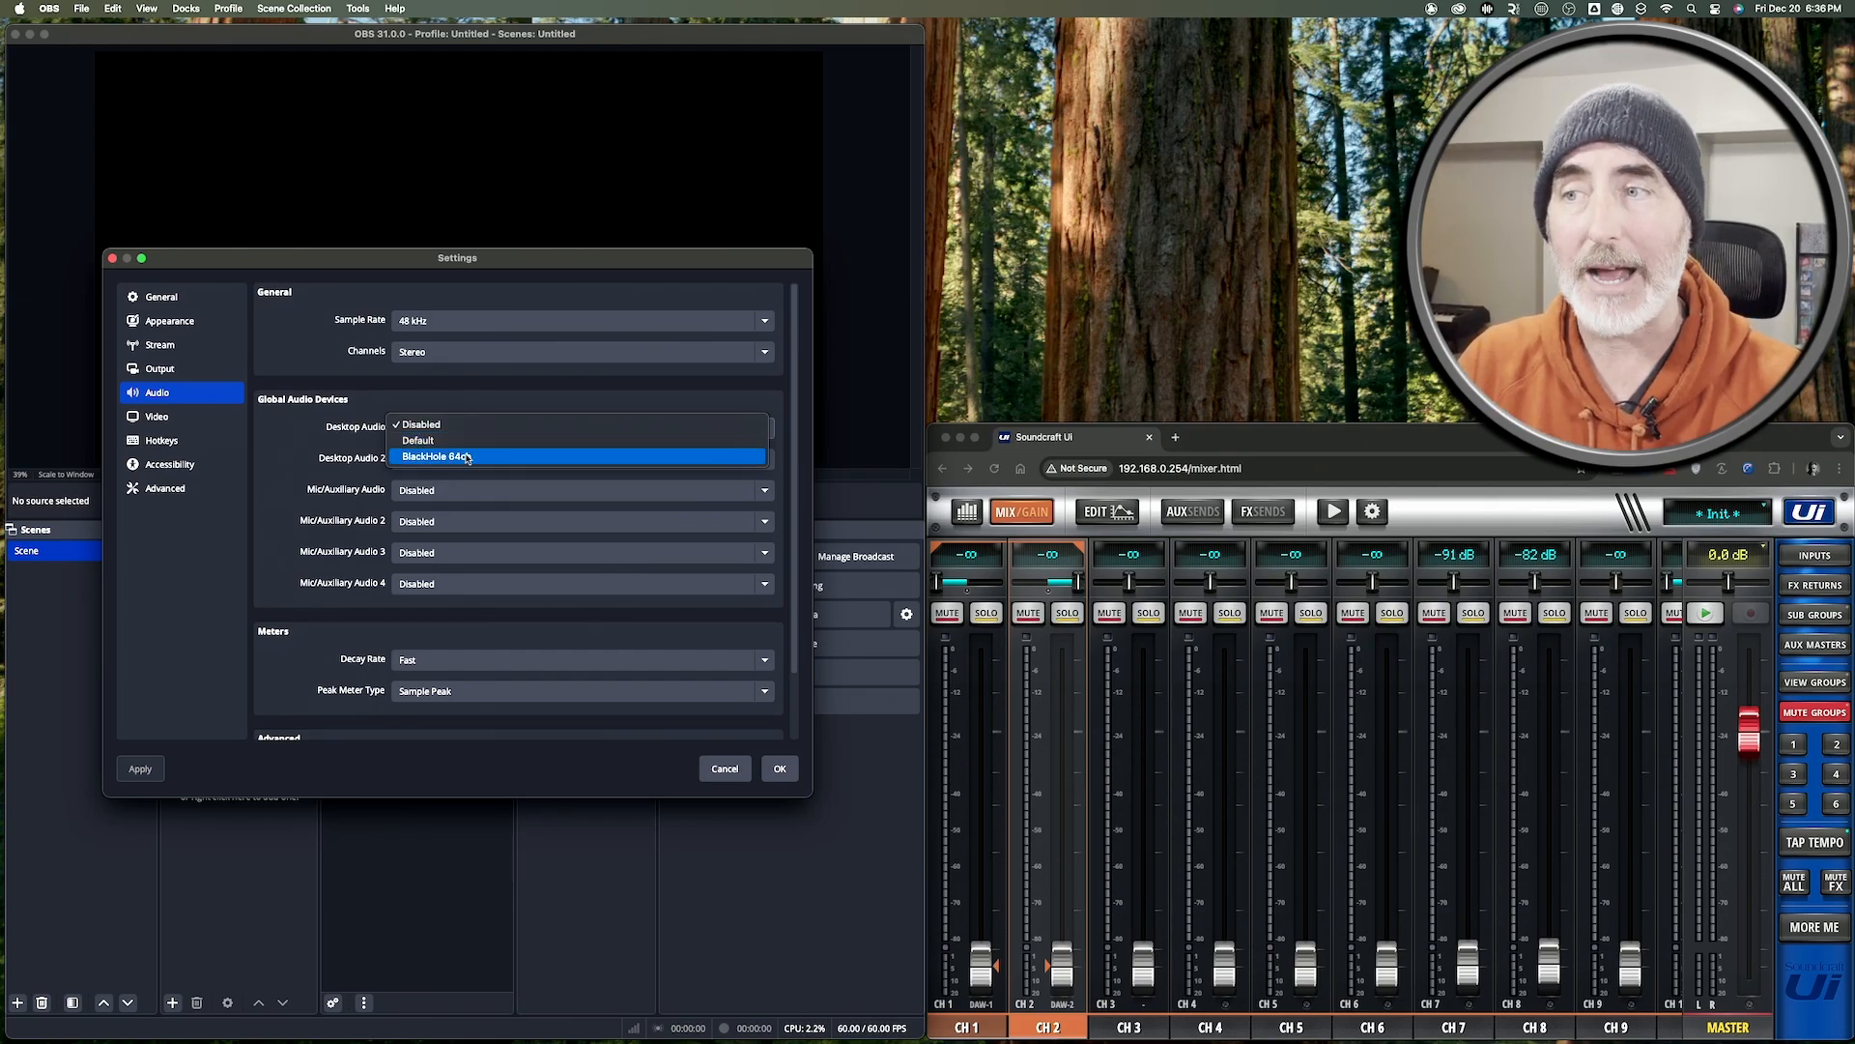
Assign Soundcraft Ui24 to Mic/Auxiliary Audio in the global audio devices and apply the audio settings.
click(345, 446)
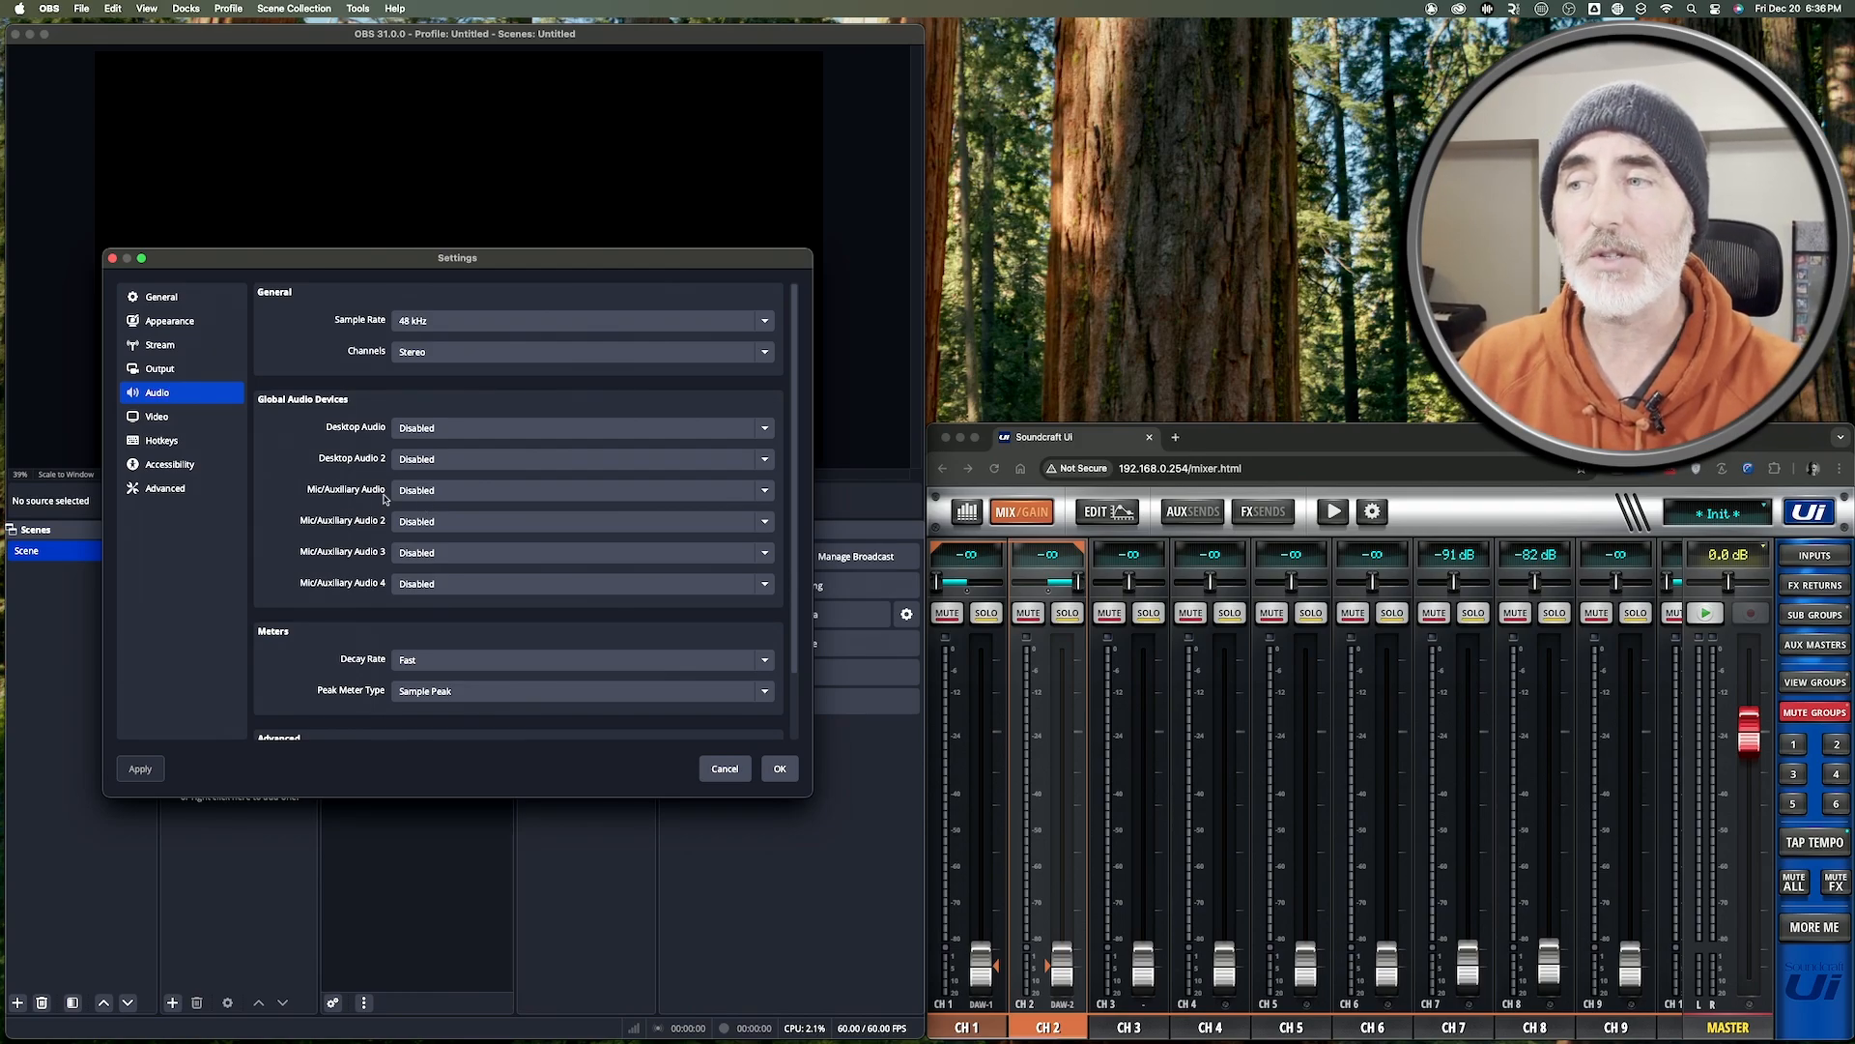
click(435, 499)
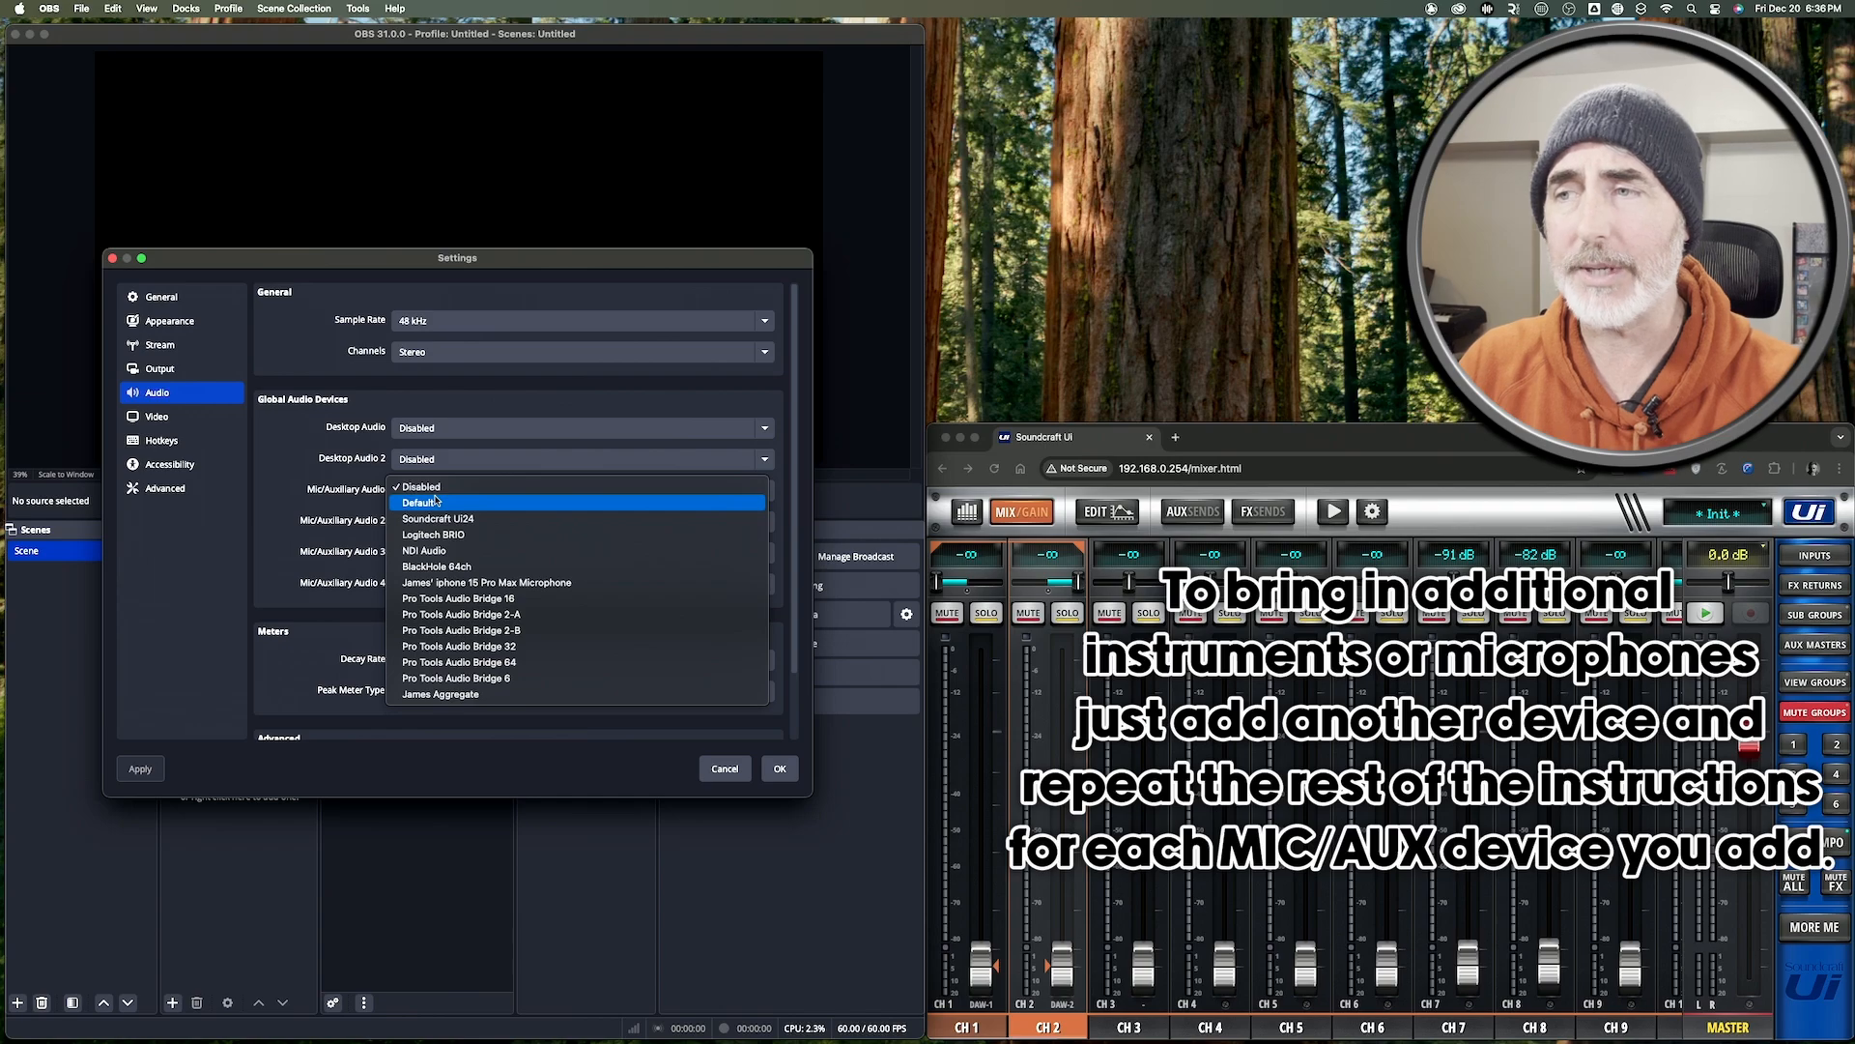
click(466, 520)
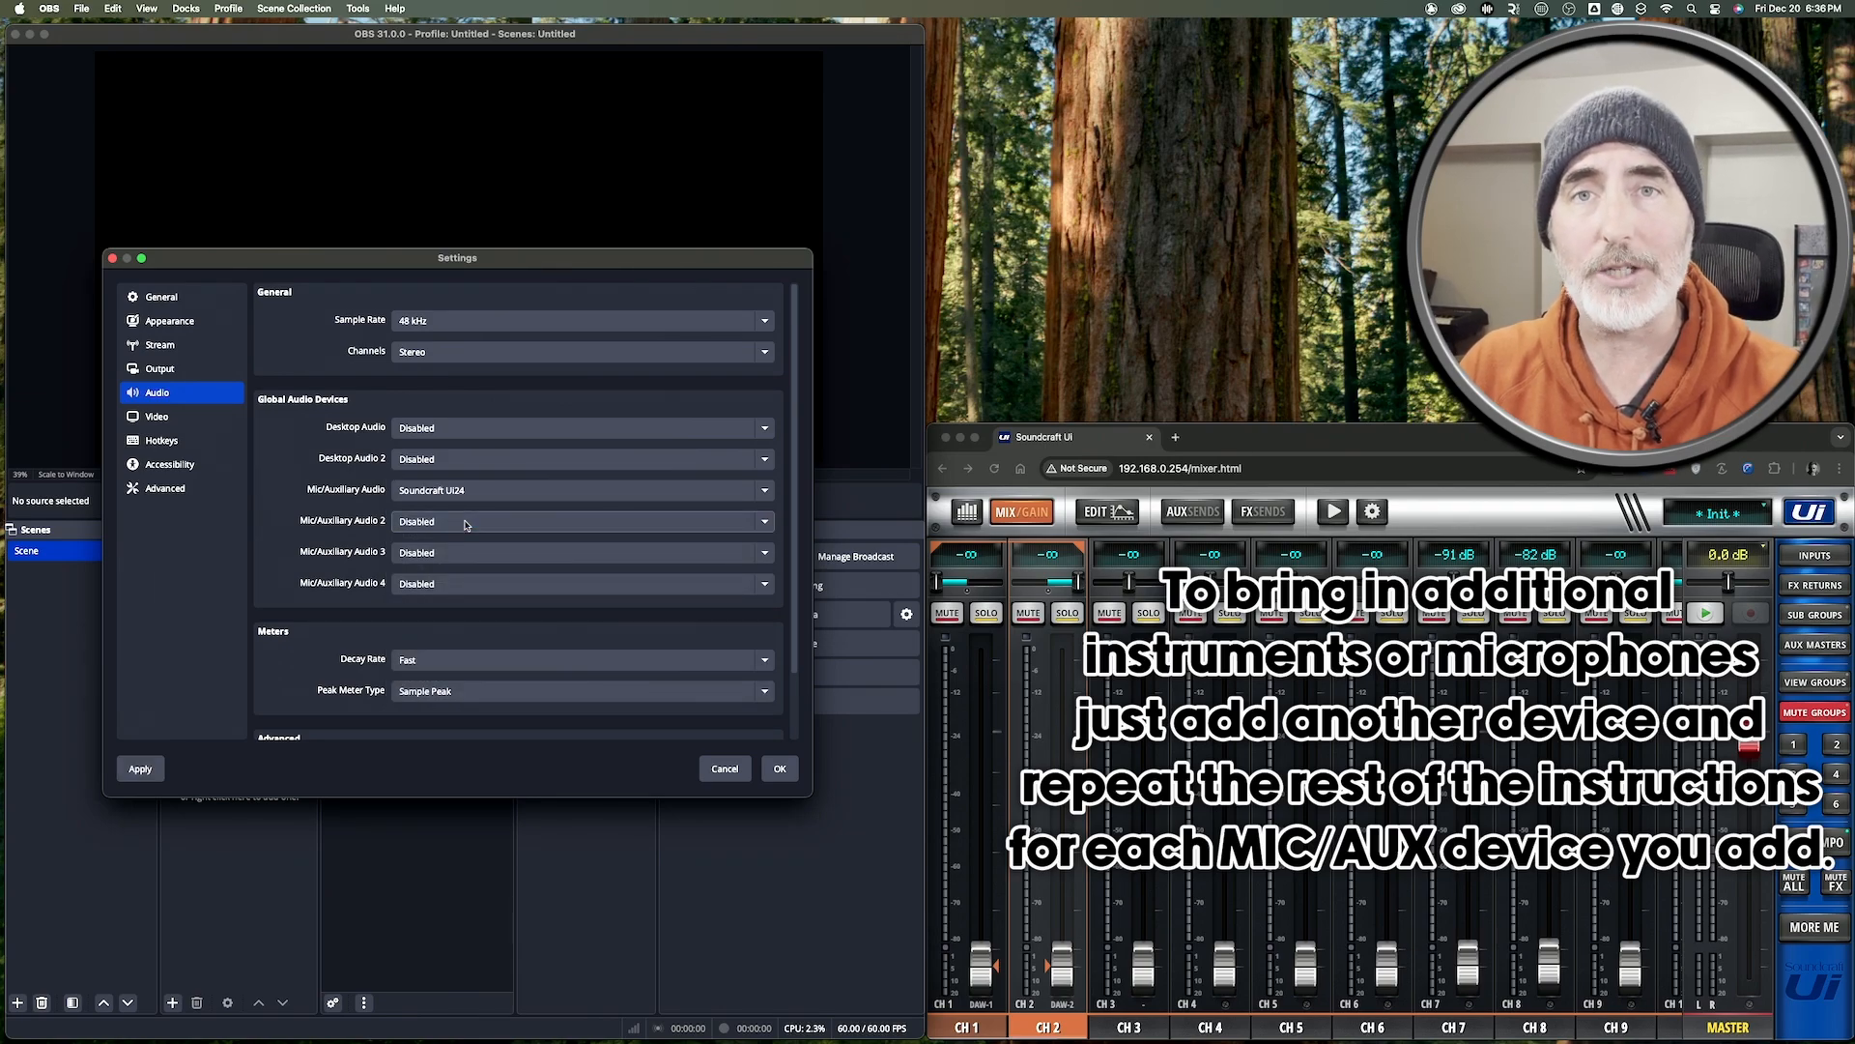
click(785, 773)
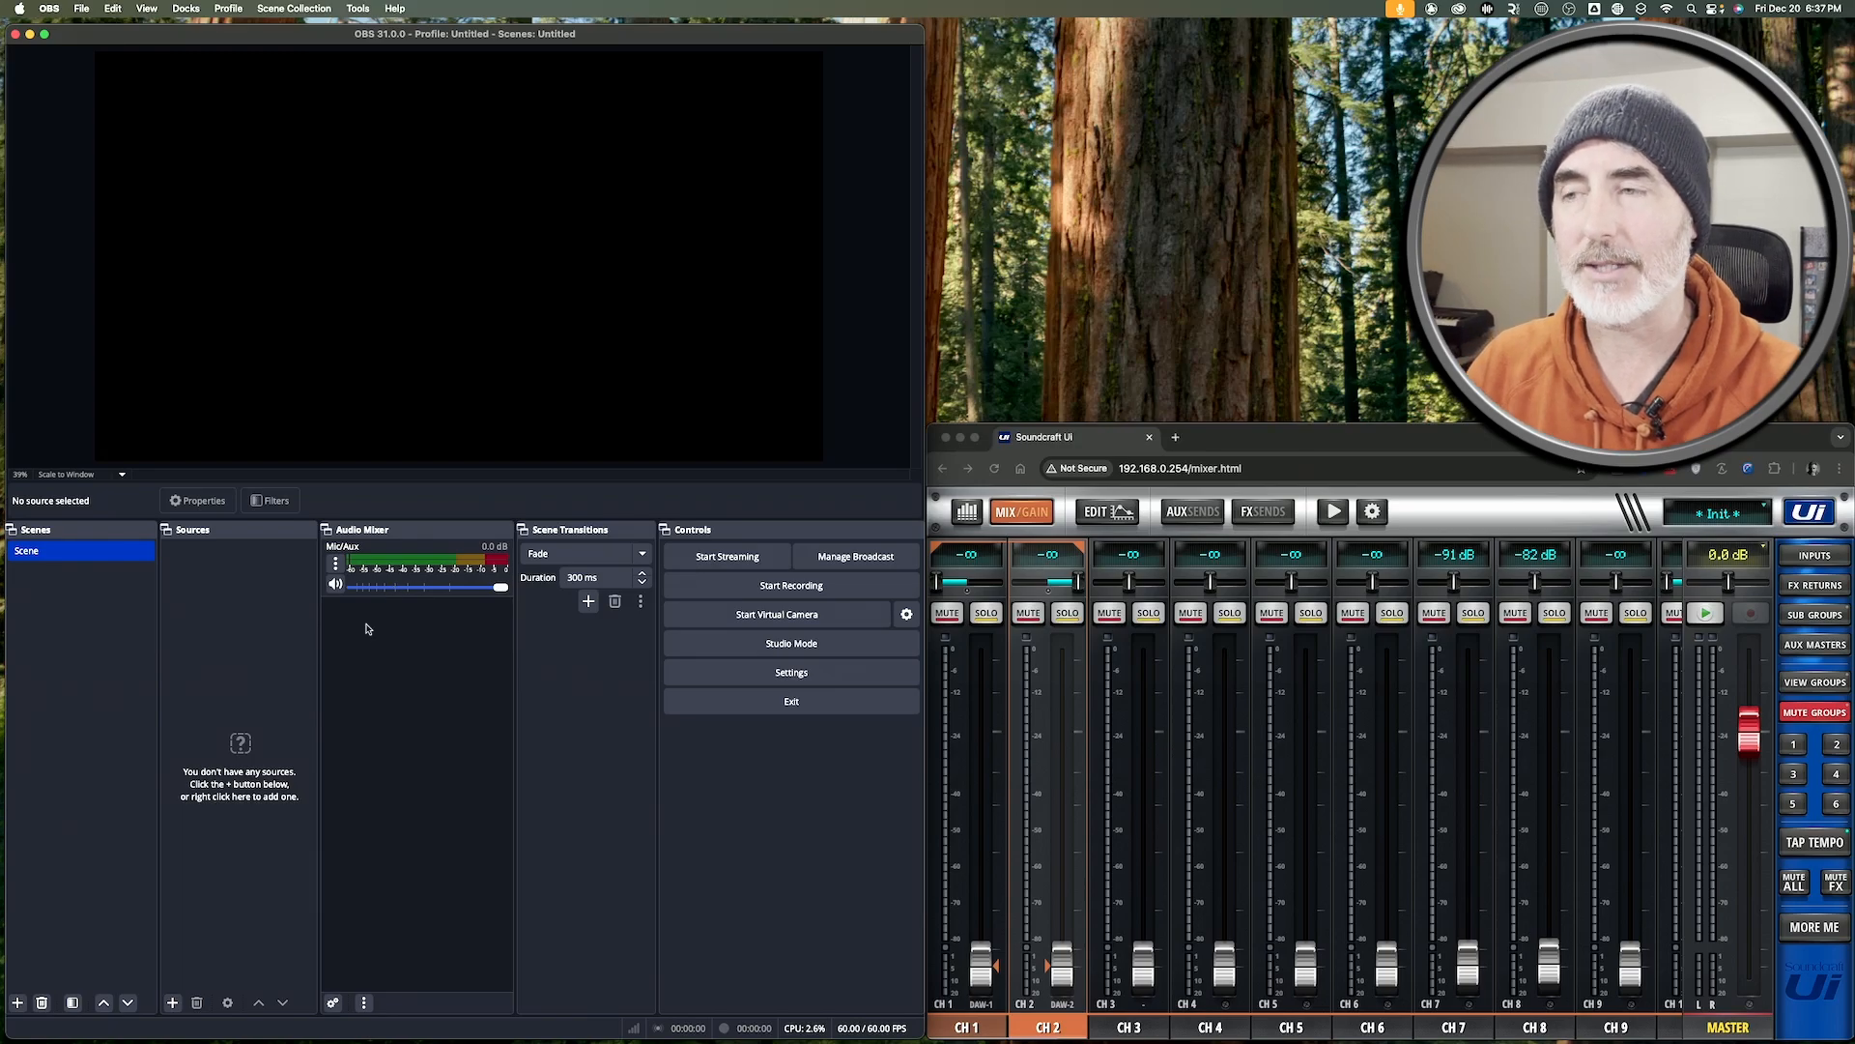
In the Mic/Aux source properties, turn off Enable Downmixing and set Channel 1 to In 11.
click(336, 565)
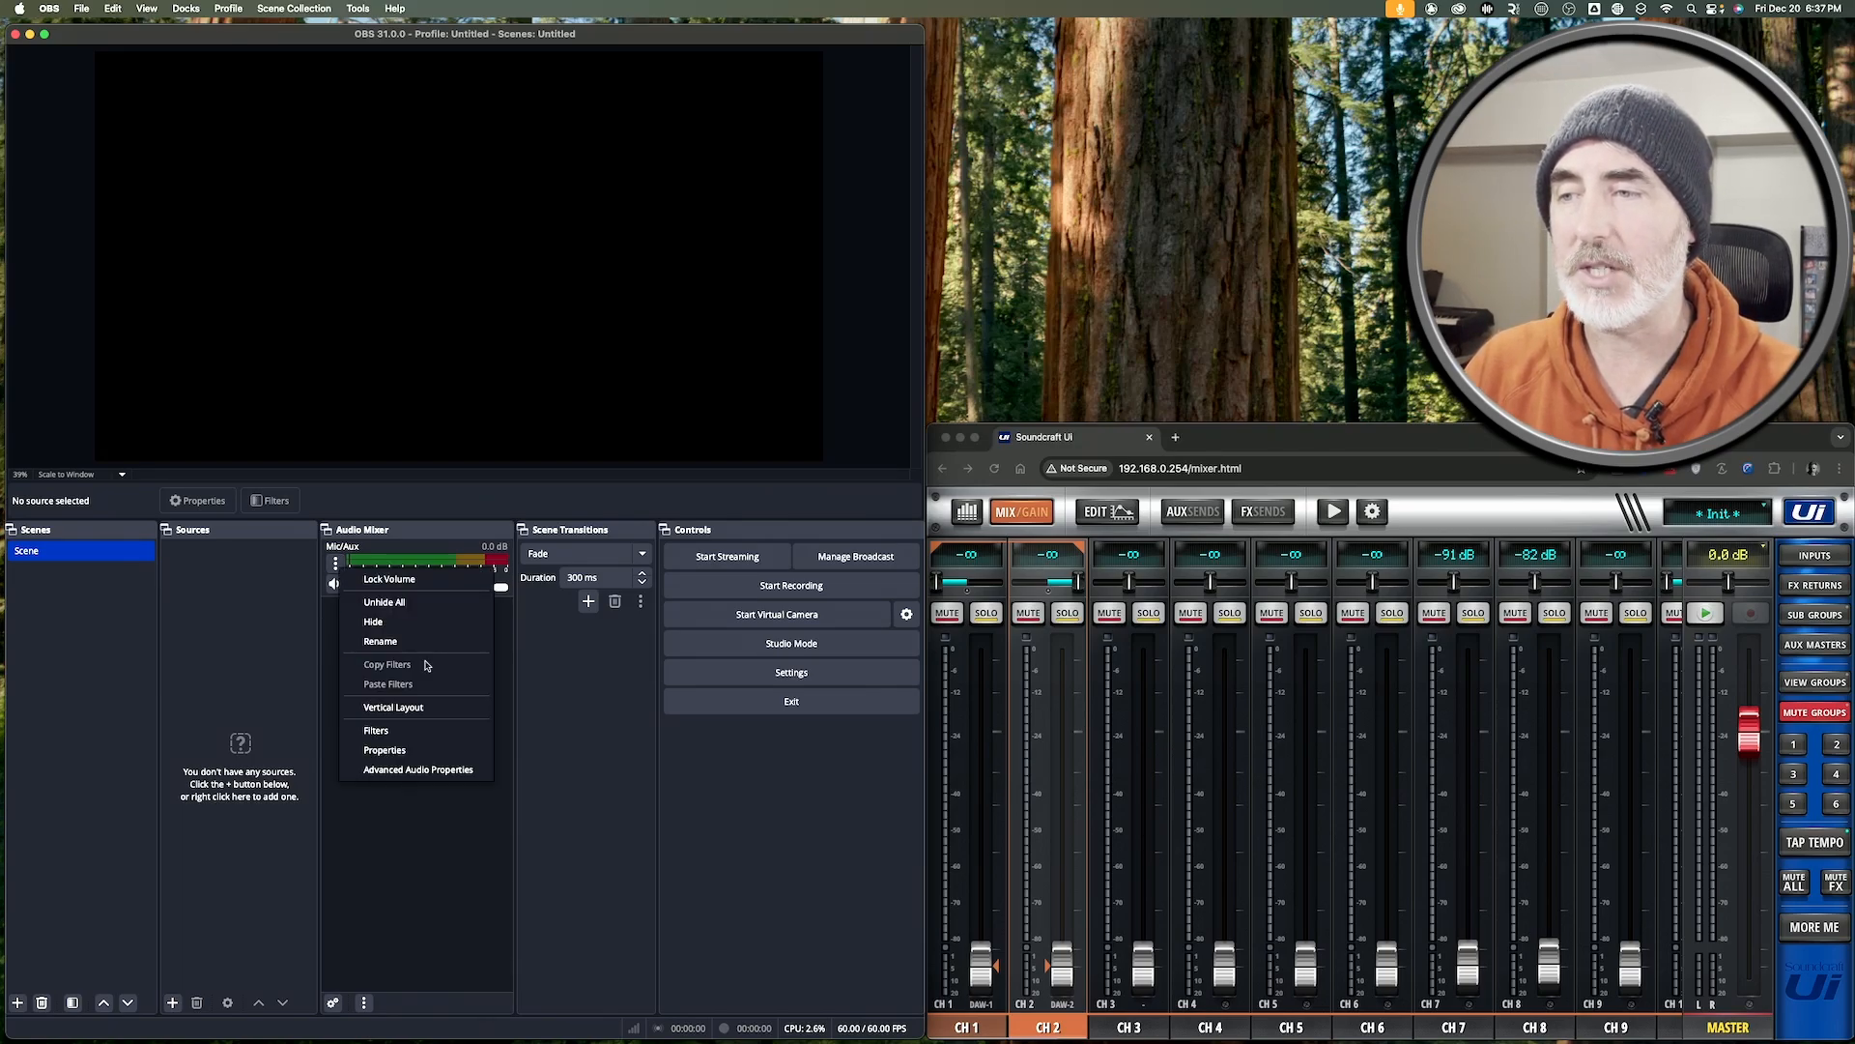
click(416, 752)
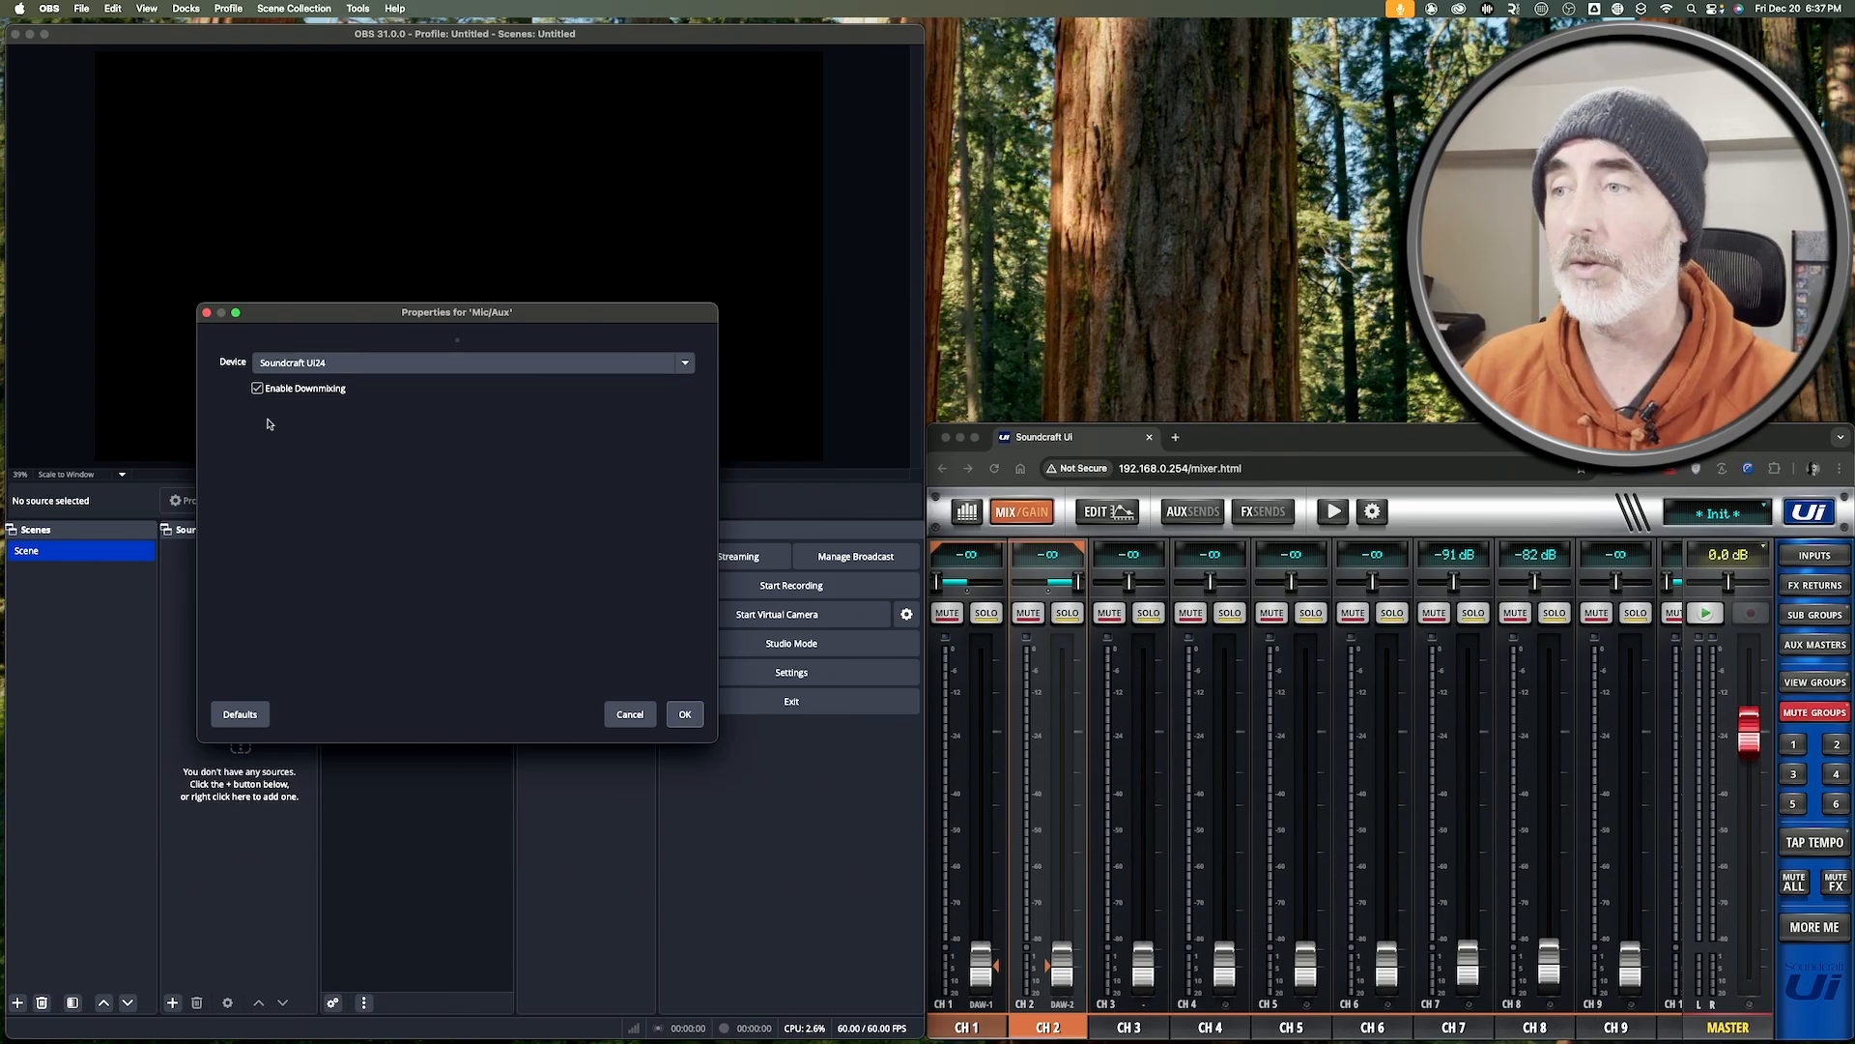
click(258, 389)
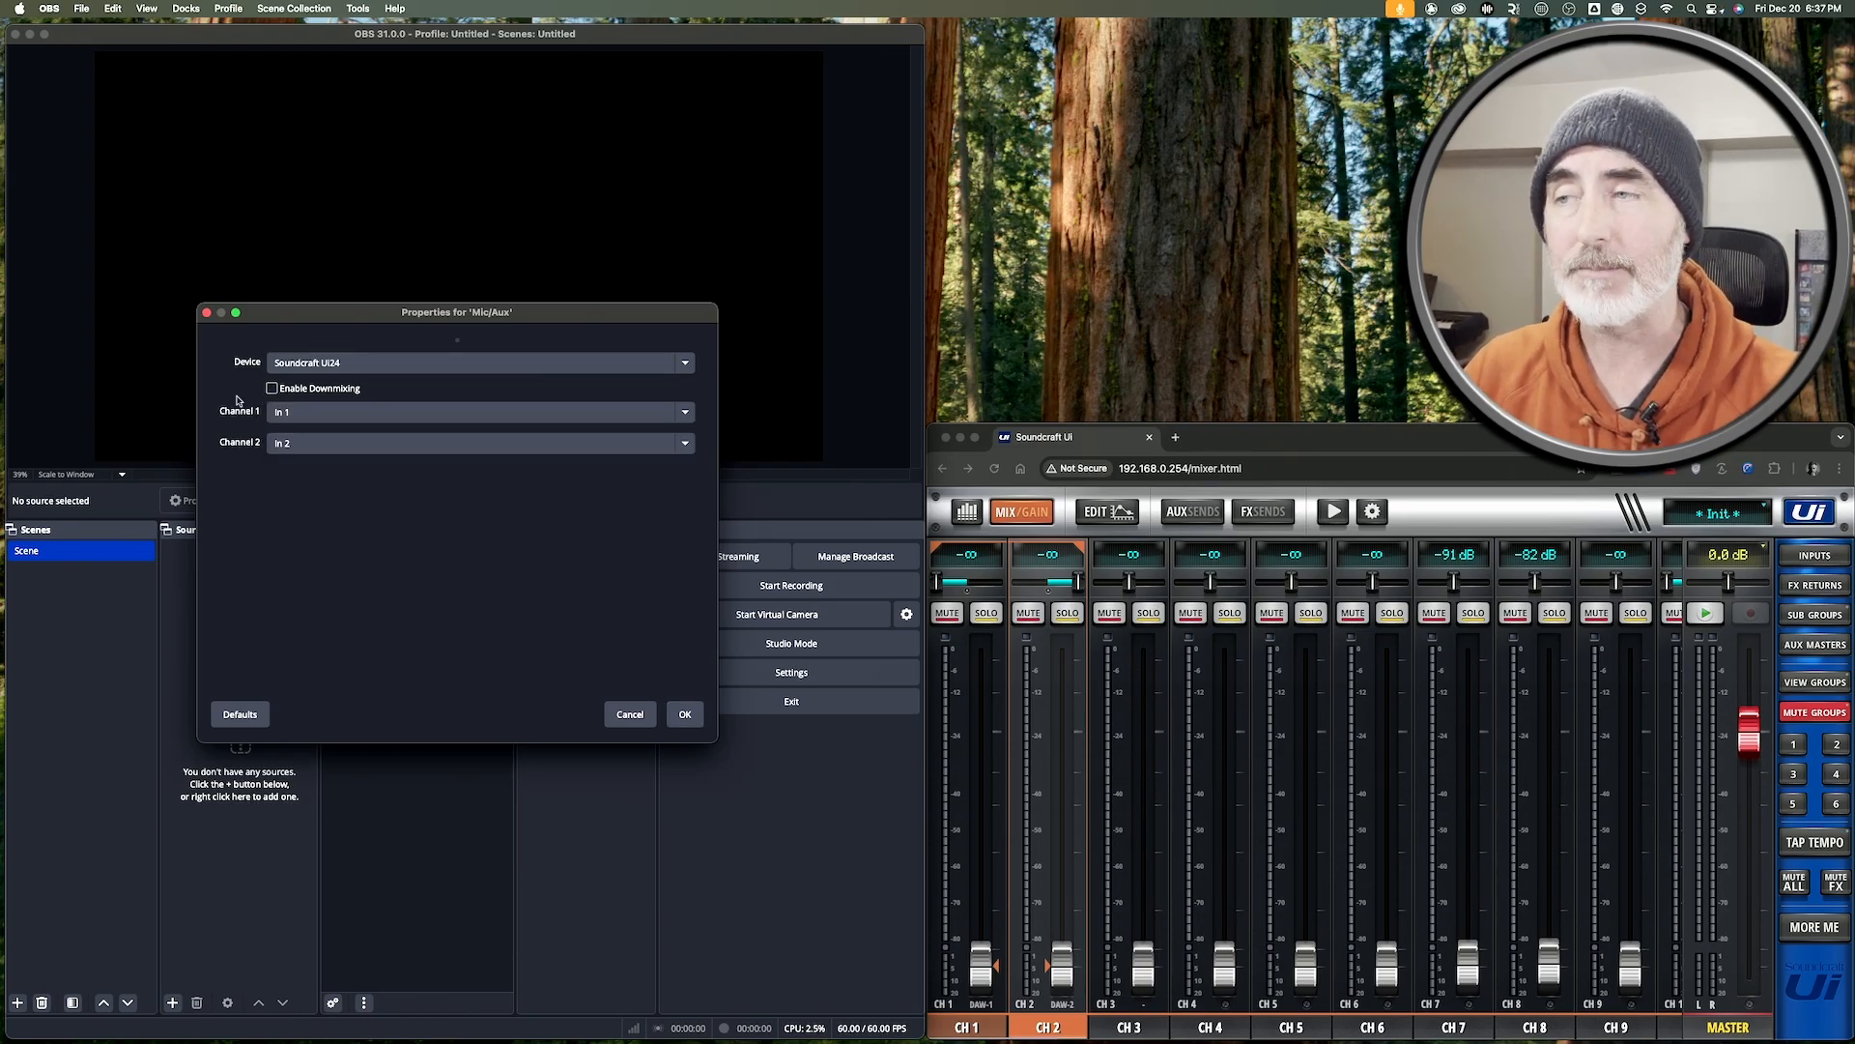
click(322, 416)
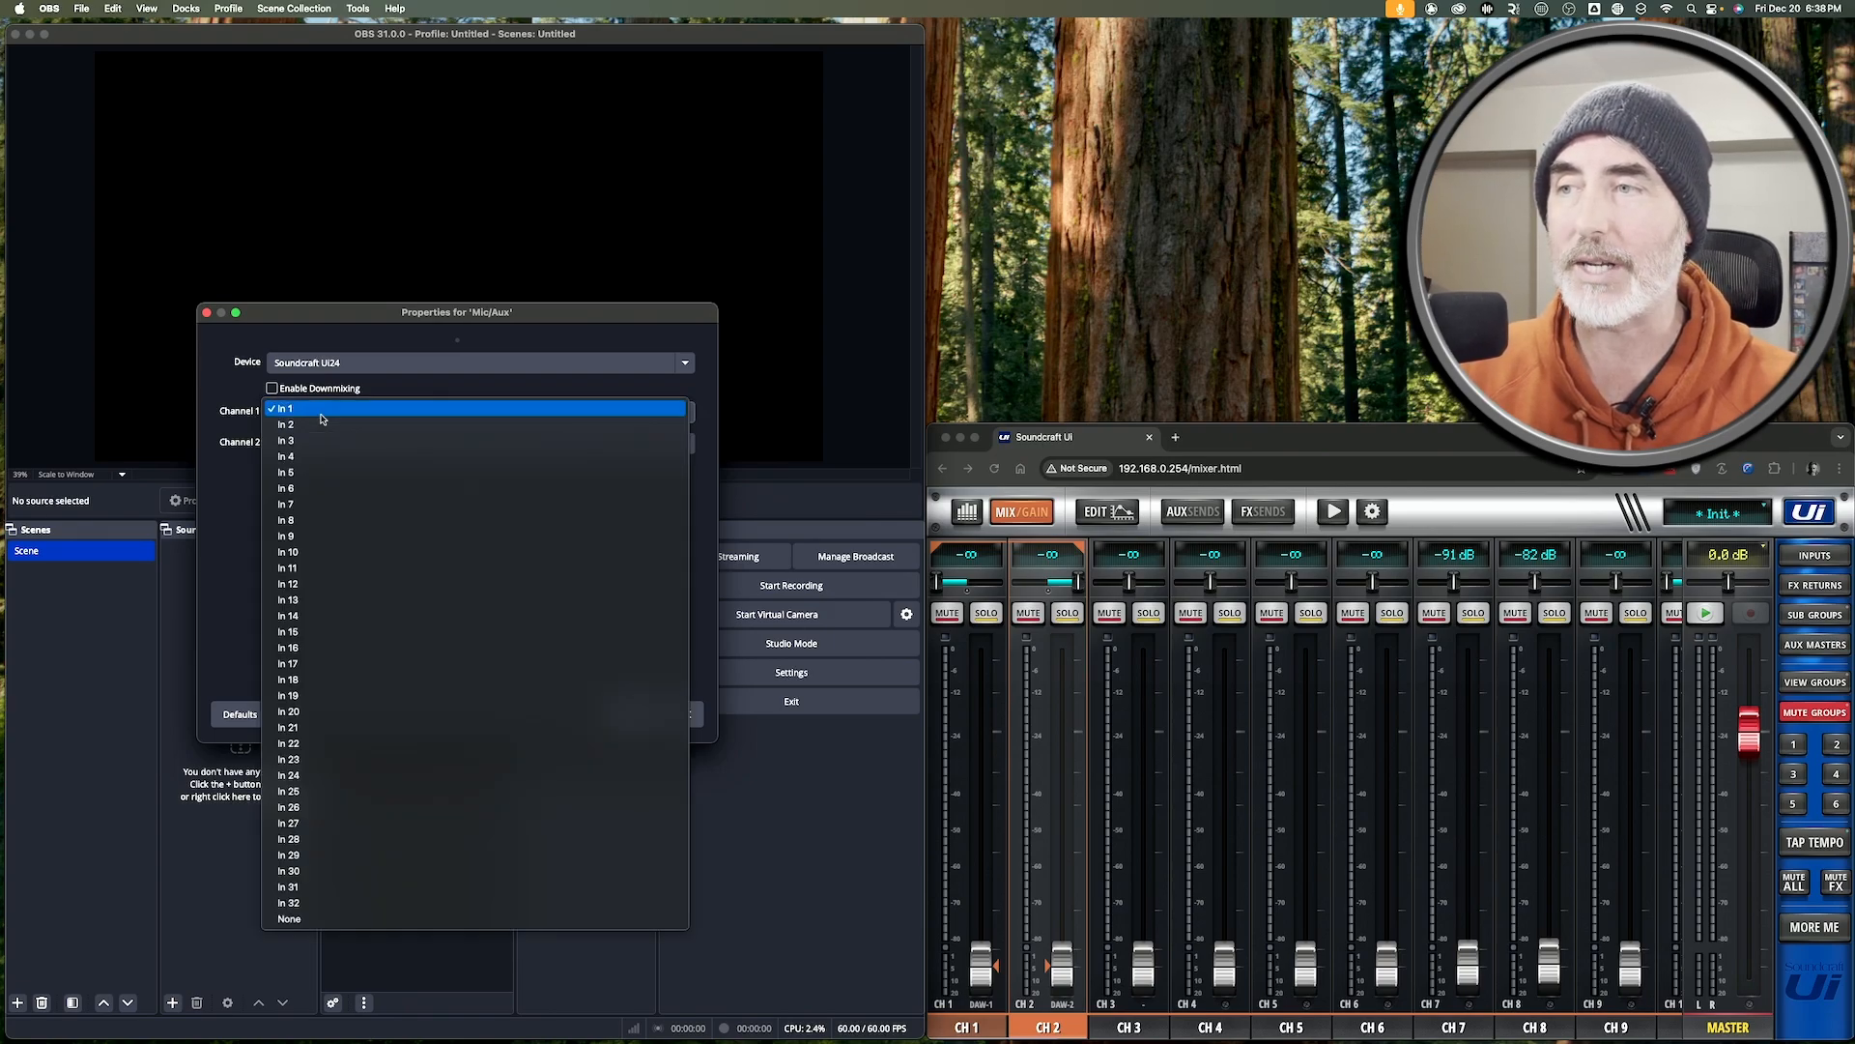
click(339, 568)
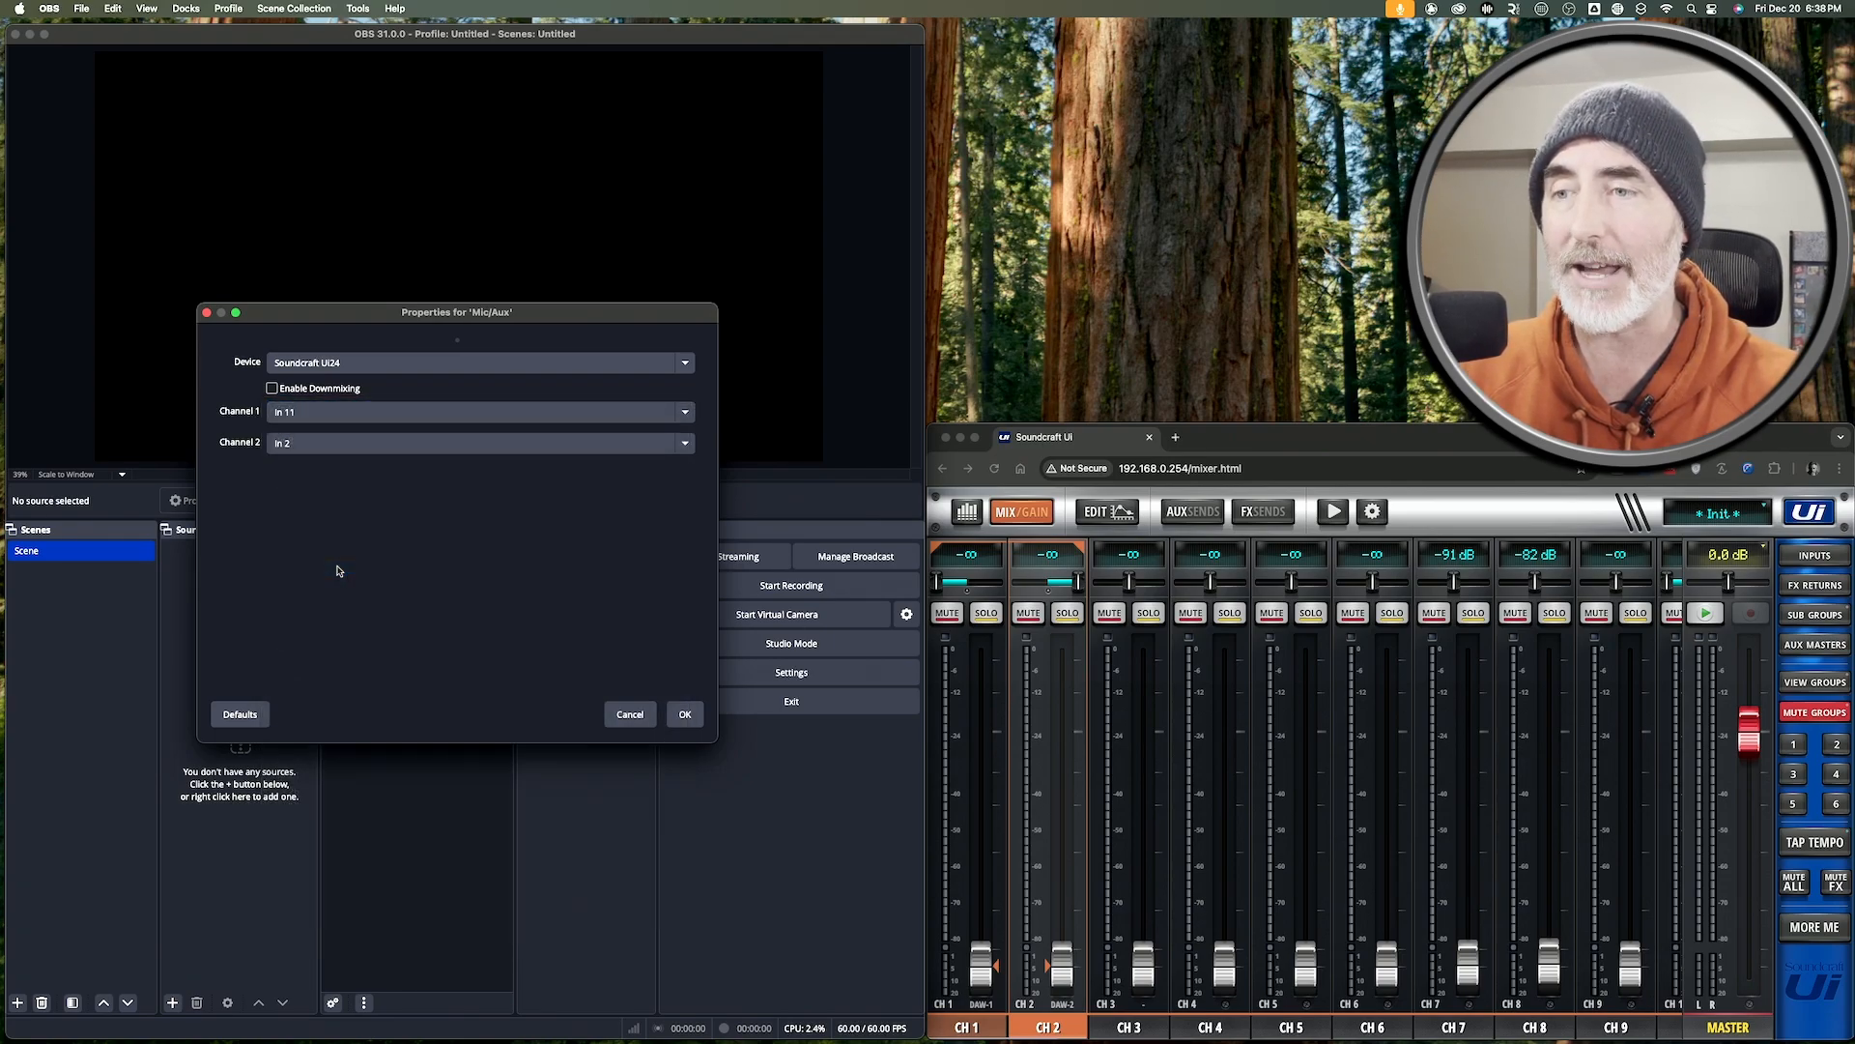
Set Channel 2 of the Mic/Aux source to In 12 and accept the properties.
drag(536, 317, 981, 243)
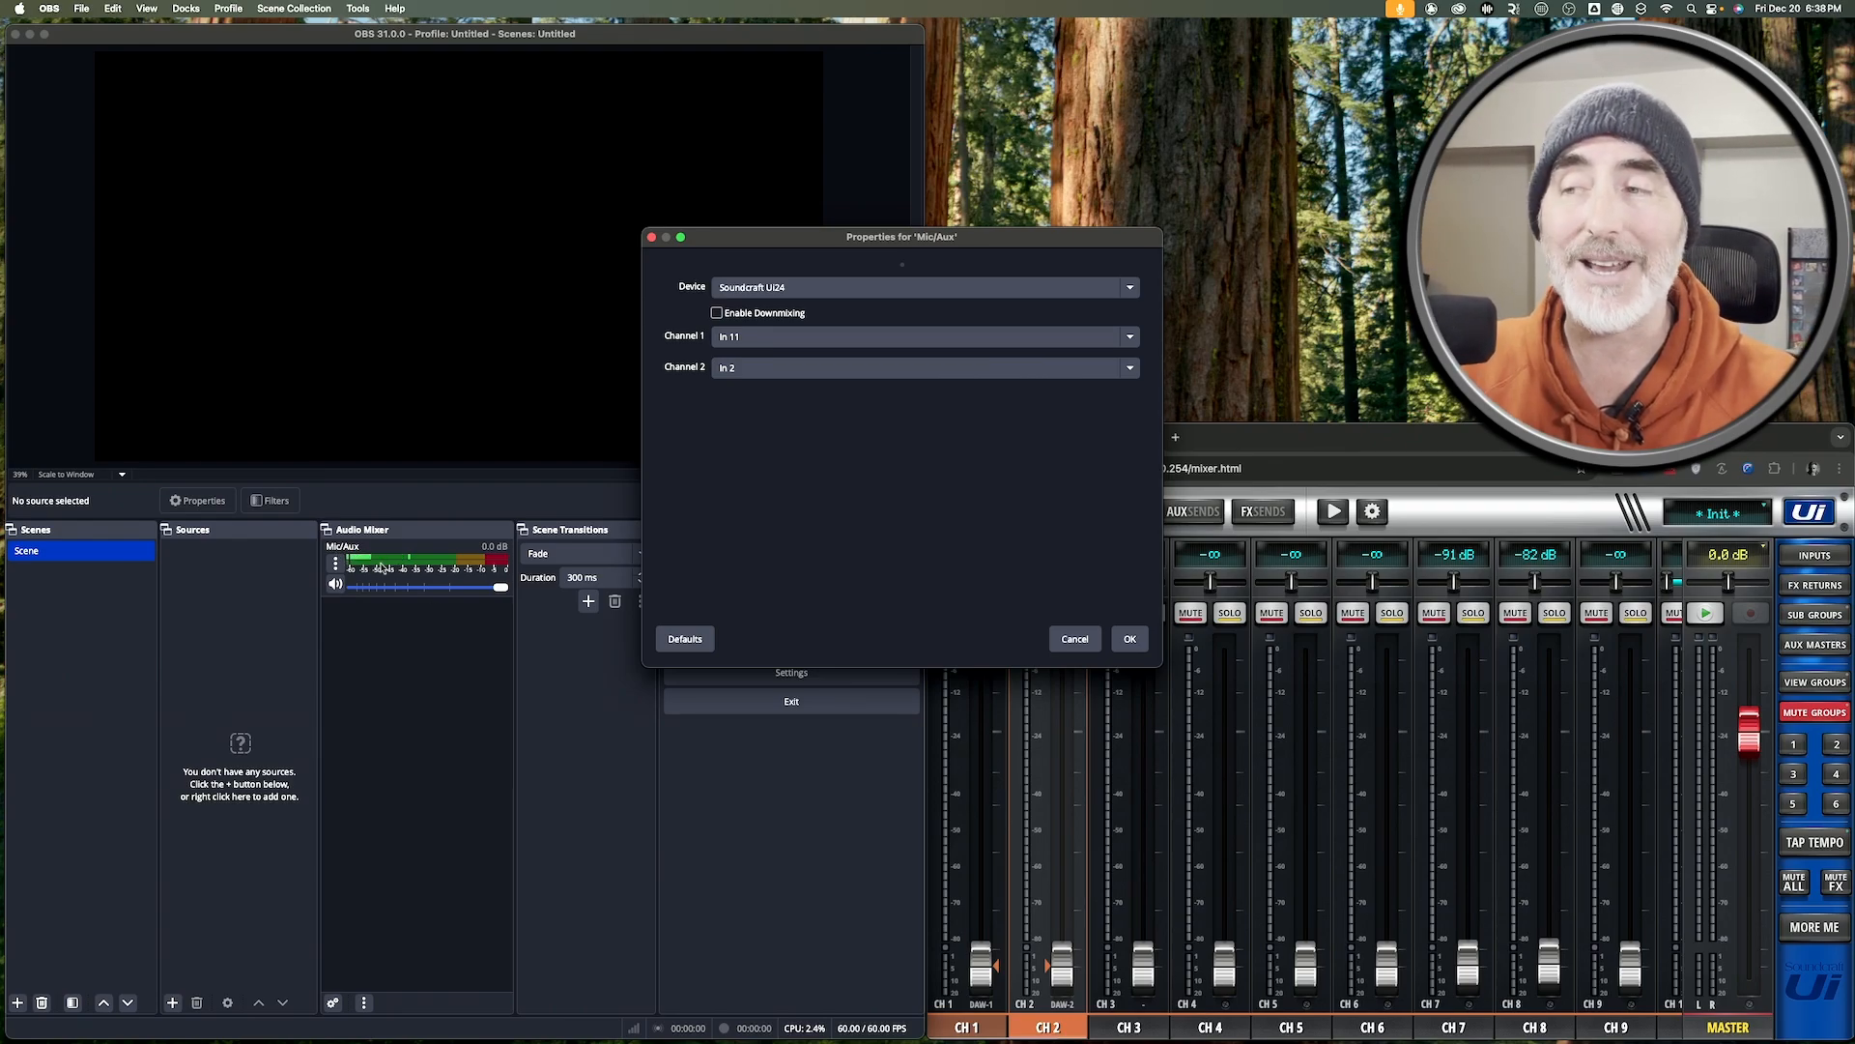
click(773, 370)
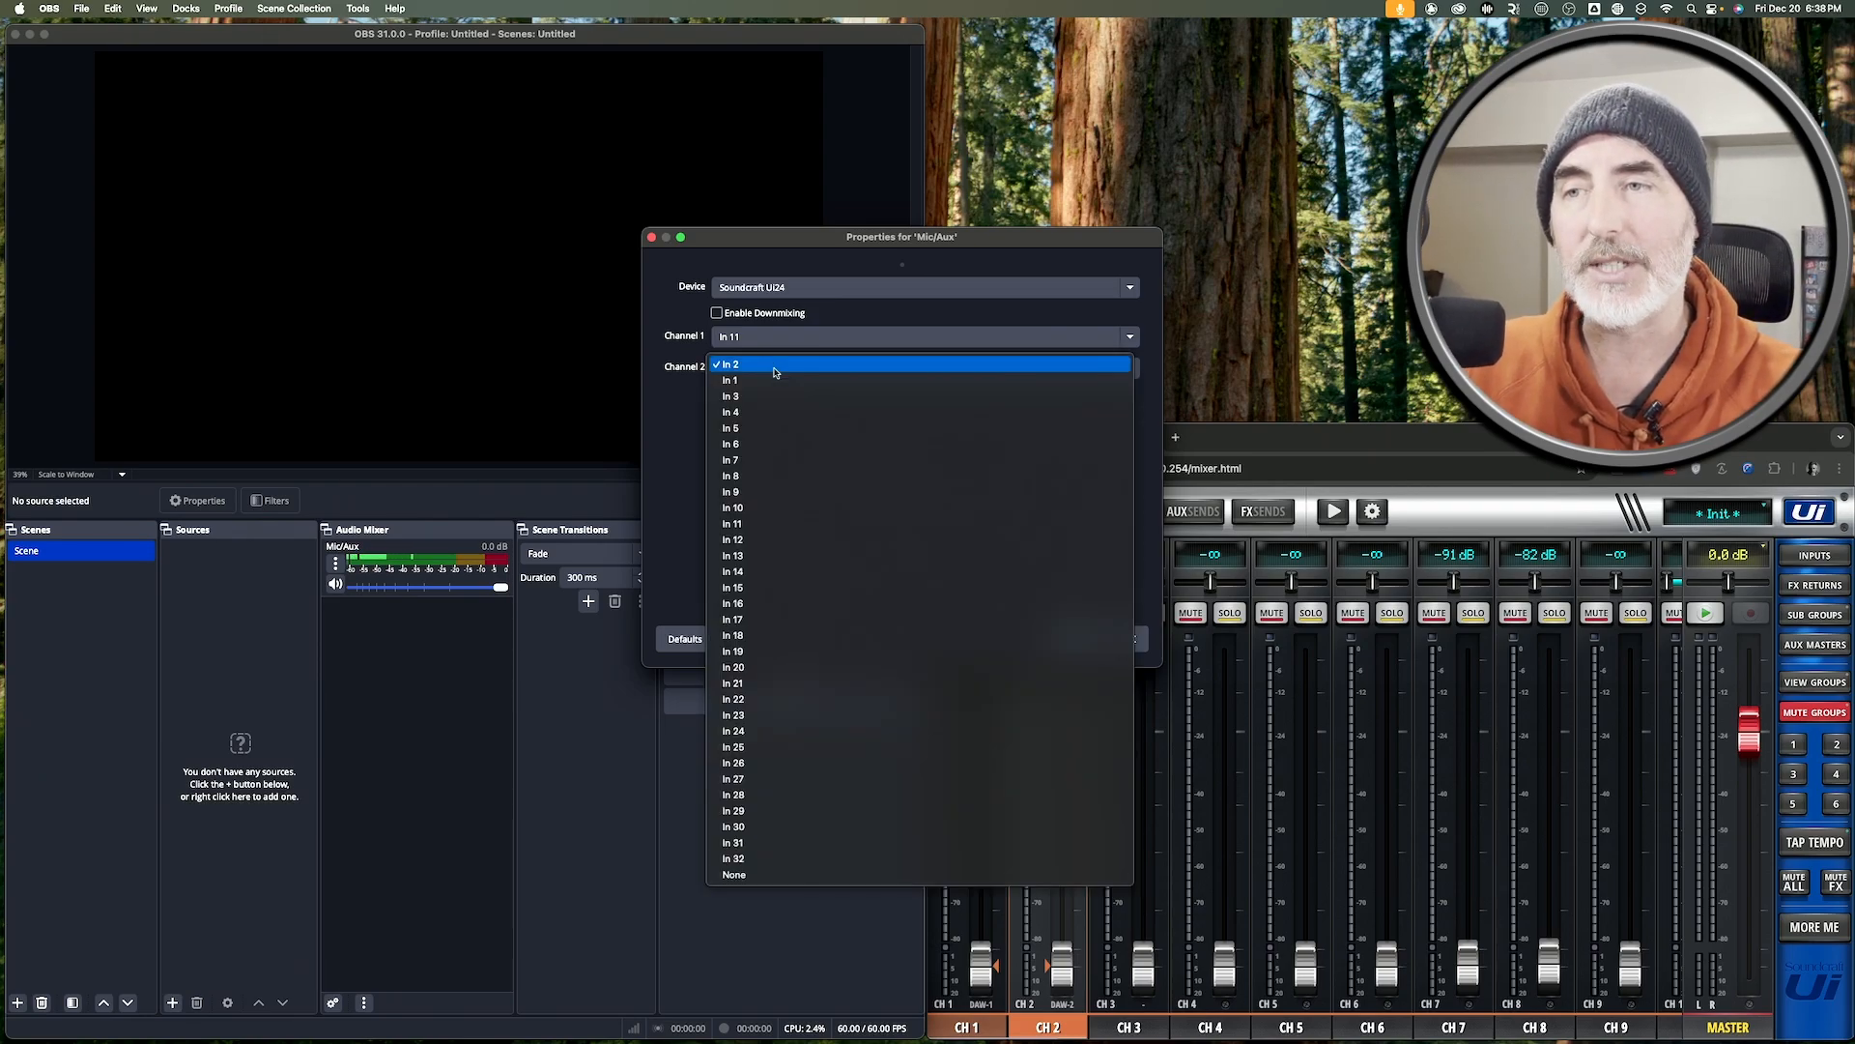
click(751, 526)
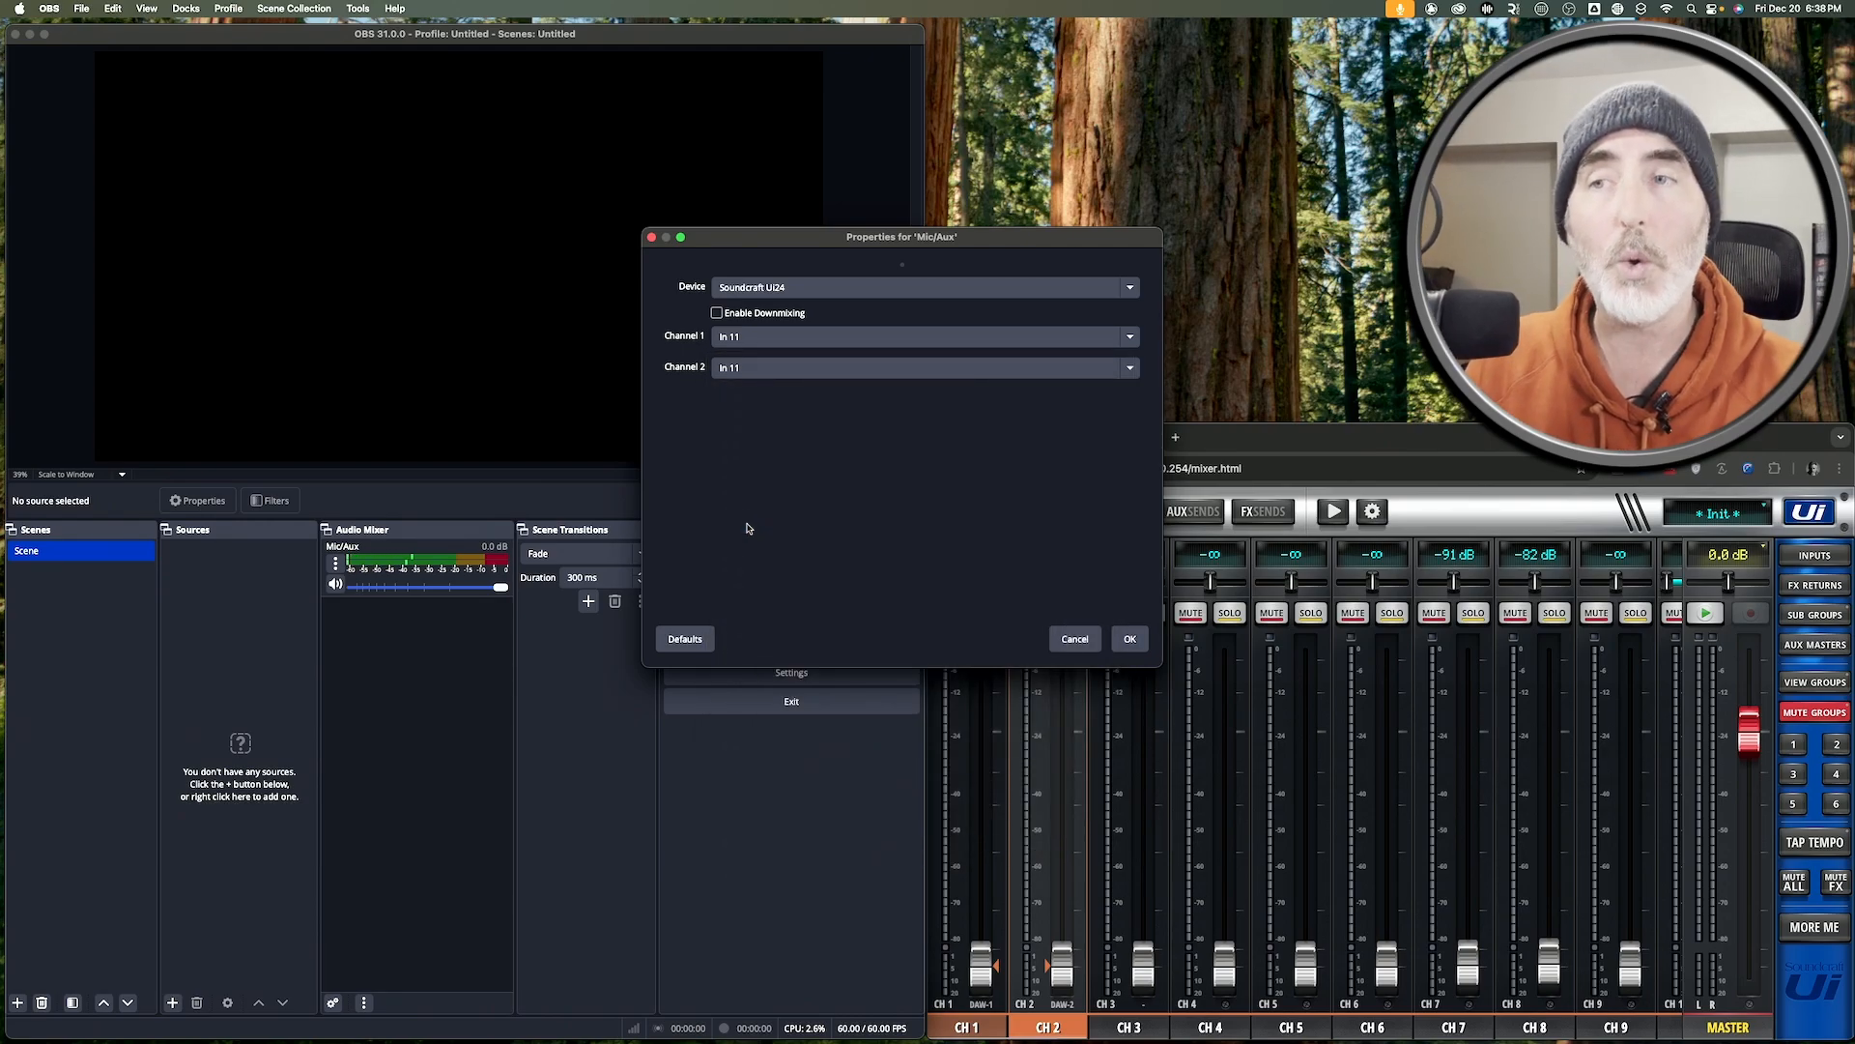
click(755, 370)
click(751, 381)
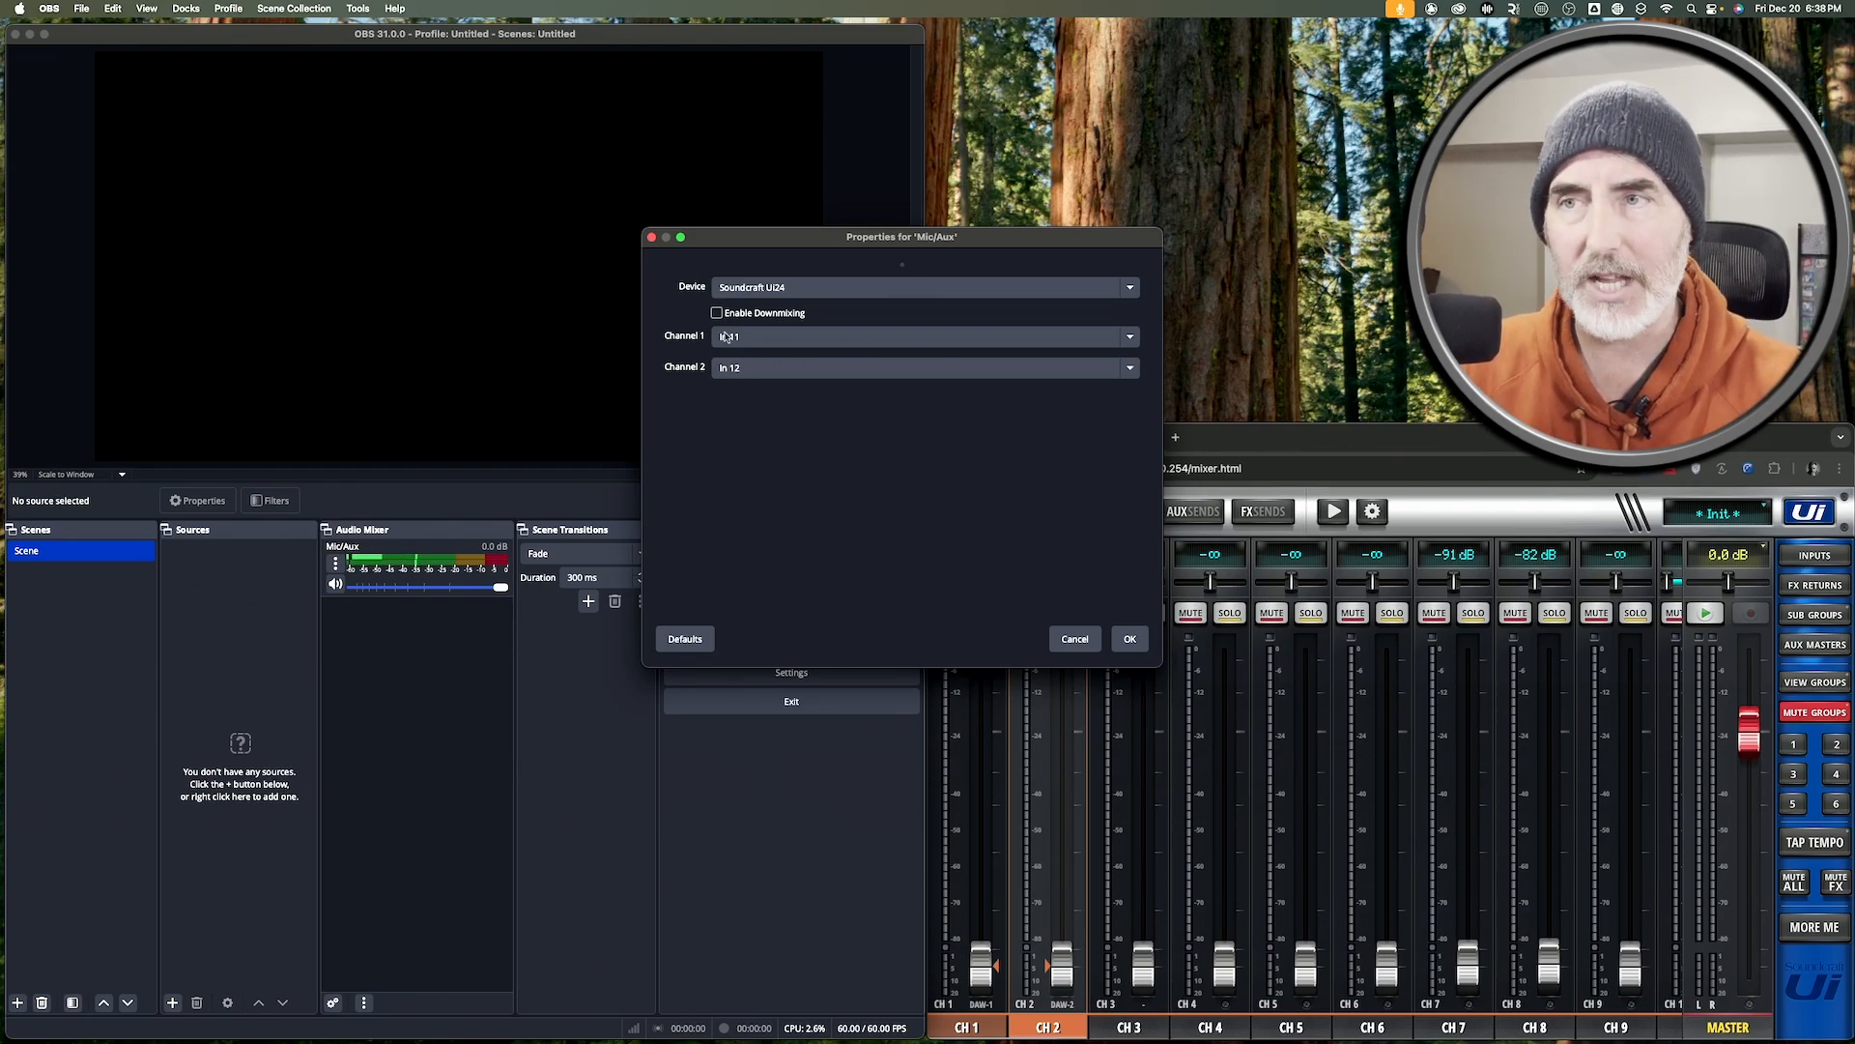
click(1127, 638)
Turn on Mono for Mic/Aux in the advanced audio properties and close the window.
right_click(401, 681)
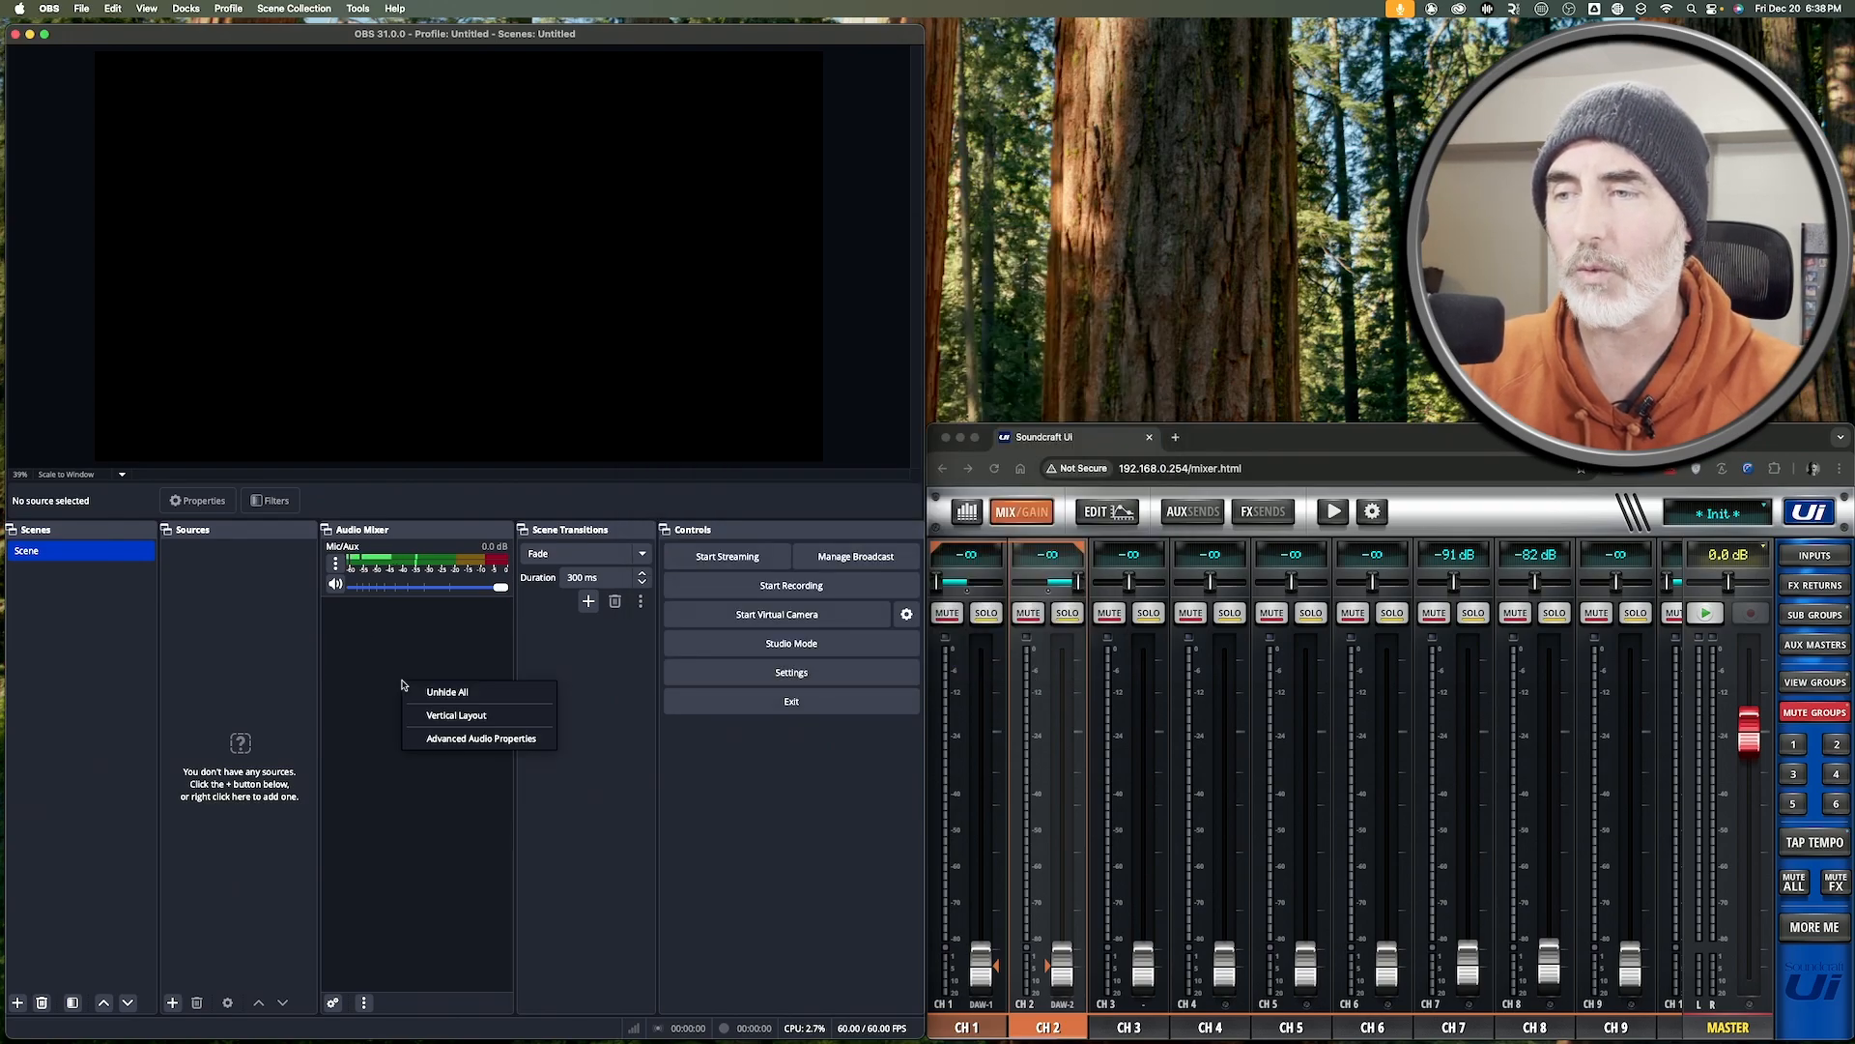
click(454, 738)
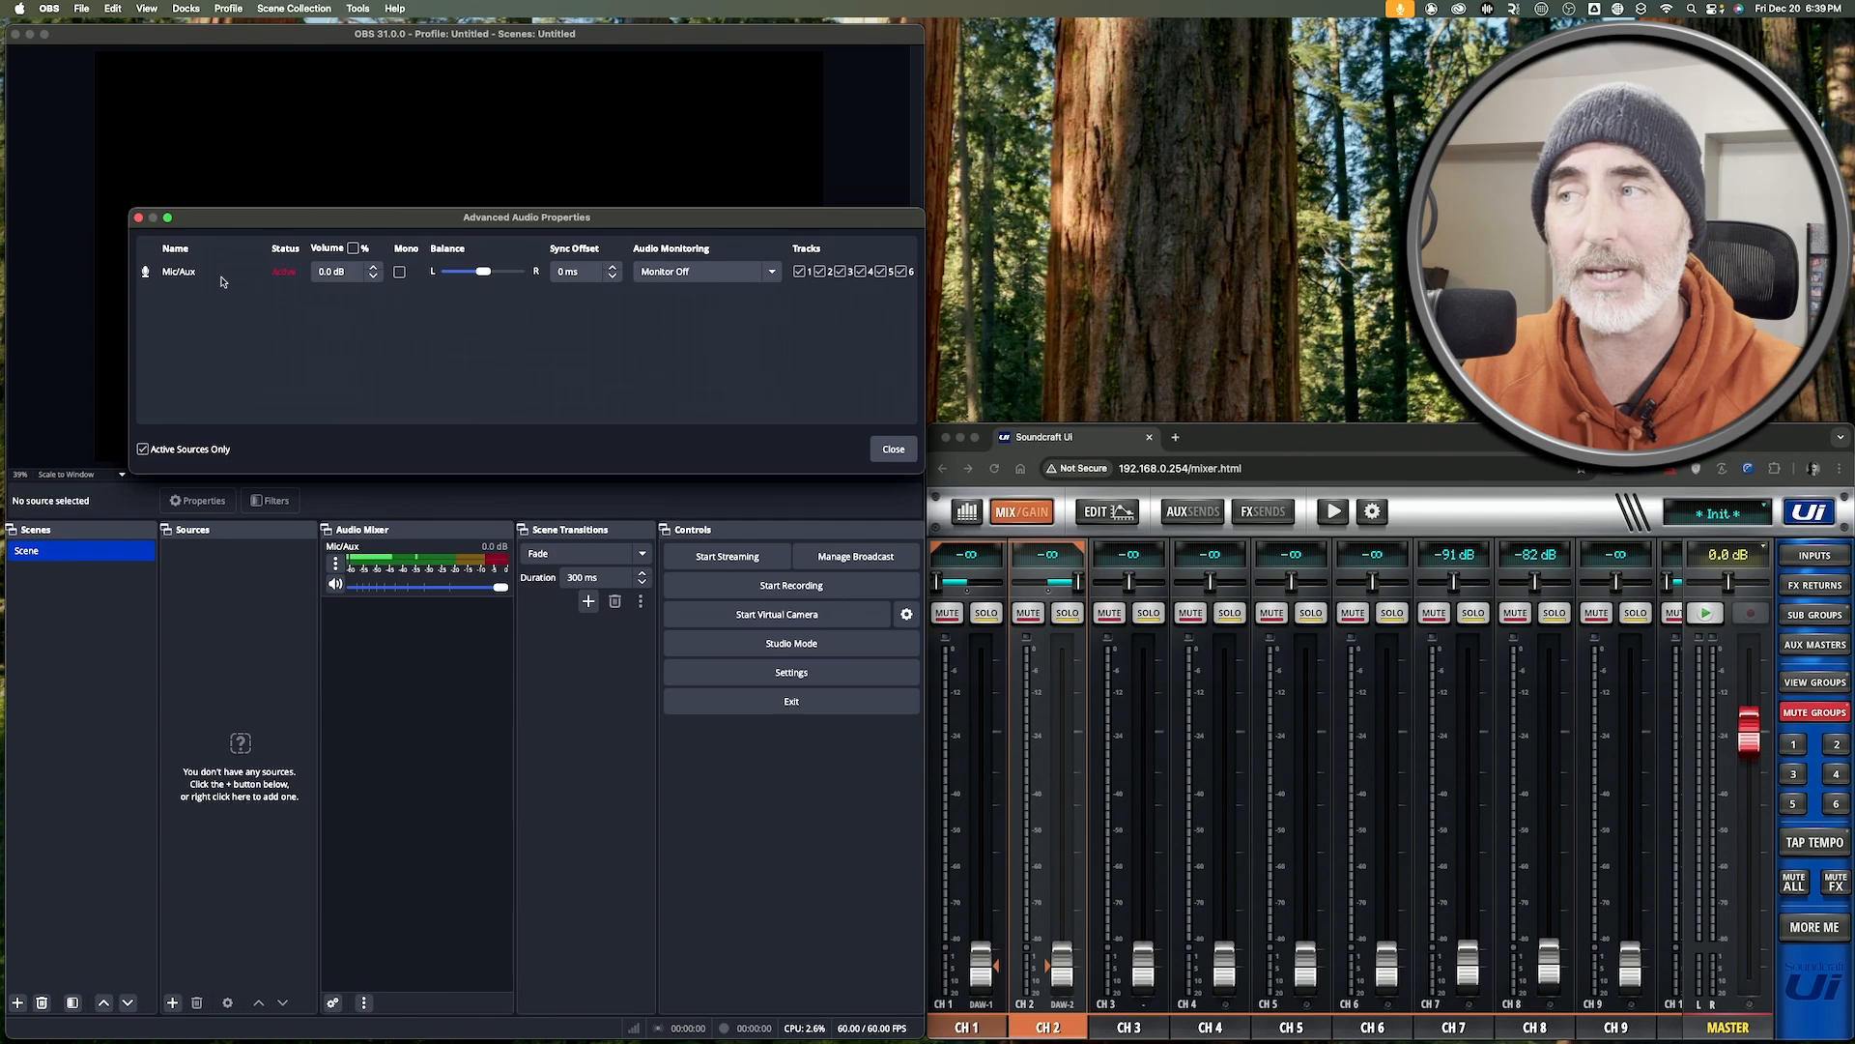
click(400, 274)
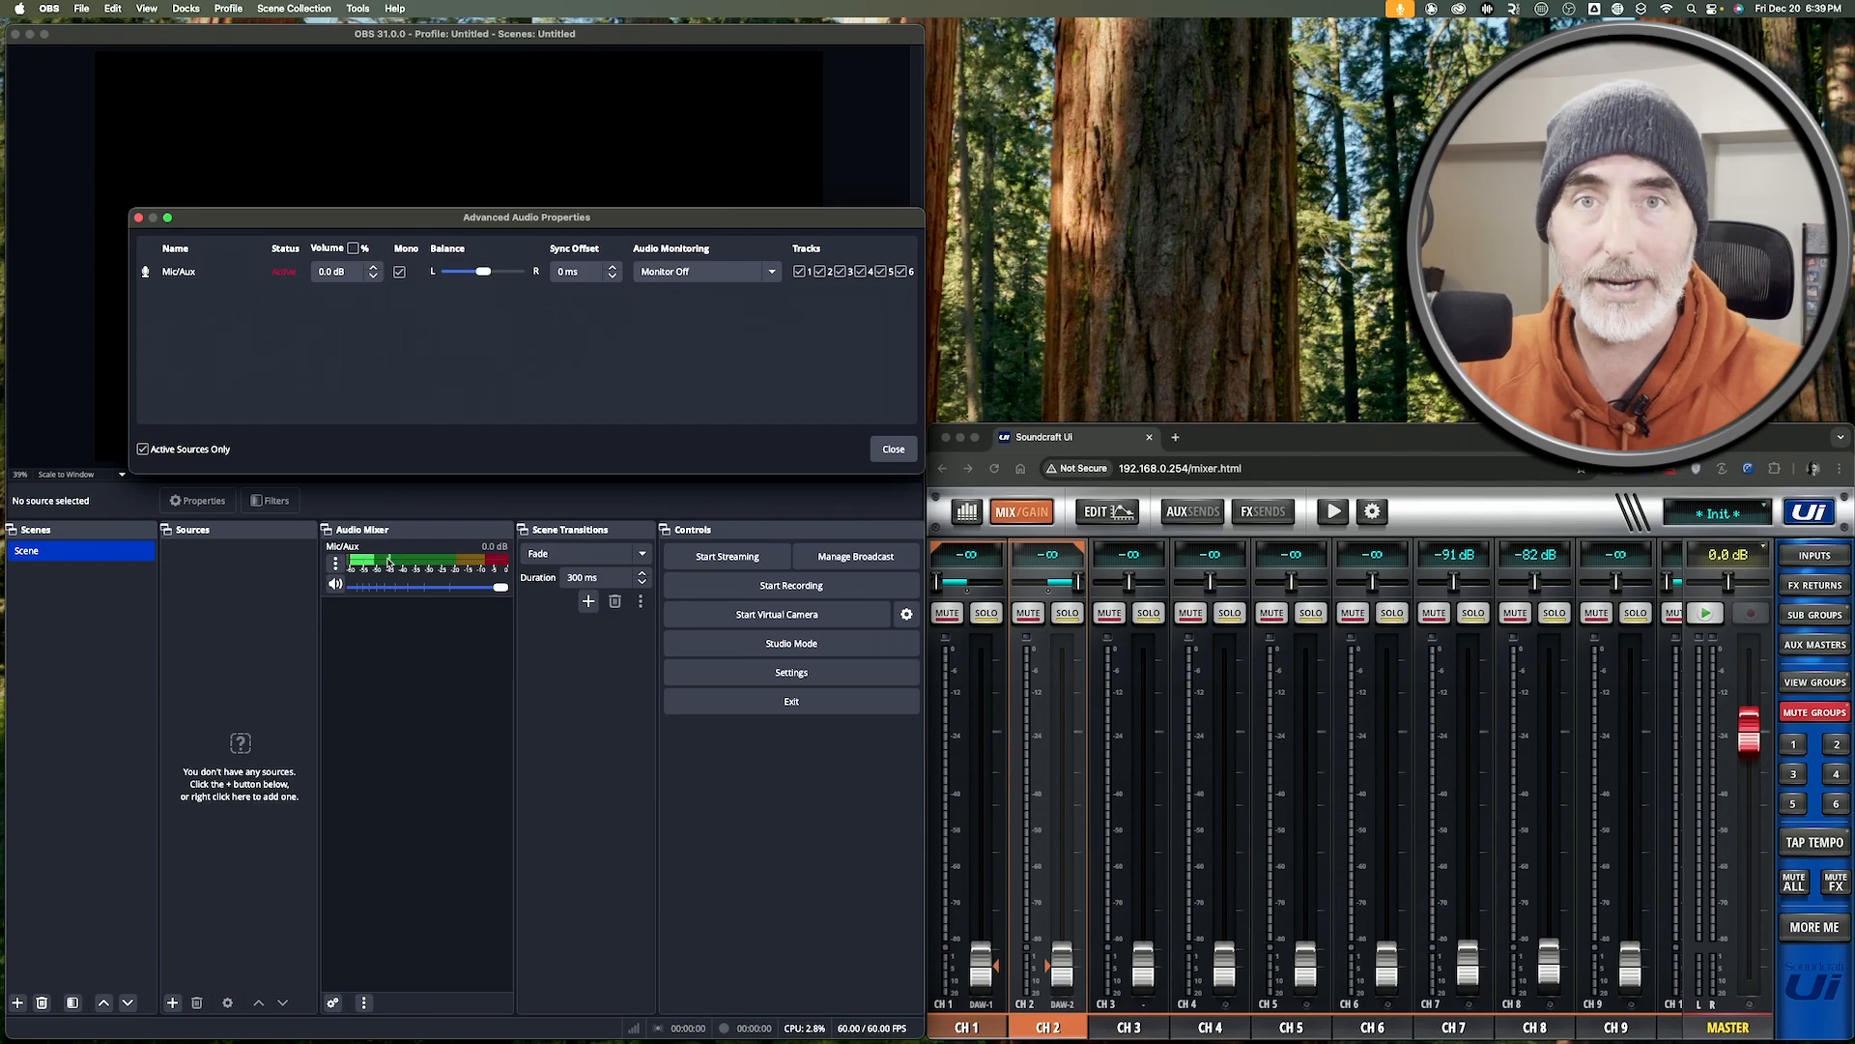
key(Escape)
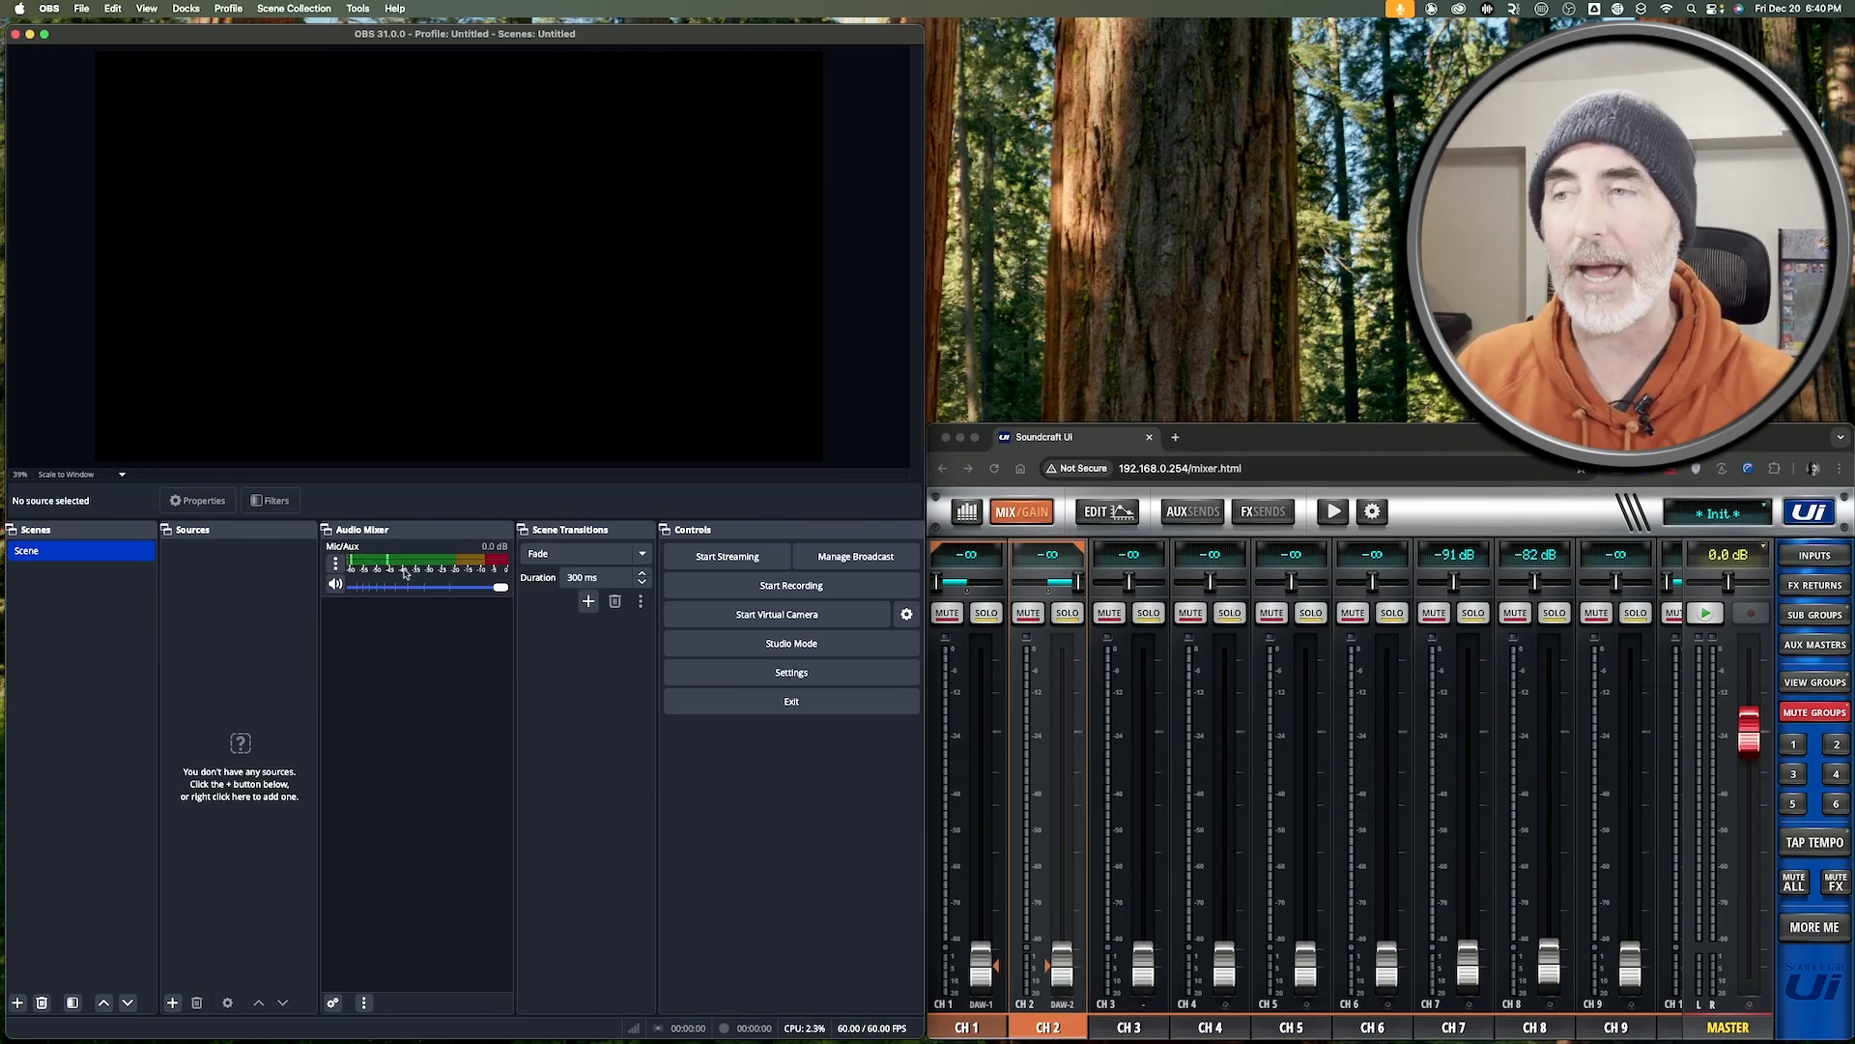
Reopen the Mic/Aux source properties, set Channel 2 to None and accept the change.
click(335, 565)
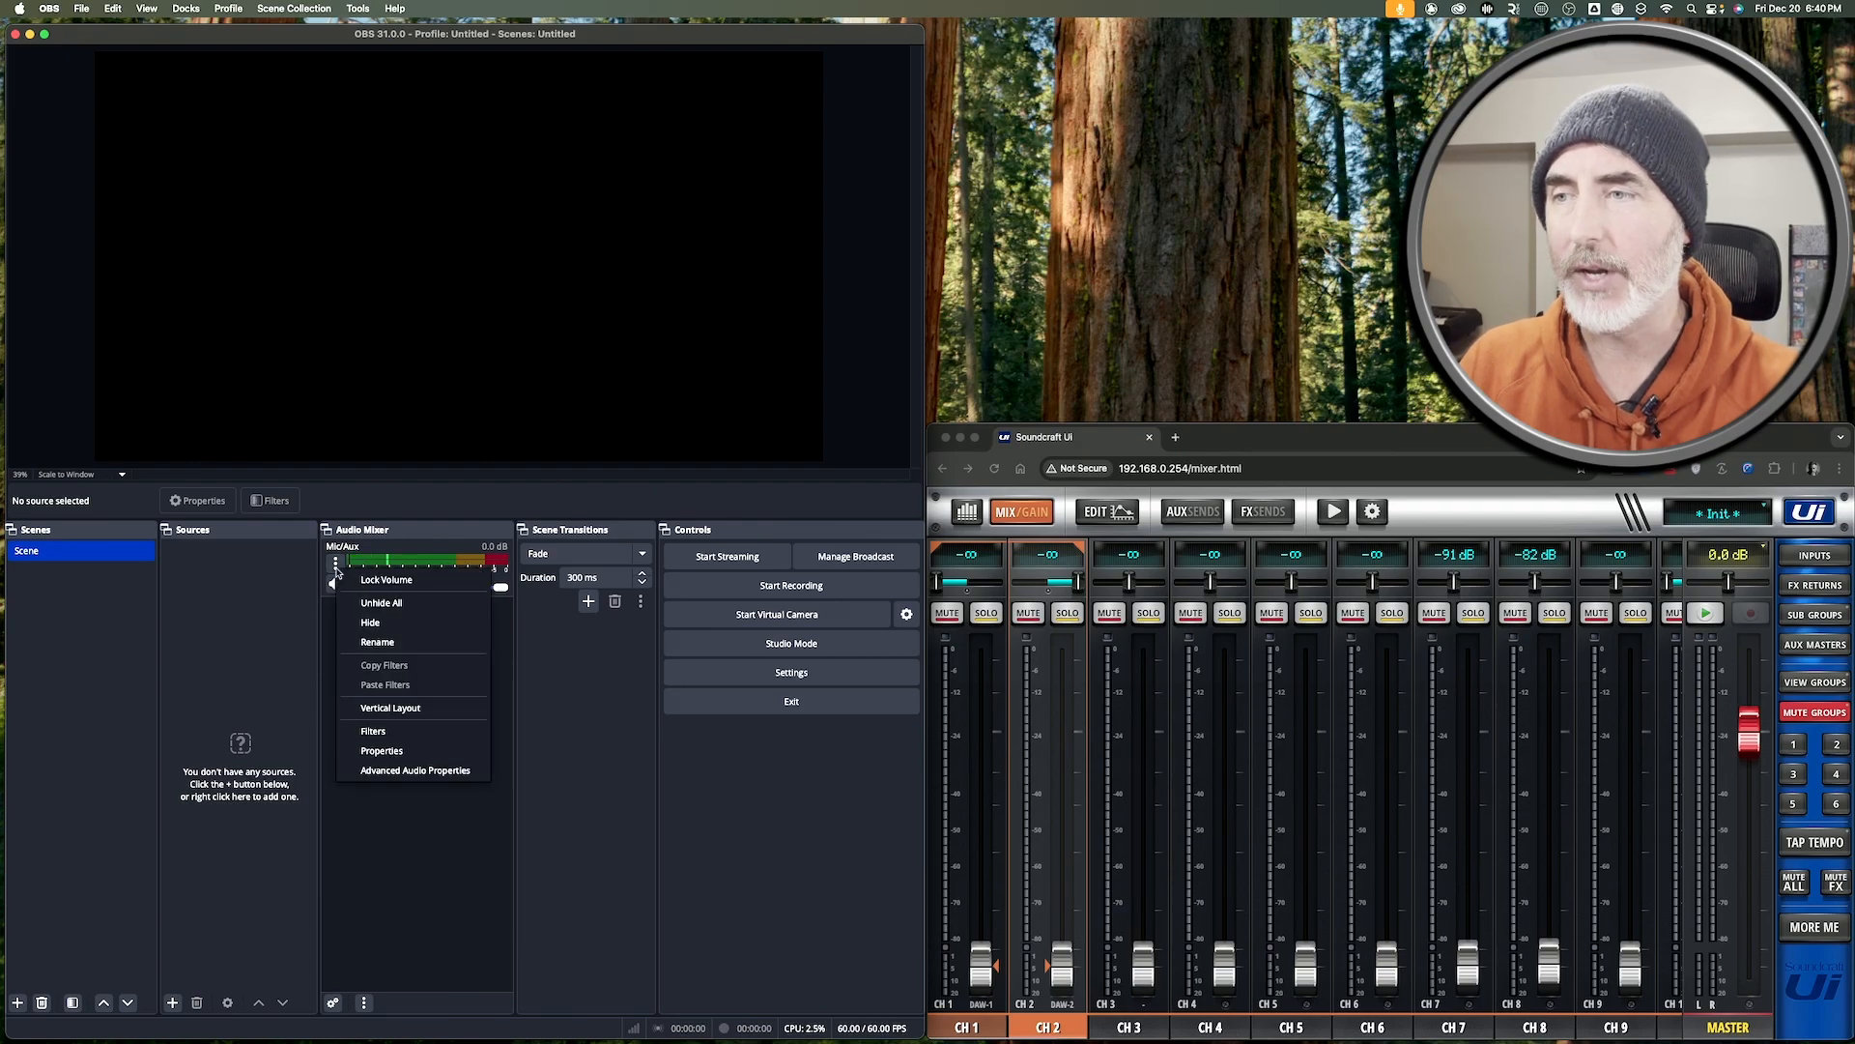
click(386, 750)
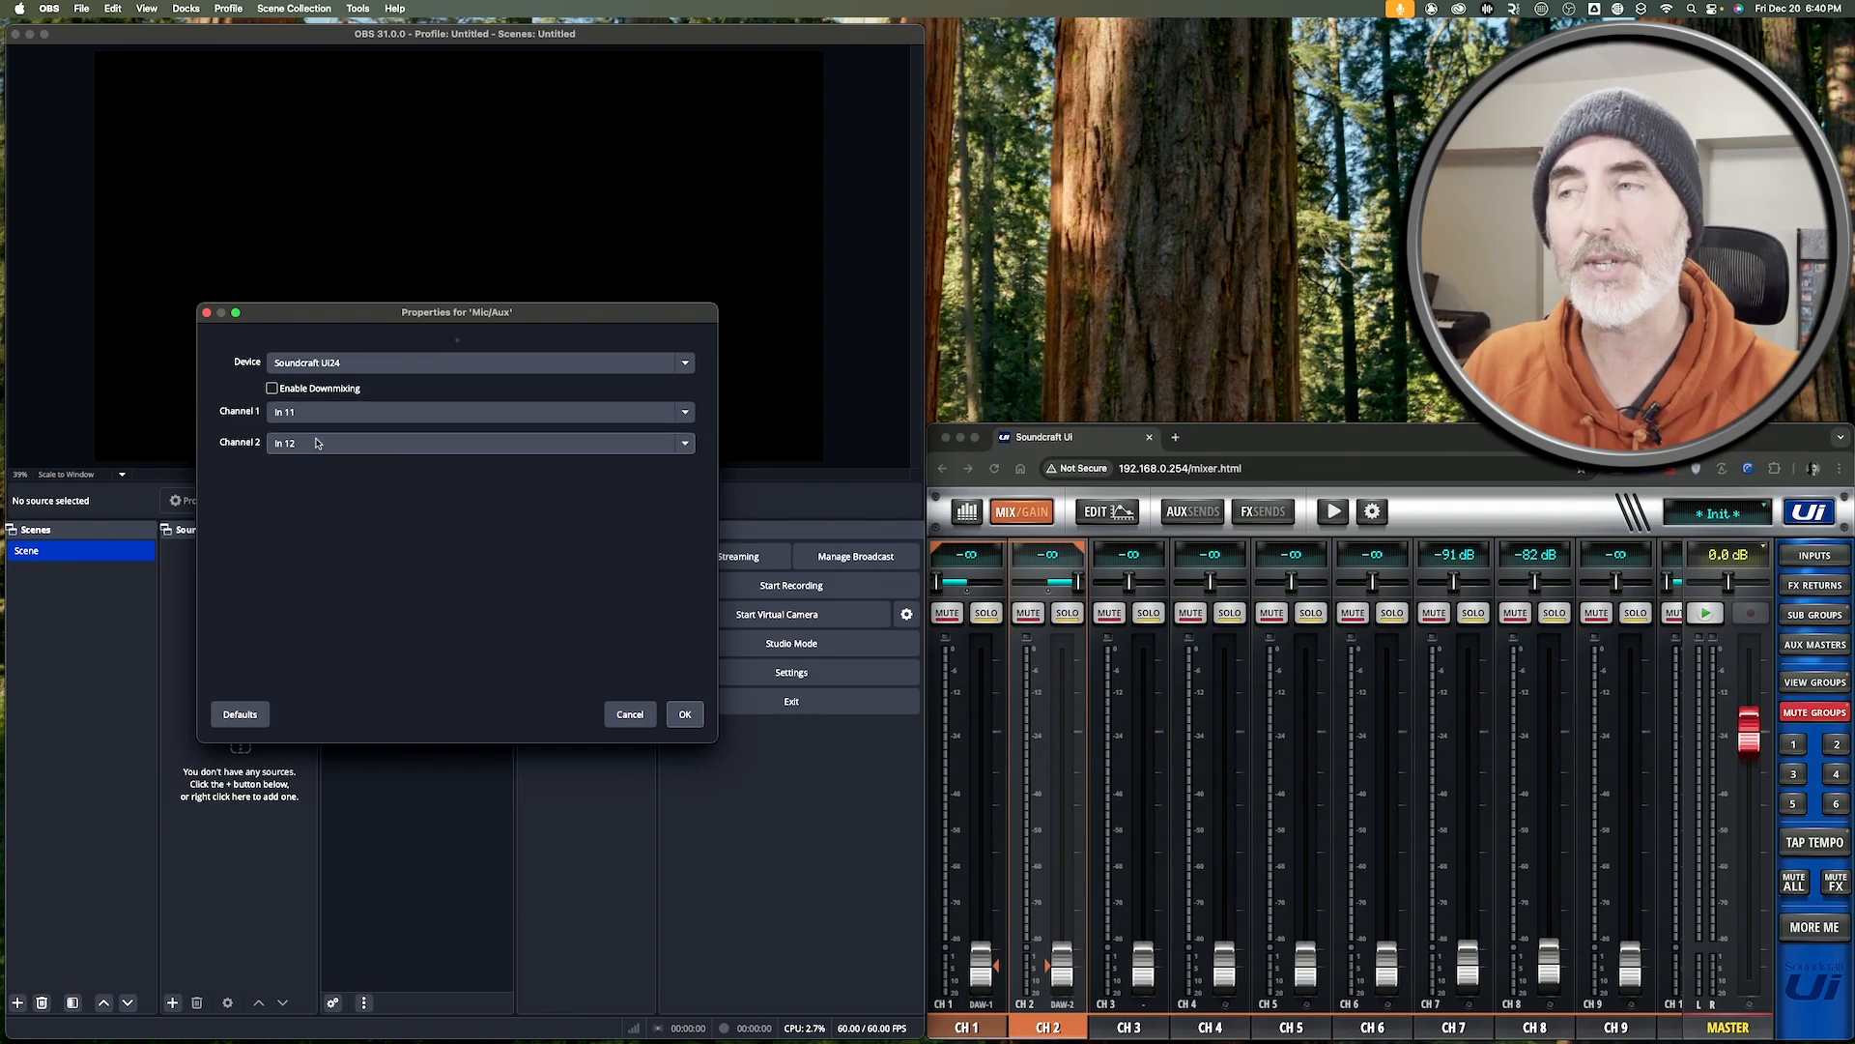
click(292, 414)
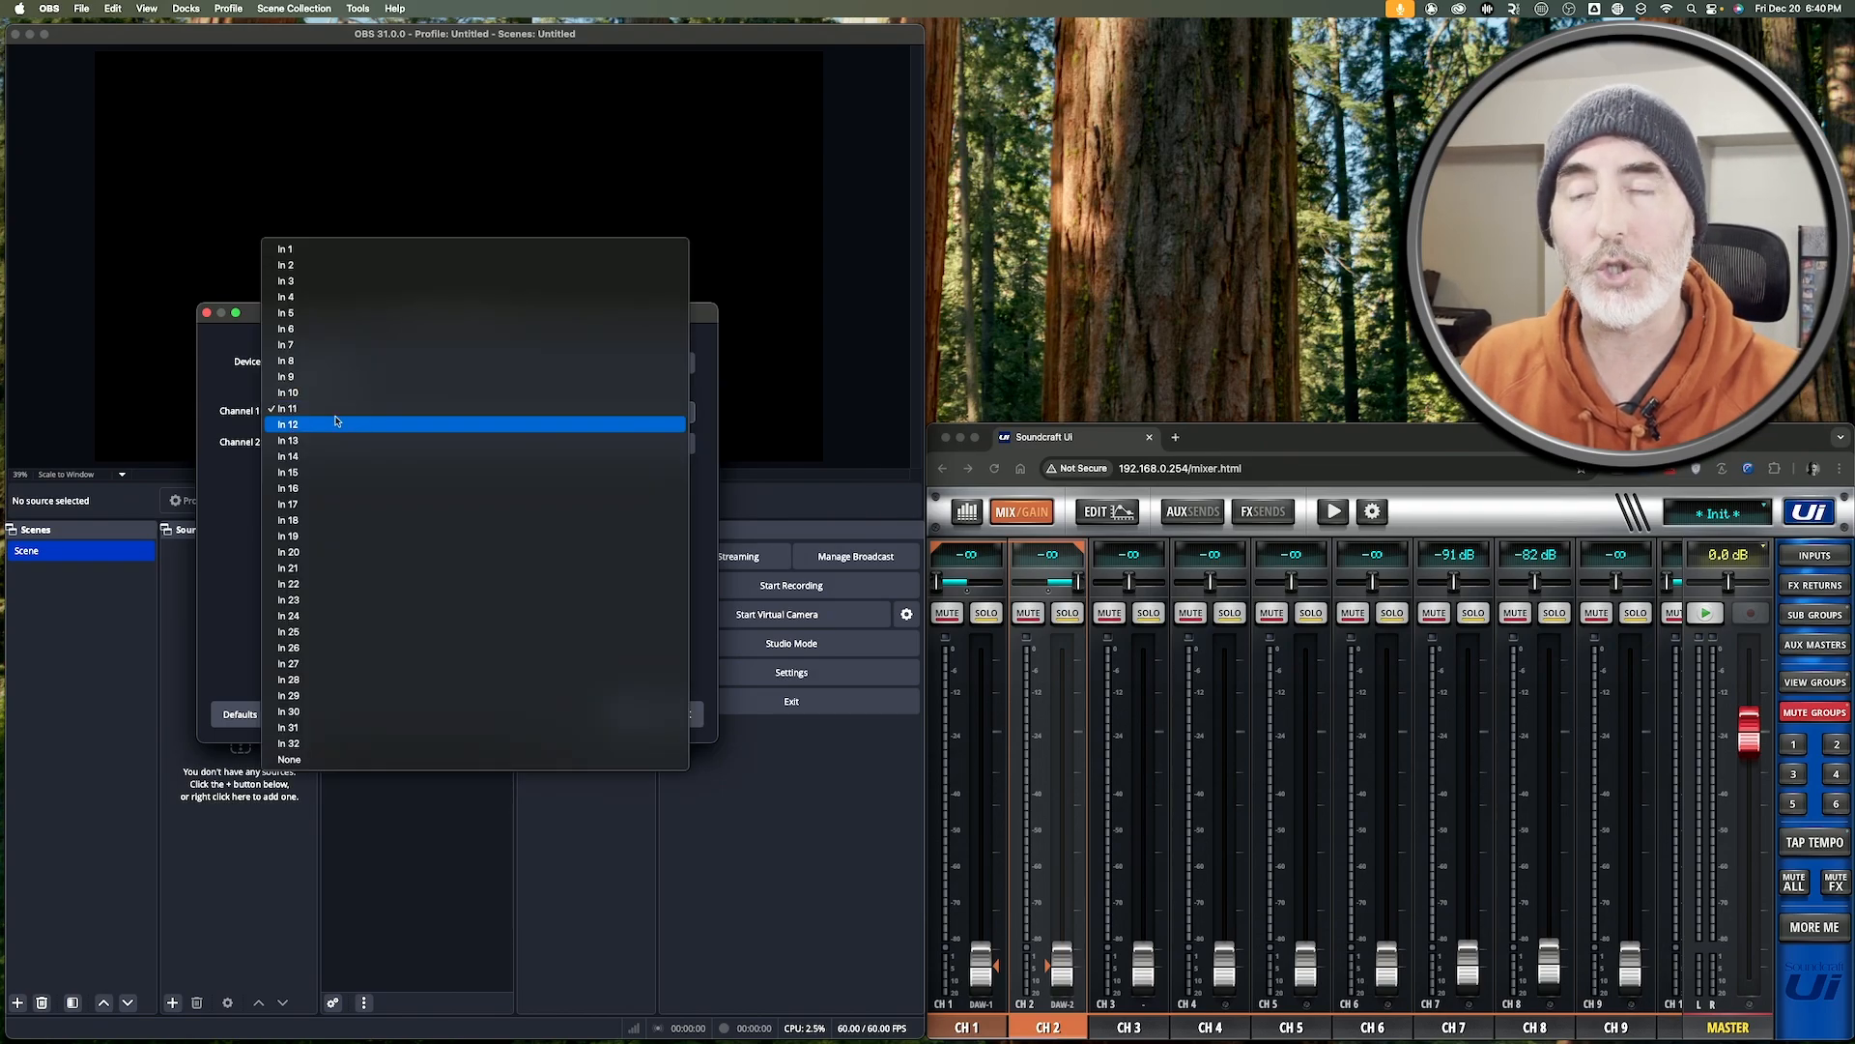
click(242, 404)
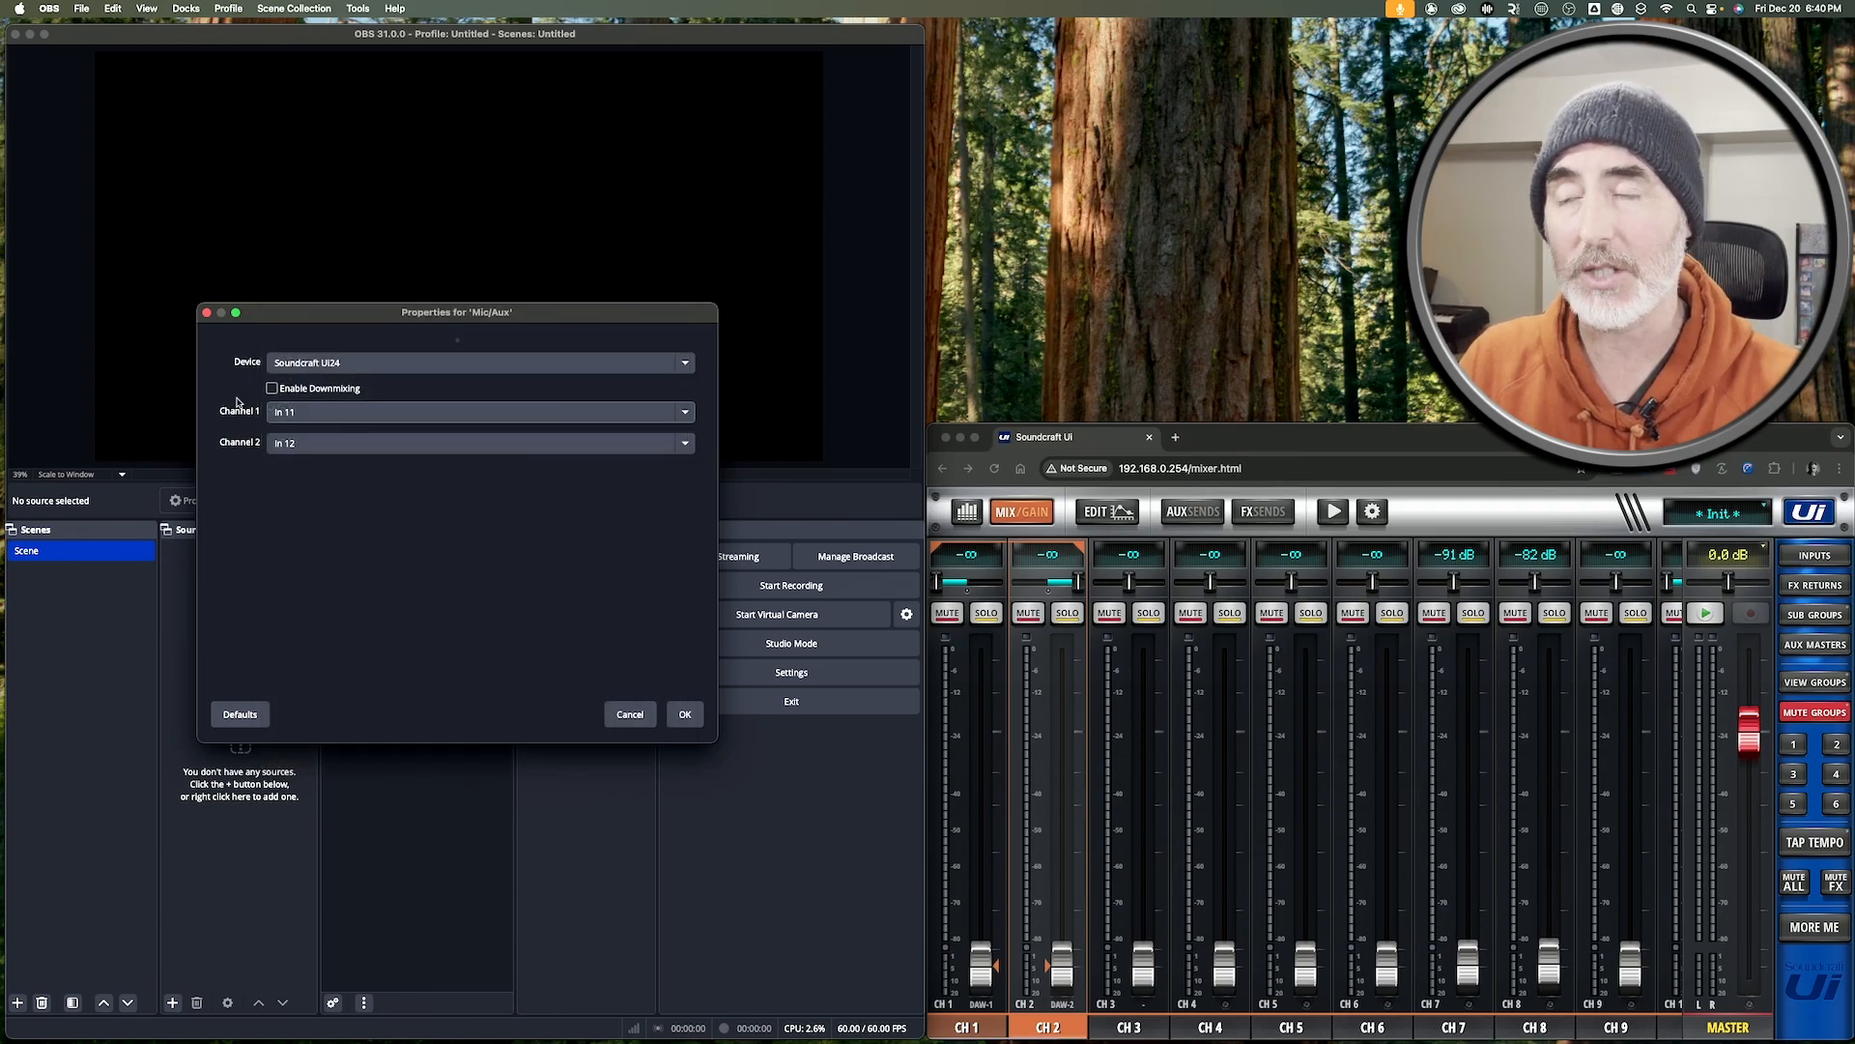
click(334, 450)
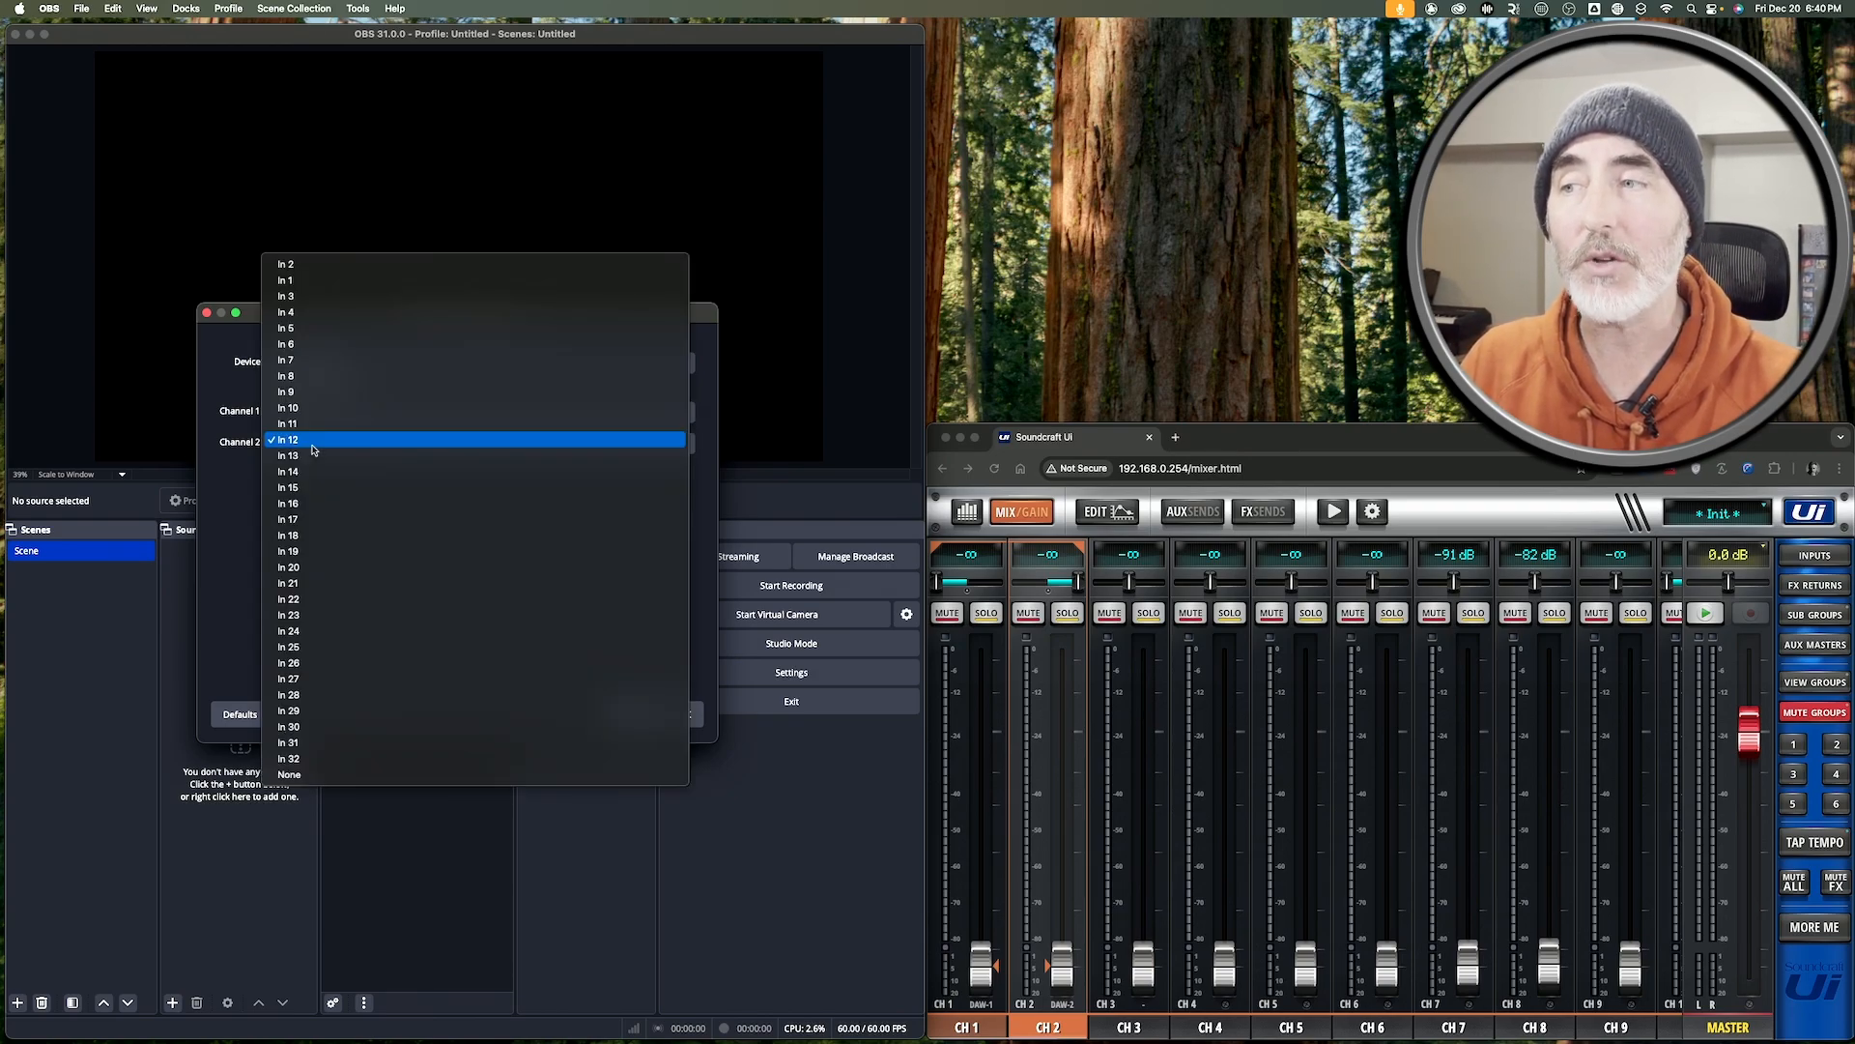
click(334, 774)
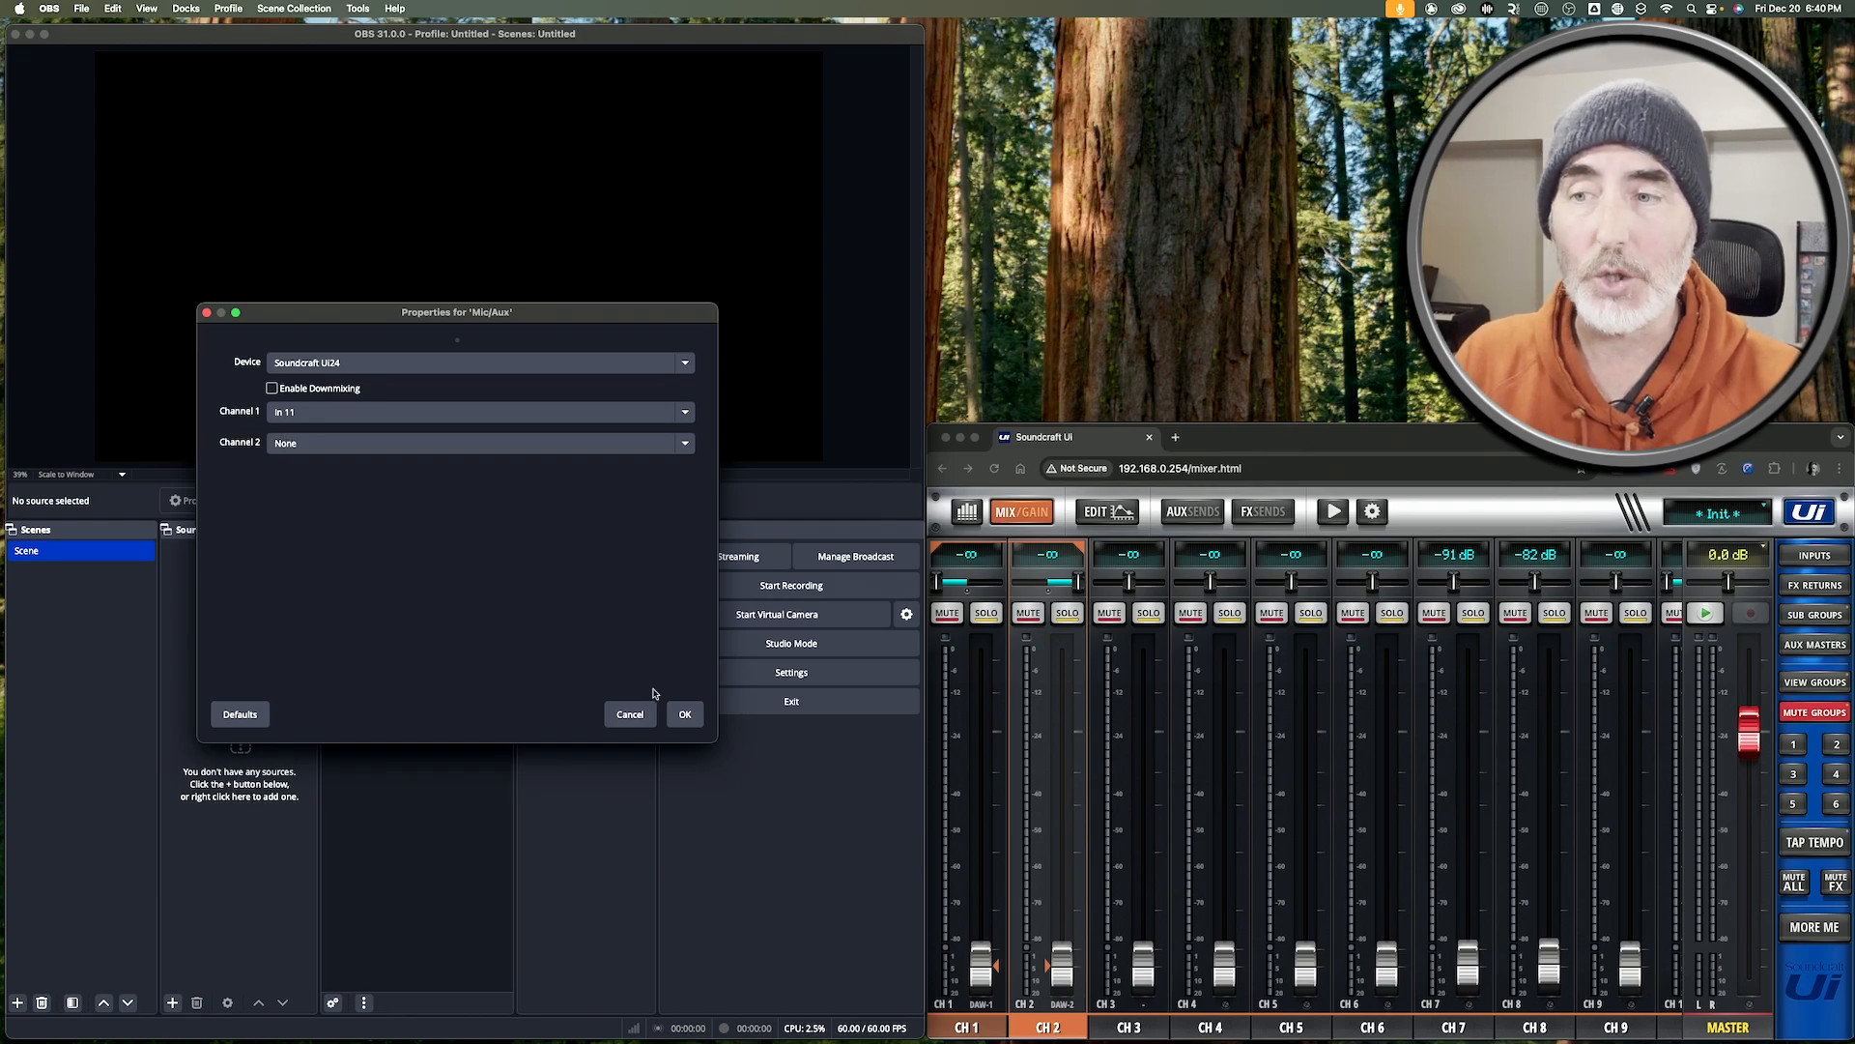
click(688, 717)
In the advanced audio properties, set the audio monitoring of Mic/Aux to Monitor and Output.
right_click(406, 694)
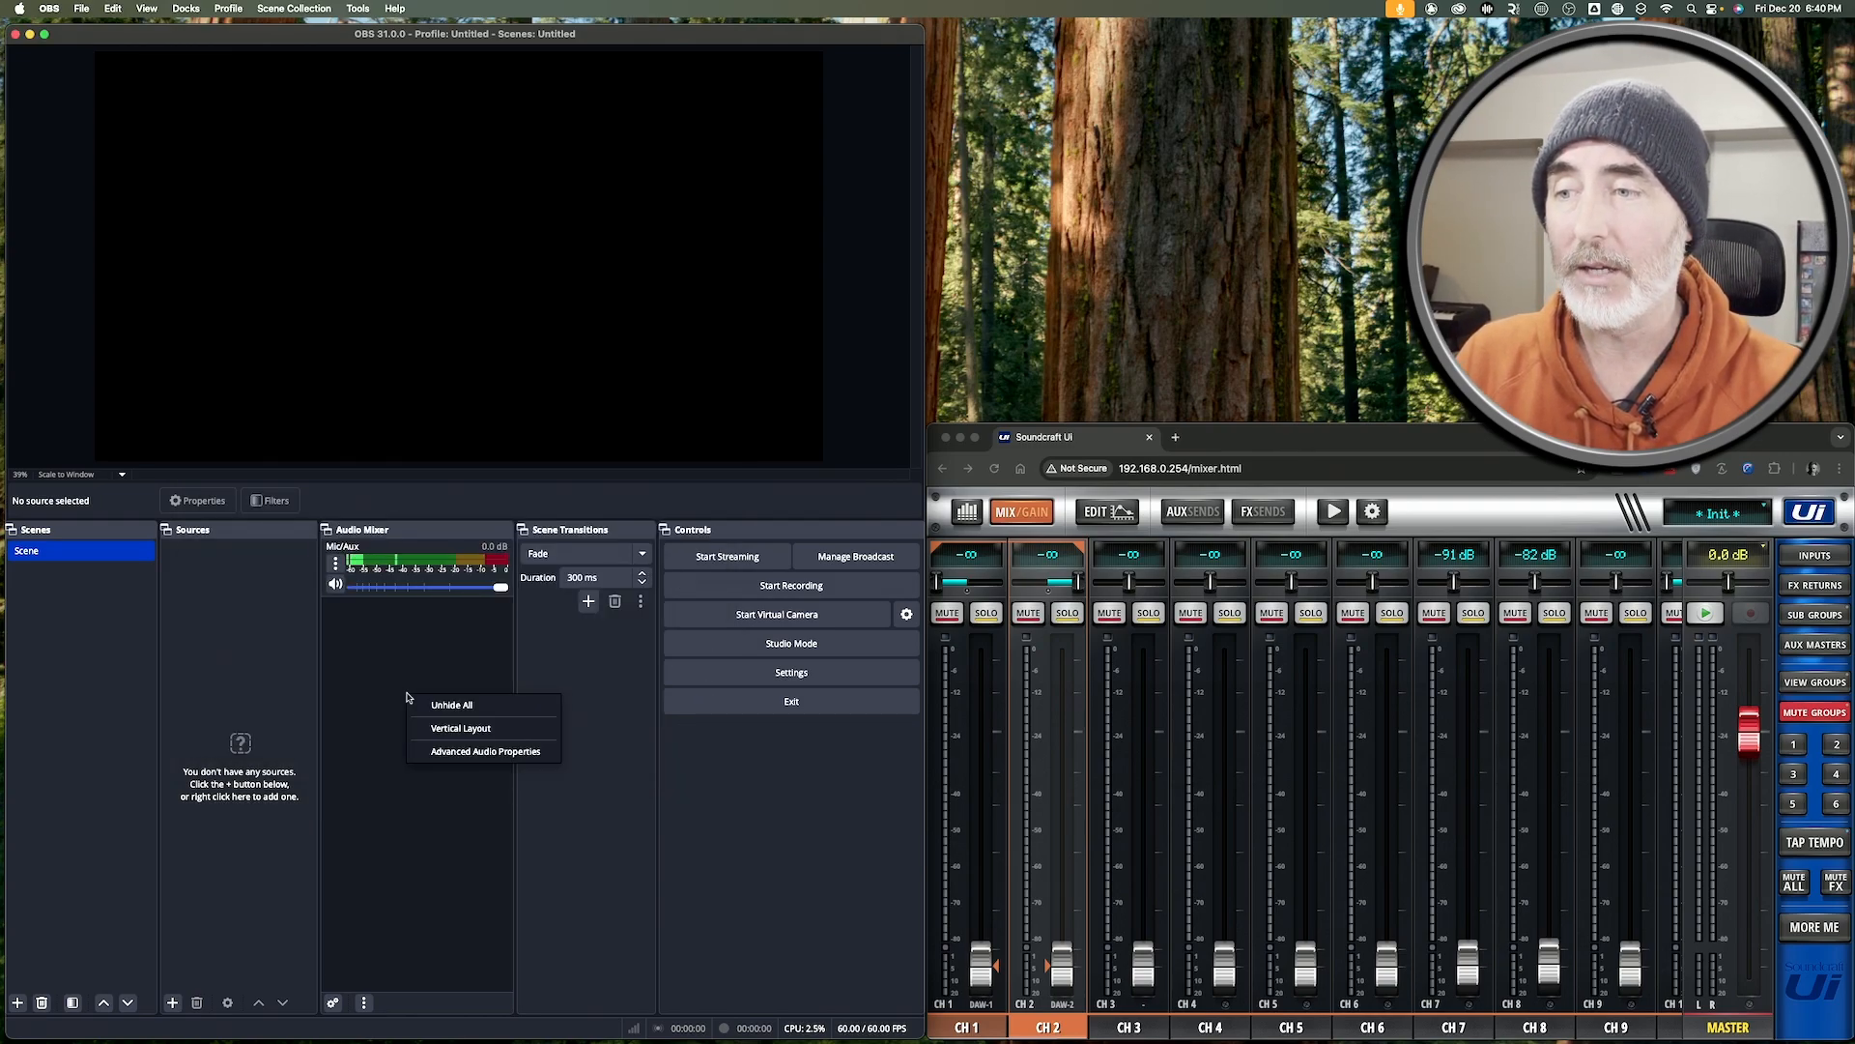
click(454, 754)
drag(411, 409, 472, 168)
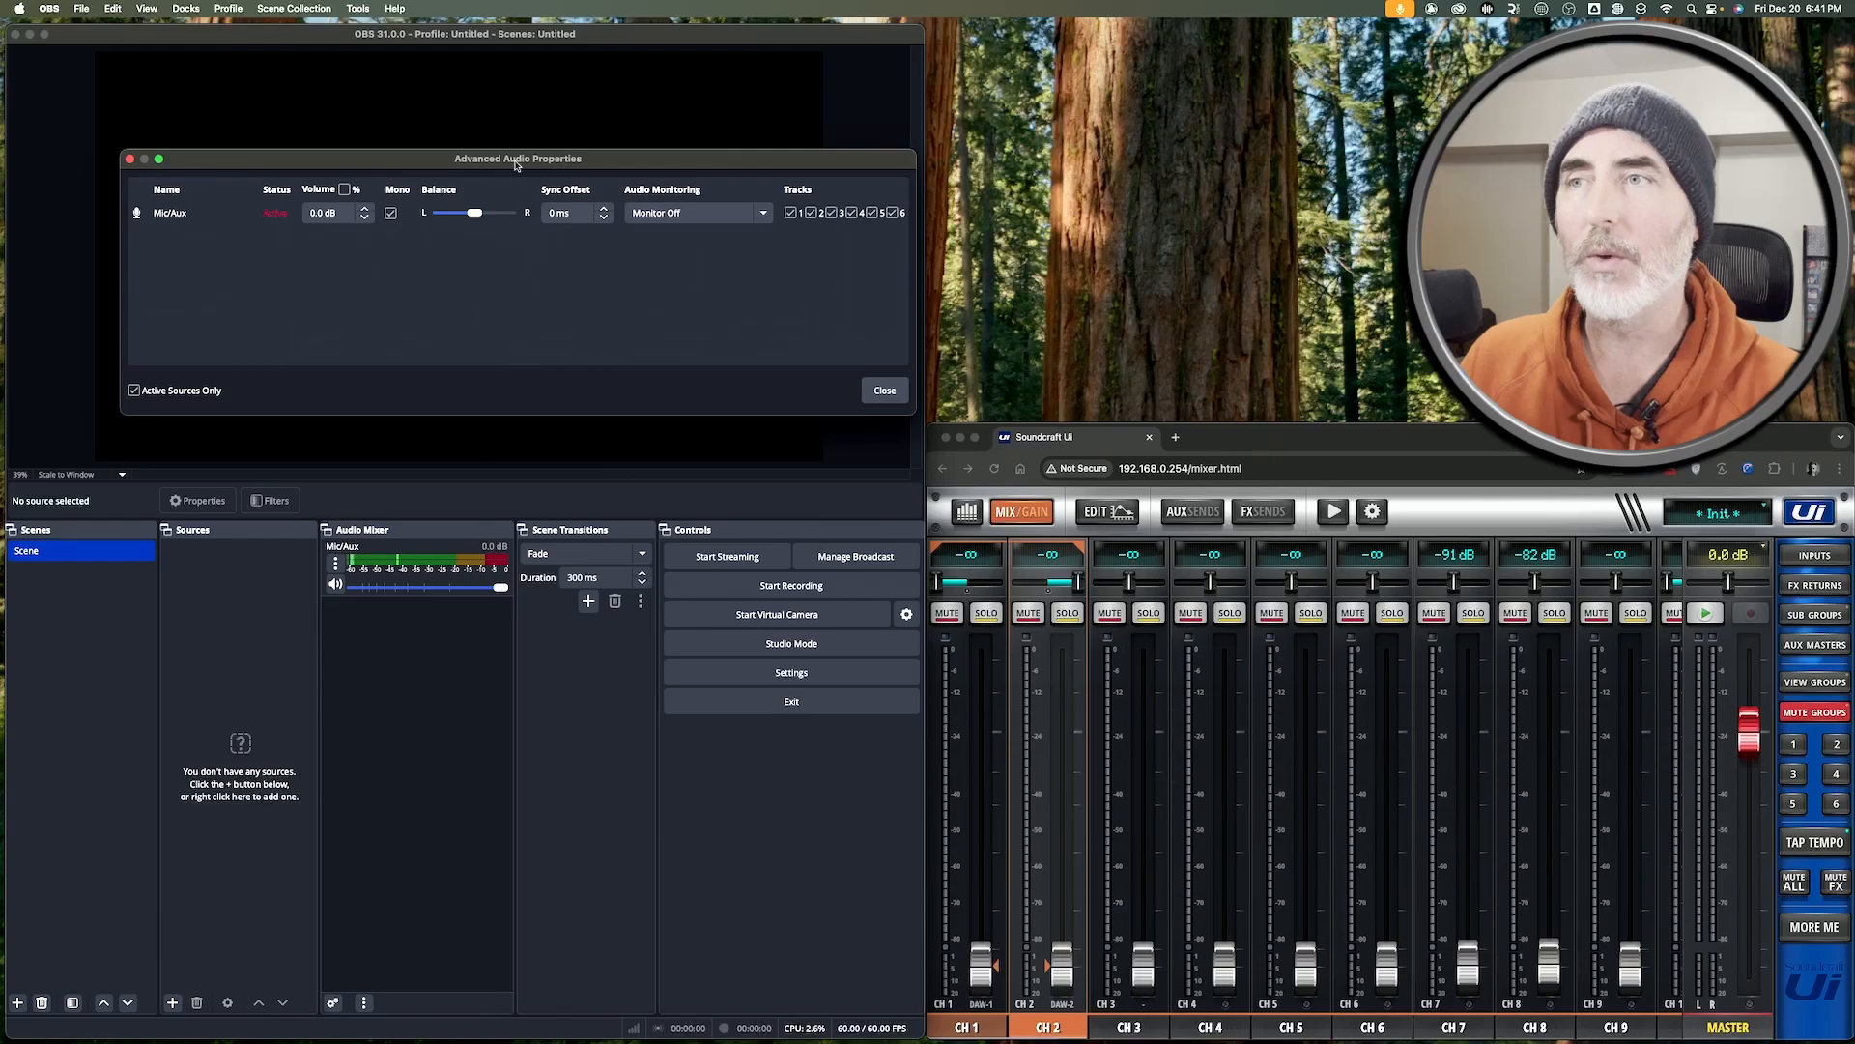
mouse_move(517, 164)
mouse_down()
mouse_move(556, 176)
mouse_move(489, 168)
mouse_up()
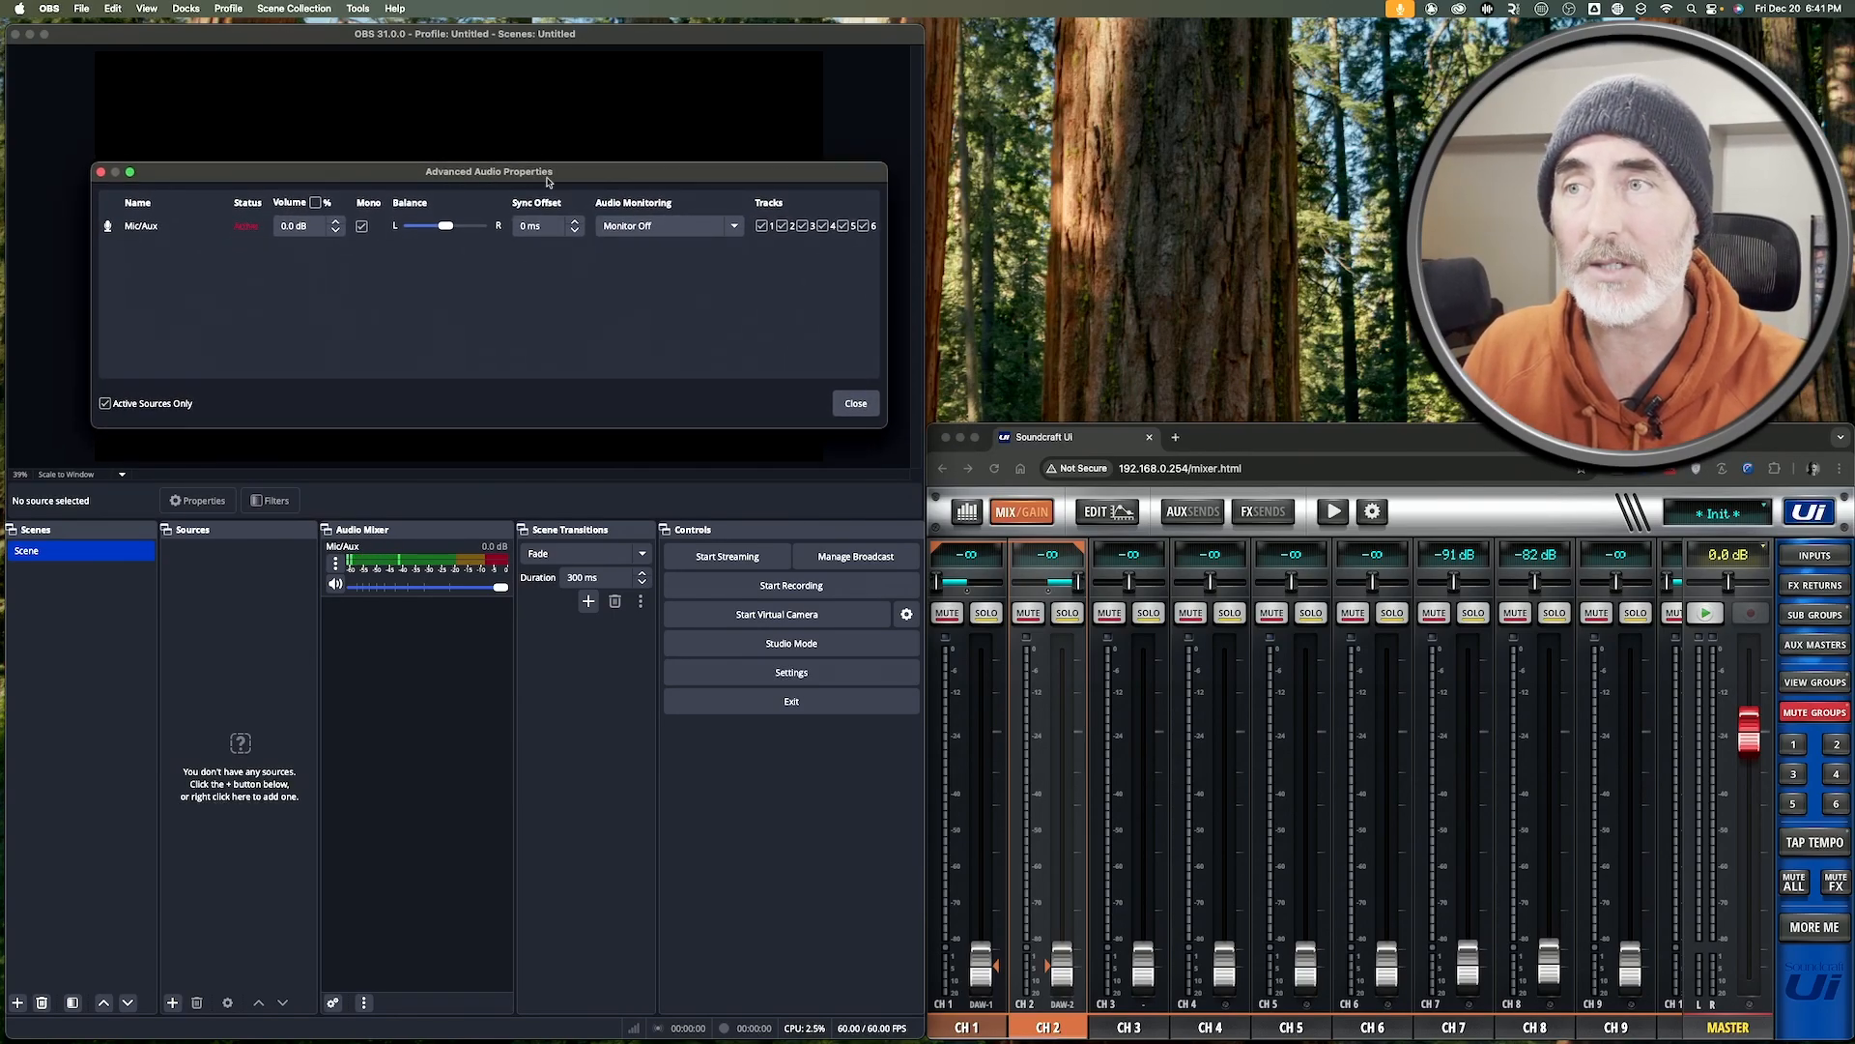
click(640, 237)
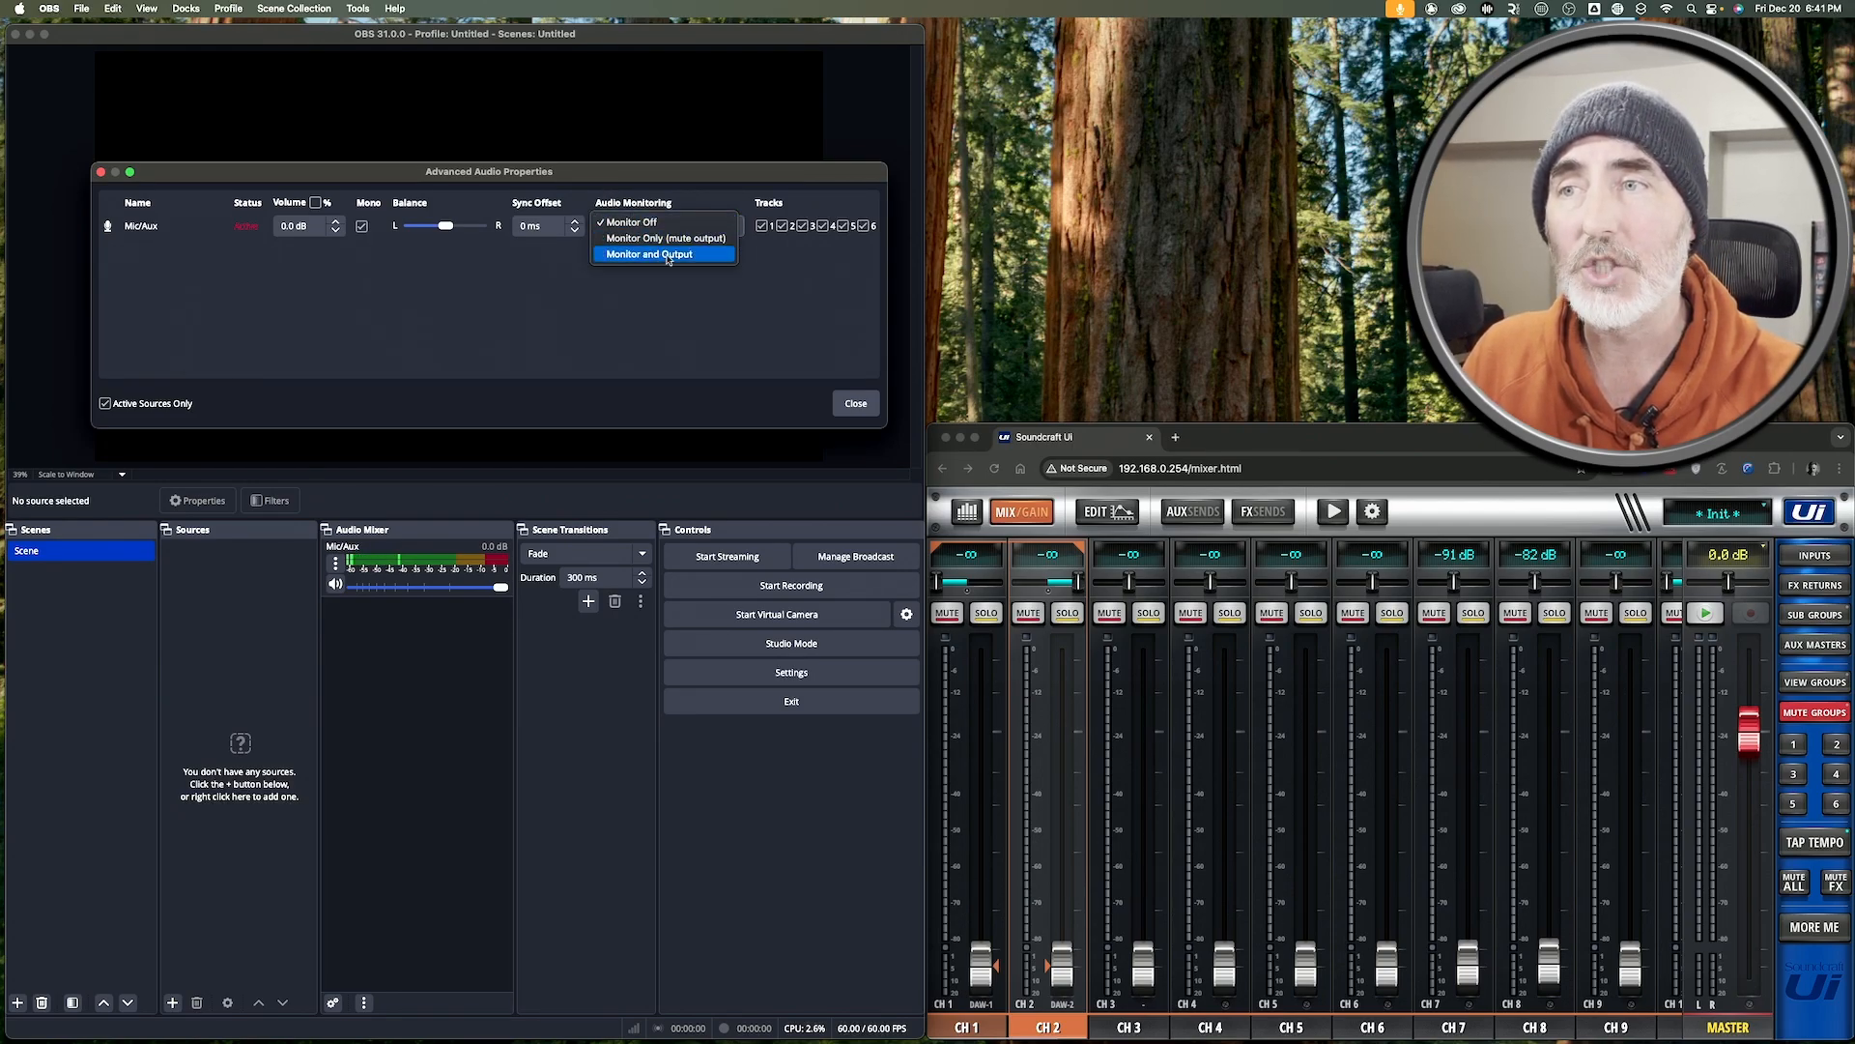
click(667, 255)
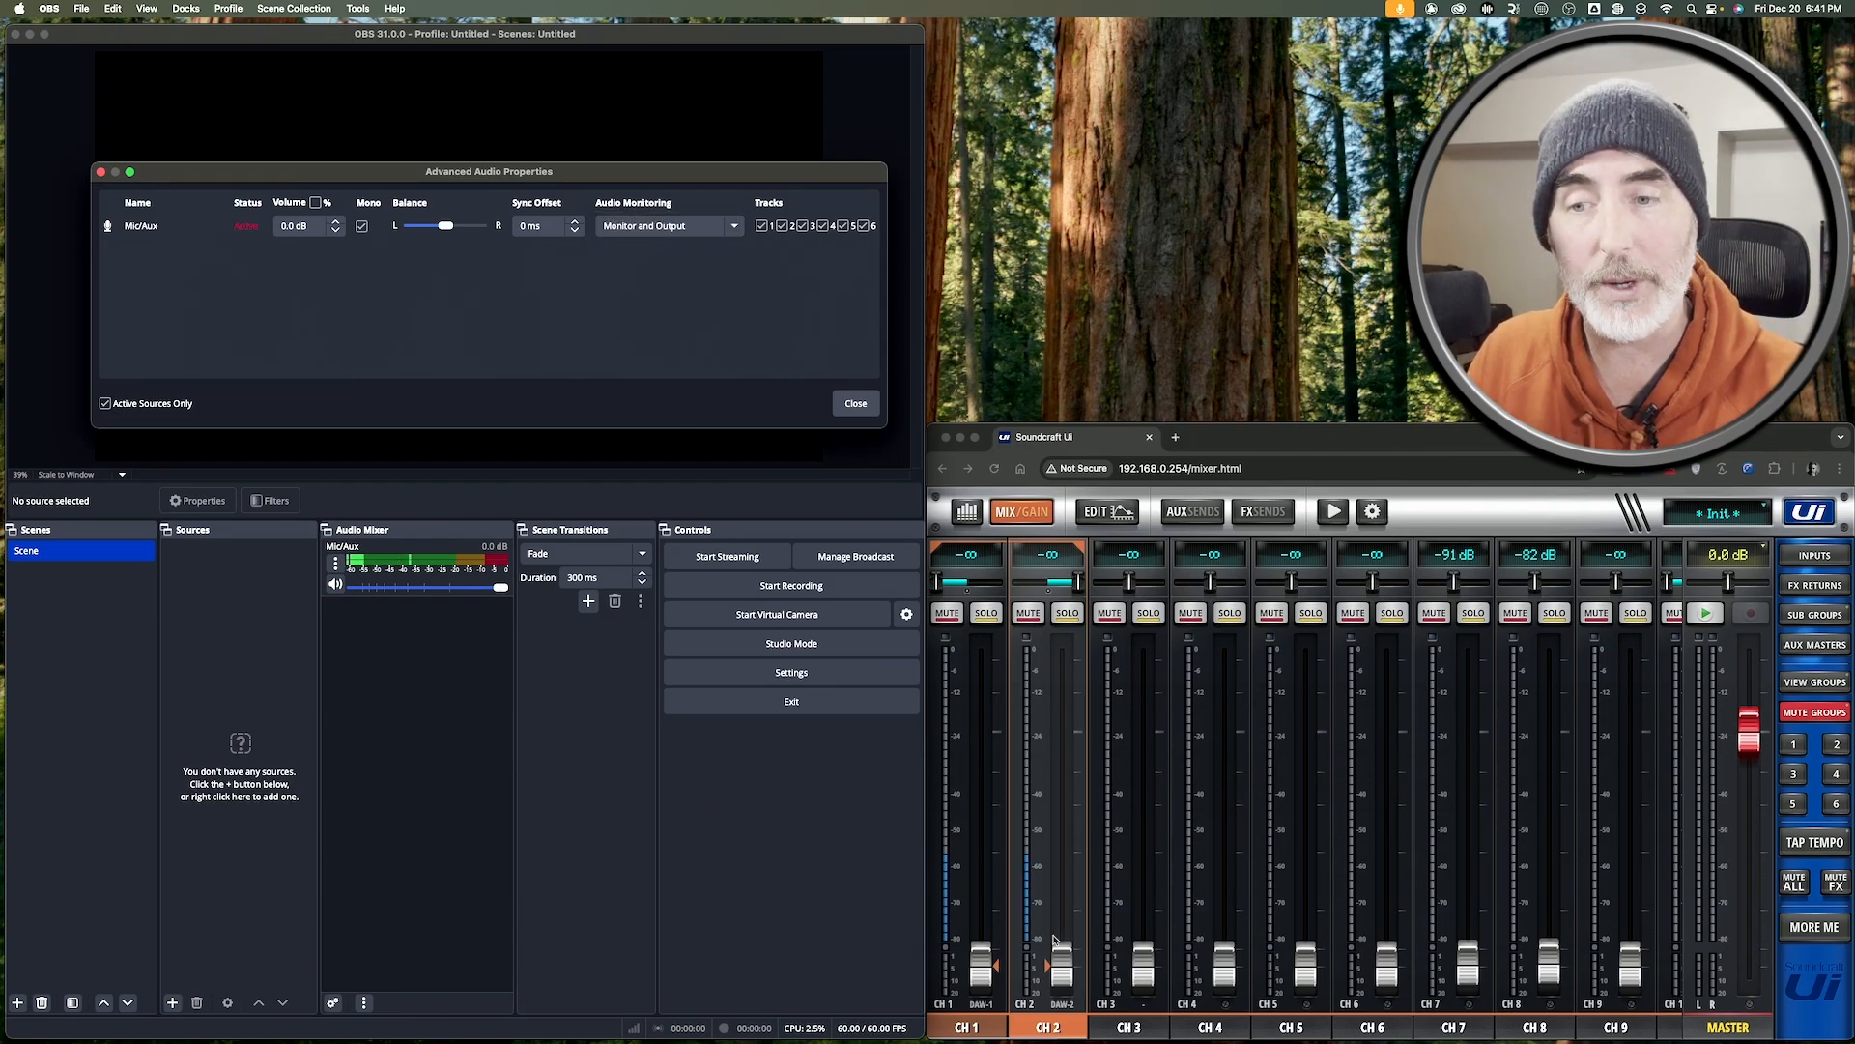
In the Soundcraft Ui mixer, set the master fader to 0.8 dB and try out the linked CH 1 and CH 2 faders.
click(1026, 840)
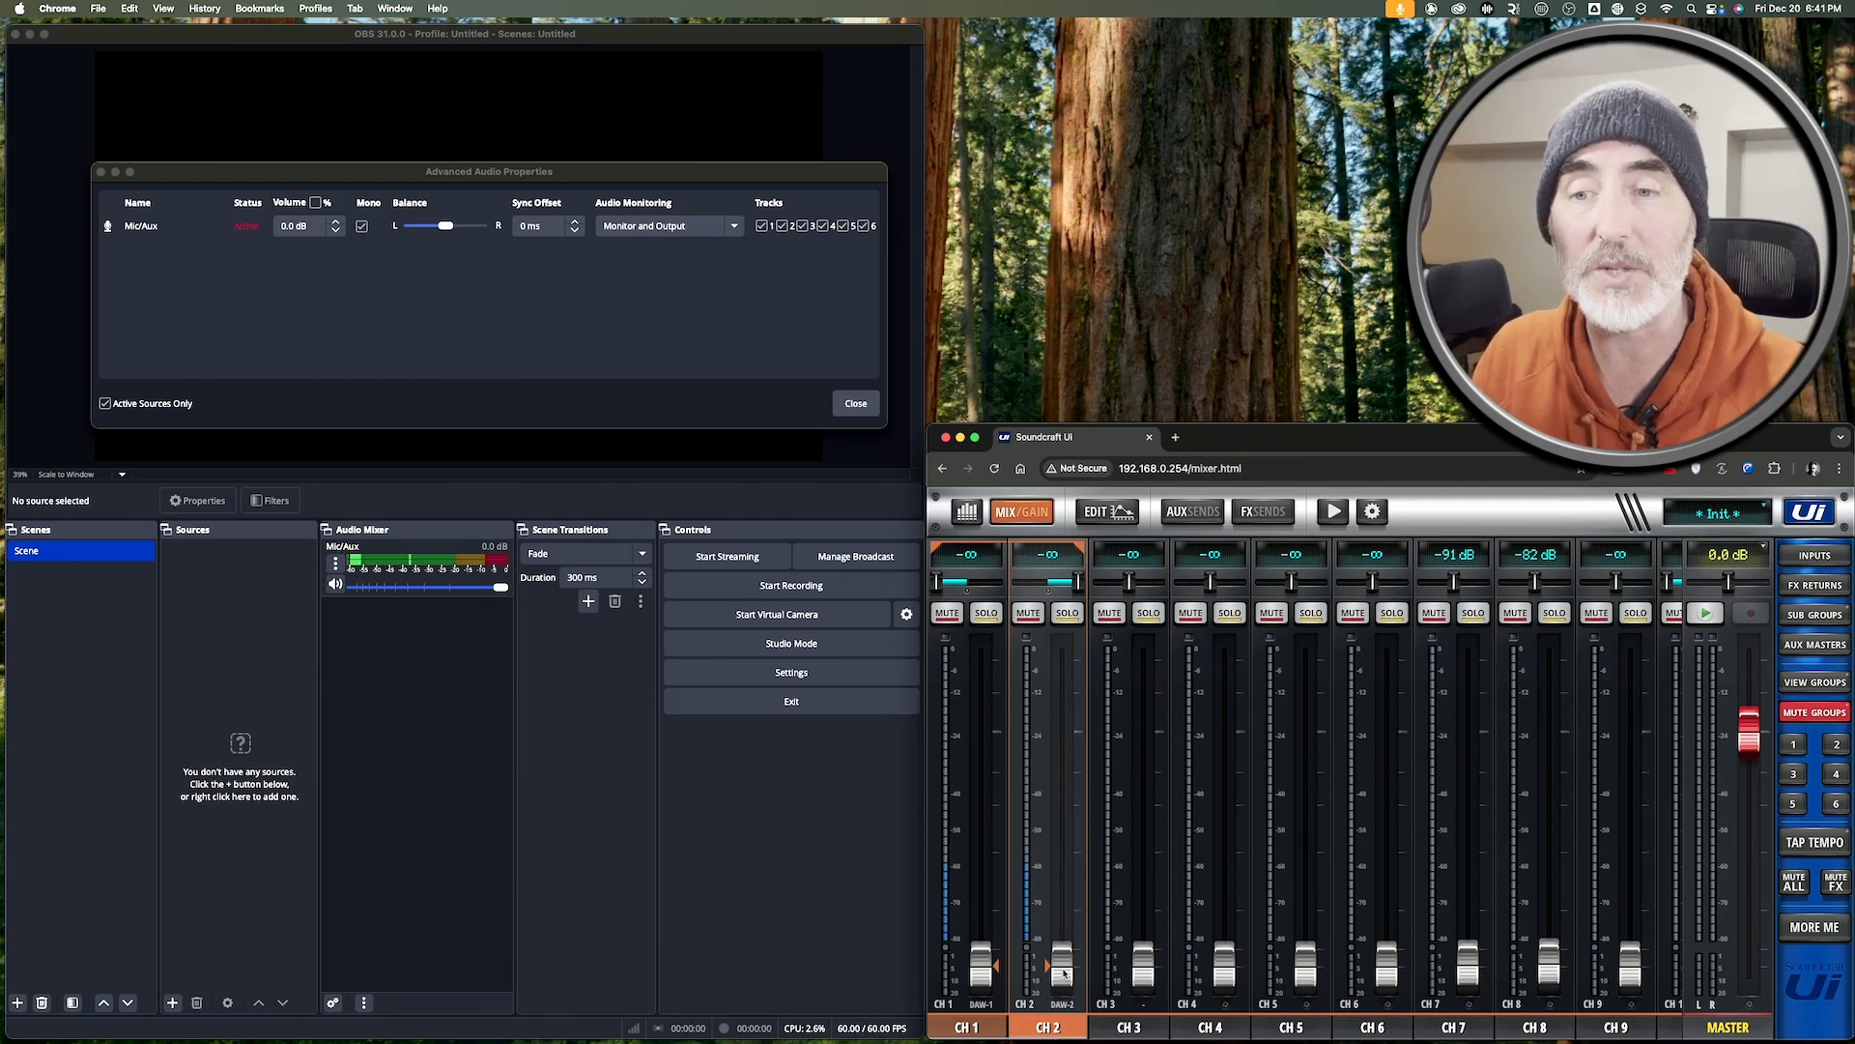
drag(1751, 732, 1749, 724)
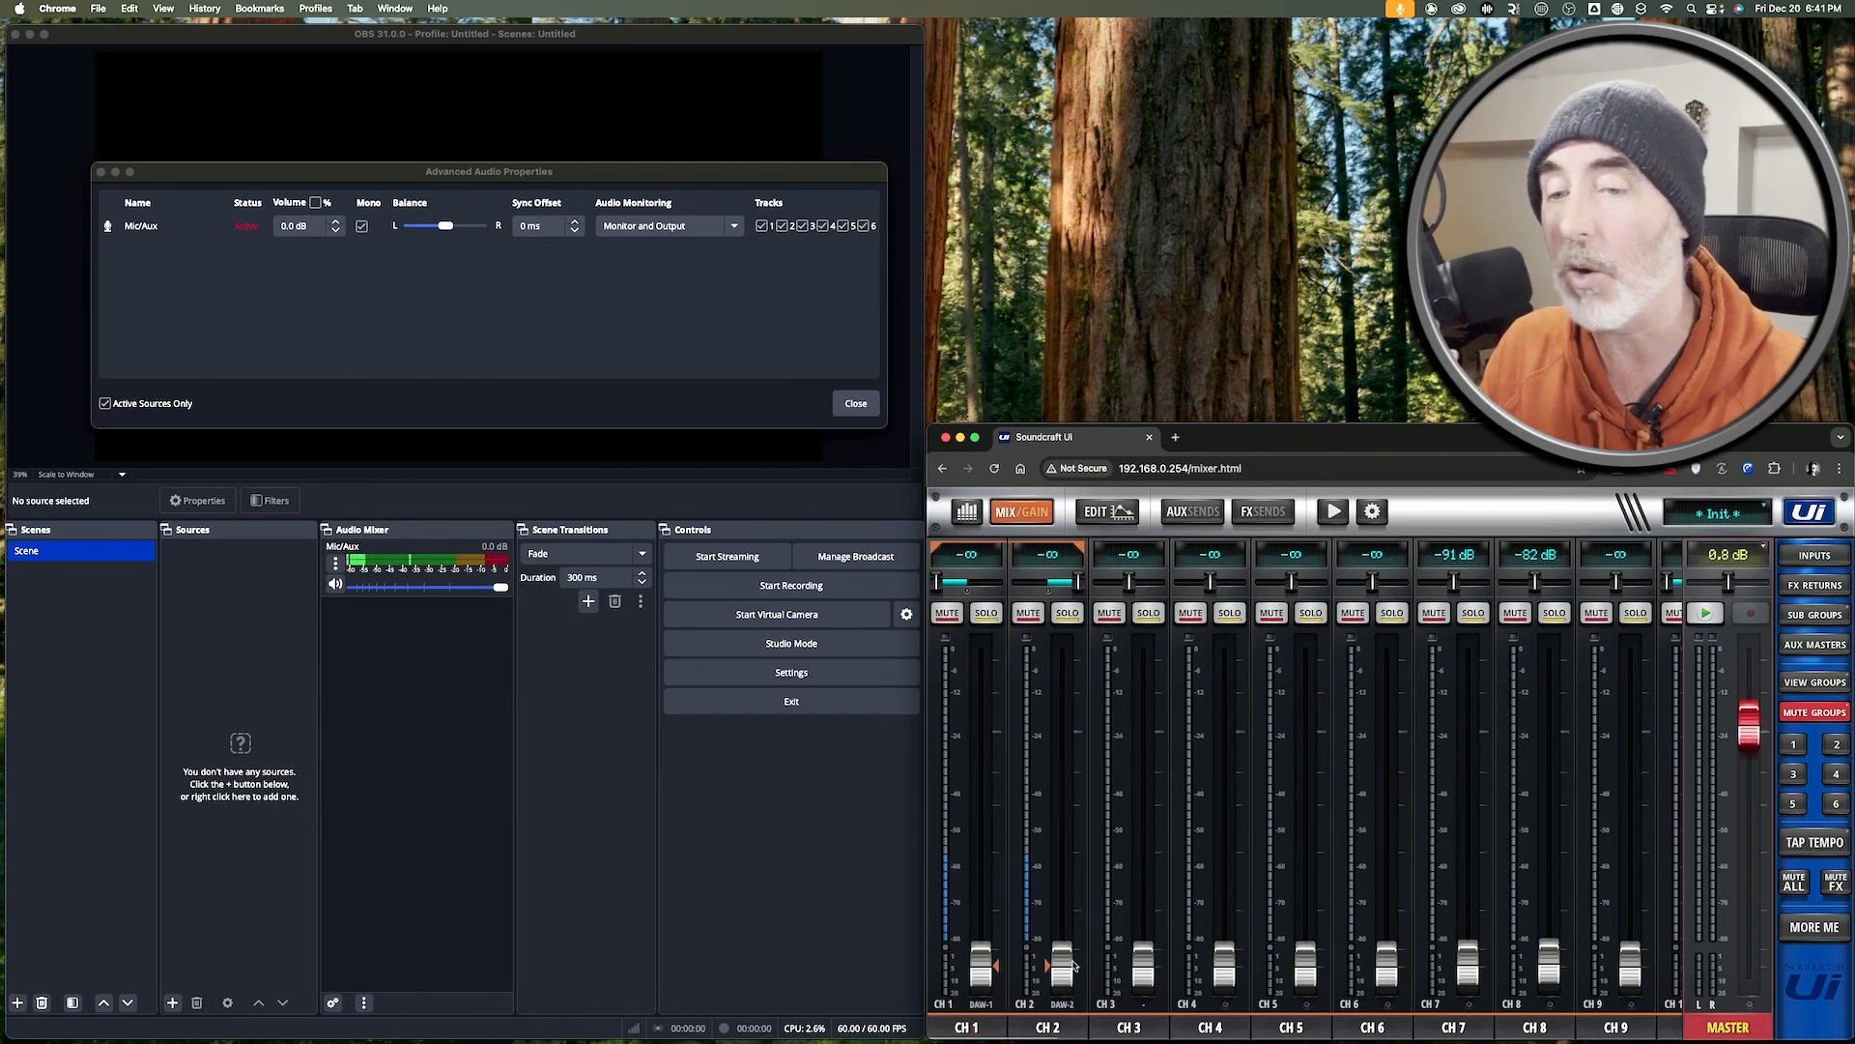
mouse_move(1073, 965)
mouse_down()
mouse_move(1084, 716)
mouse_move(1065, 659)
mouse_move(1098, 983)
mouse_up()
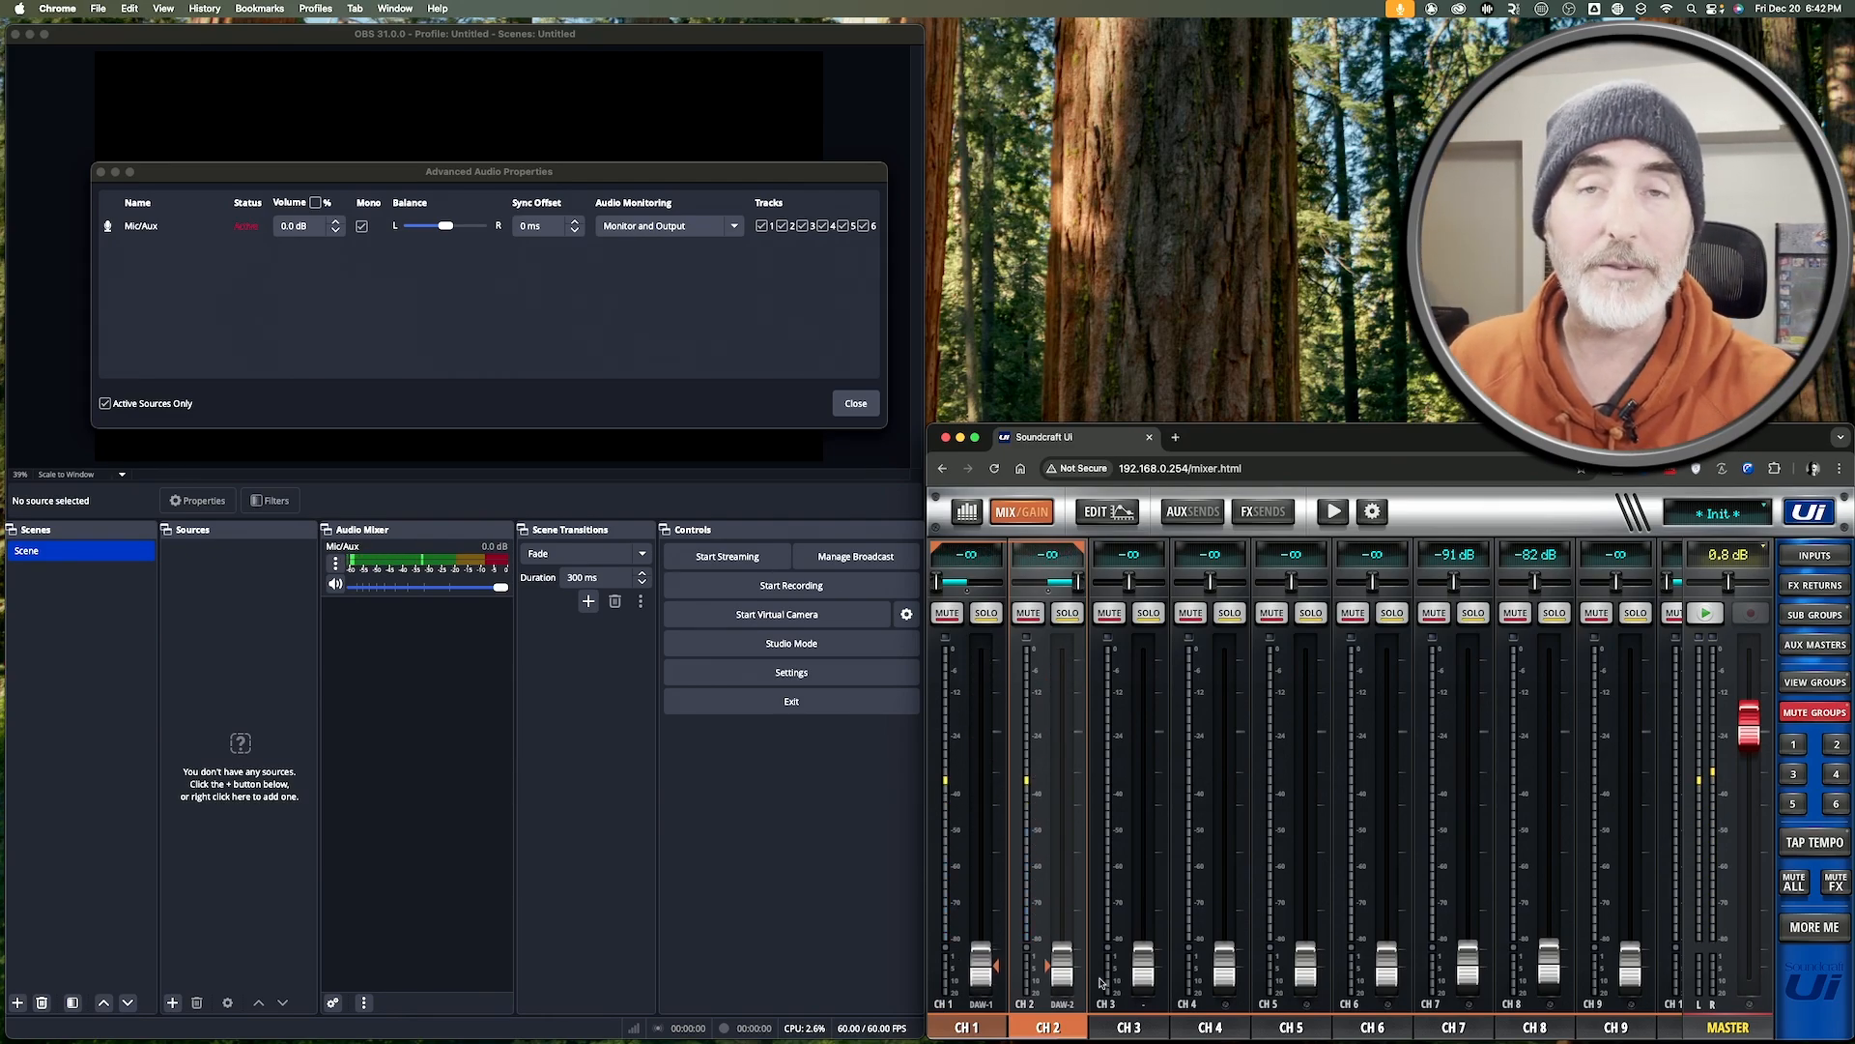
Set Mic/Aux audio monitoring to Monitor Only (mute output) and raise the mixer's linked CH 1 and CH 2 faders to about -53 dB.
click(663, 238)
click(646, 212)
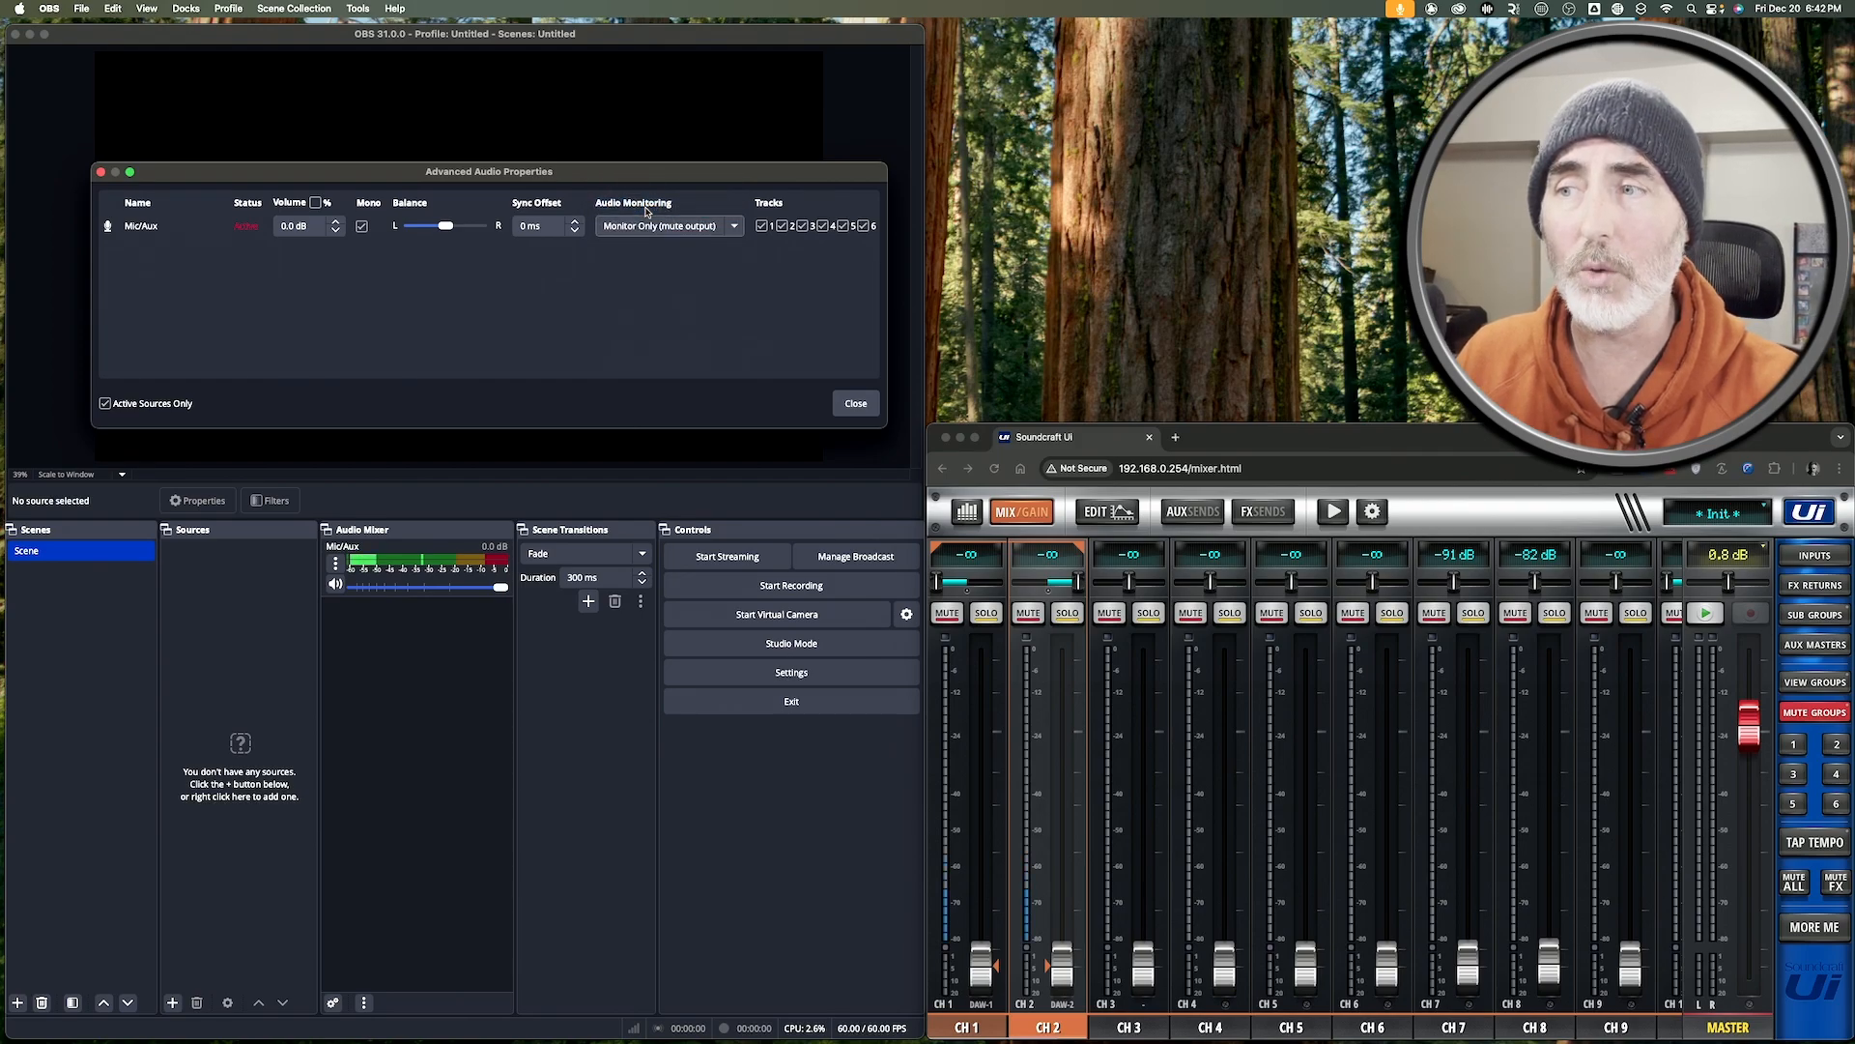
click(1063, 957)
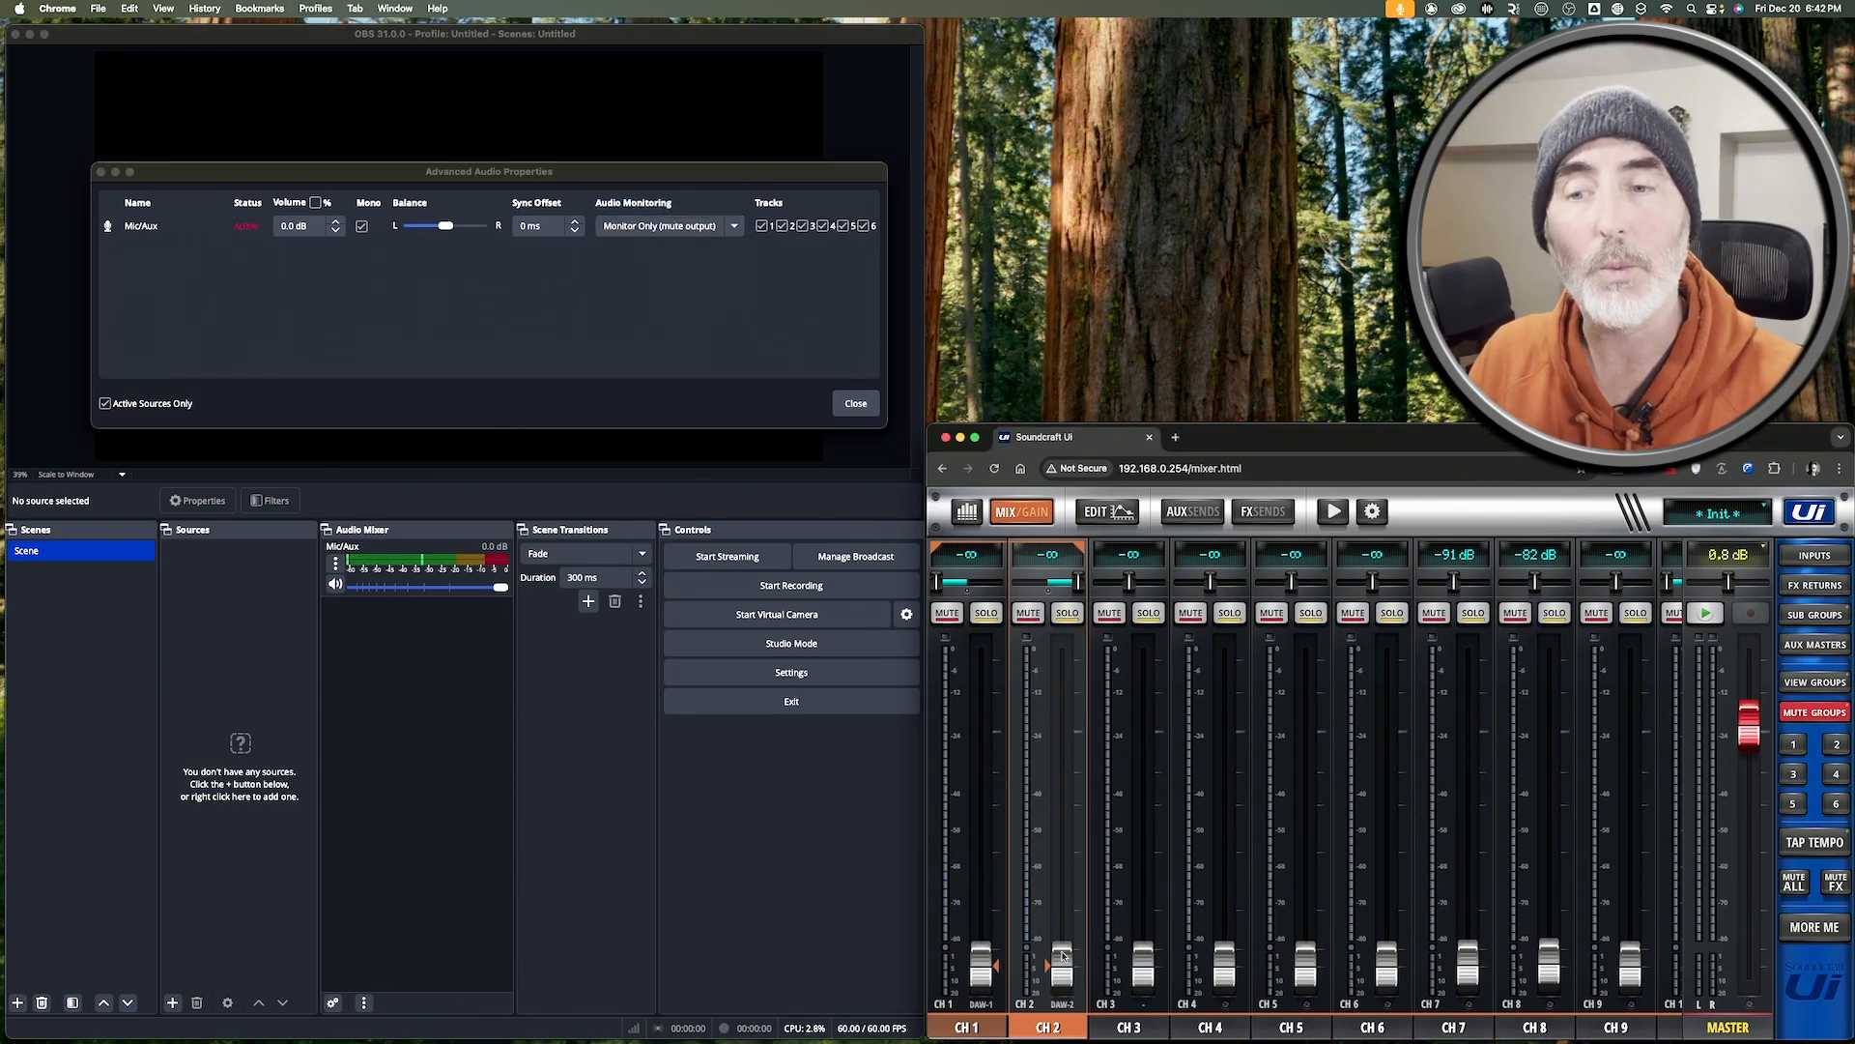
mouse_move(1057, 983)
mouse_down()
mouse_move(1073, 752)
mouse_move(1072, 979)
mouse_move(1069, 952)
mouse_up()
click(668, 226)
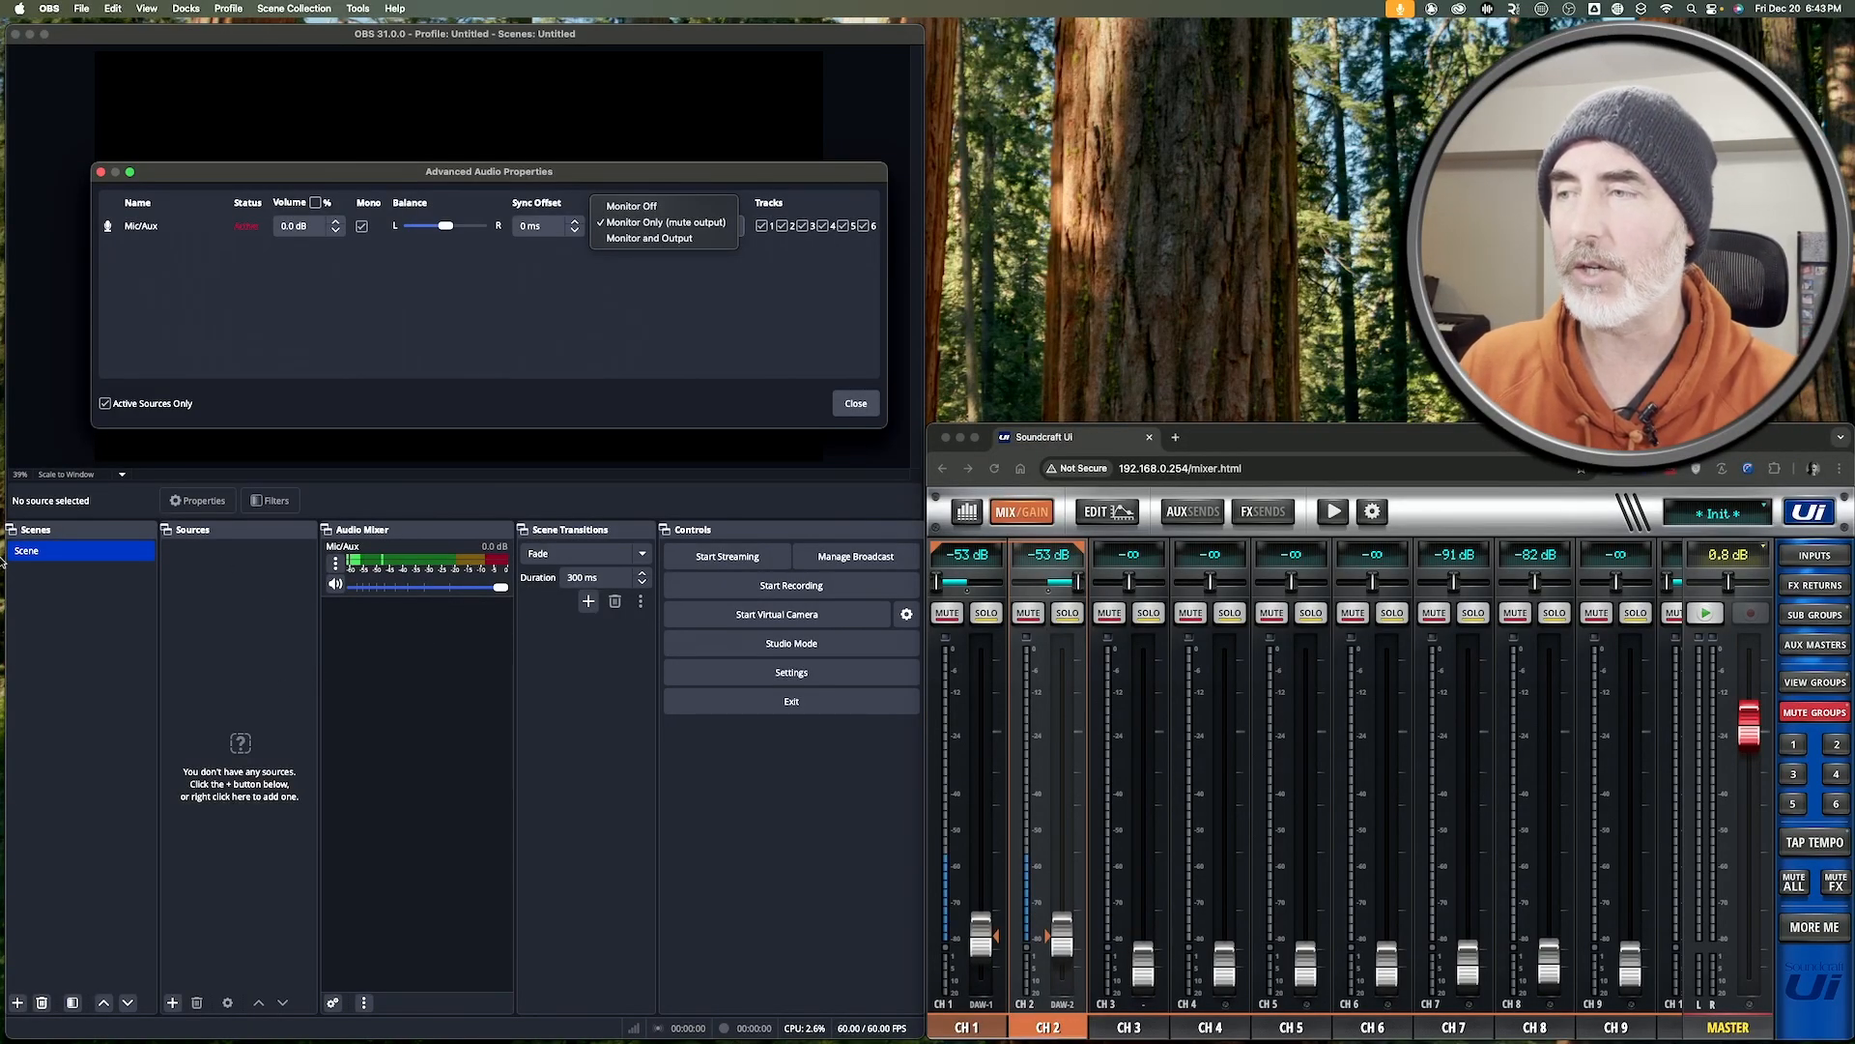
click(215, 608)
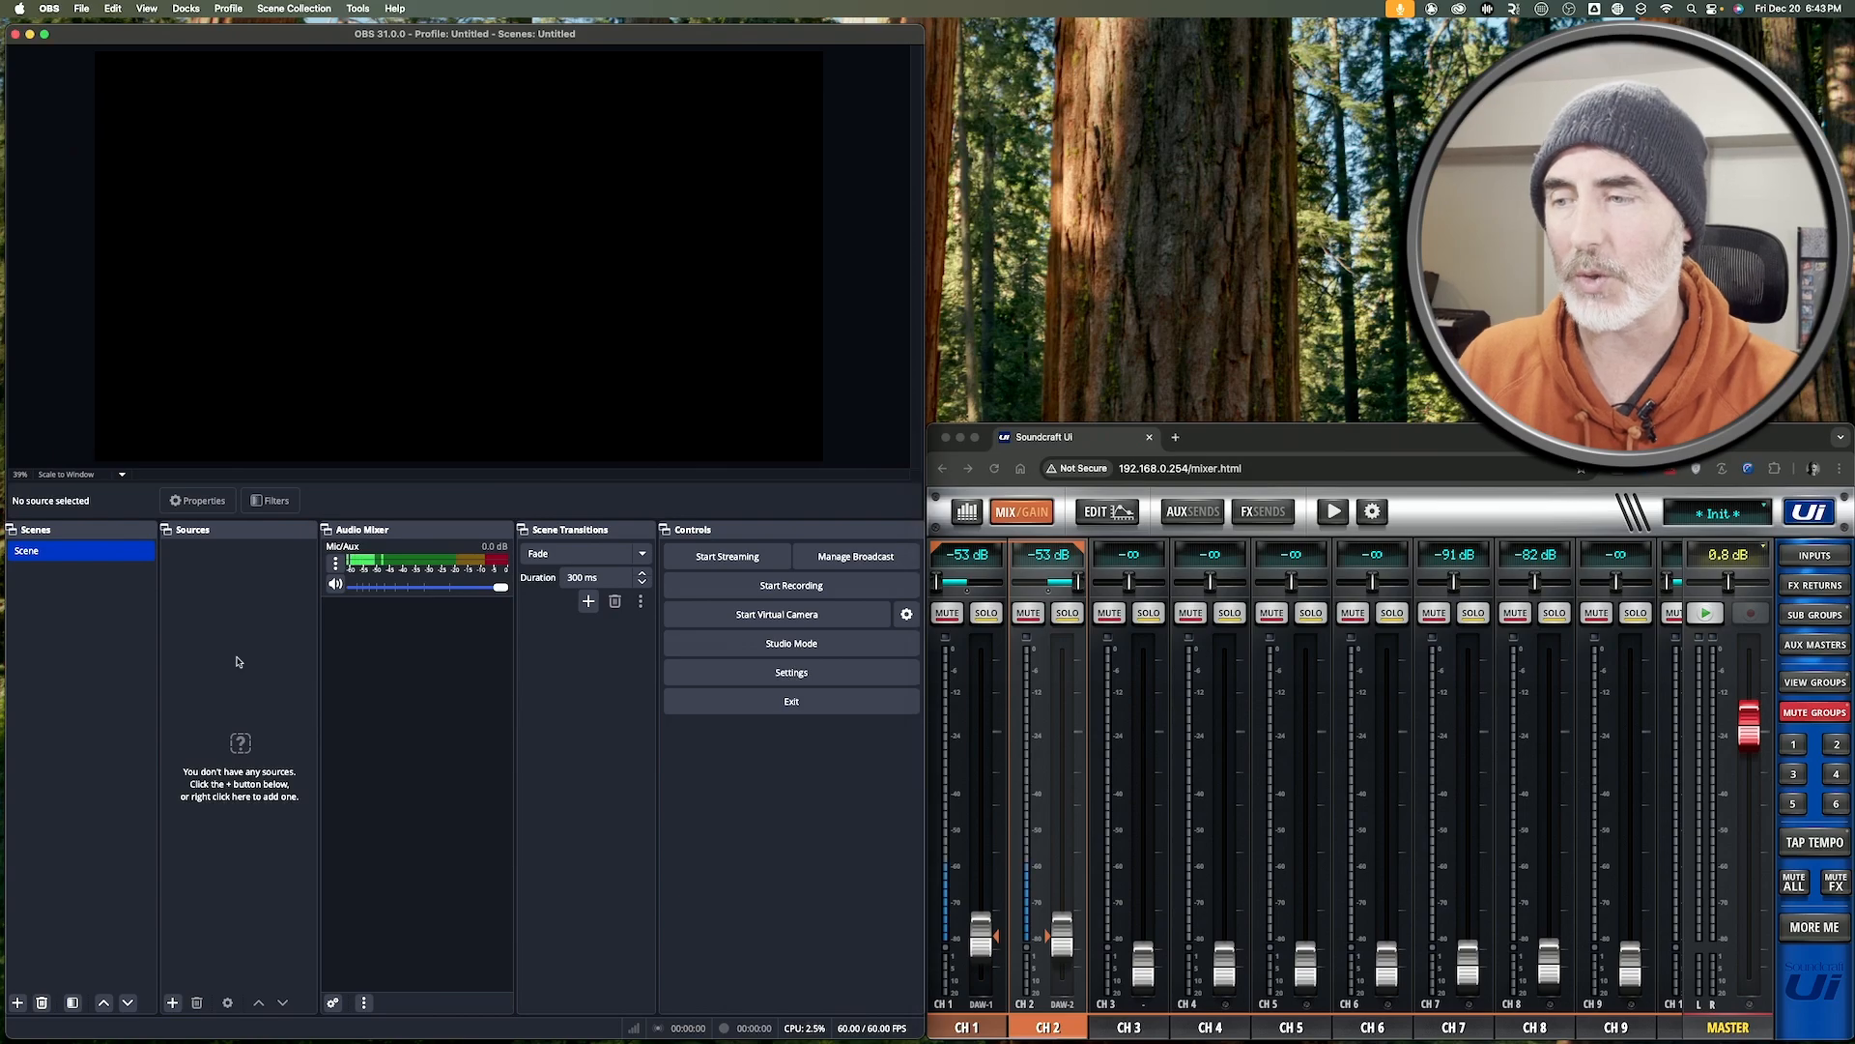
Add a new Audio Input Capture source named "microphone" to the scene.
right_click(237, 675)
click(205, 860)
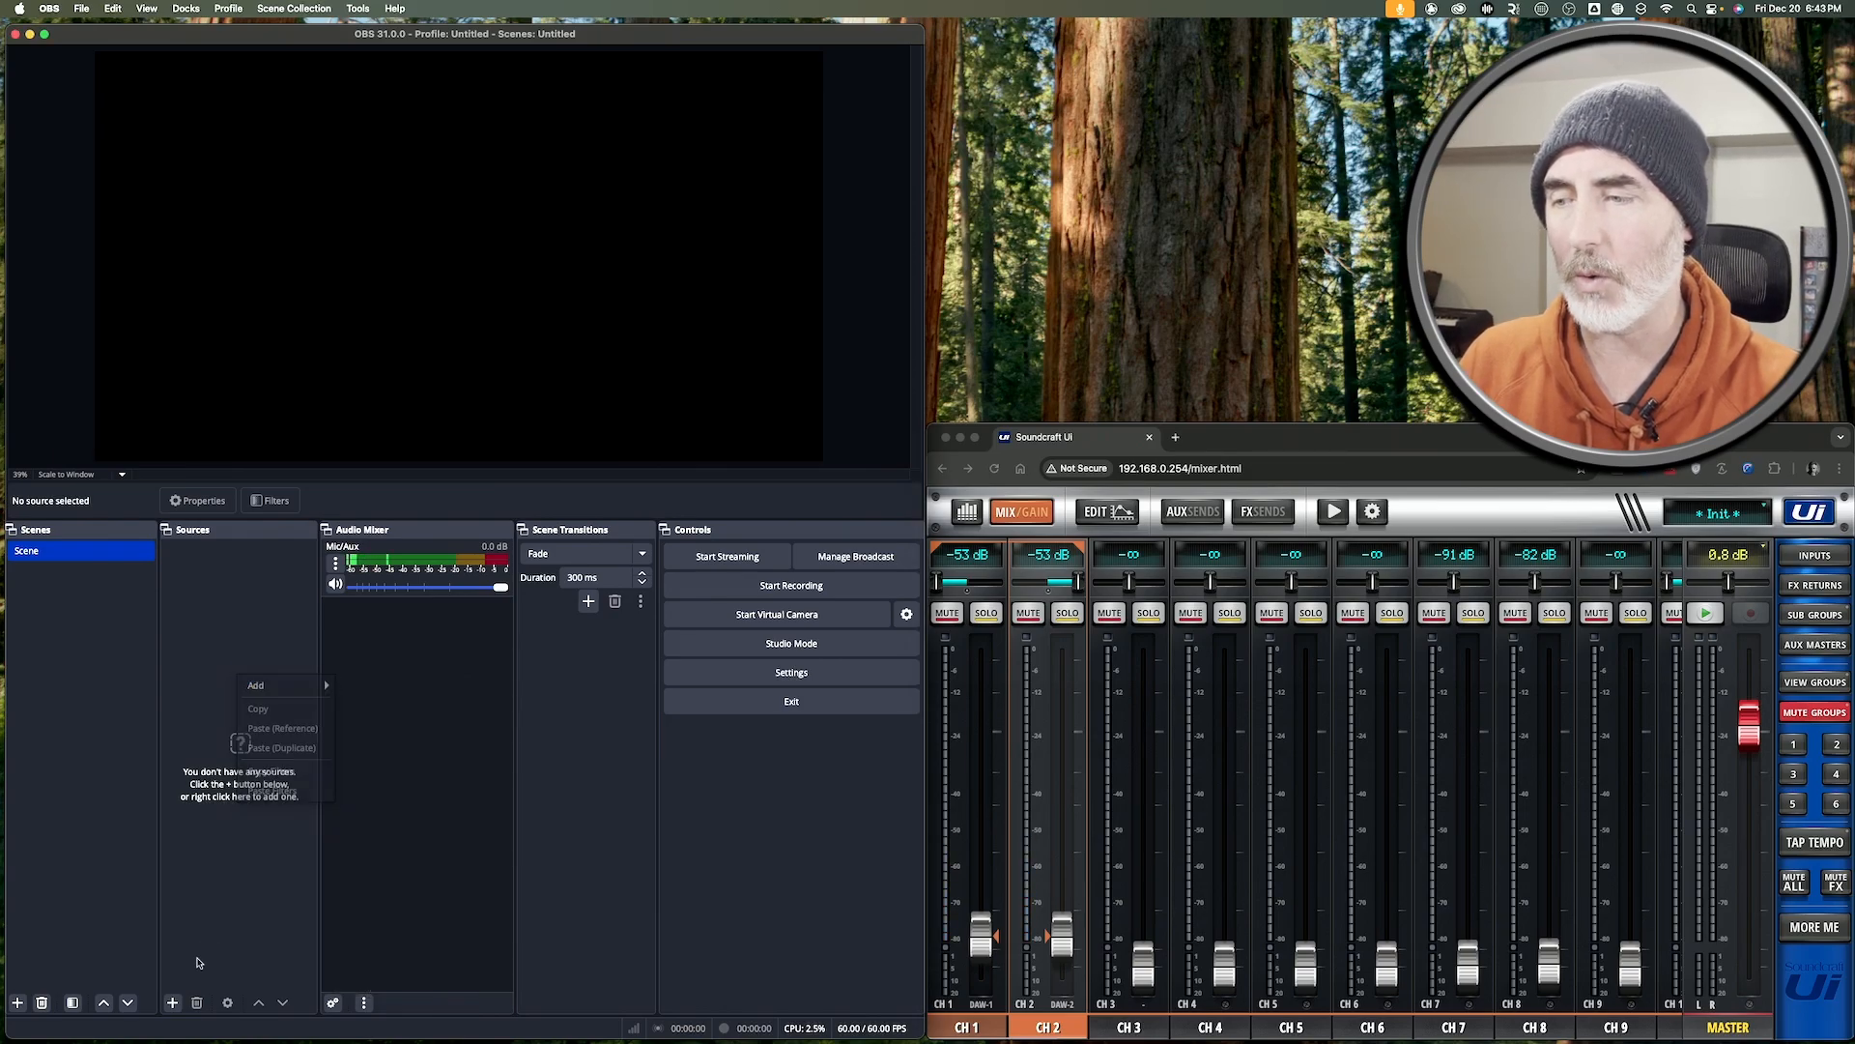
right_click(230, 665)
mouse_move(253, 674)
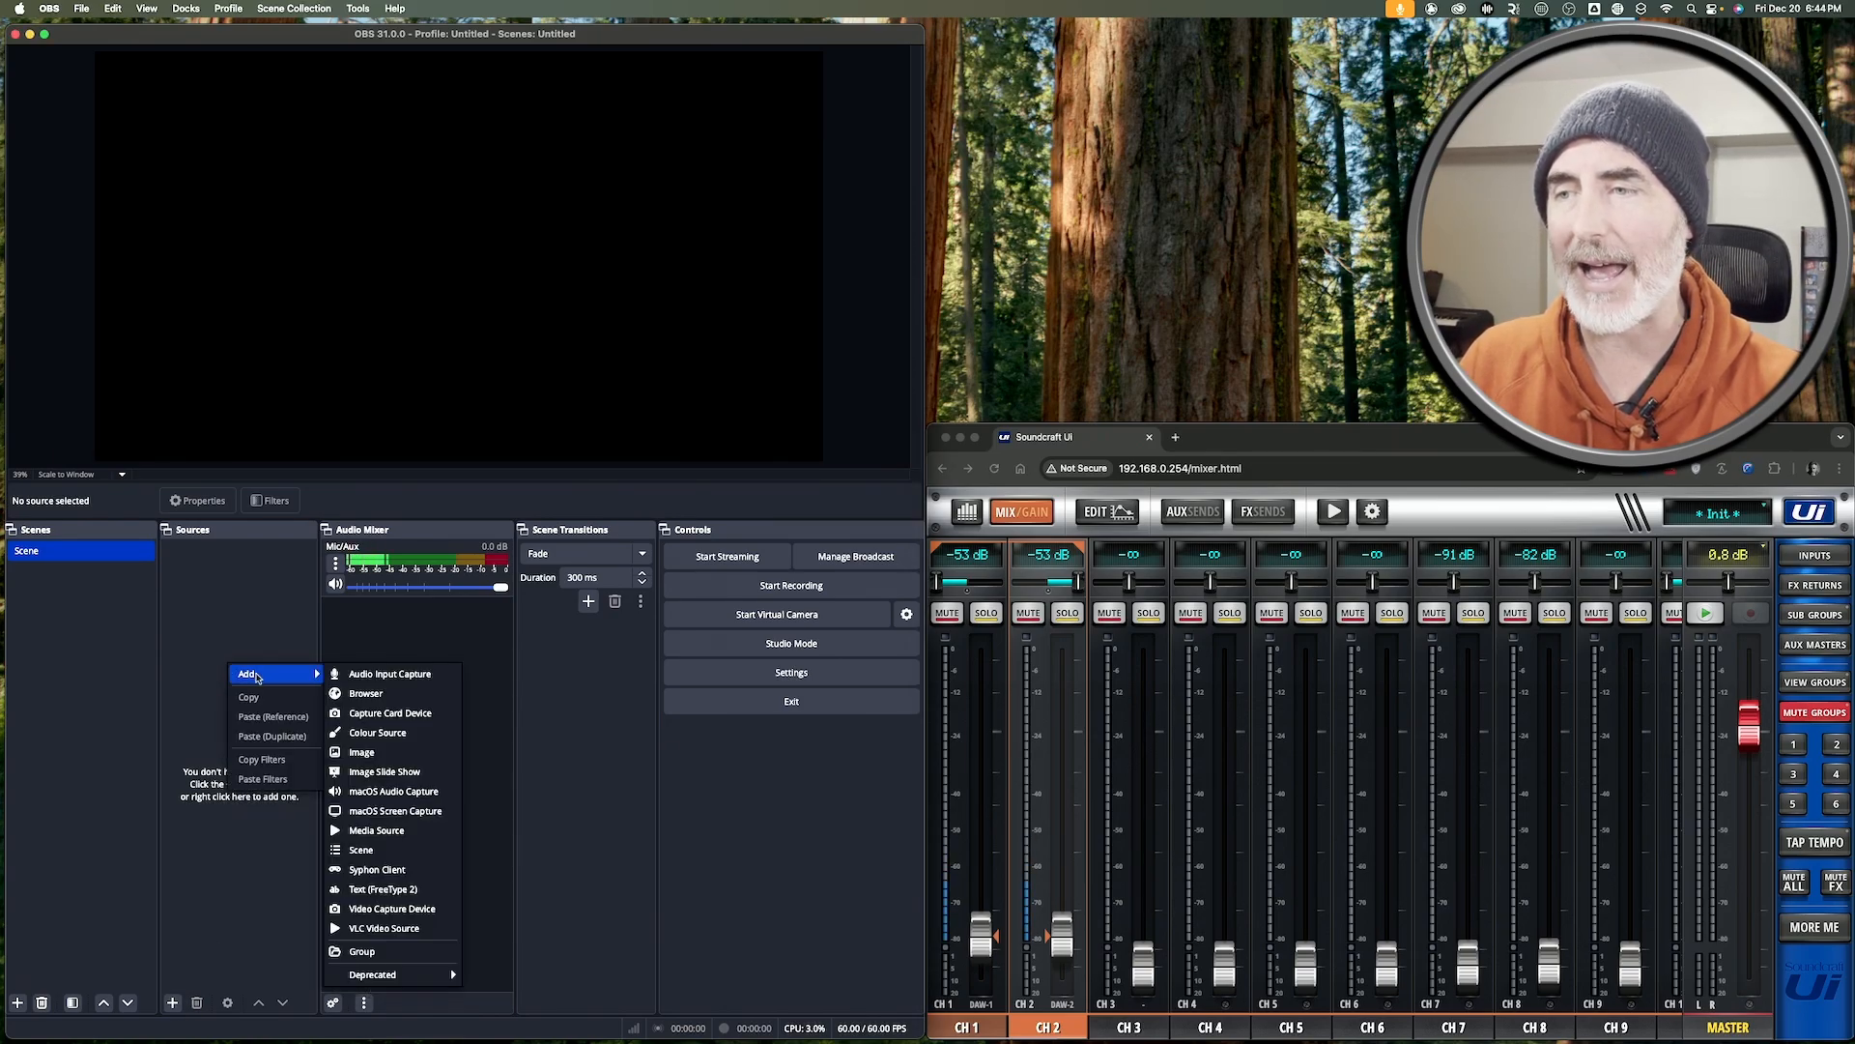
click(343, 676)
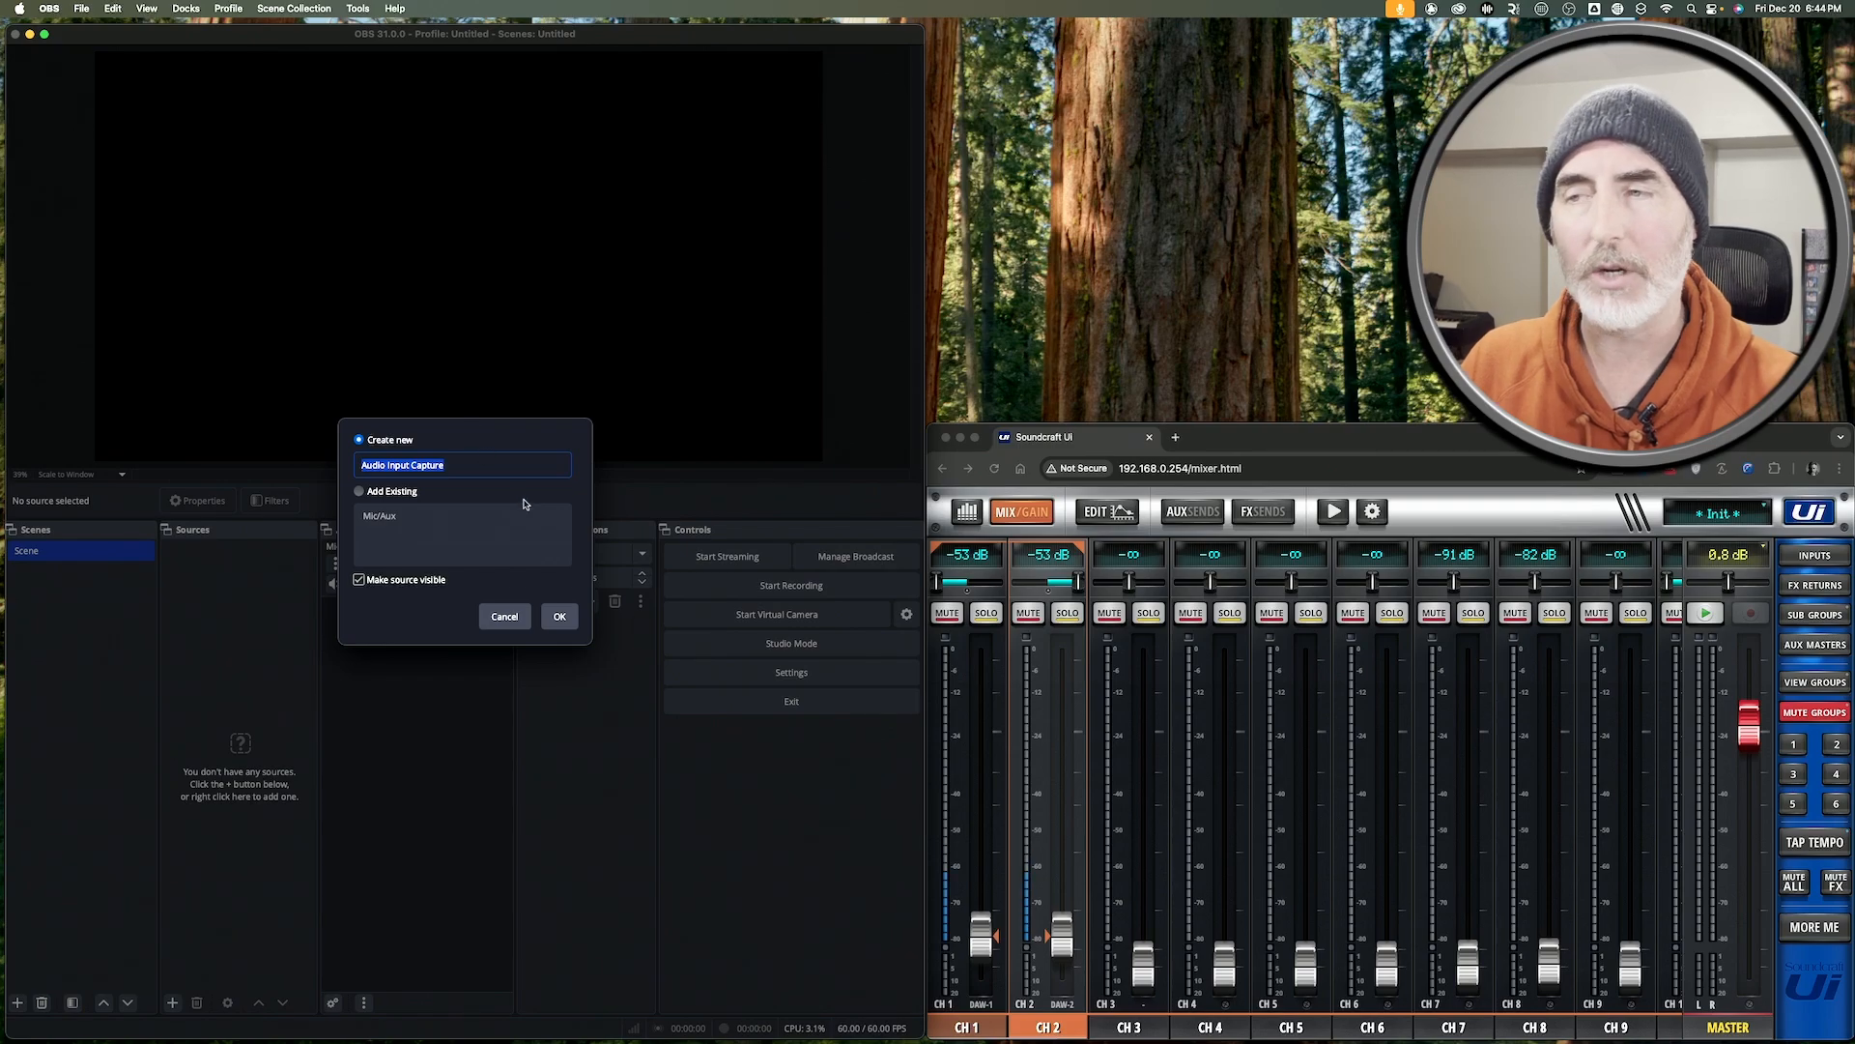
text(m)
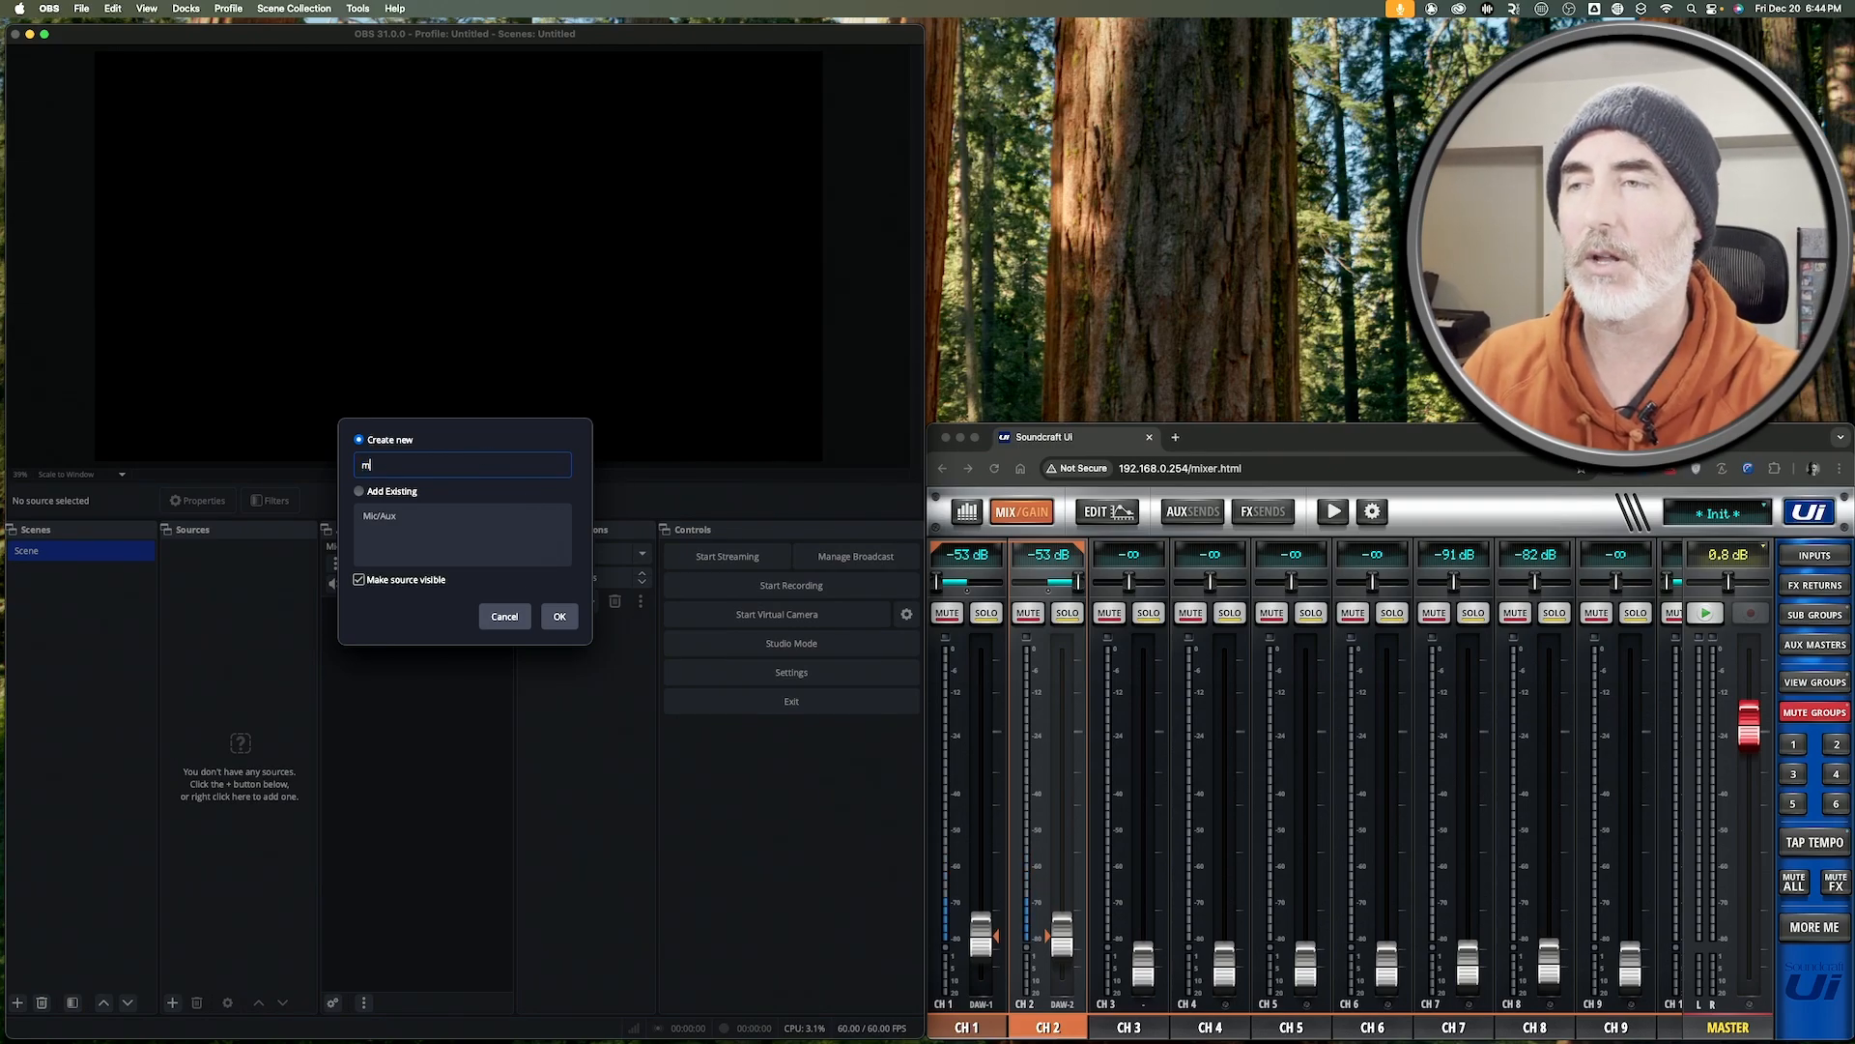
text(icrophone)
key(Return)
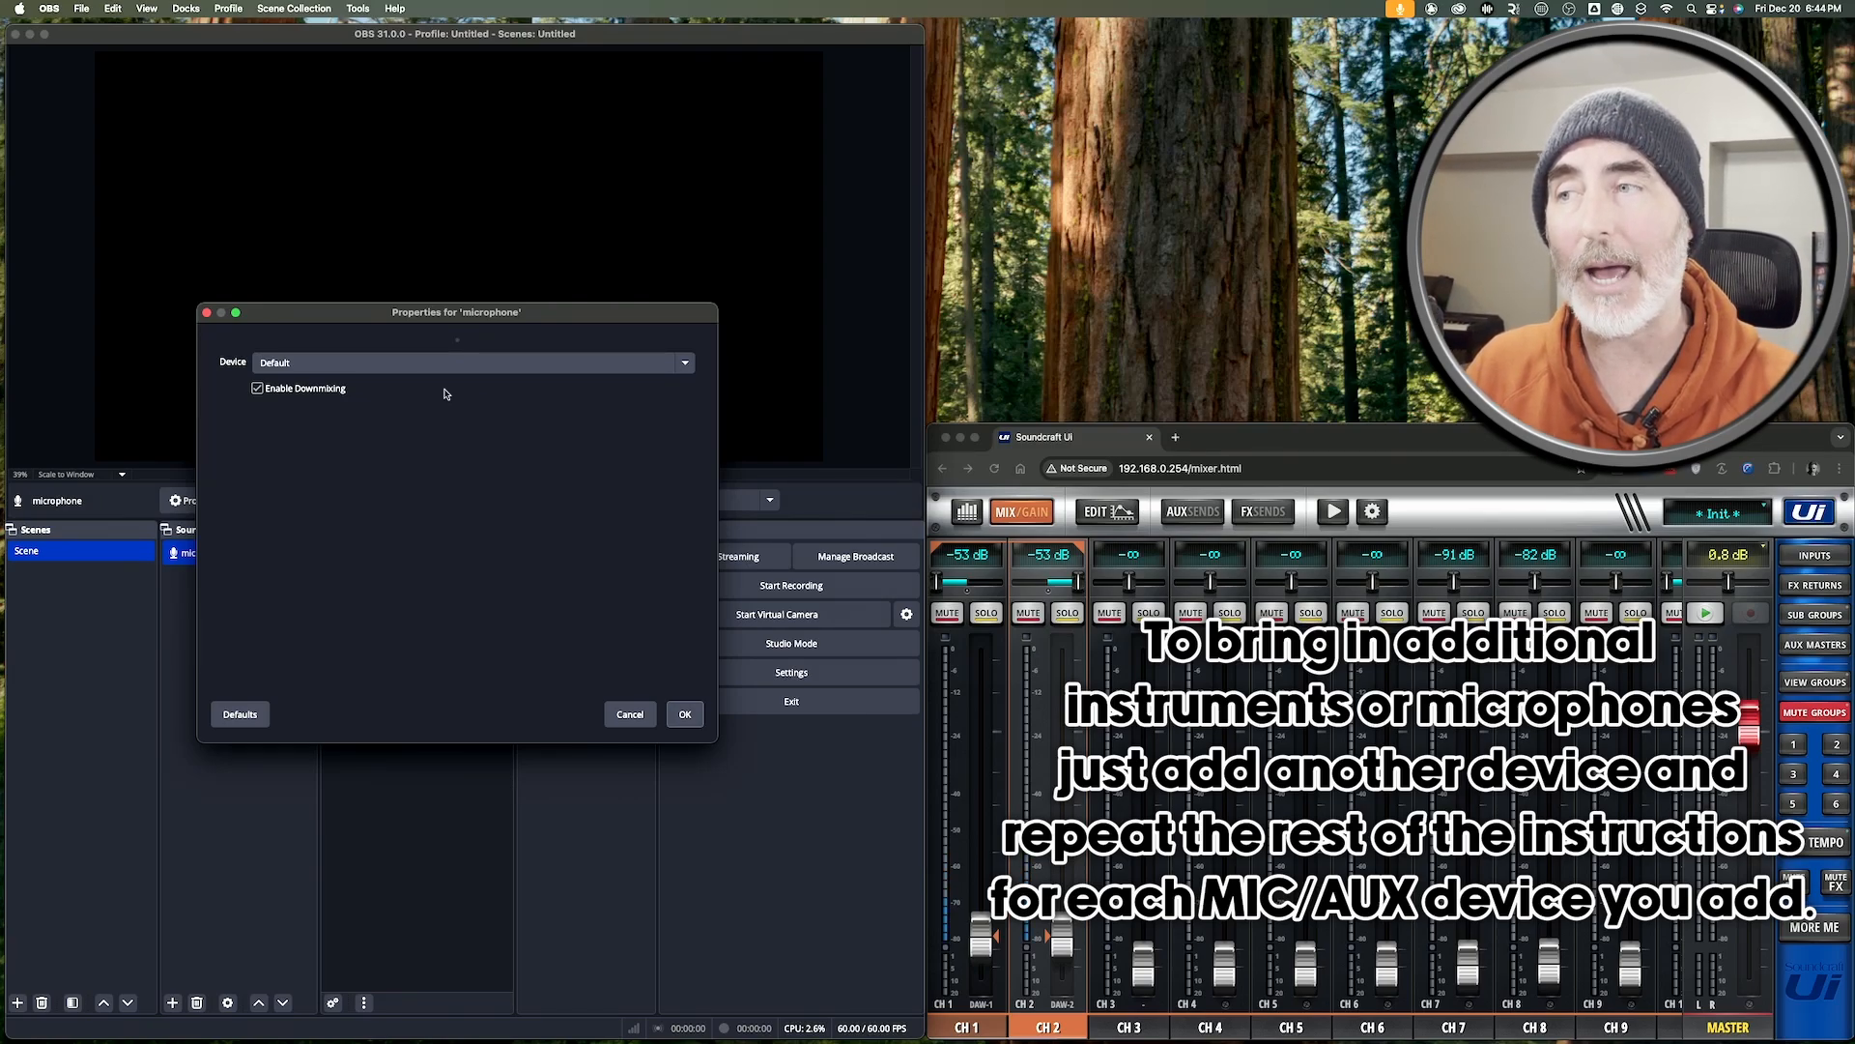
Try the Soundcraft Ui24 device with downmixing disabled for the microphone source, check the Channel 1 inputs, and cancel the properties.
click(300, 365)
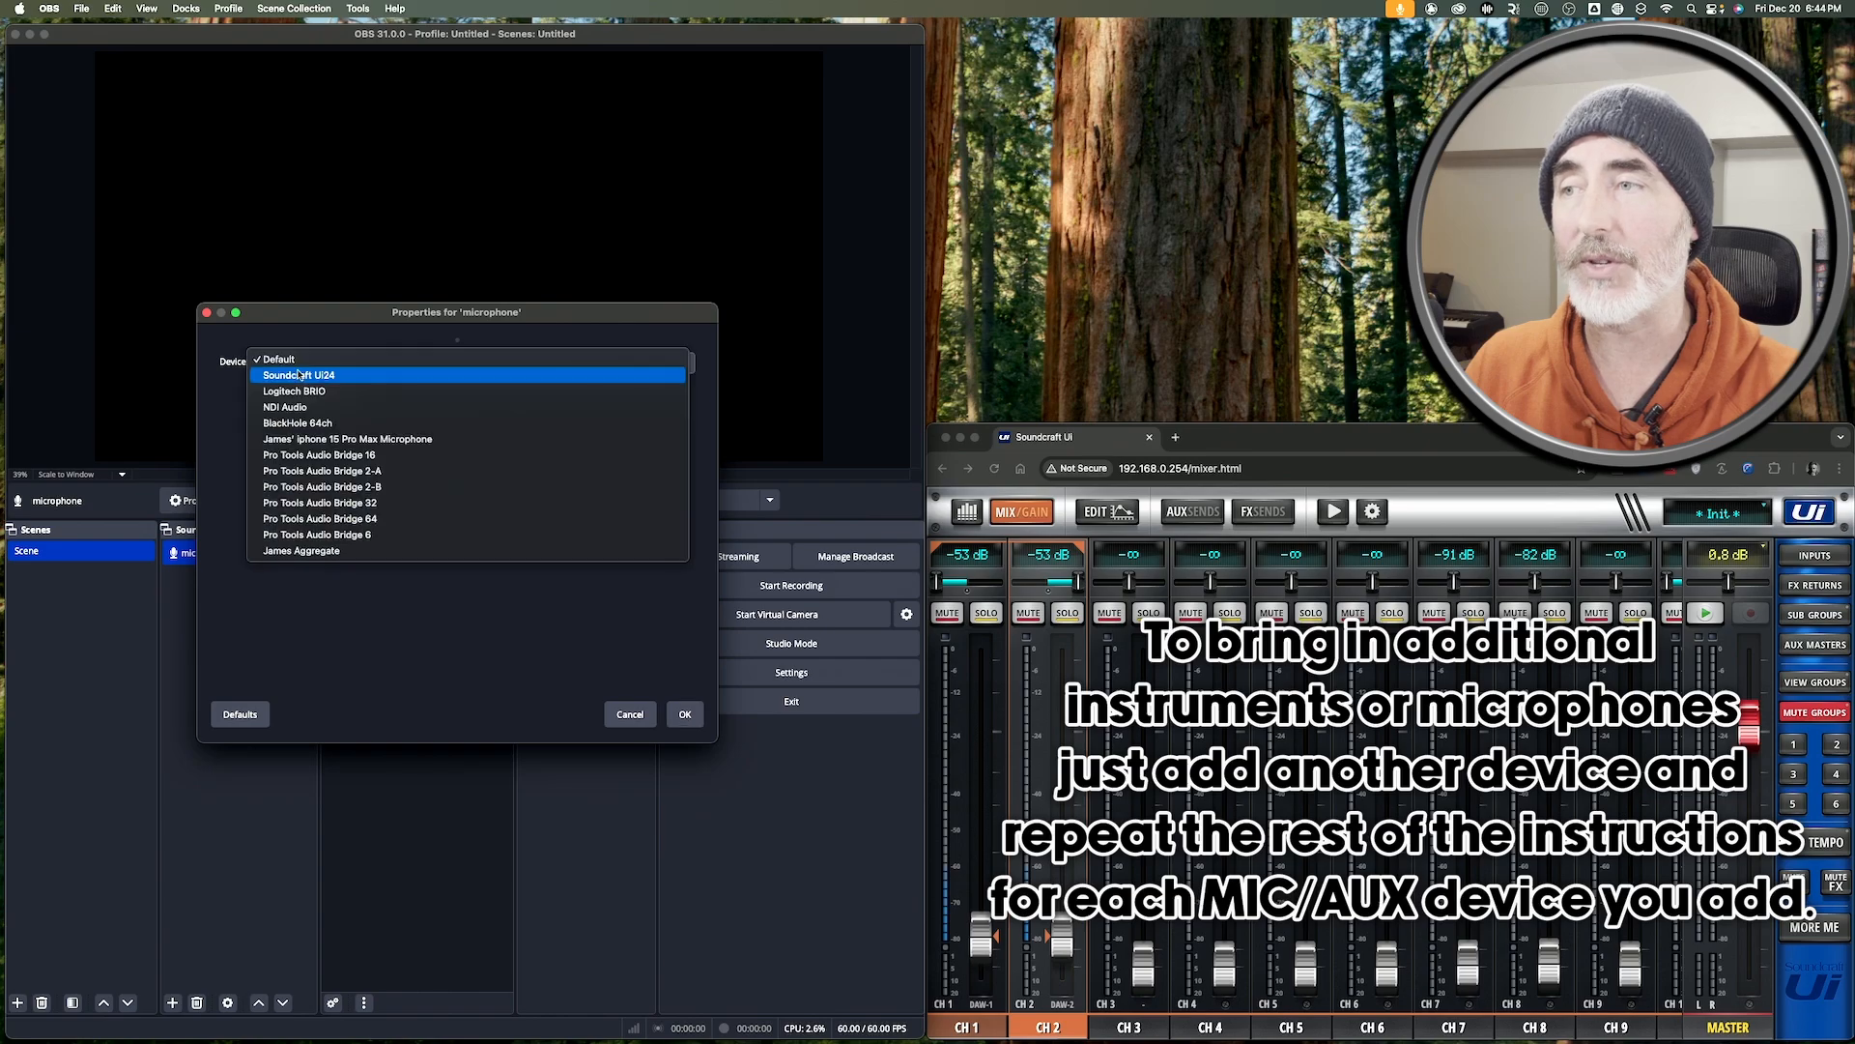
click(387, 377)
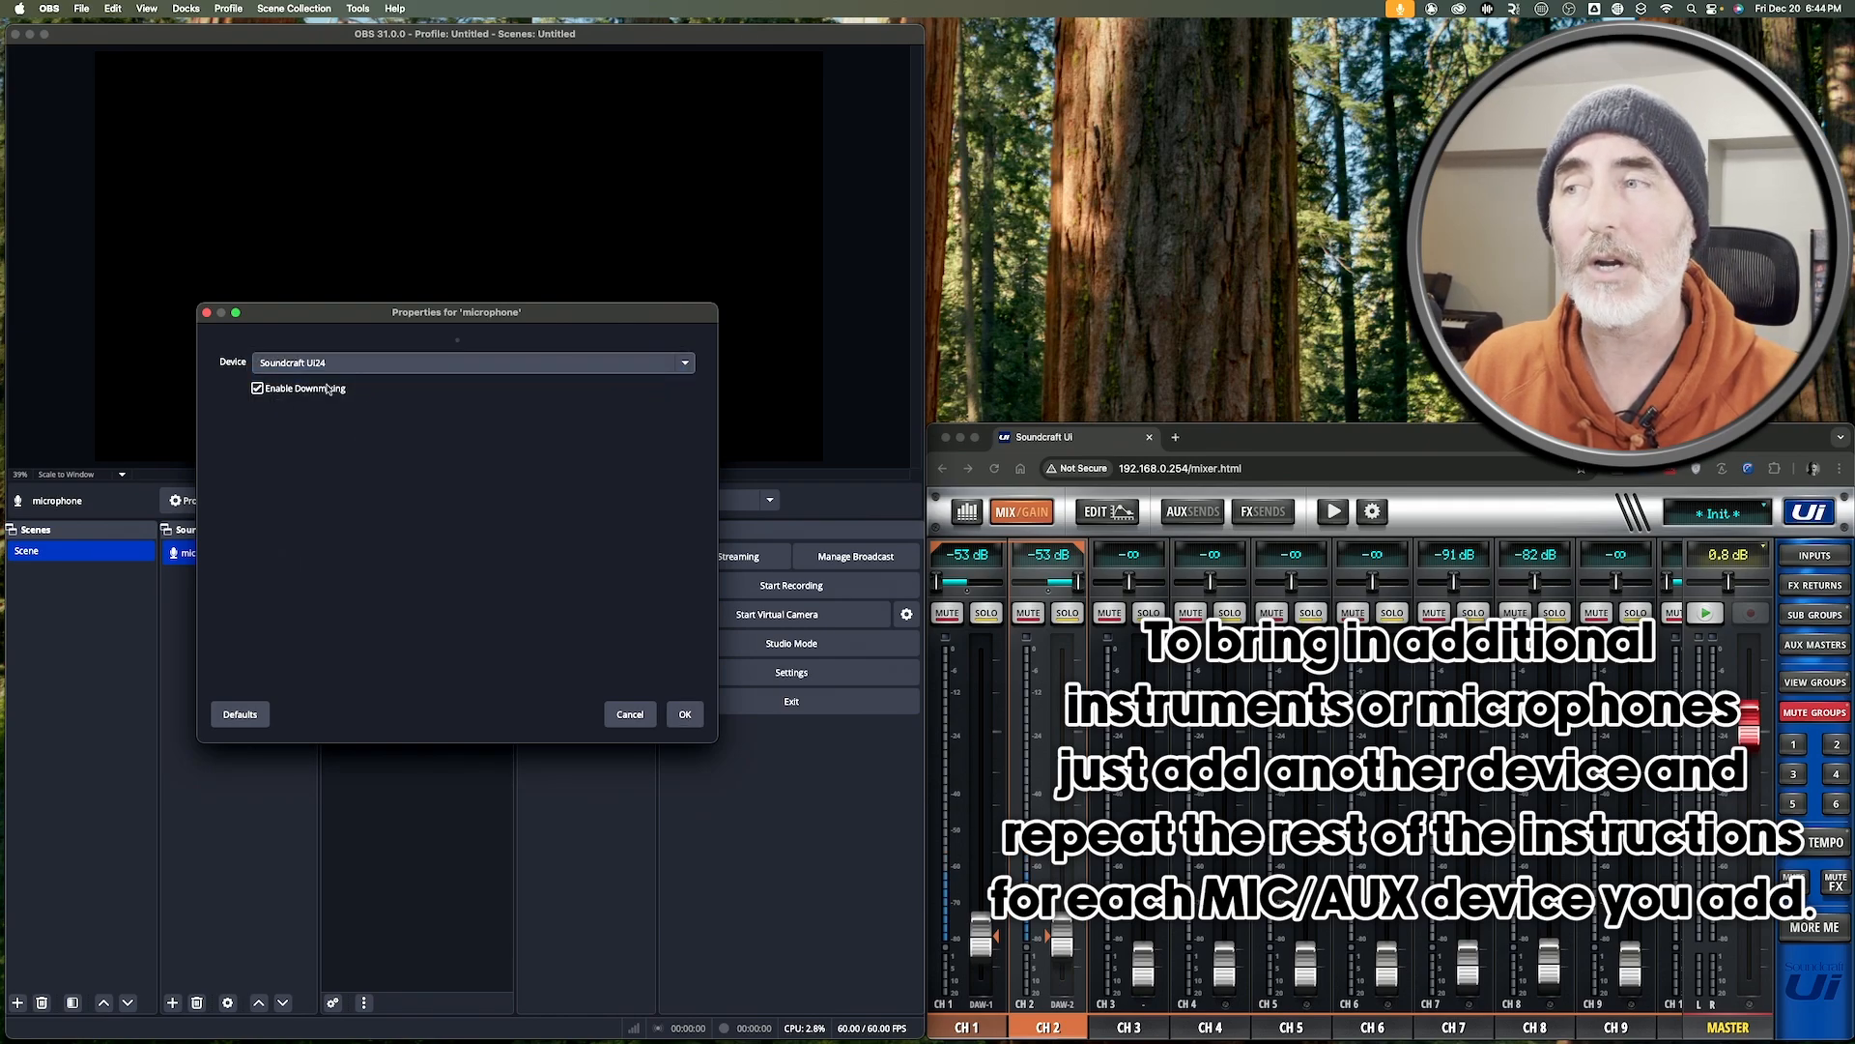
click(258, 388)
click(345, 419)
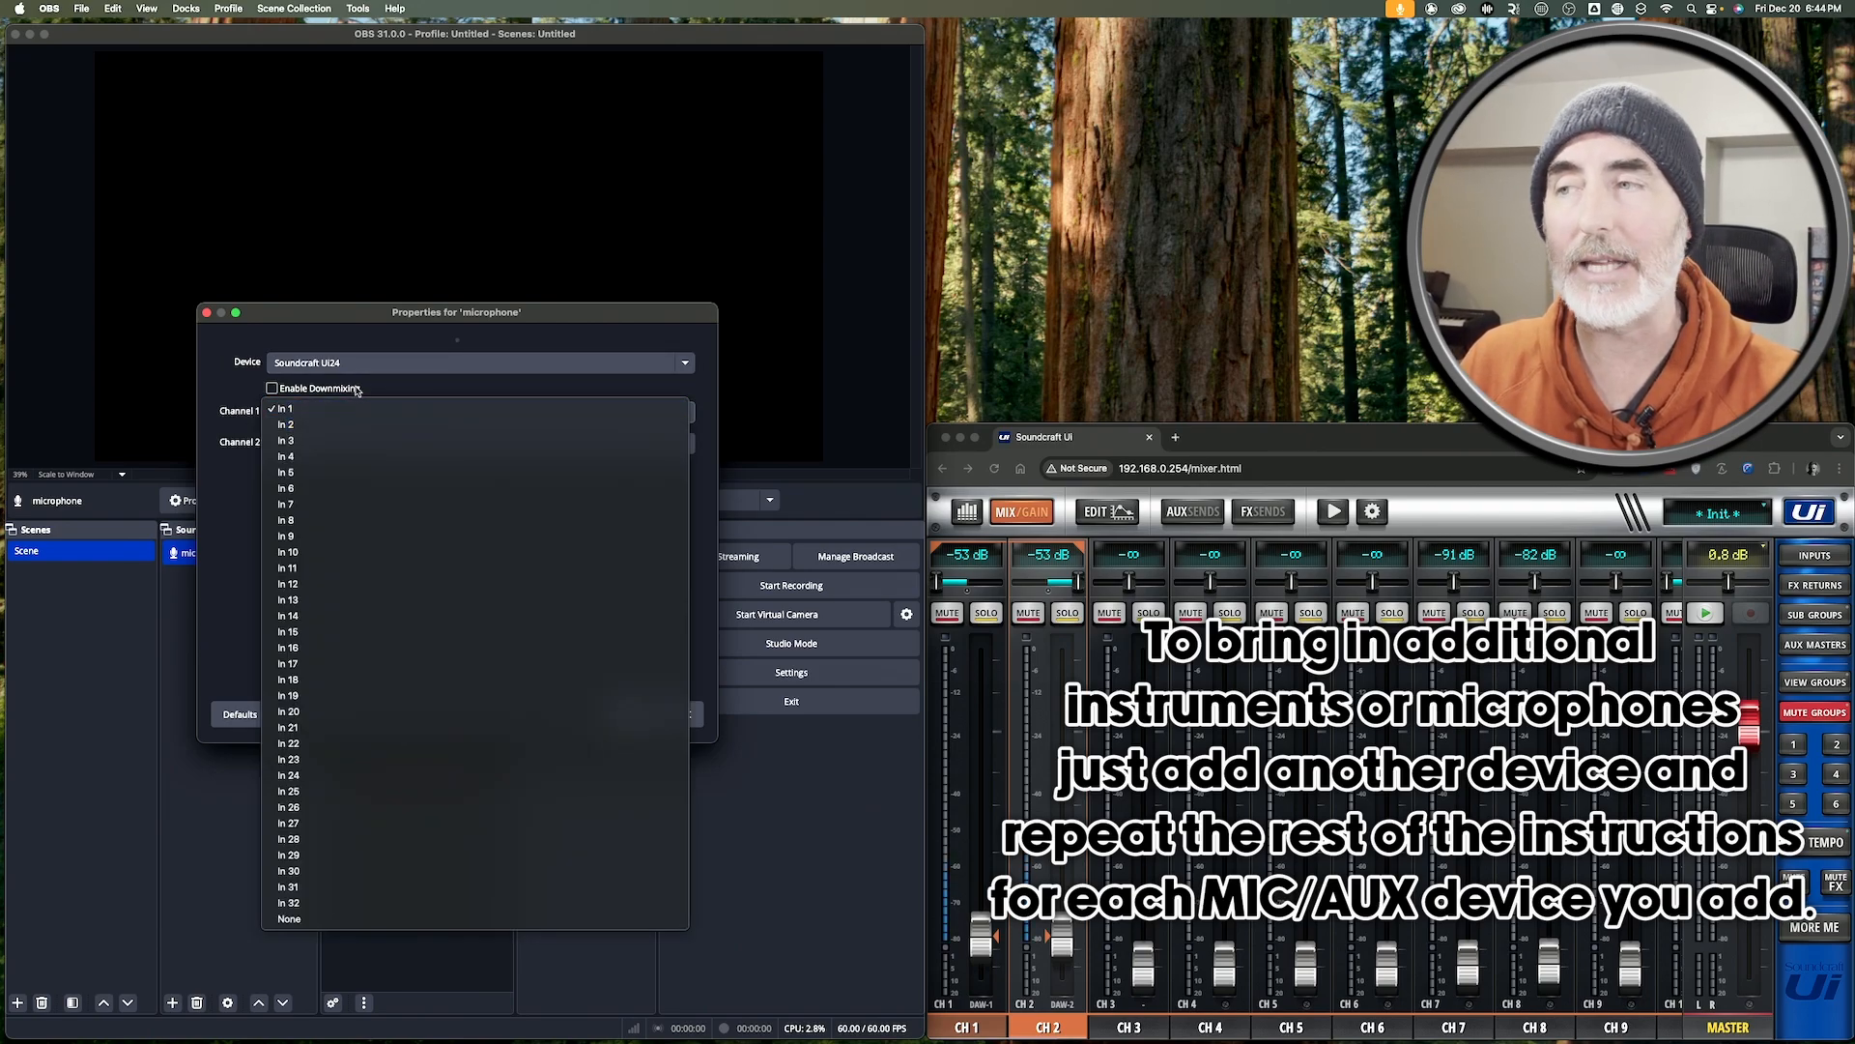
click(225, 392)
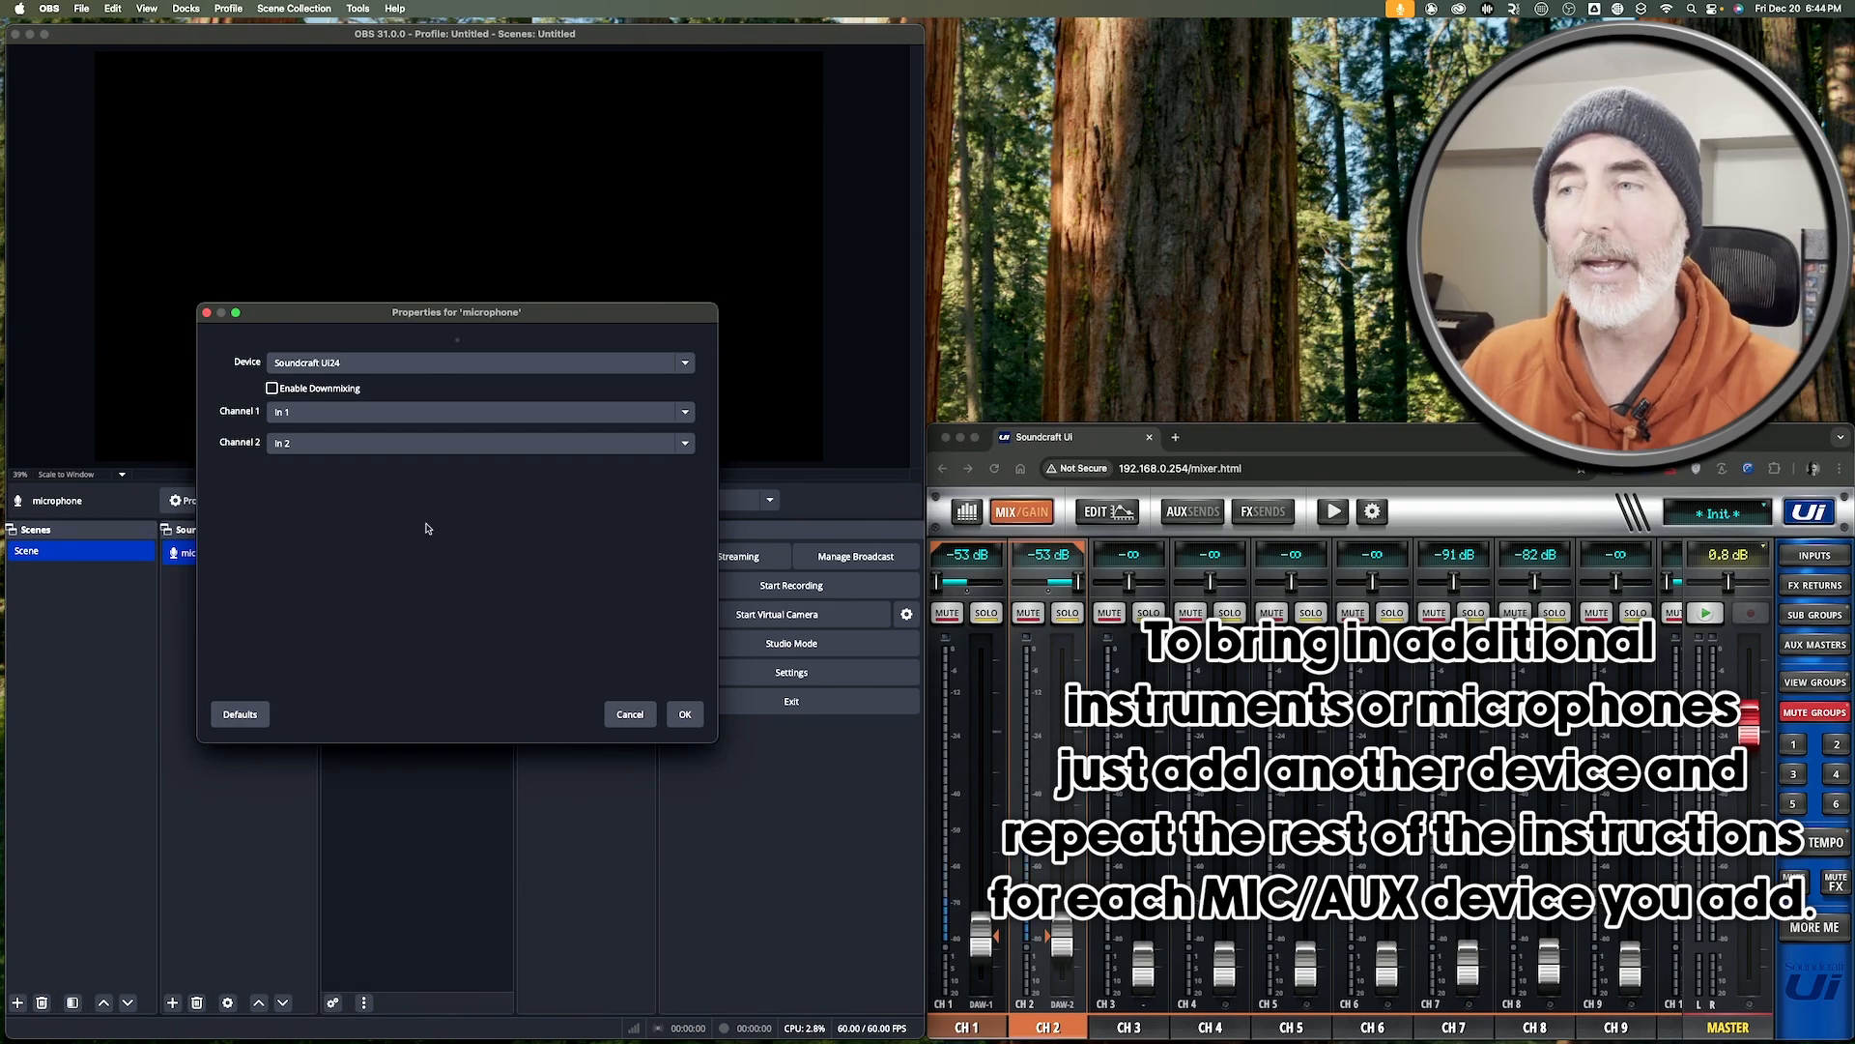
click(630, 714)
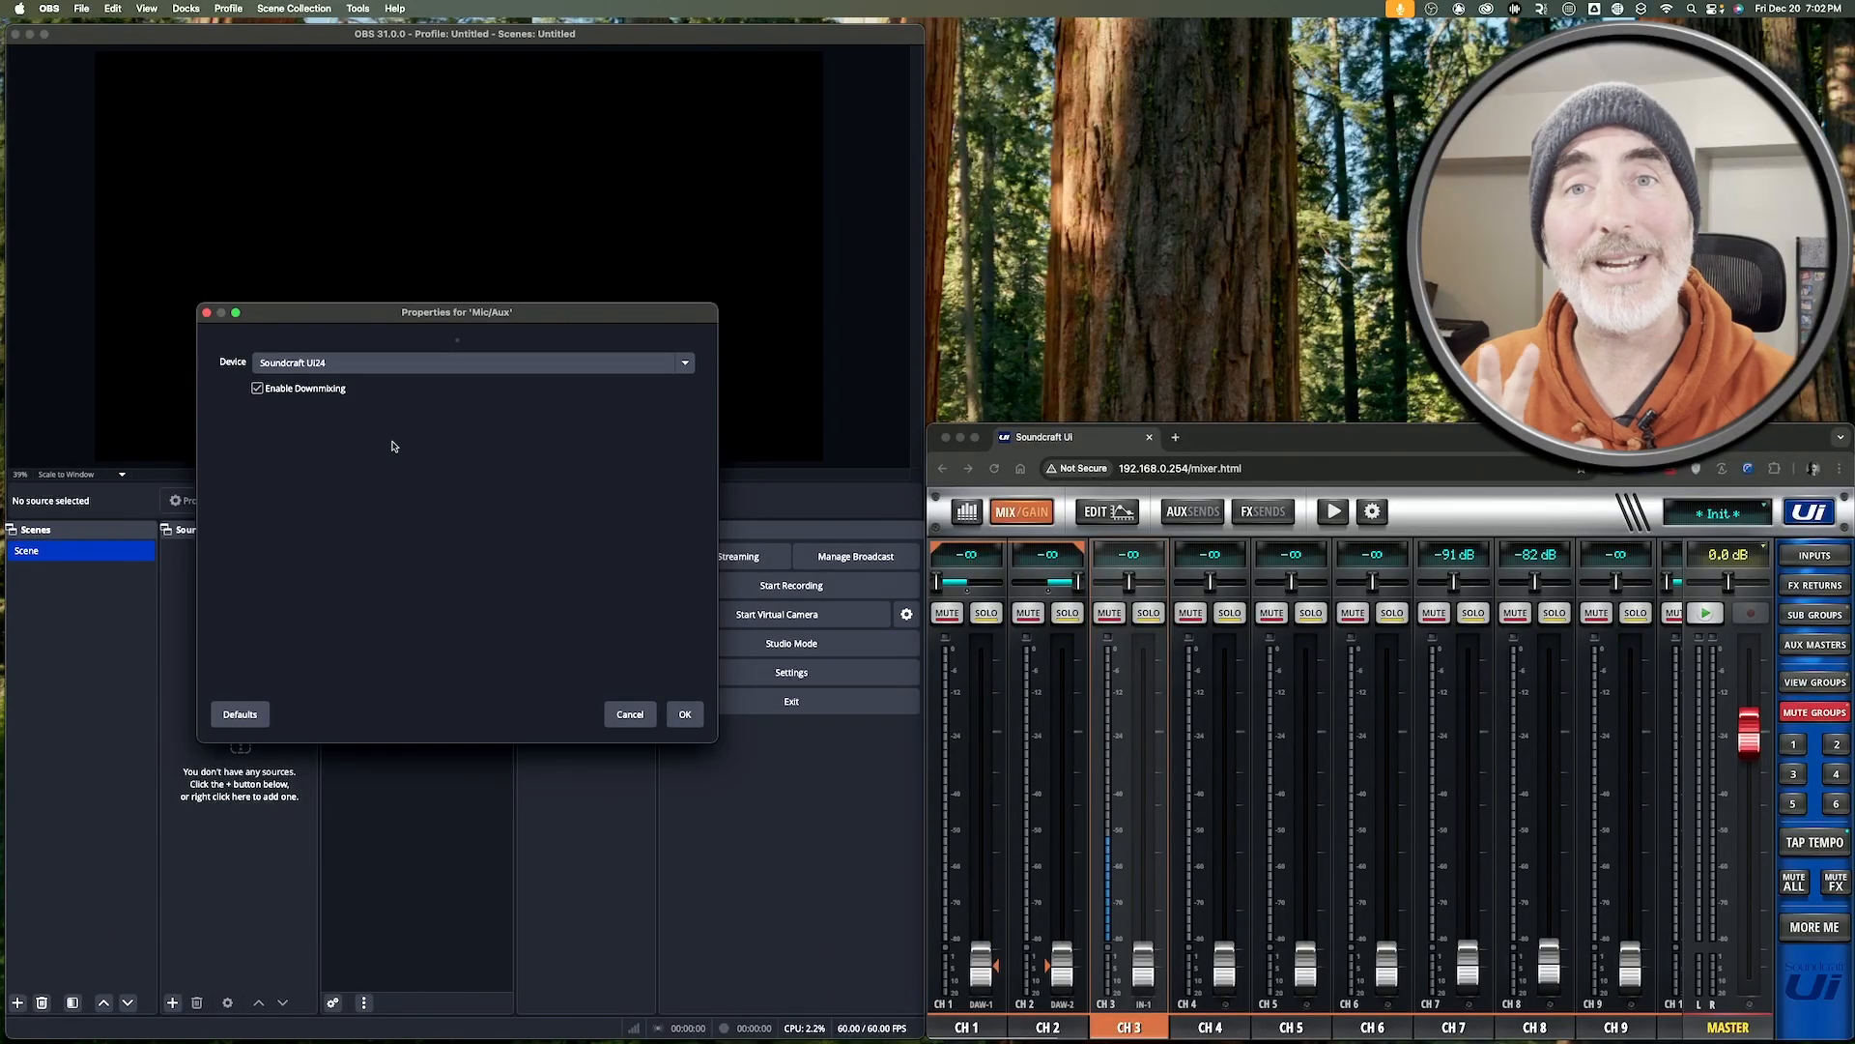
Disable downmixing in the Mic/Aux properties and look through the inputs offered for Channel 1.
click(259, 388)
click(281, 418)
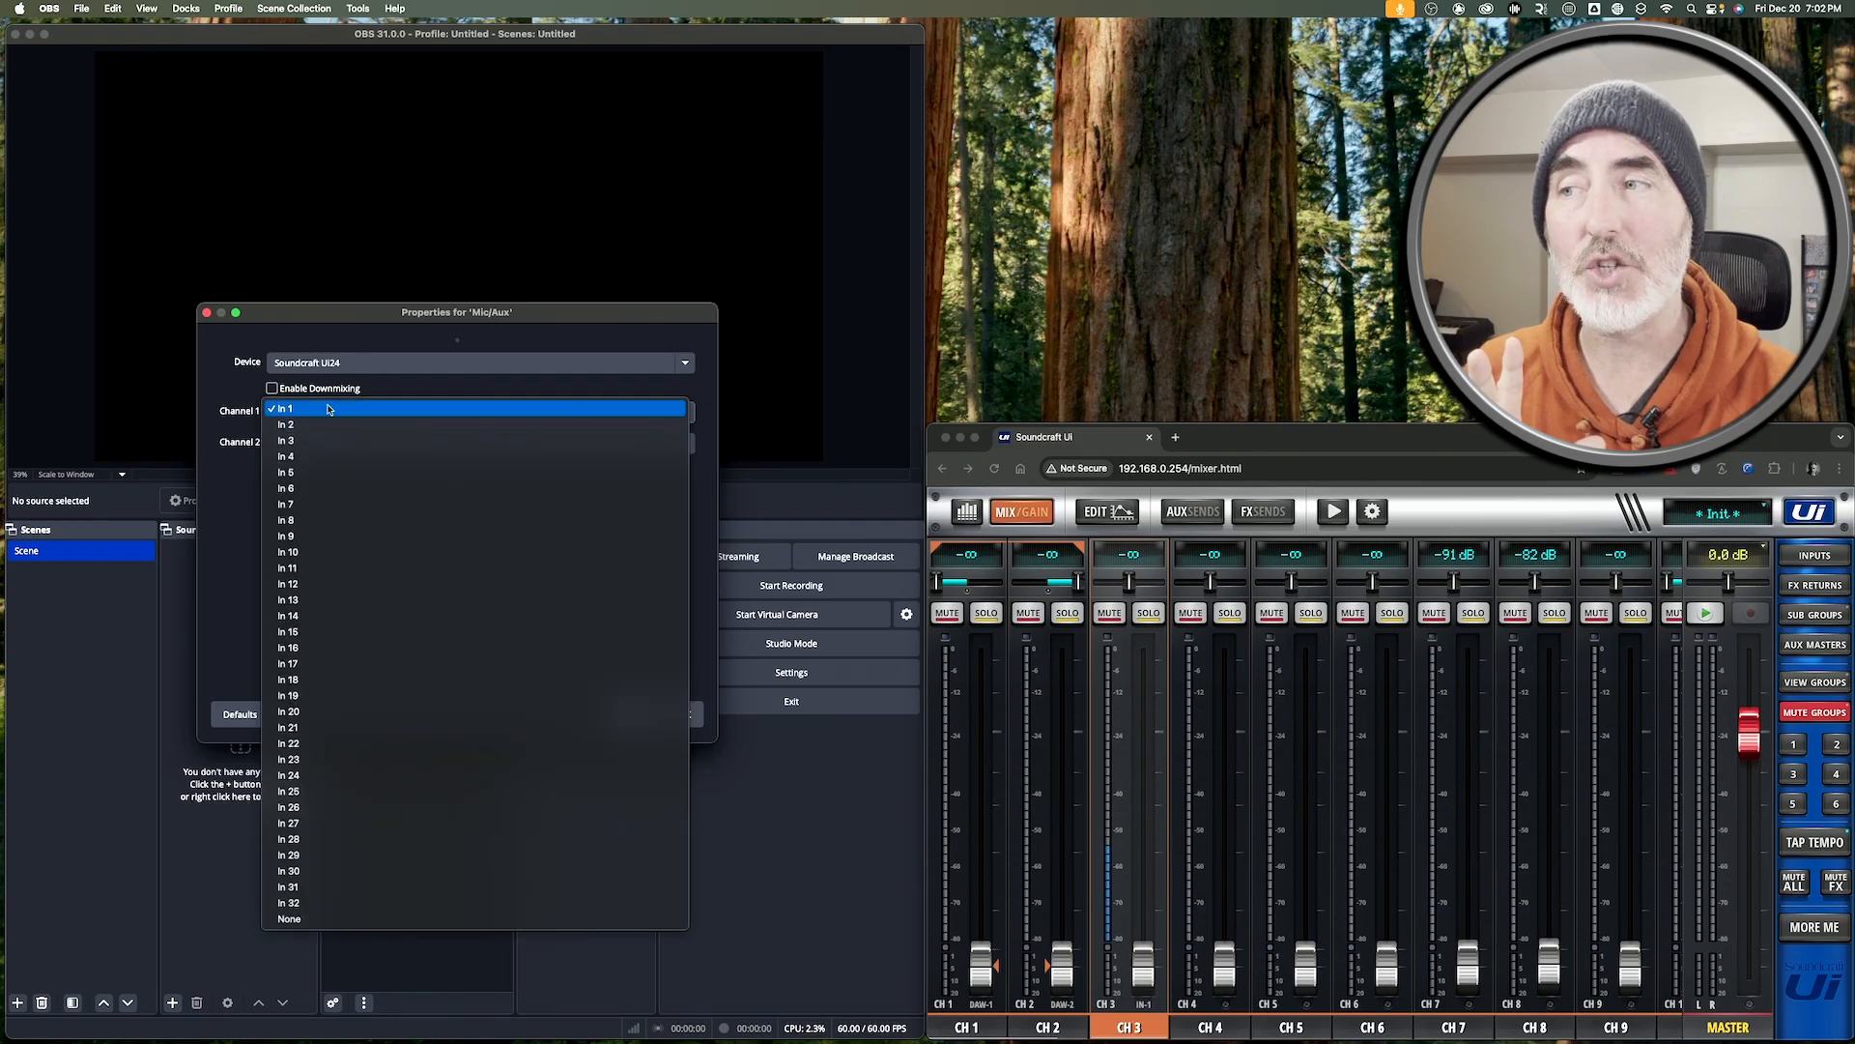
click(302, 385)
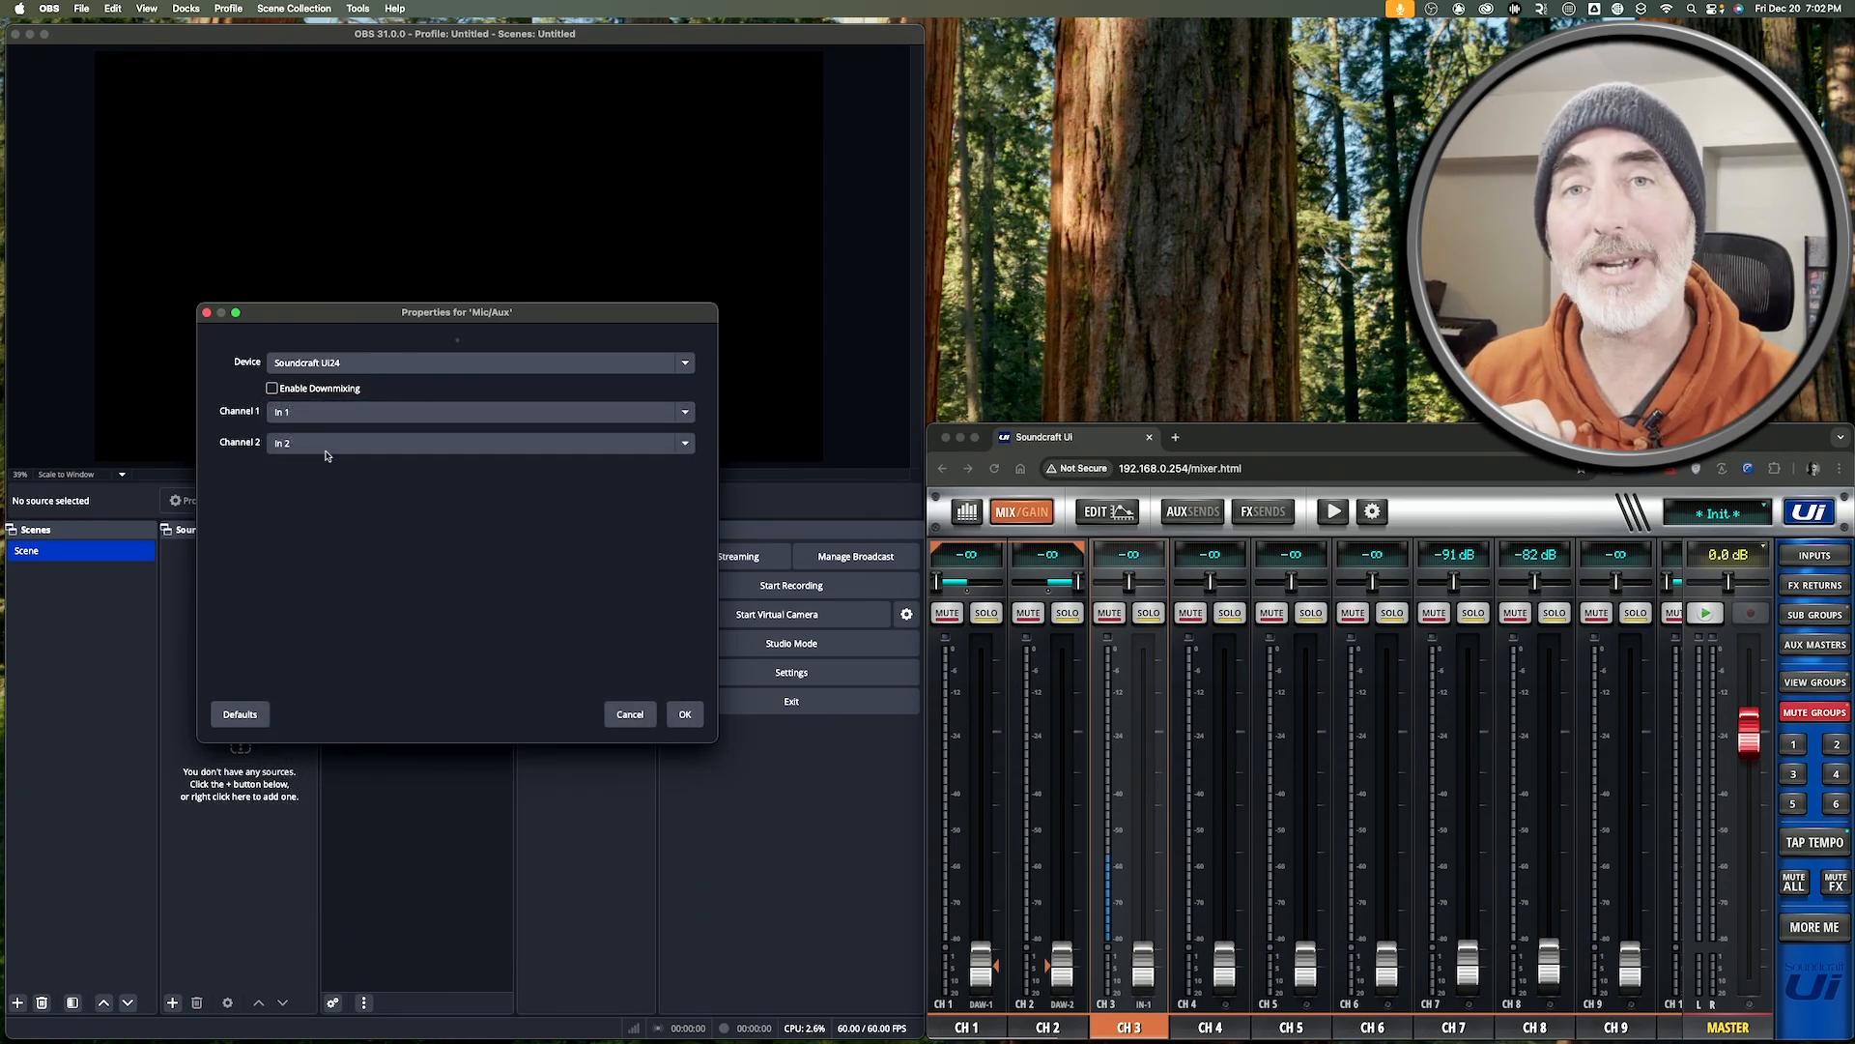
click(315, 416)
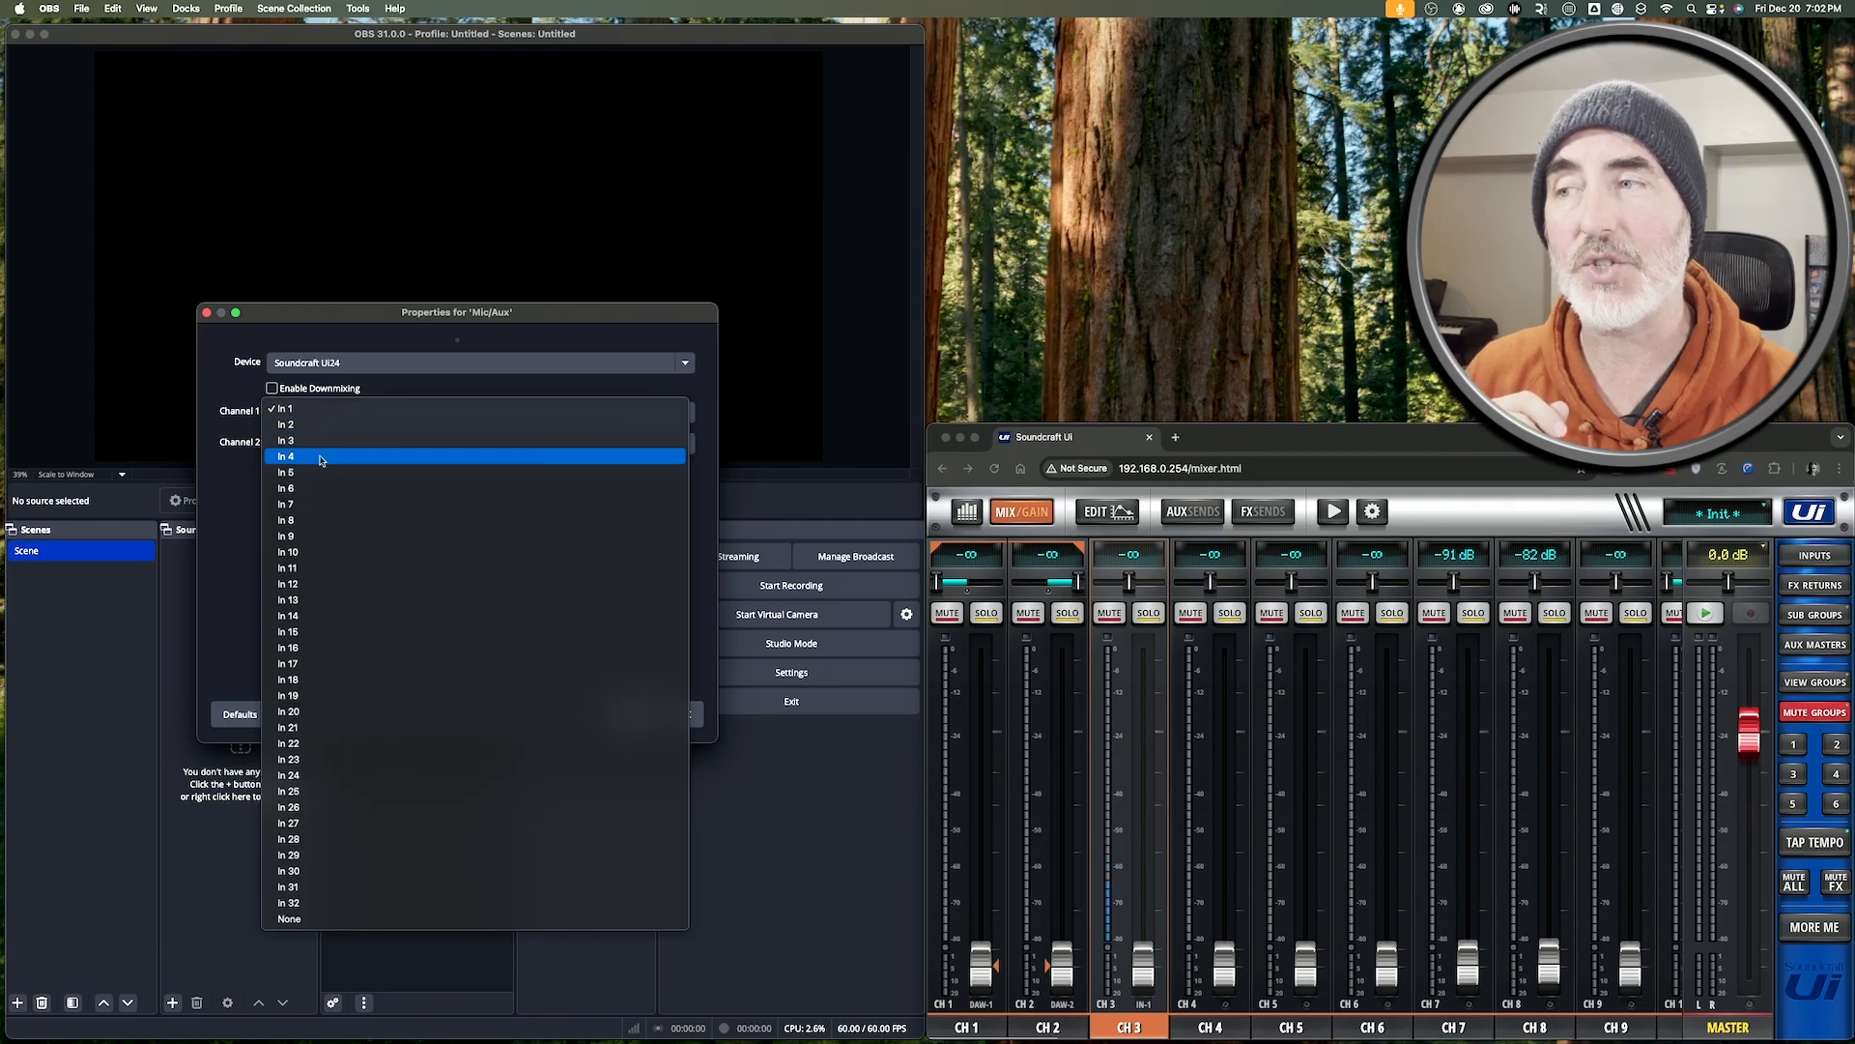
click(323, 550)
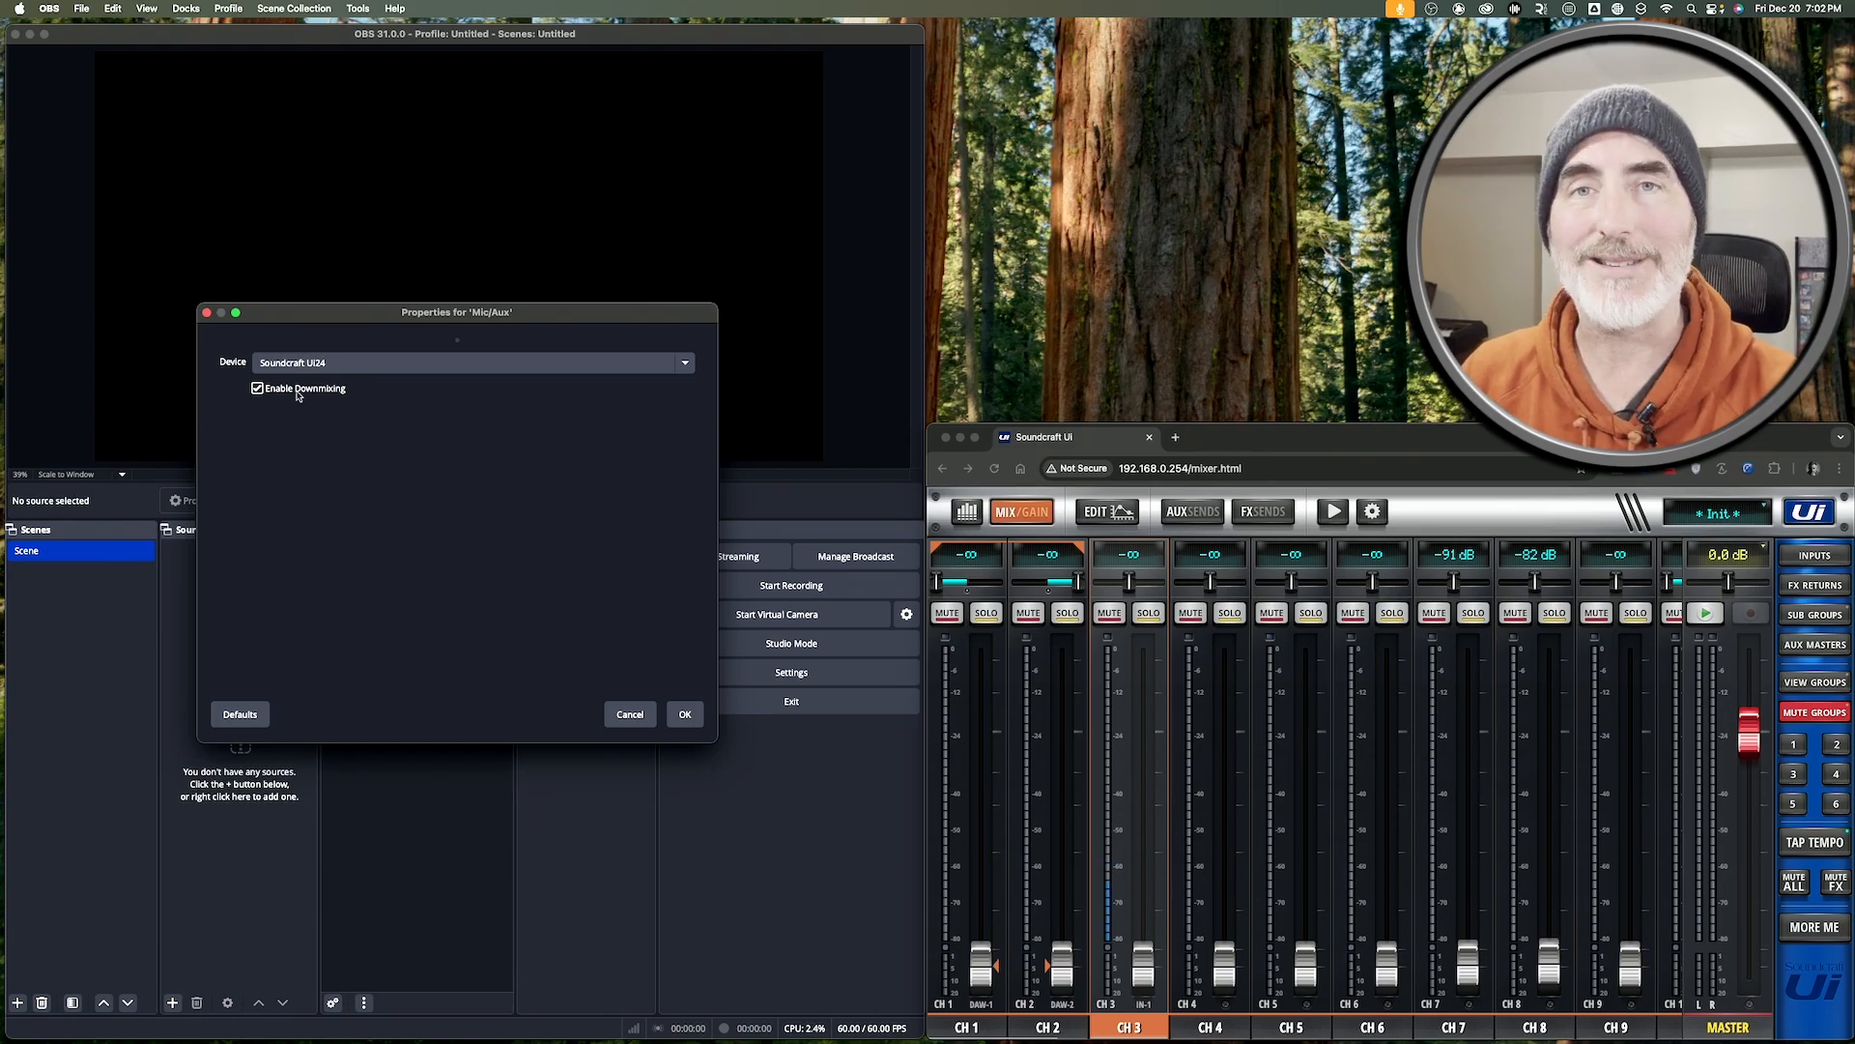
click(298, 391)
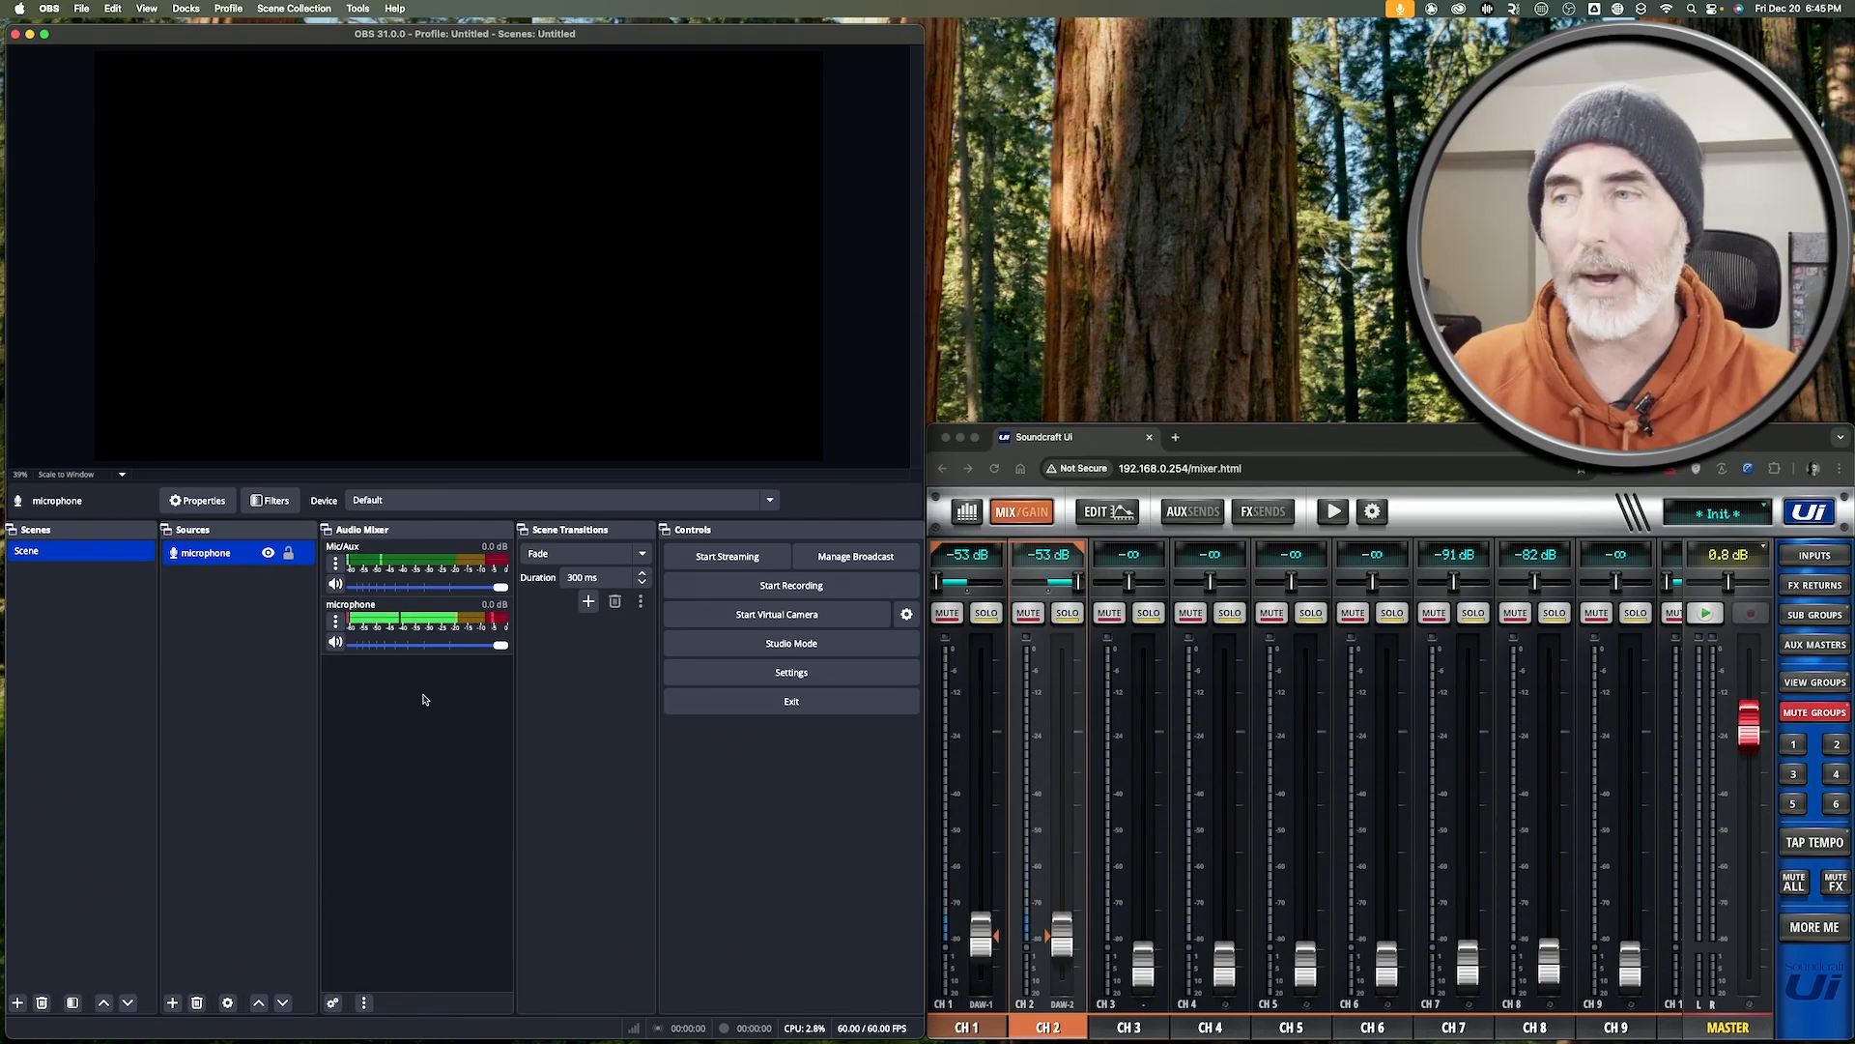
Remove the microphone source from the scene.
right_click(229, 559)
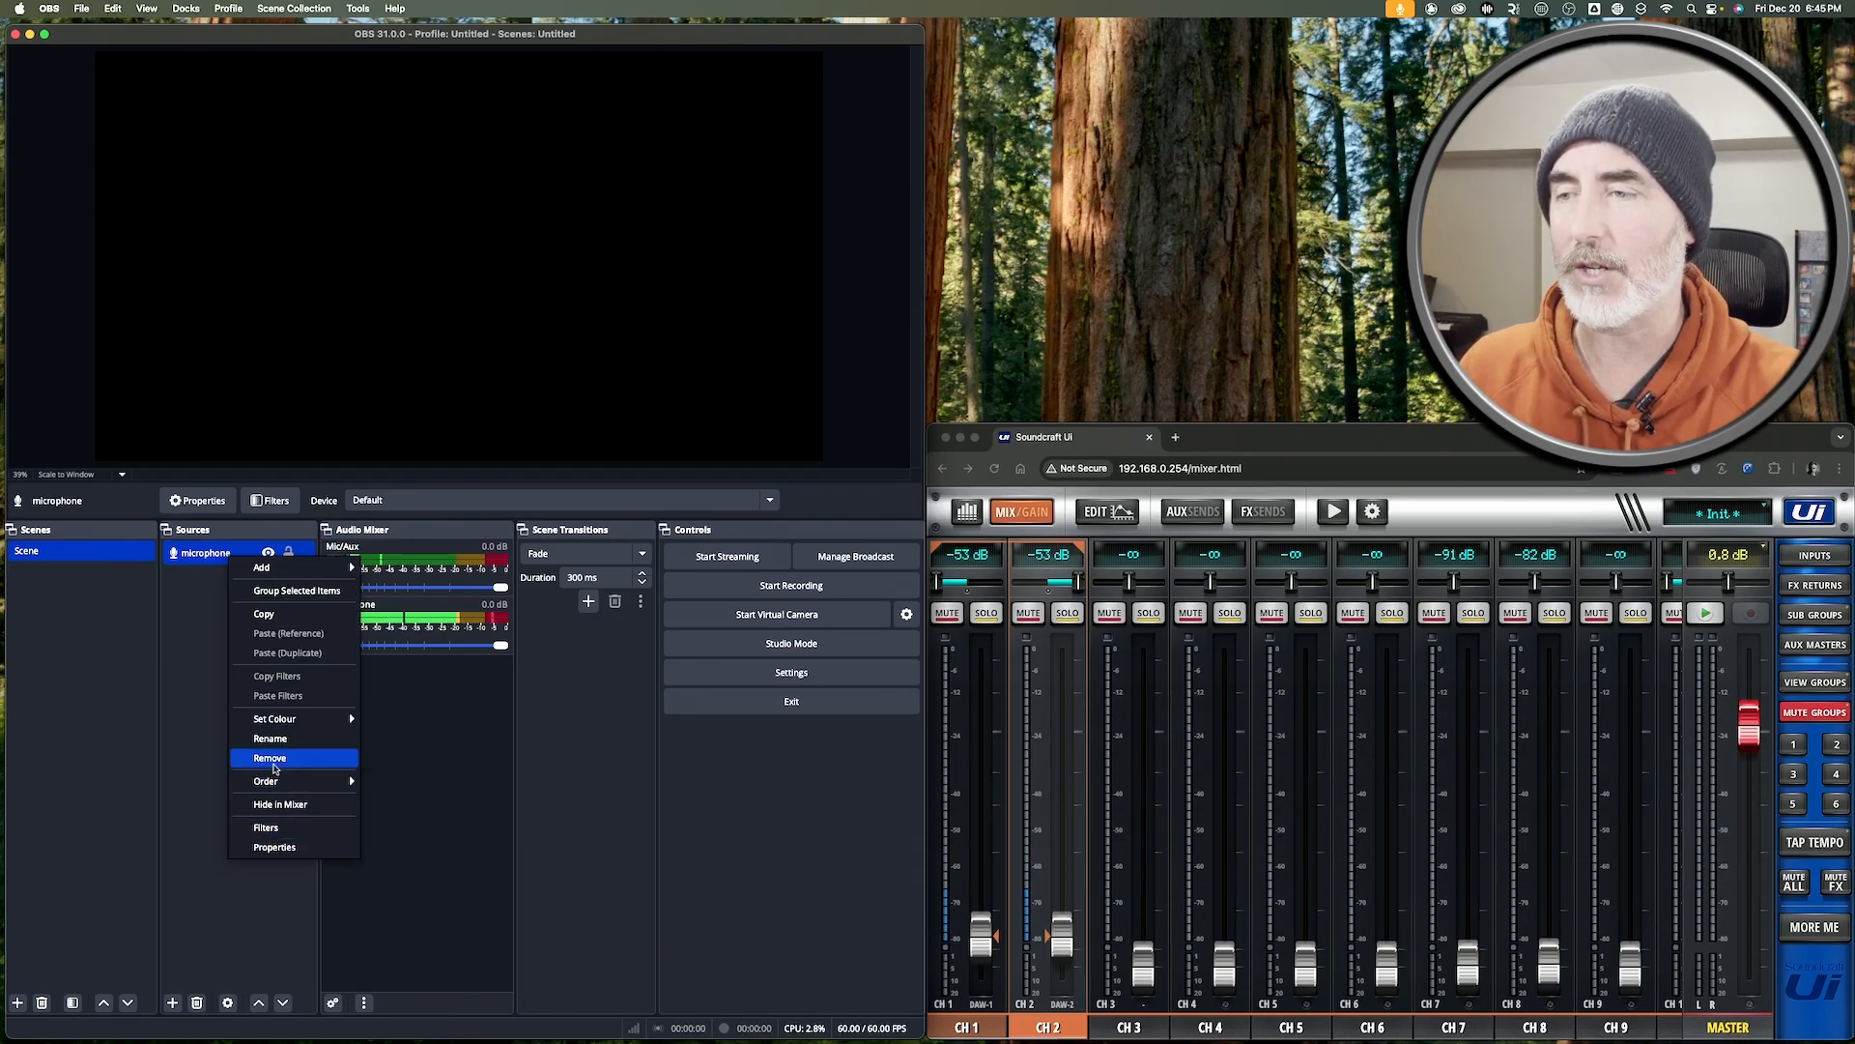
click(274, 765)
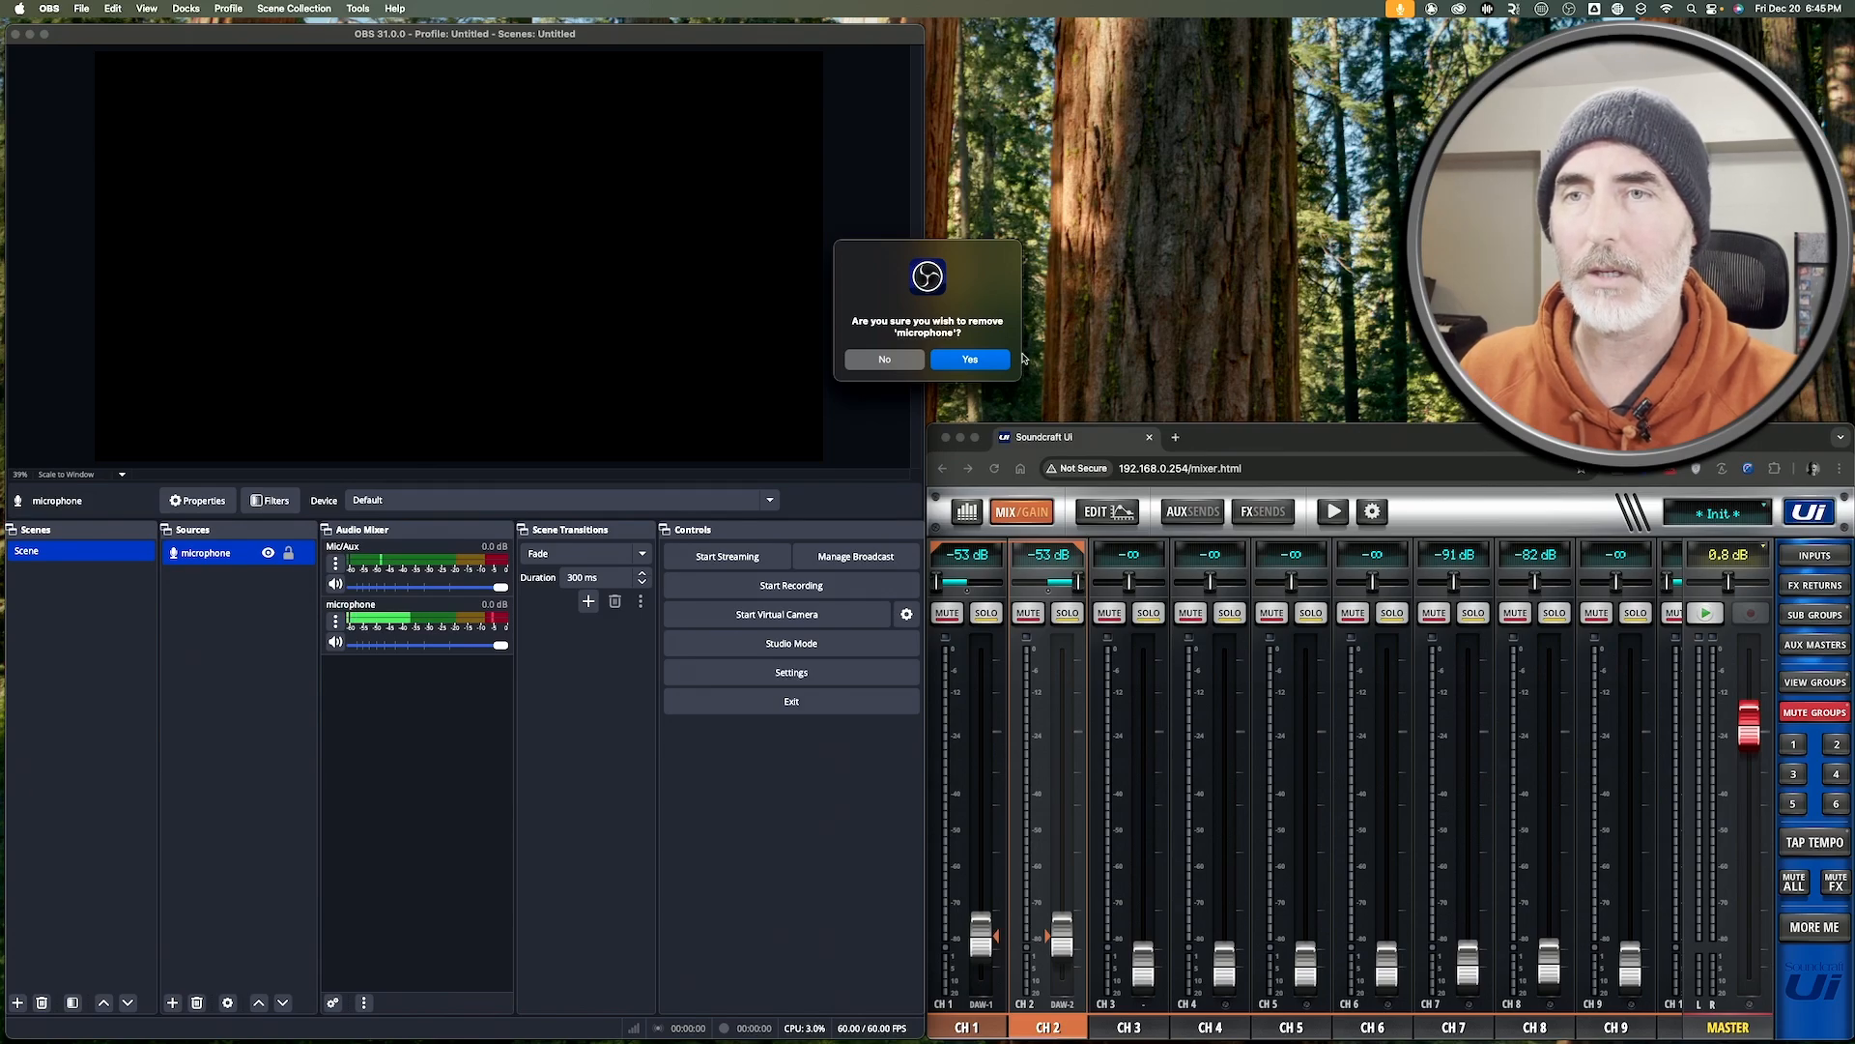
click(970, 358)
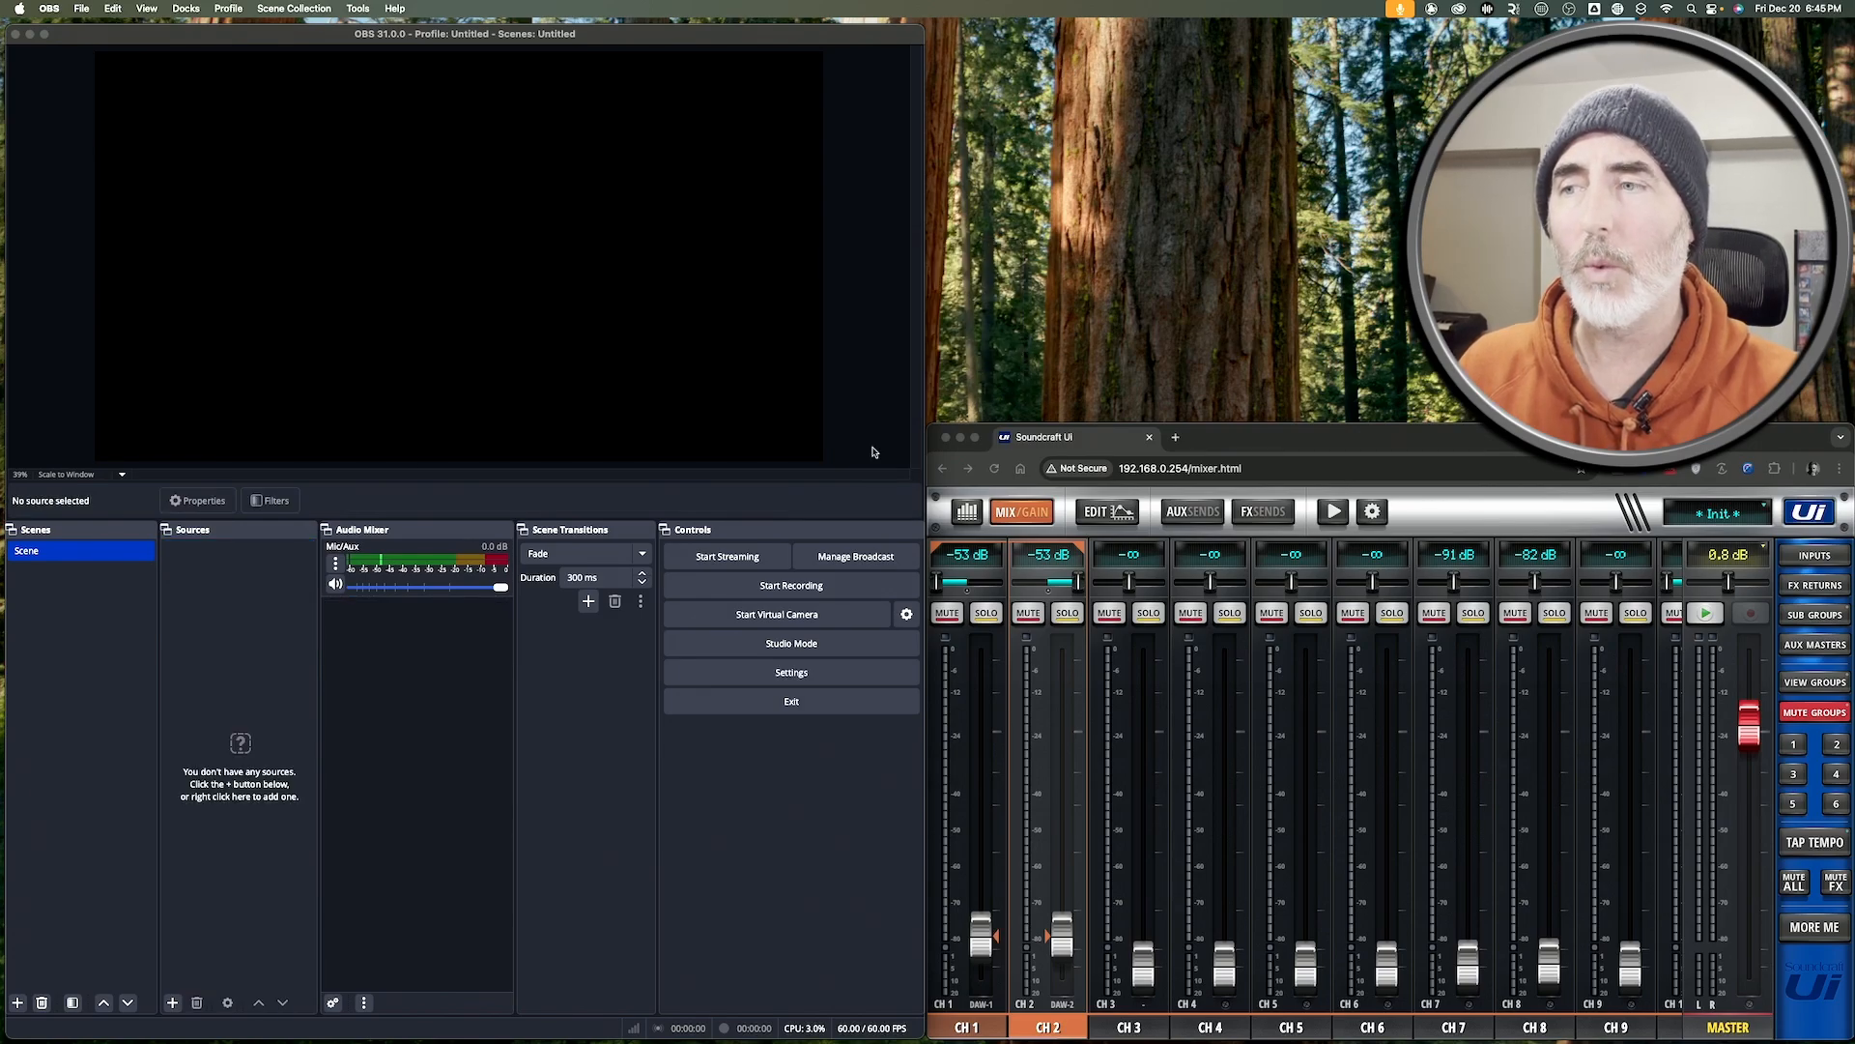
In the Mic/Aux properties, set Channel 1 to In 1 and Channel 2 to In 2, and accept the change.
click(337, 563)
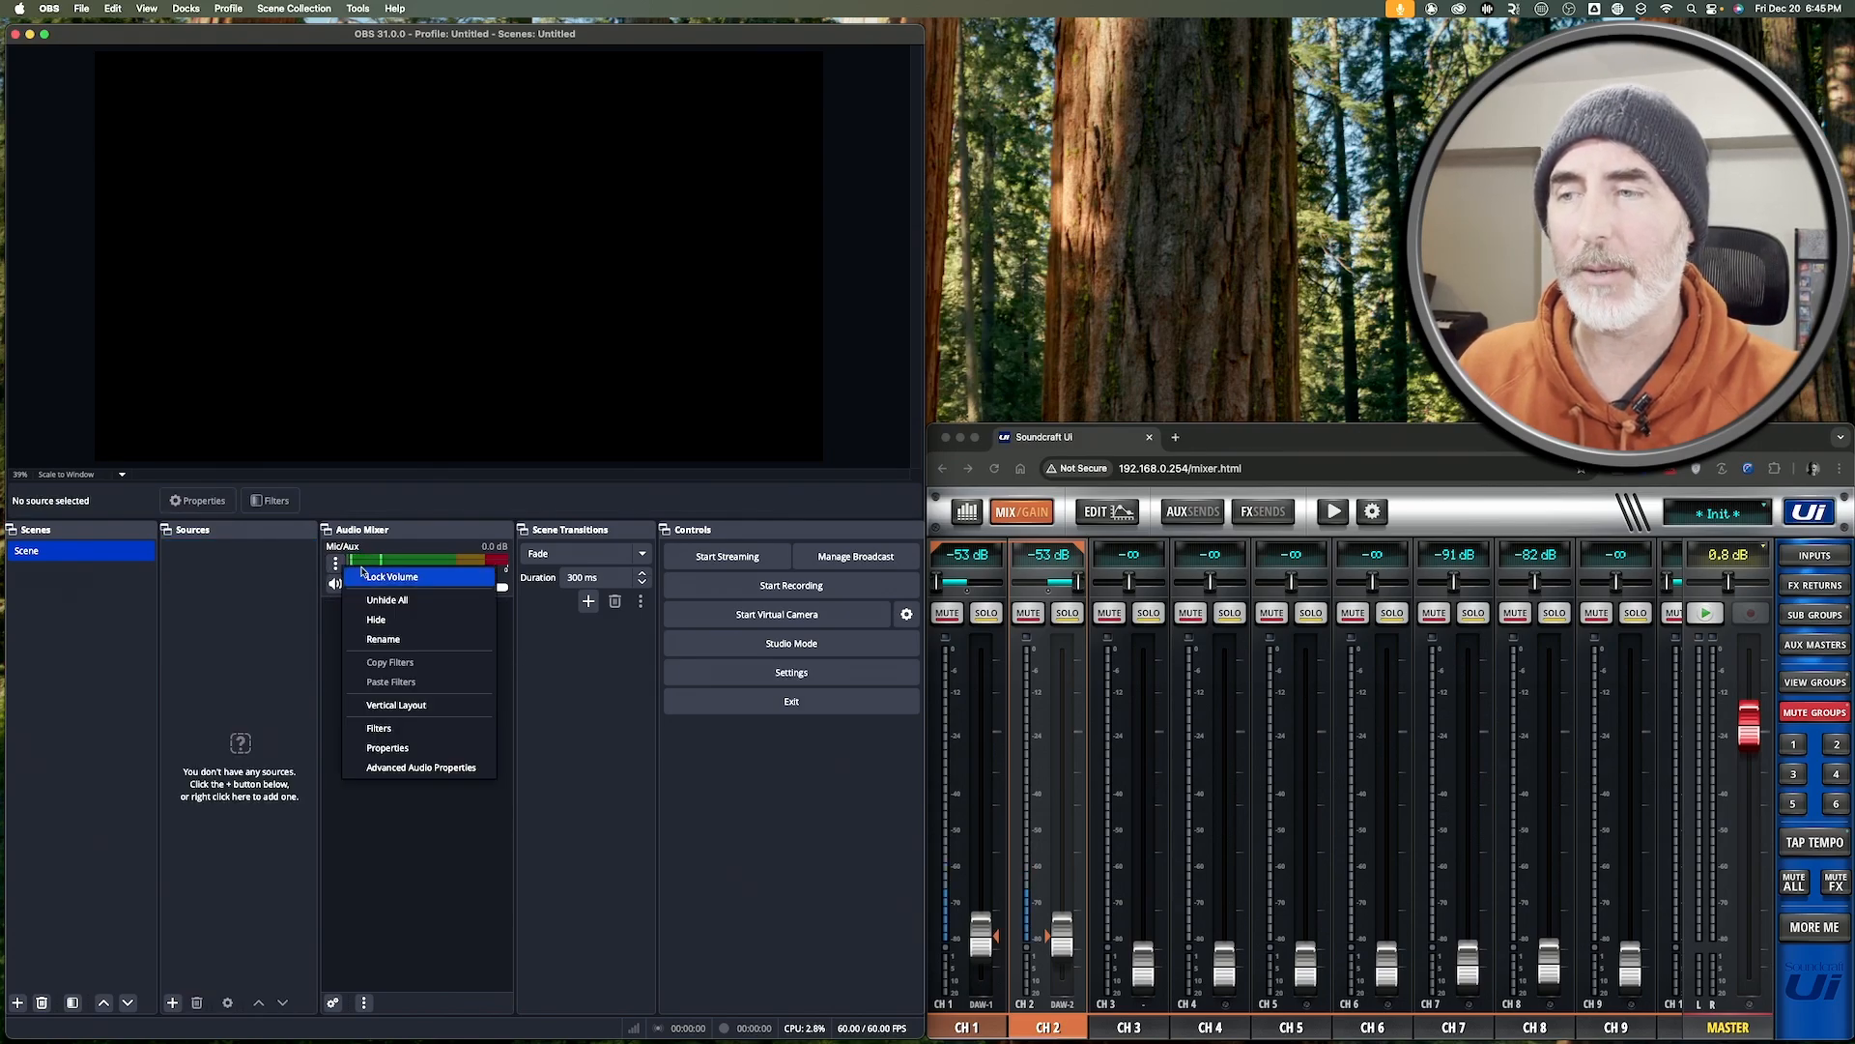
click(405, 749)
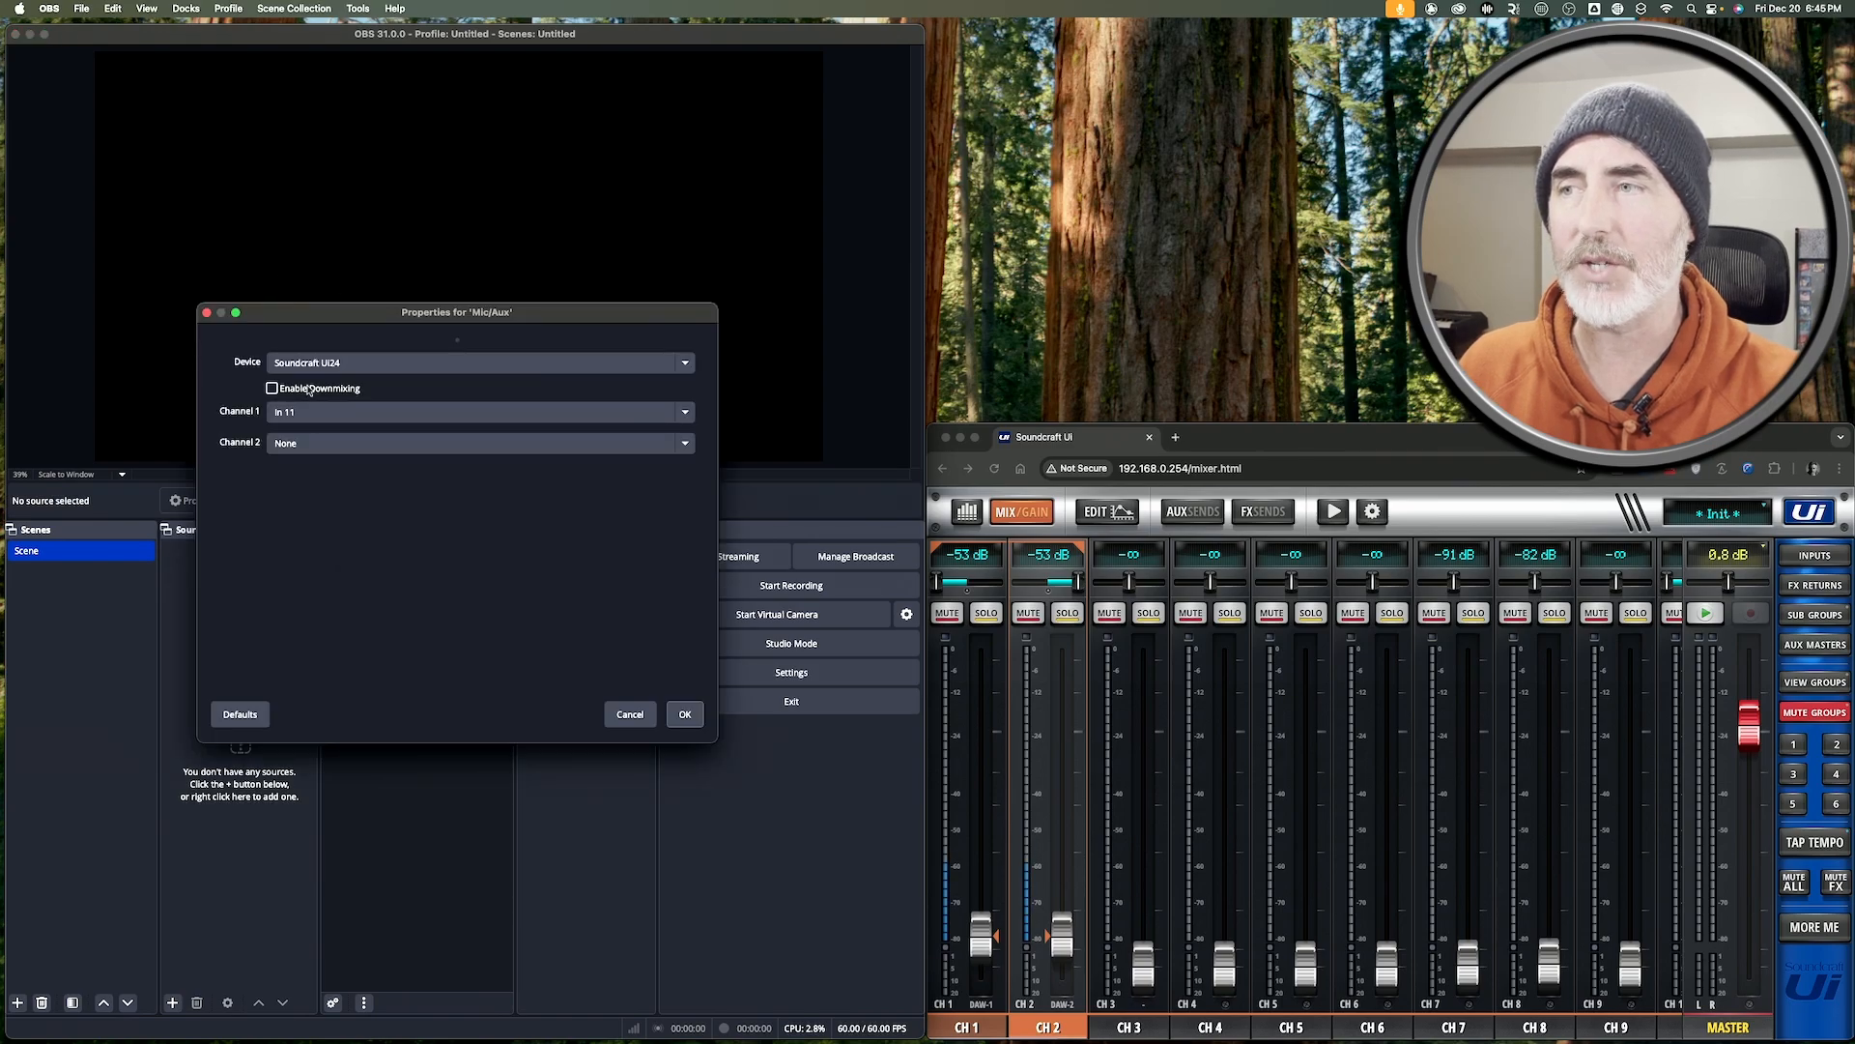
click(307, 415)
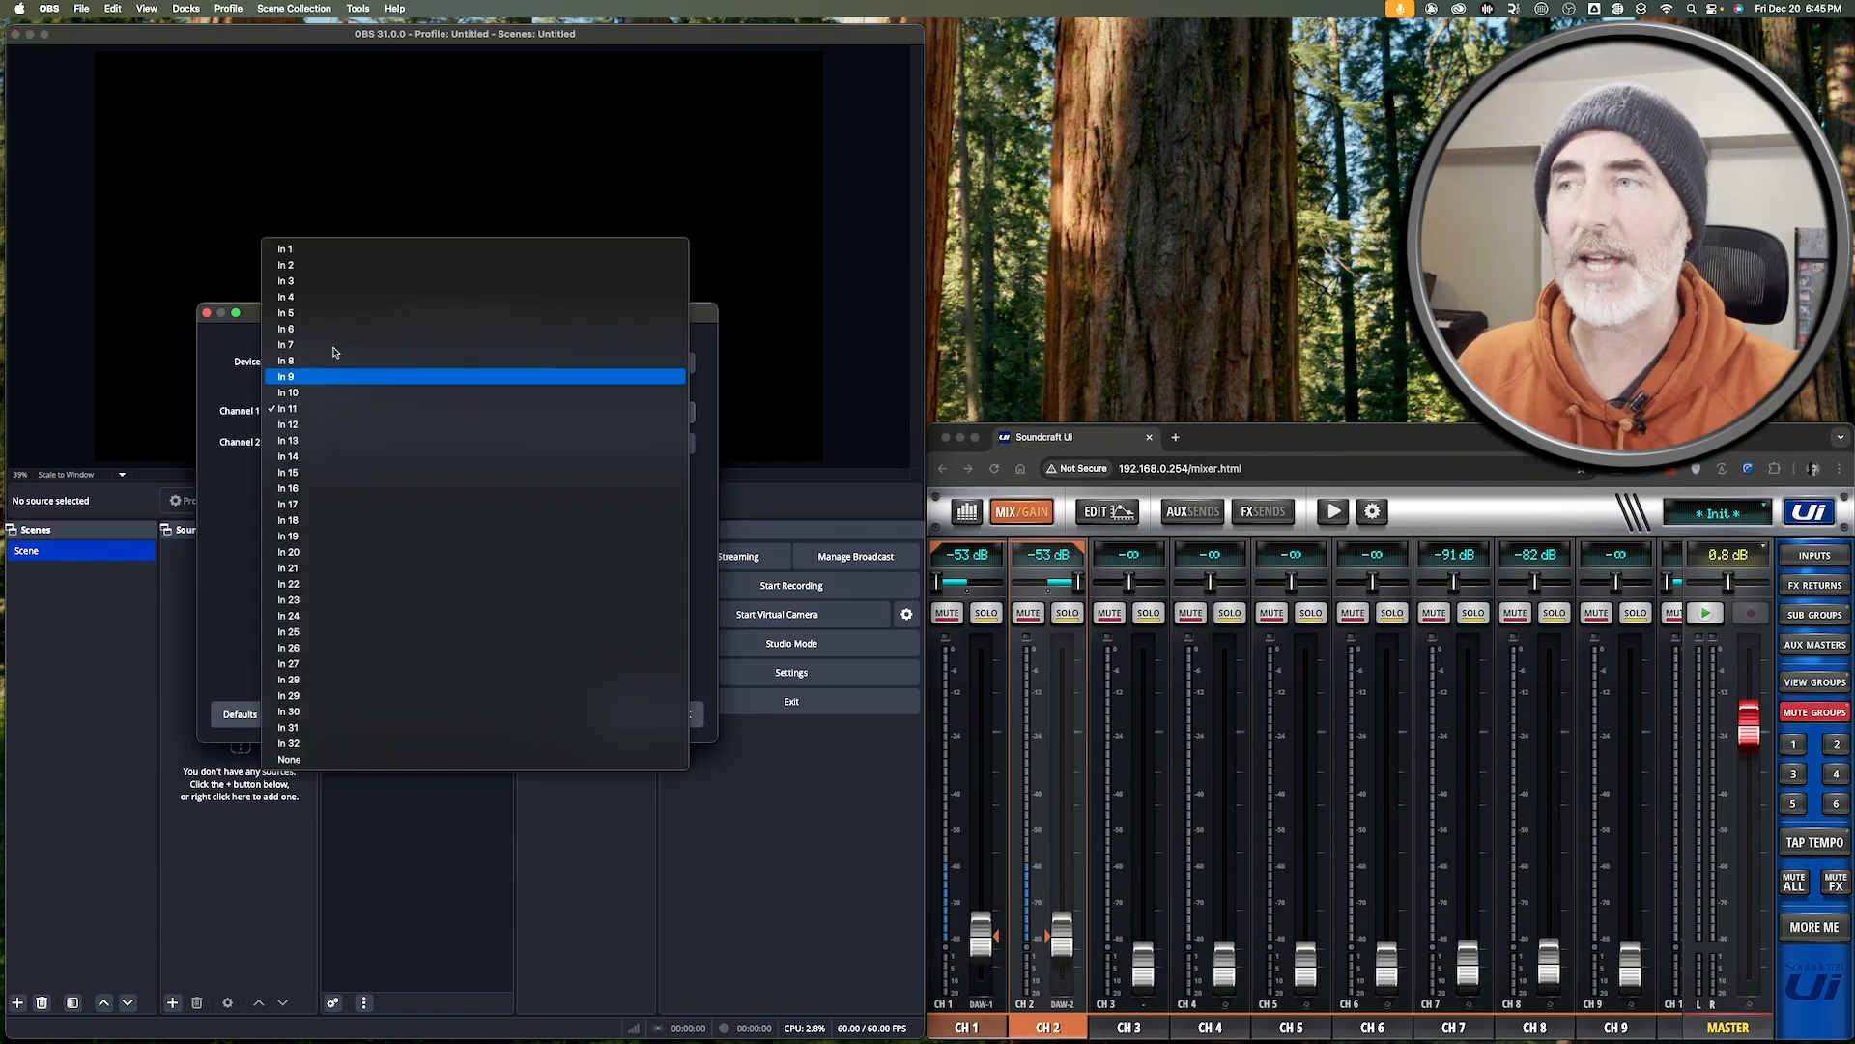
click(323, 257)
click(293, 442)
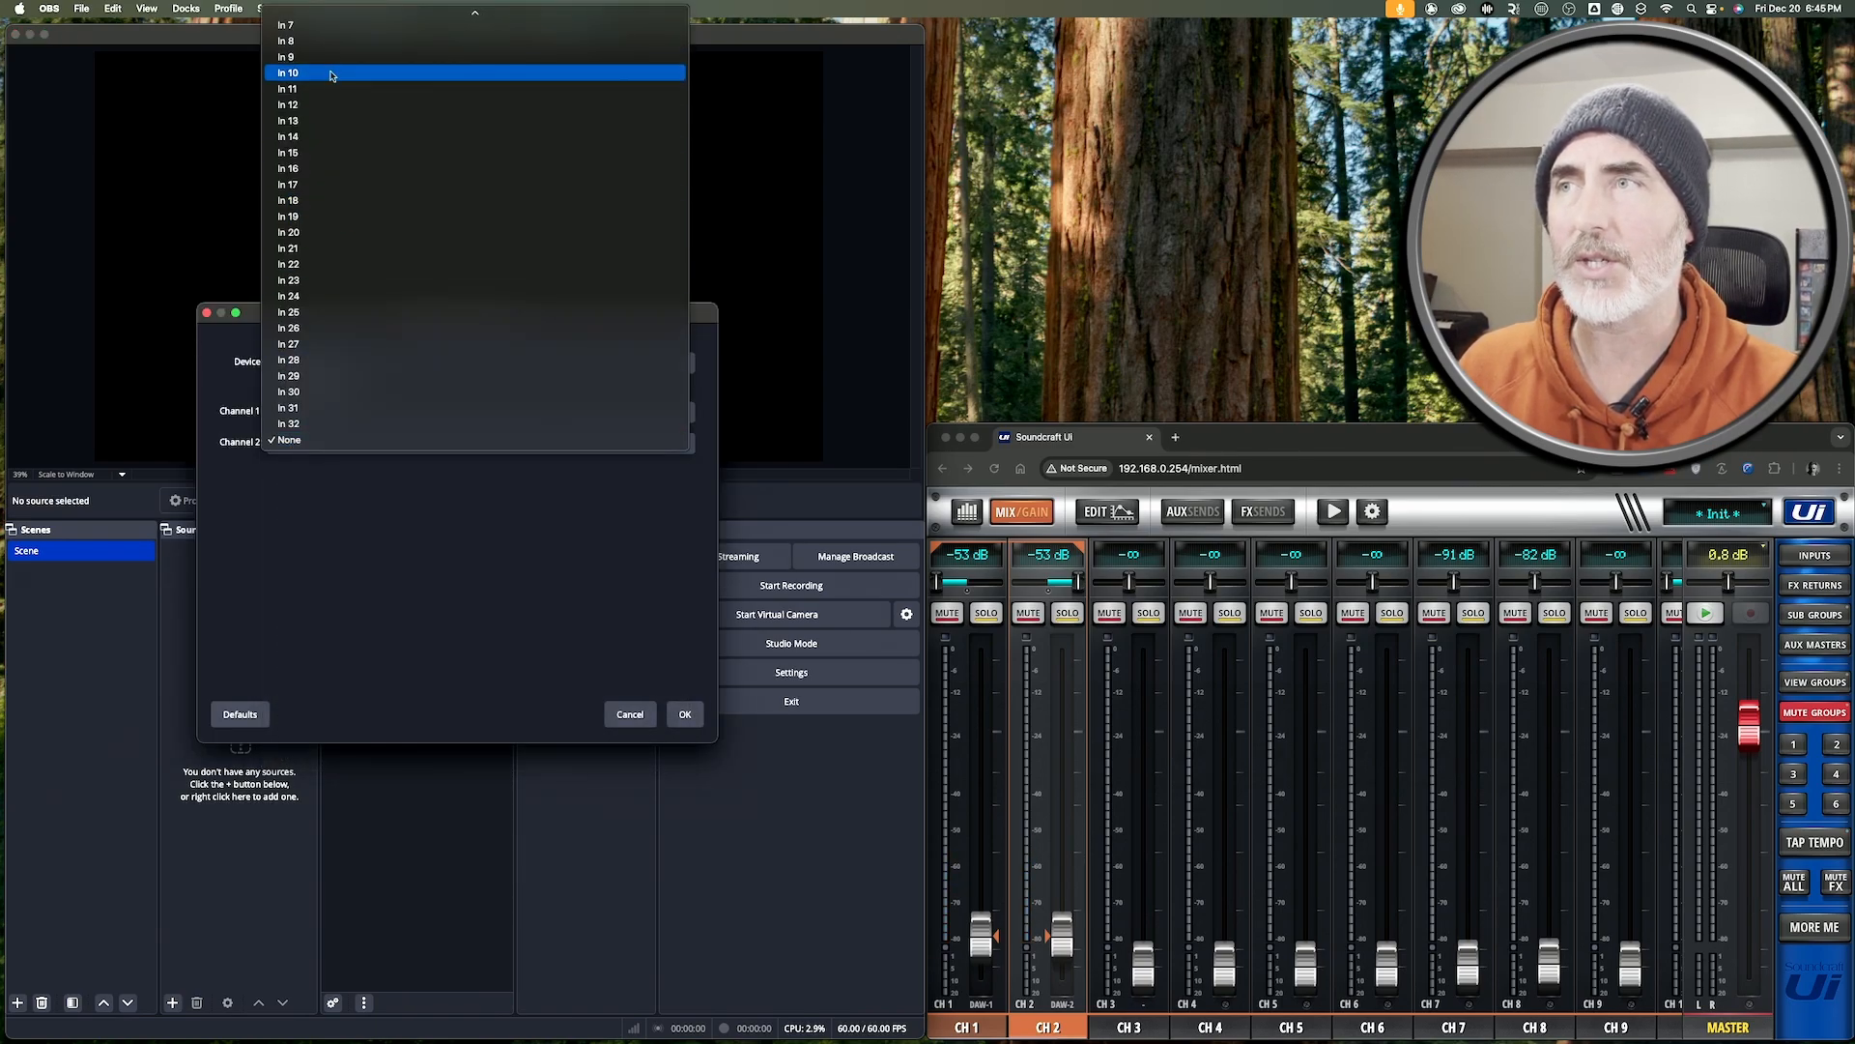
scroll(335, 112, up, 5)
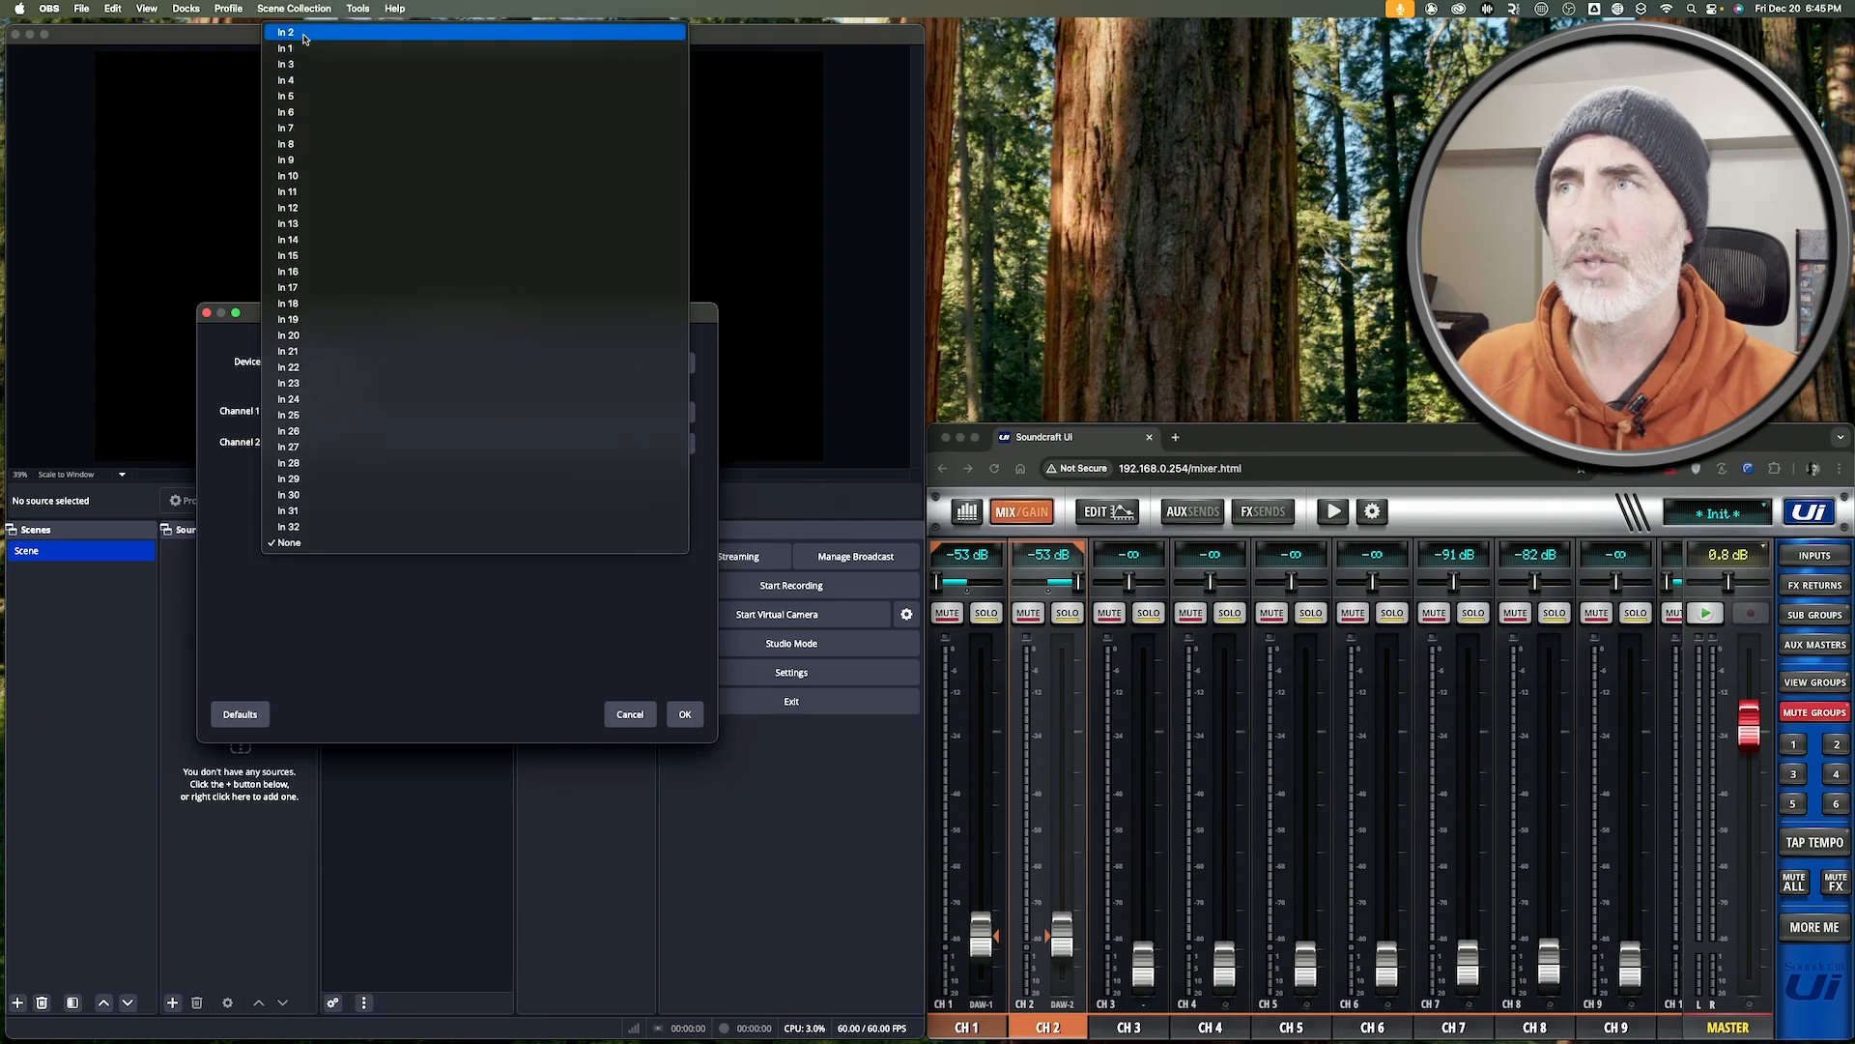
click(305, 37)
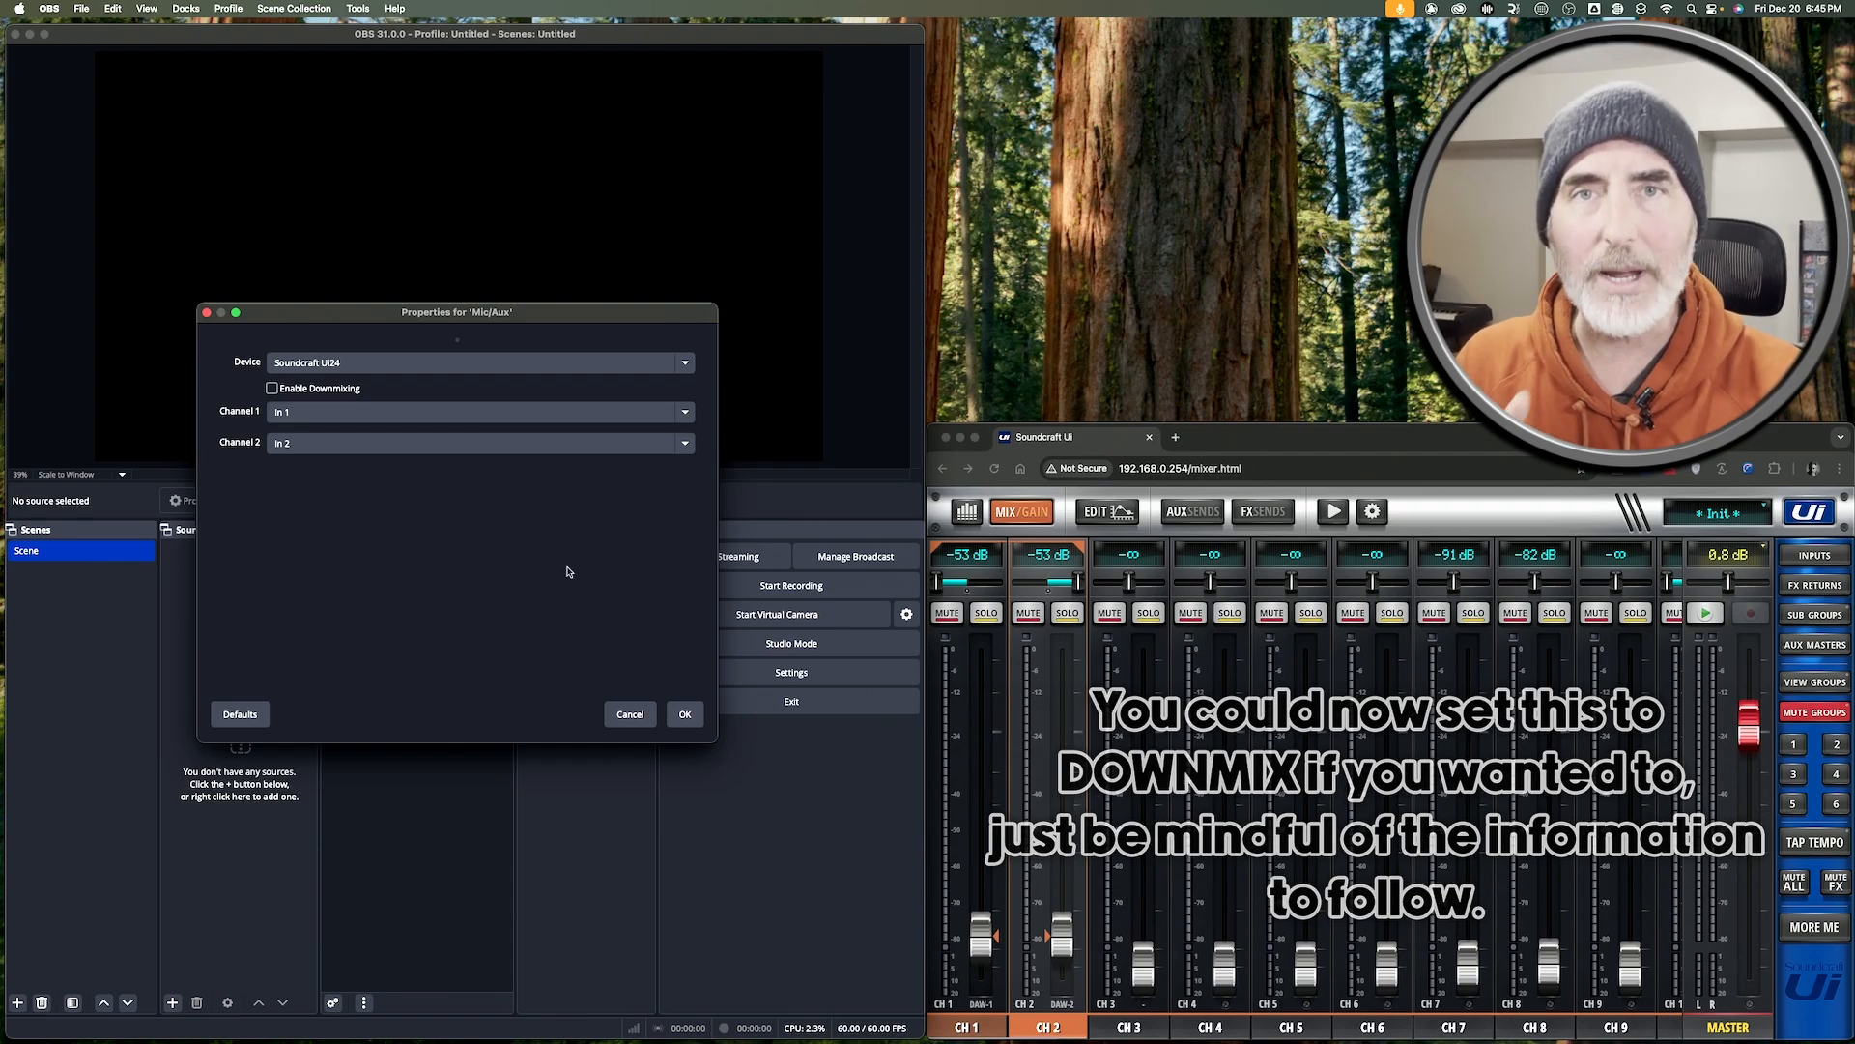
click(677, 706)
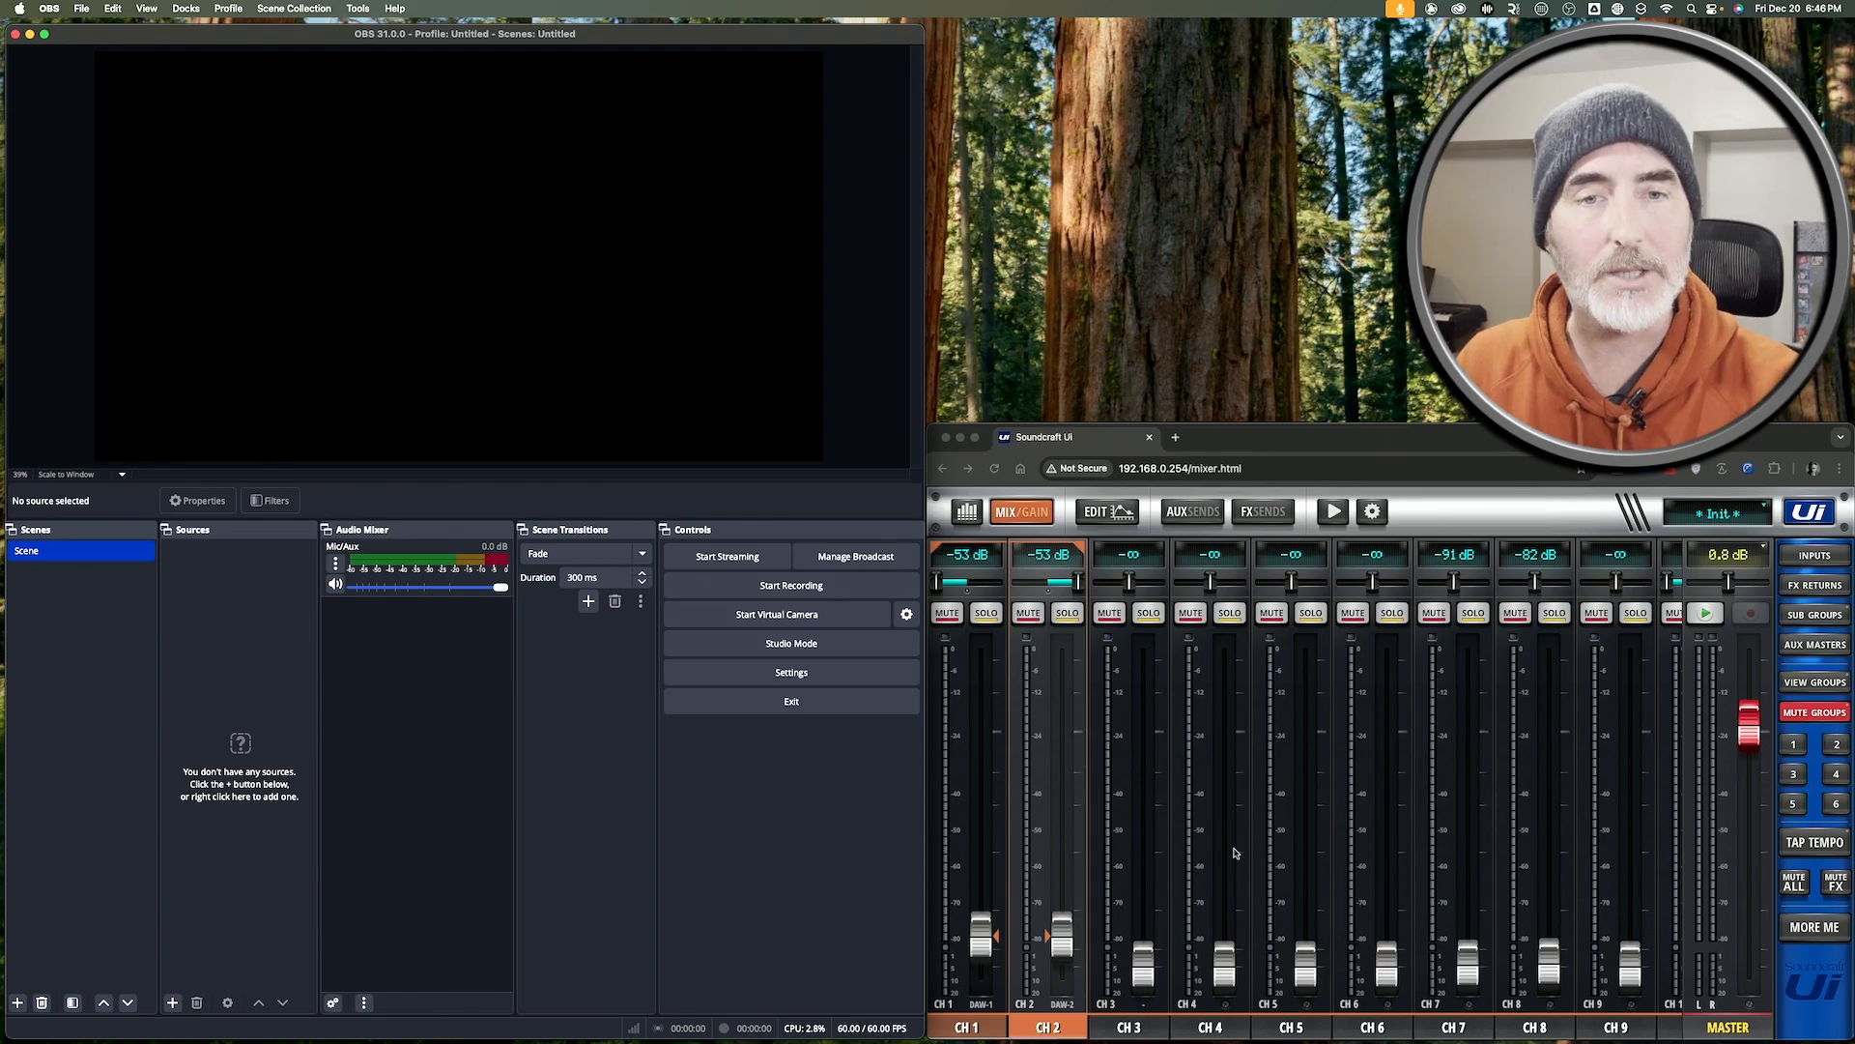
In the Soundcraft Ui mixer, set the master fader to about 1.1 dB and the linked CH 1 and CH 2 faders to about -21 dB.
click(1758, 727)
drag(1755, 734, 1693, 736)
drag(1064, 957, 1065, 855)
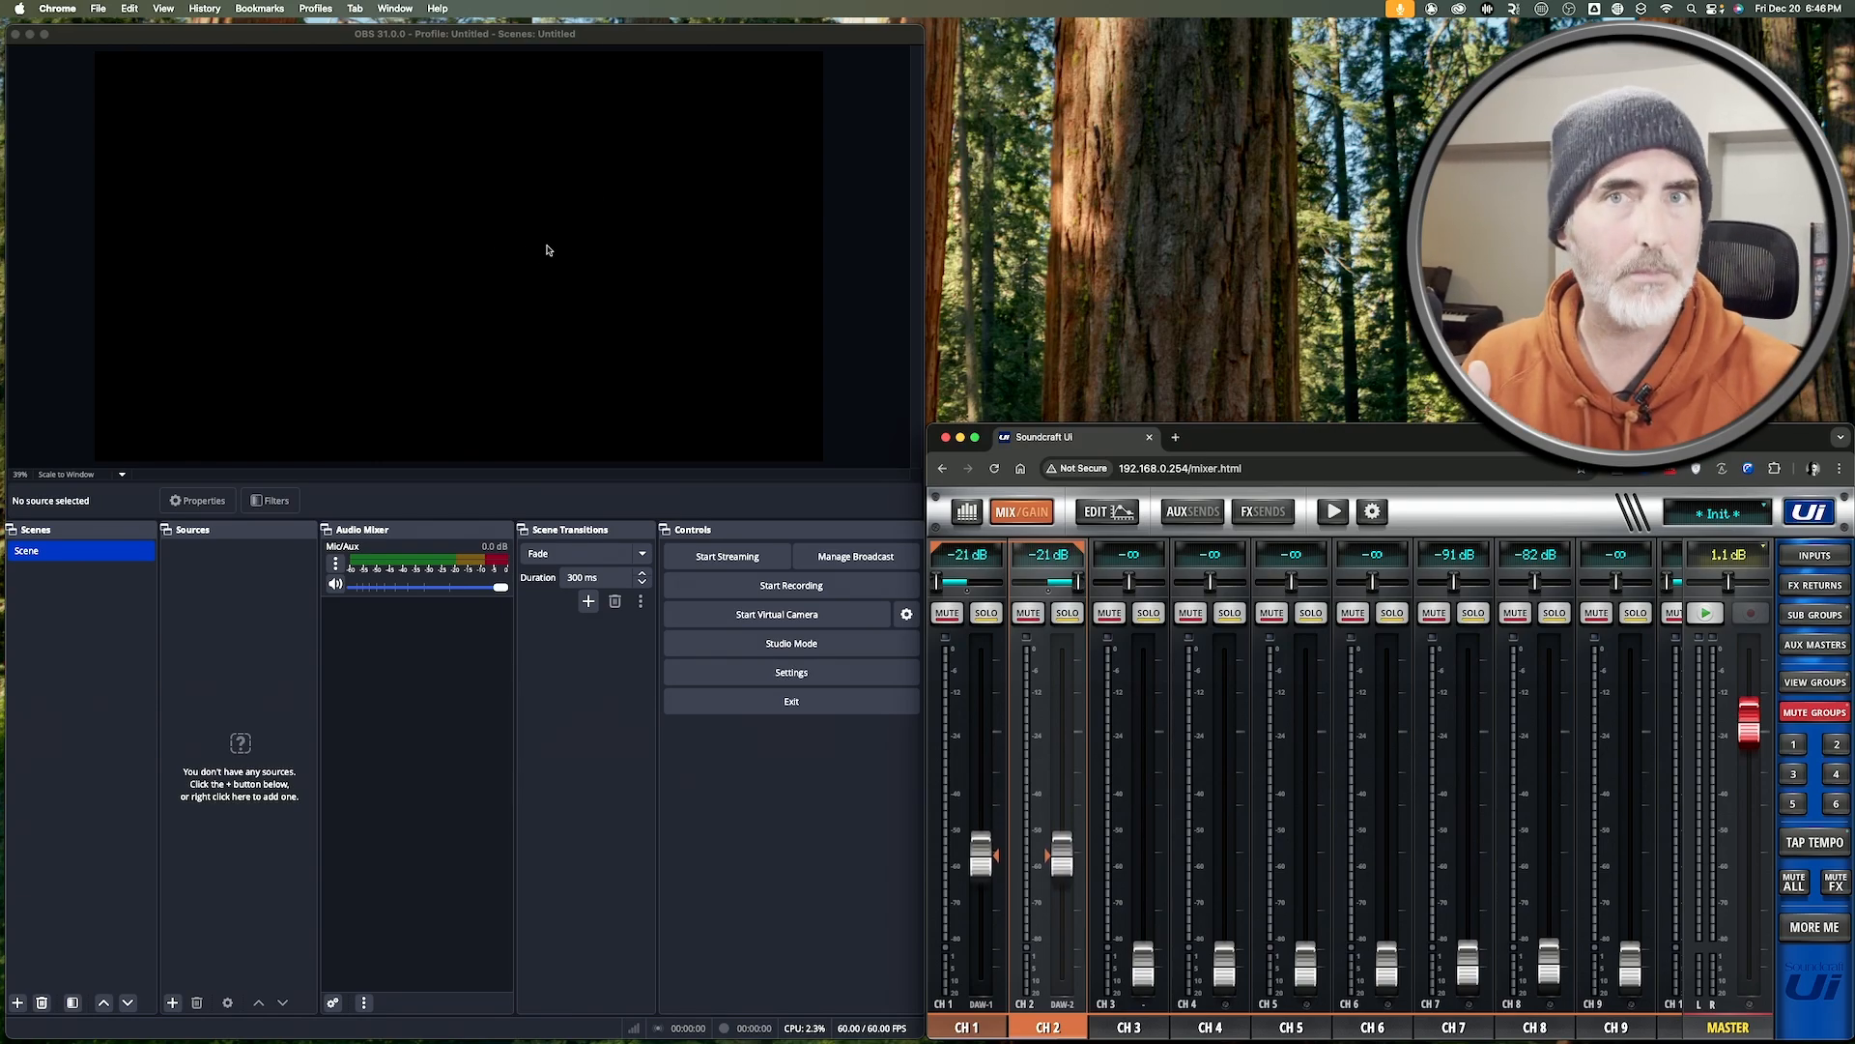
Open the advanced audio properties in OBS and review the audio monitoring options for Mic/Aux without changing them.
right_click(432, 642)
click(494, 696)
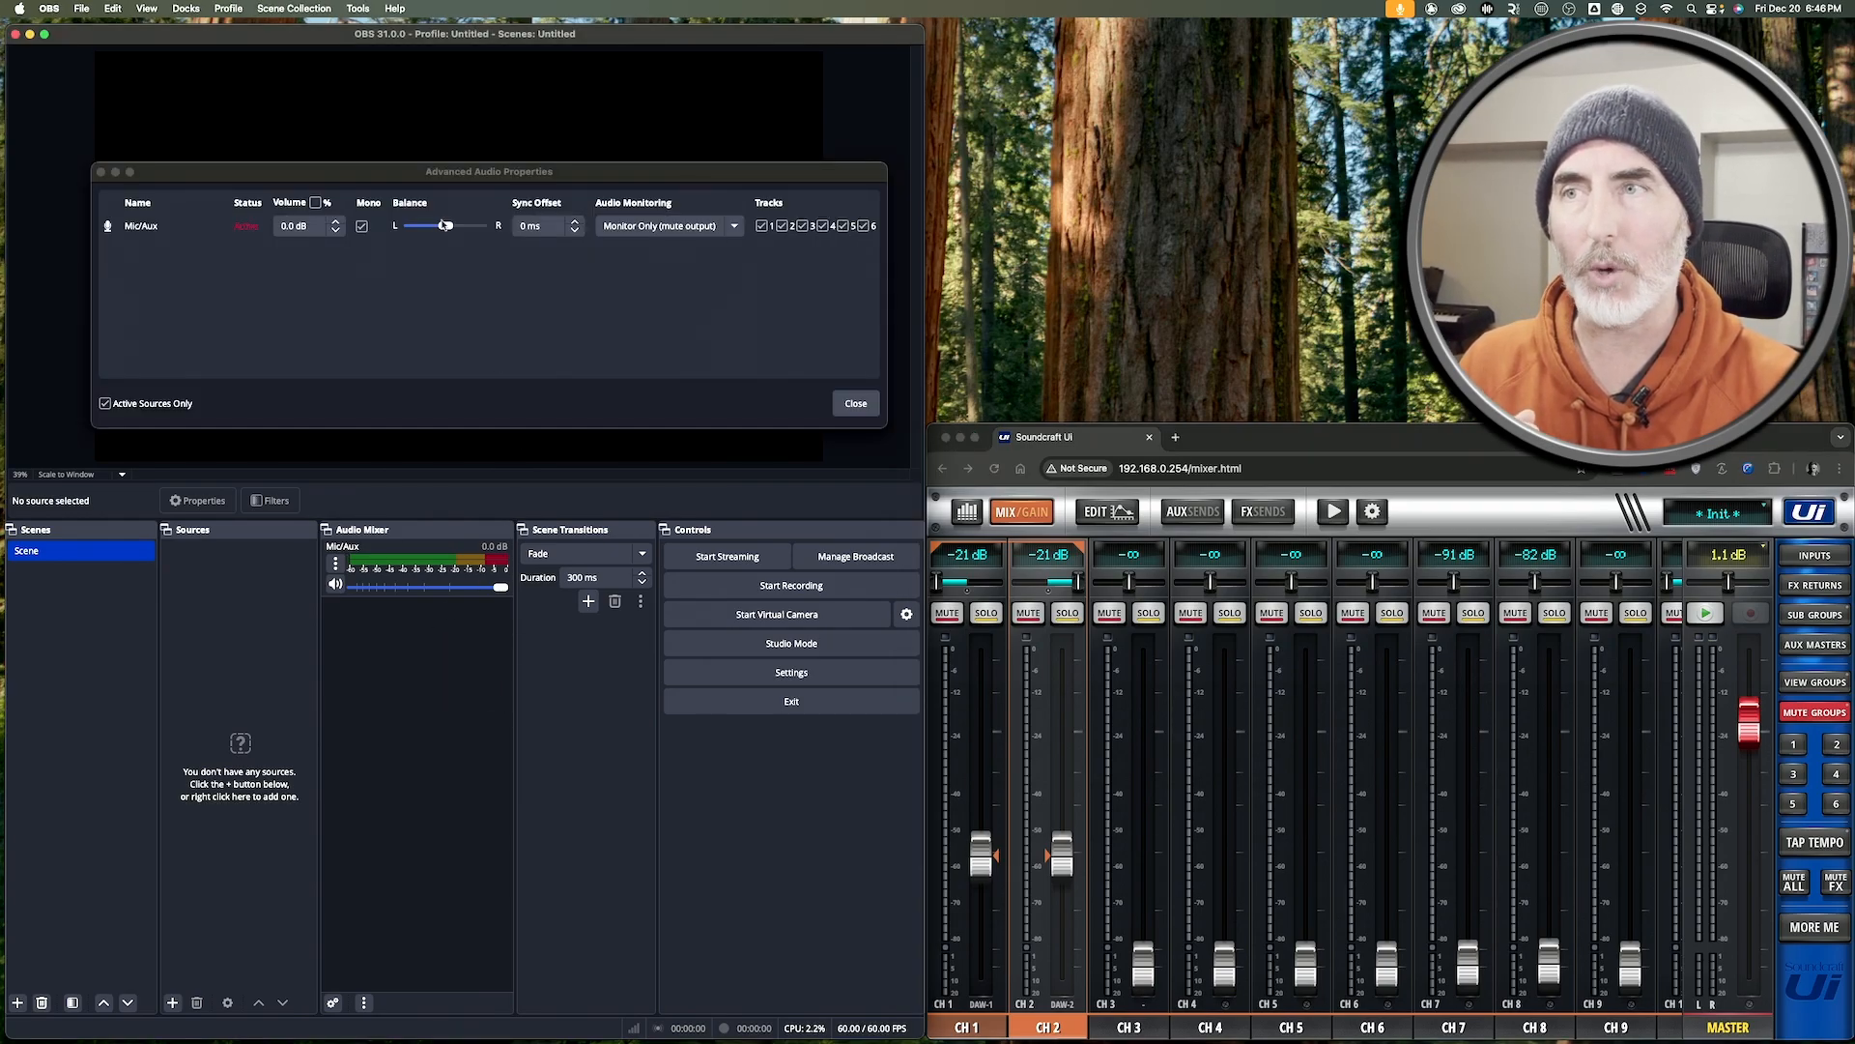
click(673, 227)
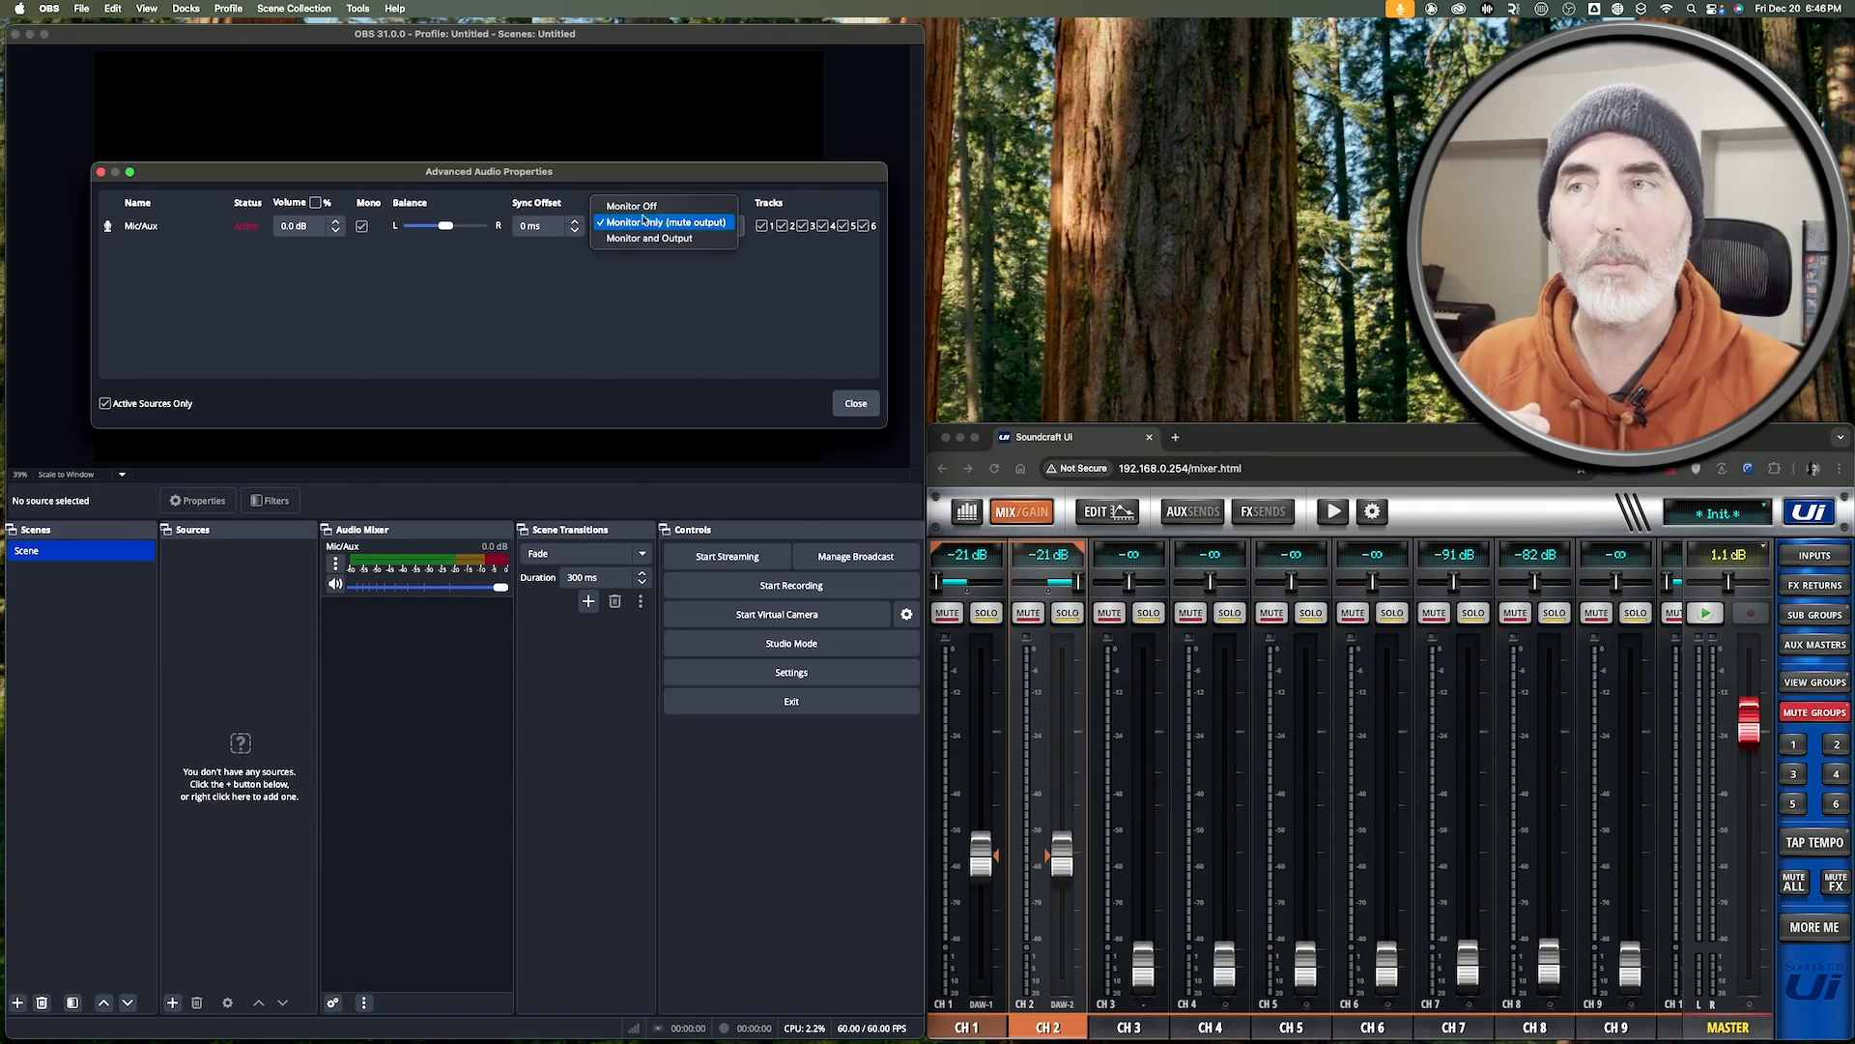
click(628, 313)
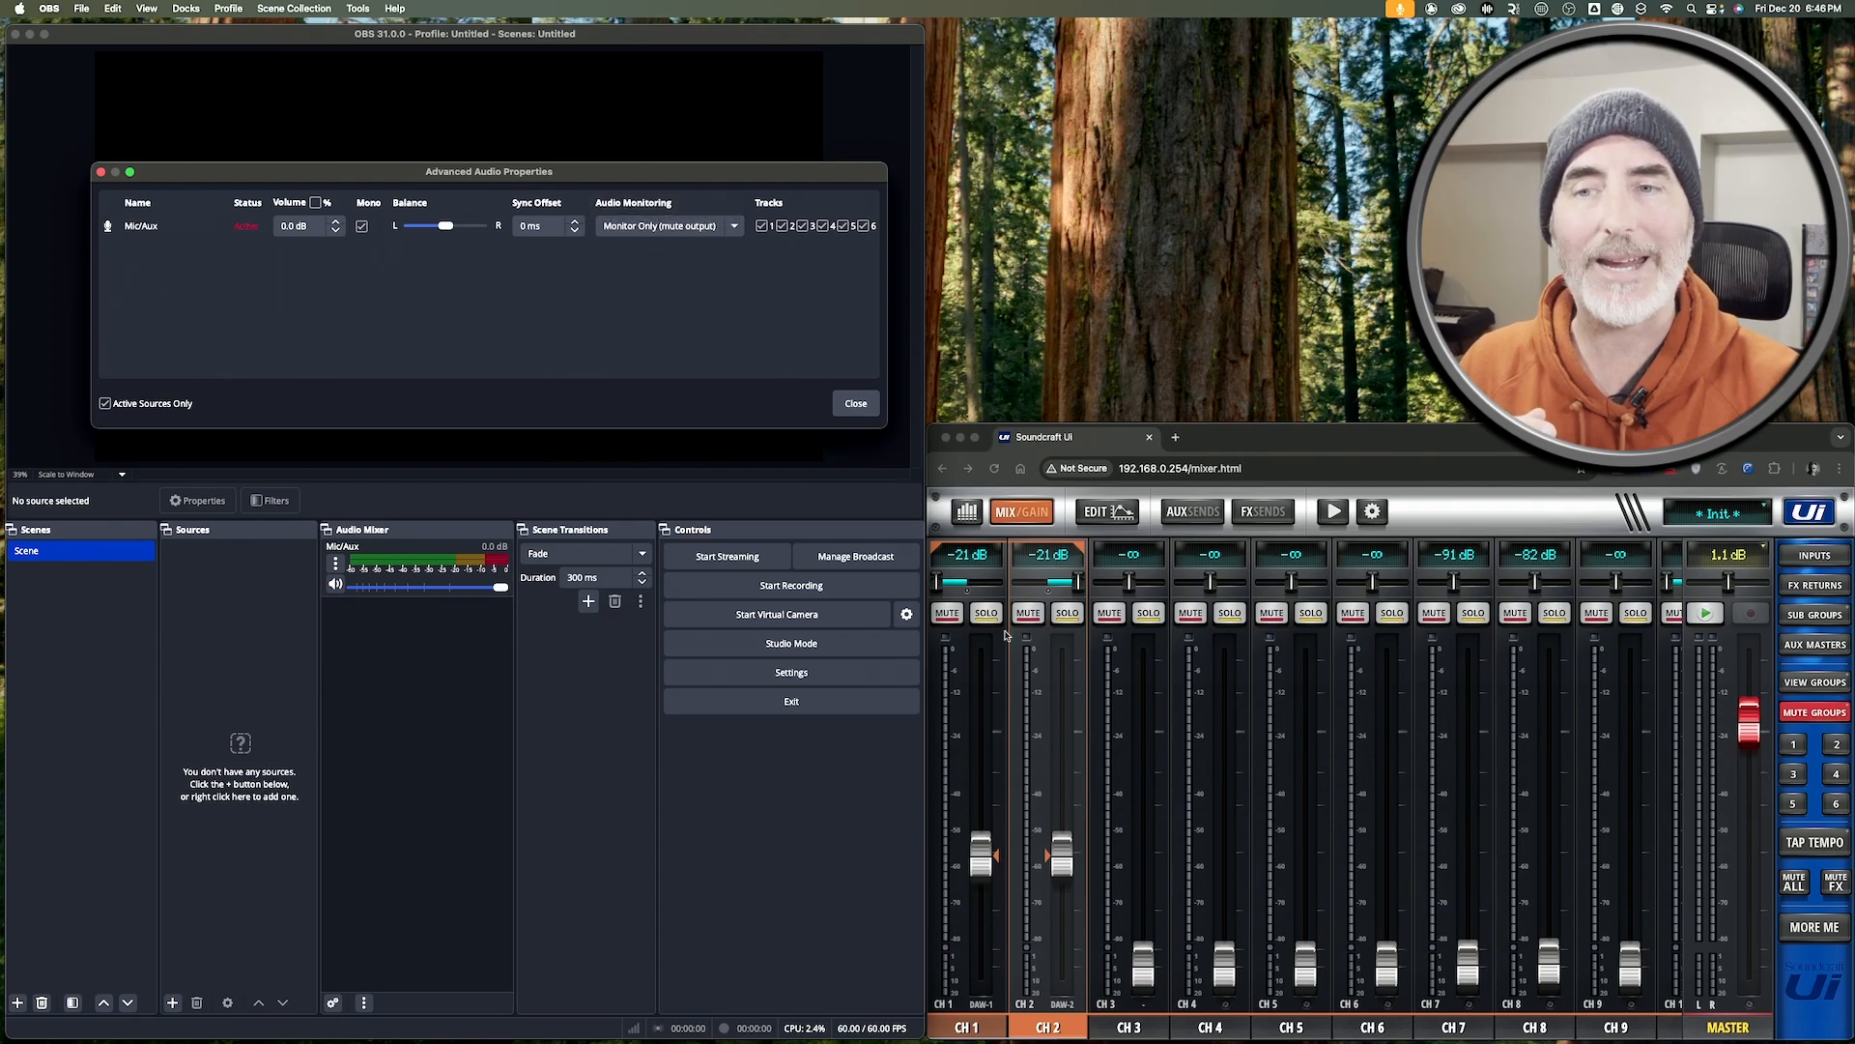
In the Soundcraft Ui mixer, raise the linked CH 1 and CH 2 faders to about -8.4 dB and pull them fully down to -∞.
click(1062, 858)
drag(1068, 854, 1074, 814)
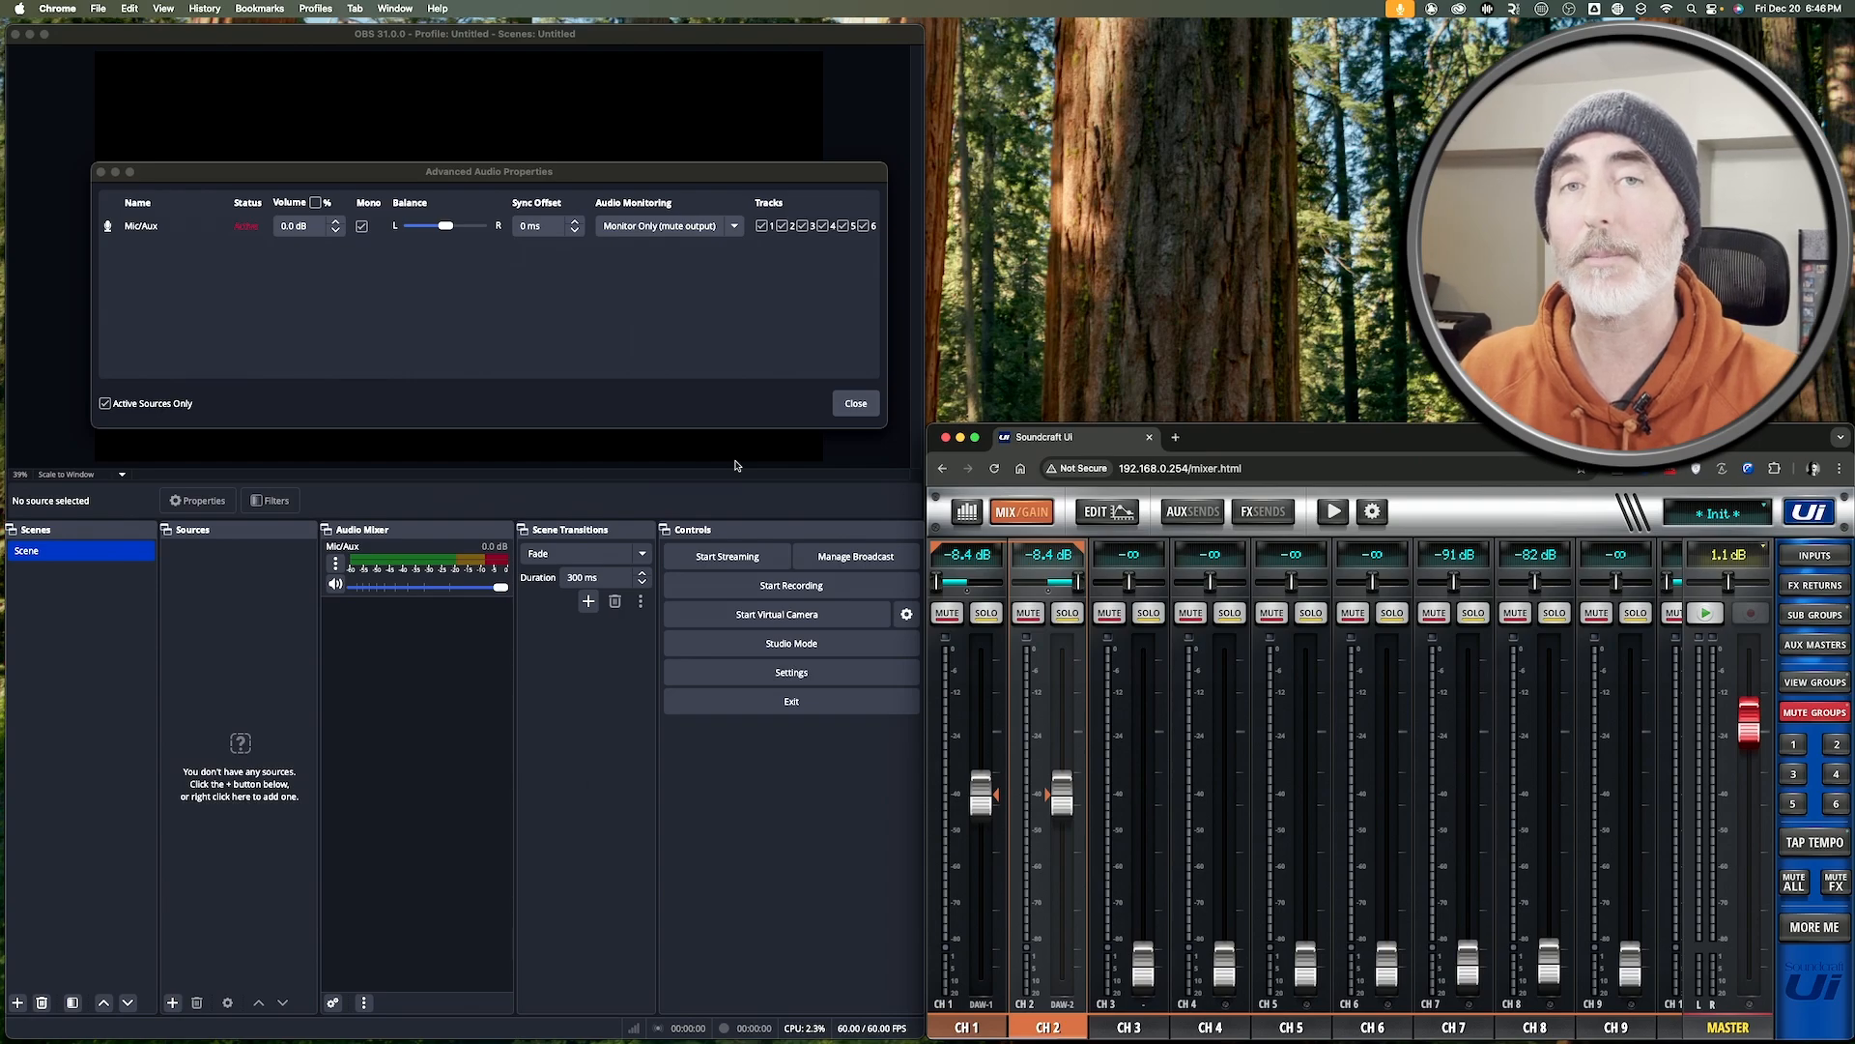
drag(1062, 793, 1070, 979)
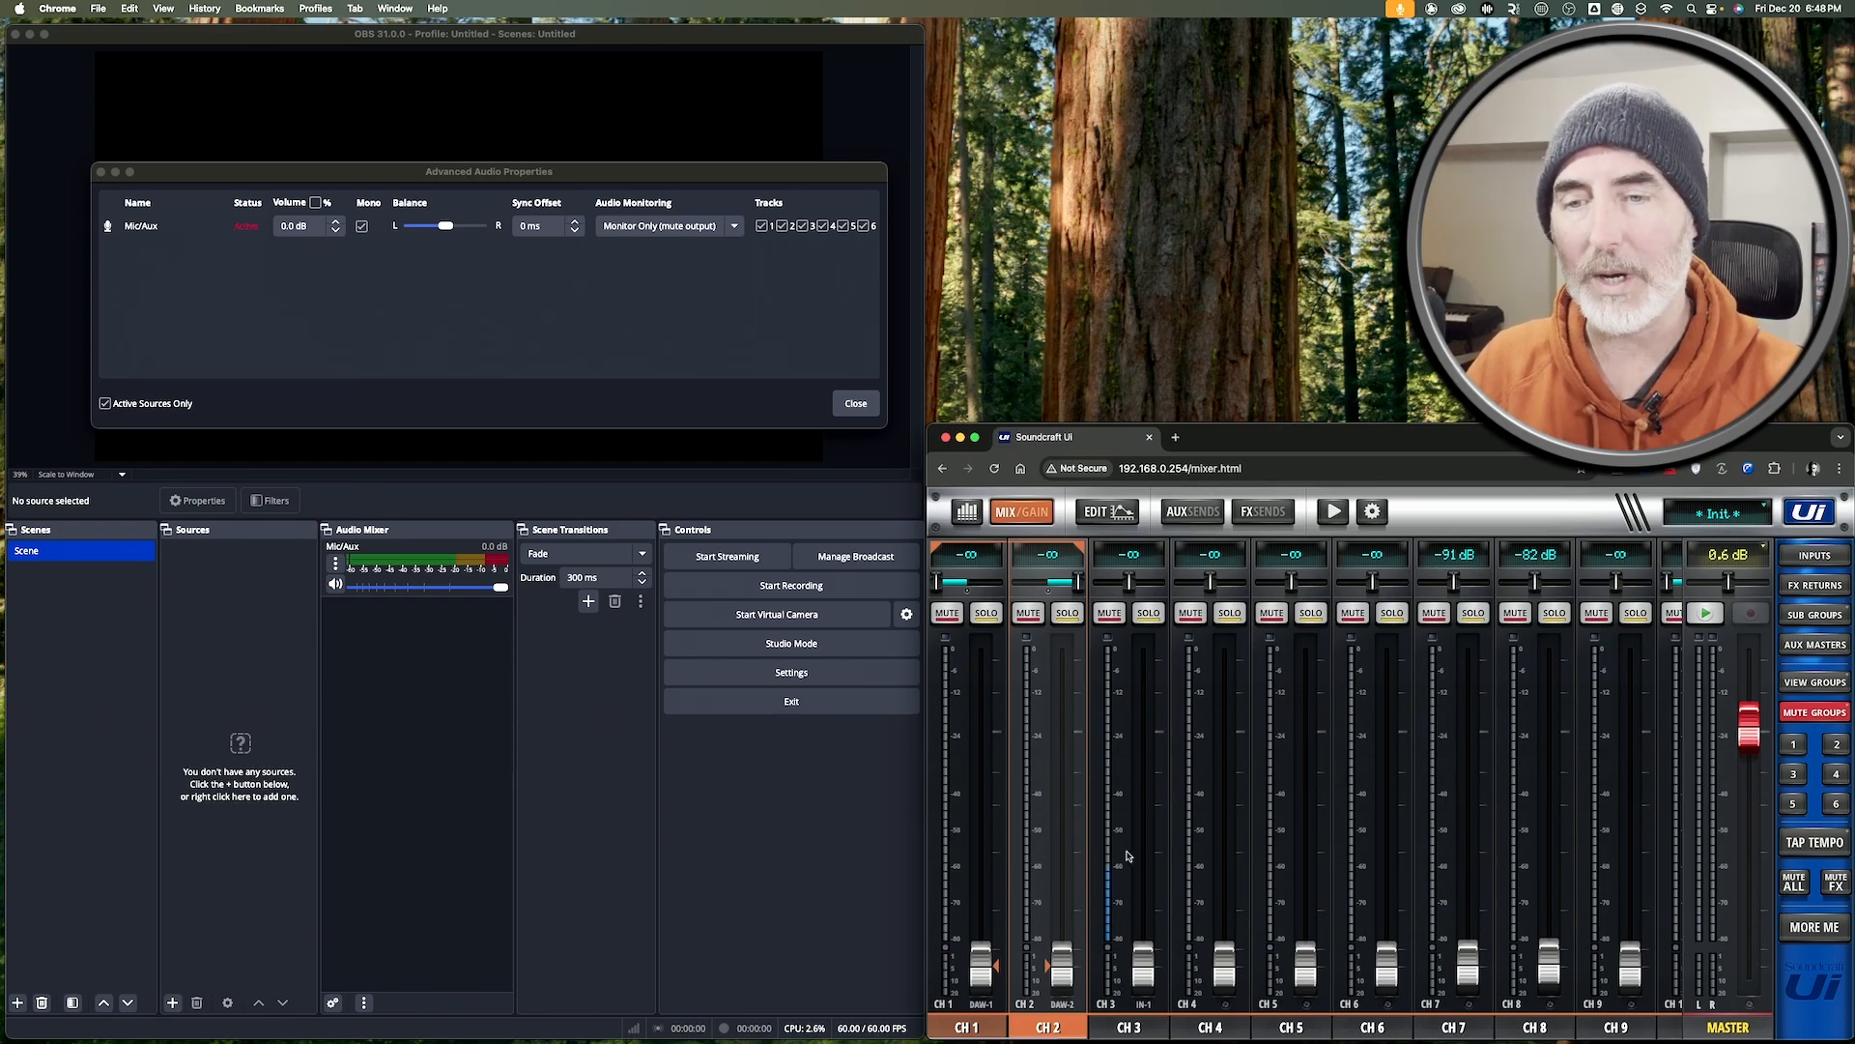
Select CH 3, the strip assigned to IN-1, and raise its fader to about -55 dB.
click(1138, 961)
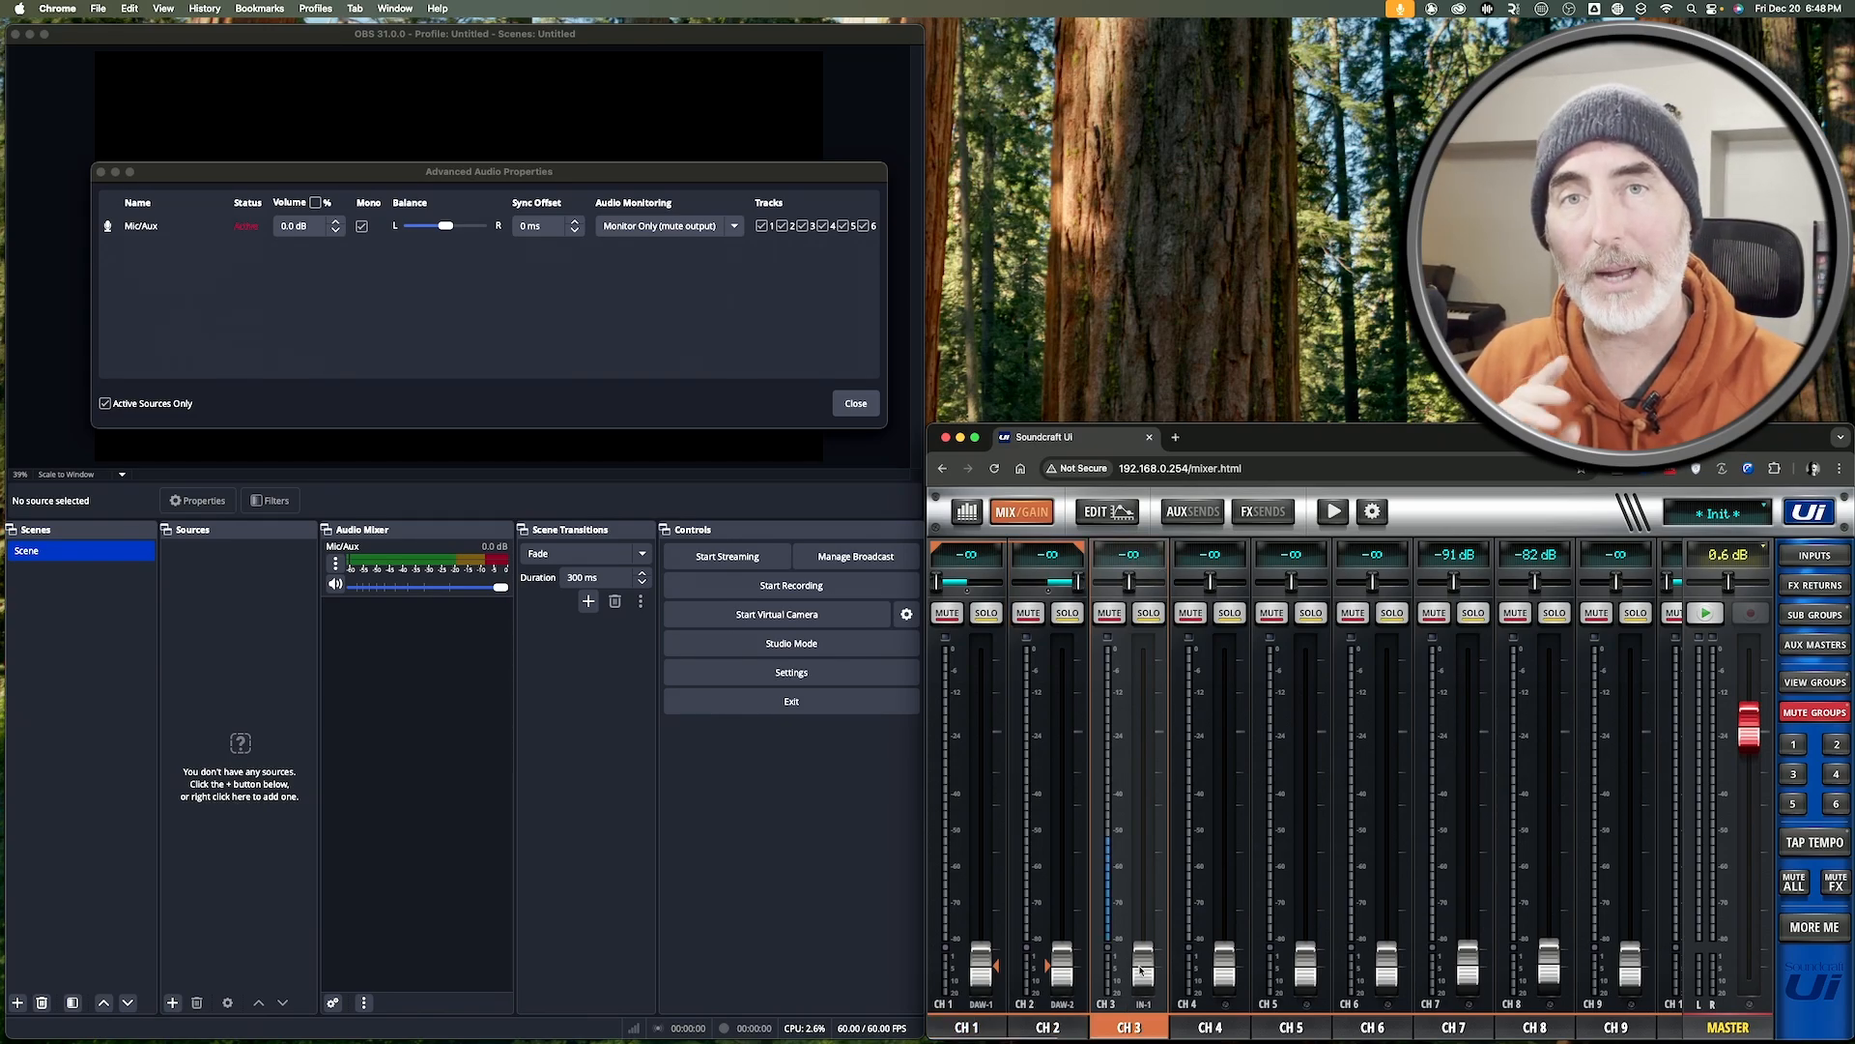
mouse_move(1140, 970)
mouse_down()
mouse_move(1142, 936)
mouse_move(1142, 976)
mouse_up()
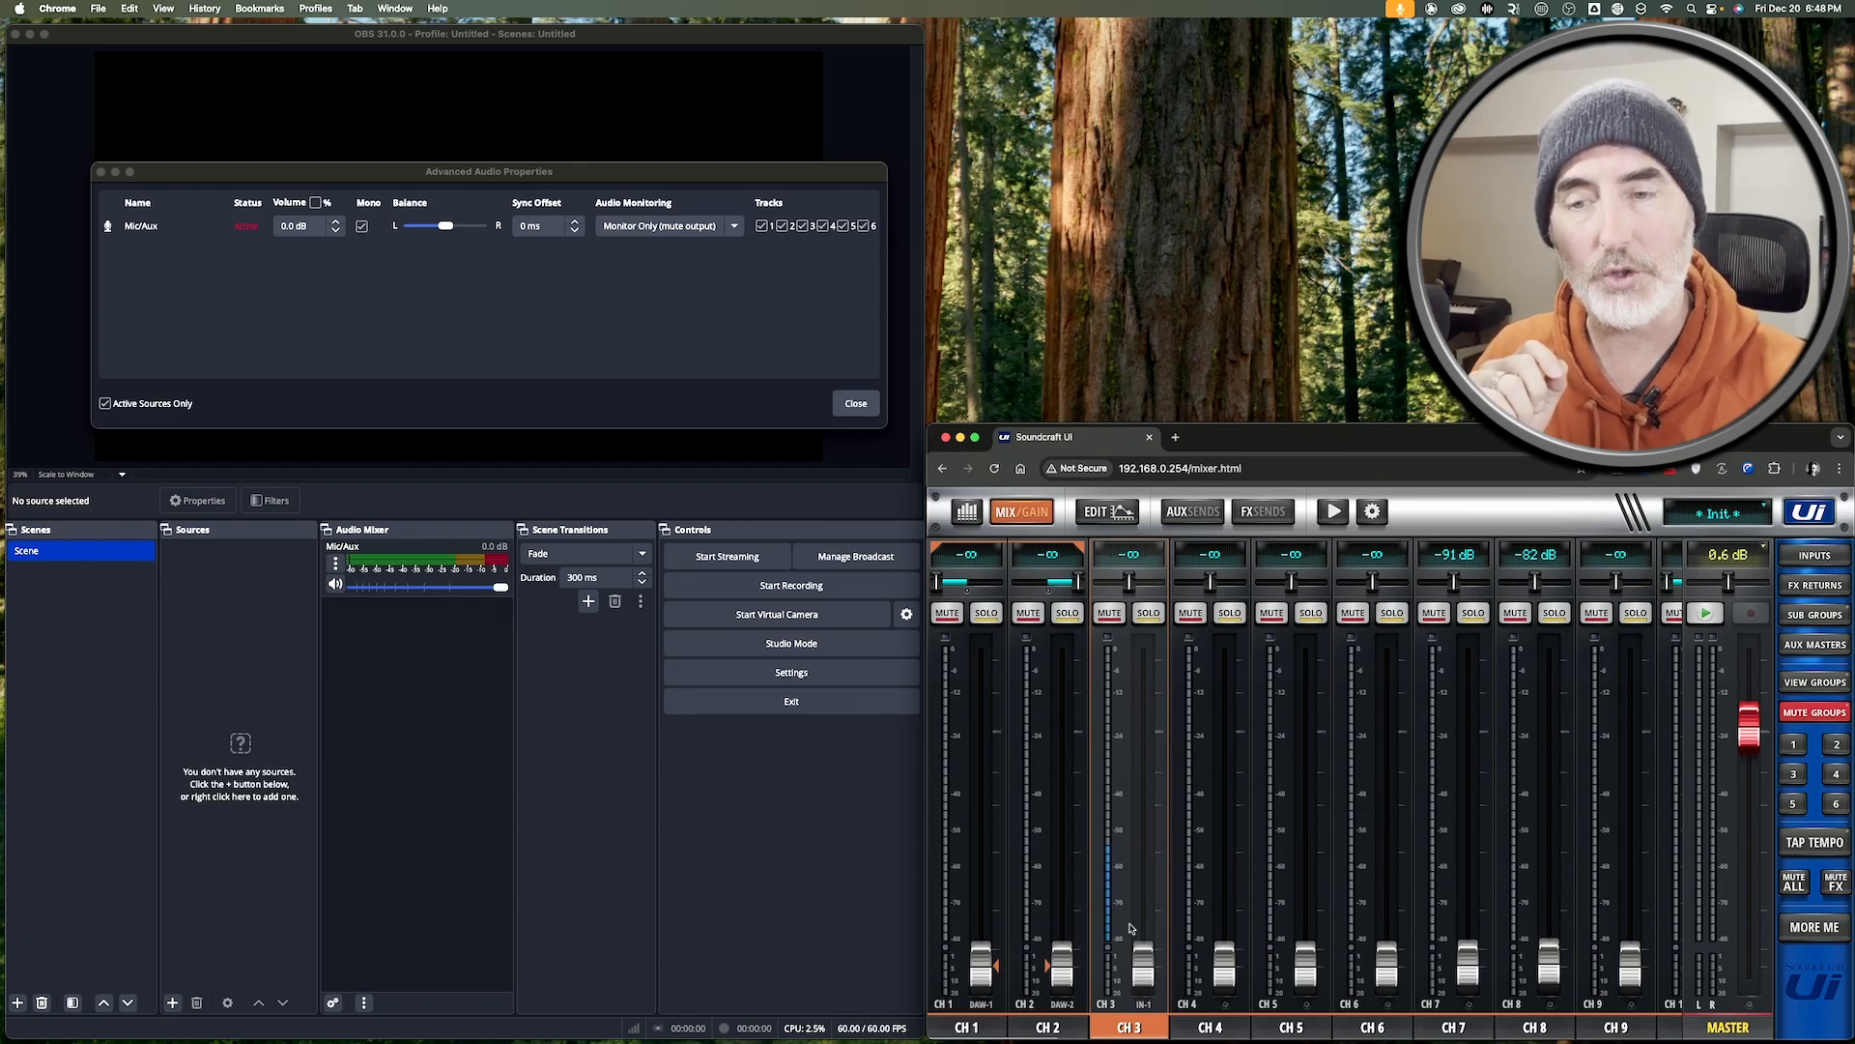
click(1108, 513)
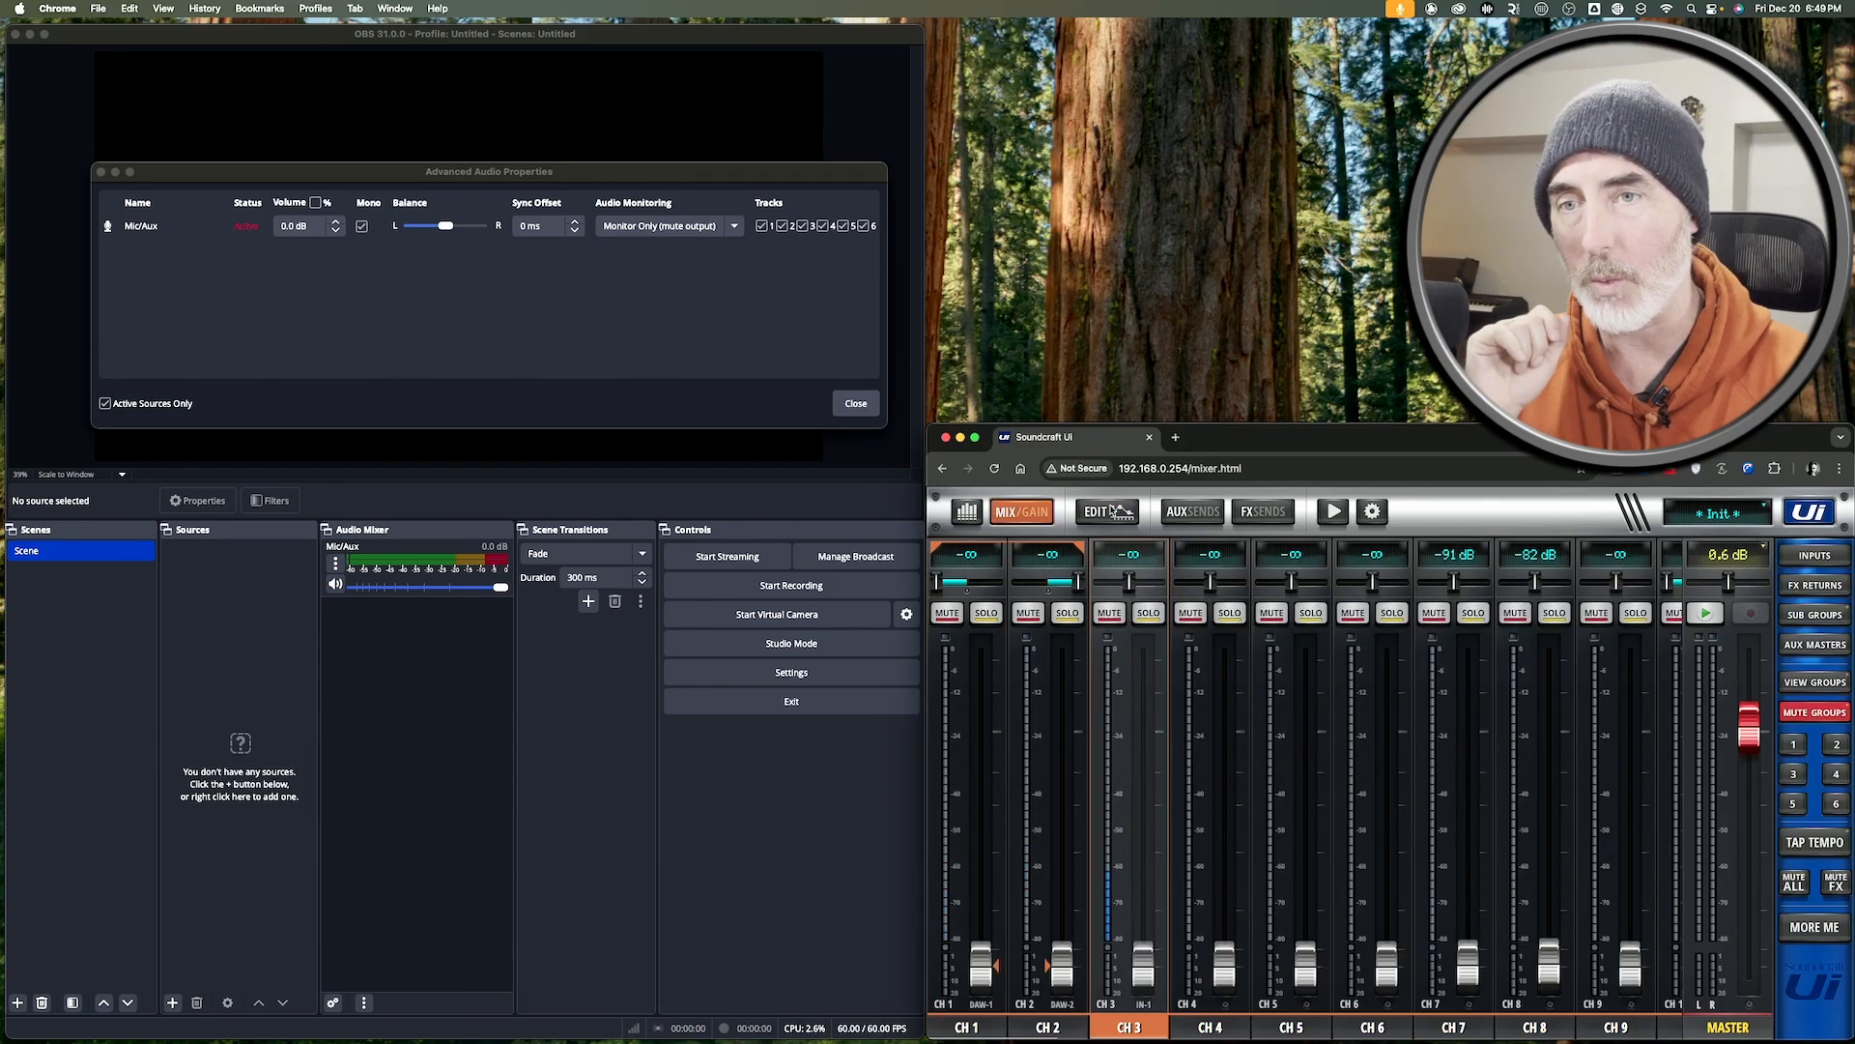
click(1111, 512)
mouse_move(1146, 974)
mouse_down()
mouse_move(1143, 715)
mouse_move(1153, 947)
mouse_up()
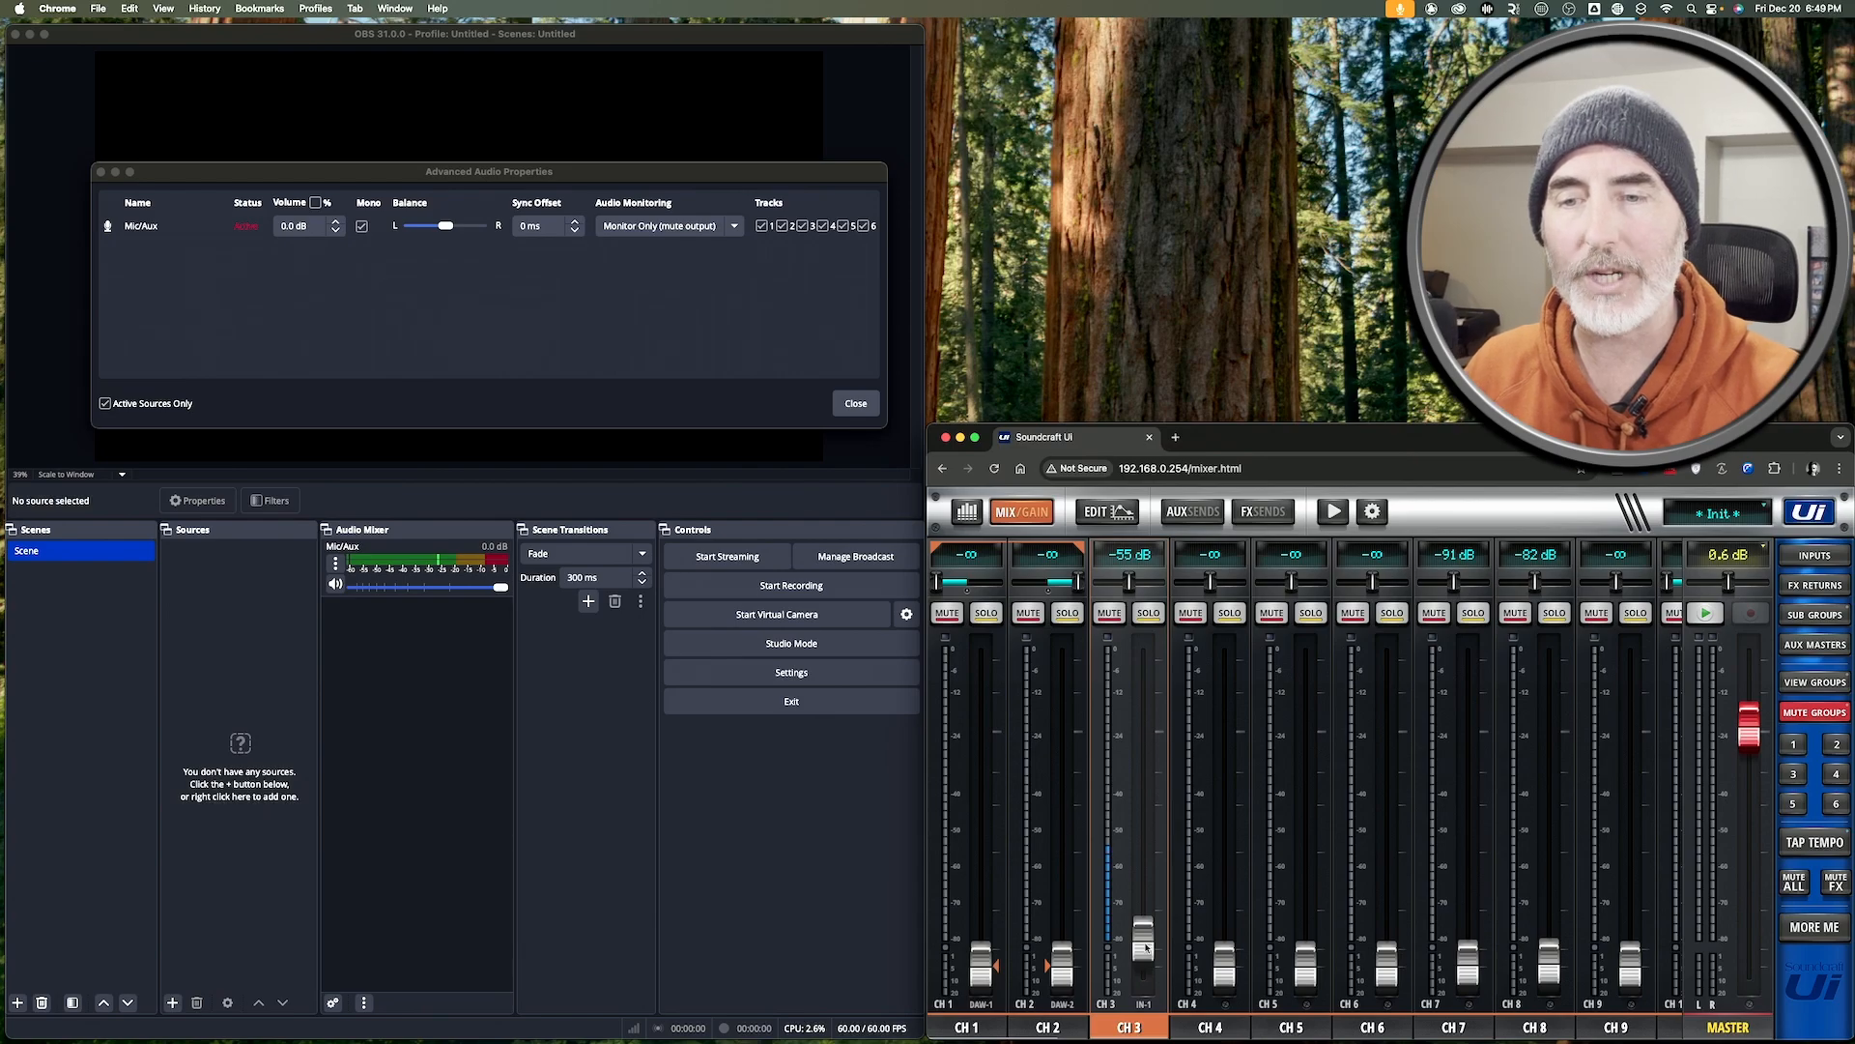
Raise the mixer's CH 3 fader to 0.0 dB and review the Mic/Aux monitoring options in OBS, keeping Monitor Only (mute output).
drag(1146, 948, 1145, 738)
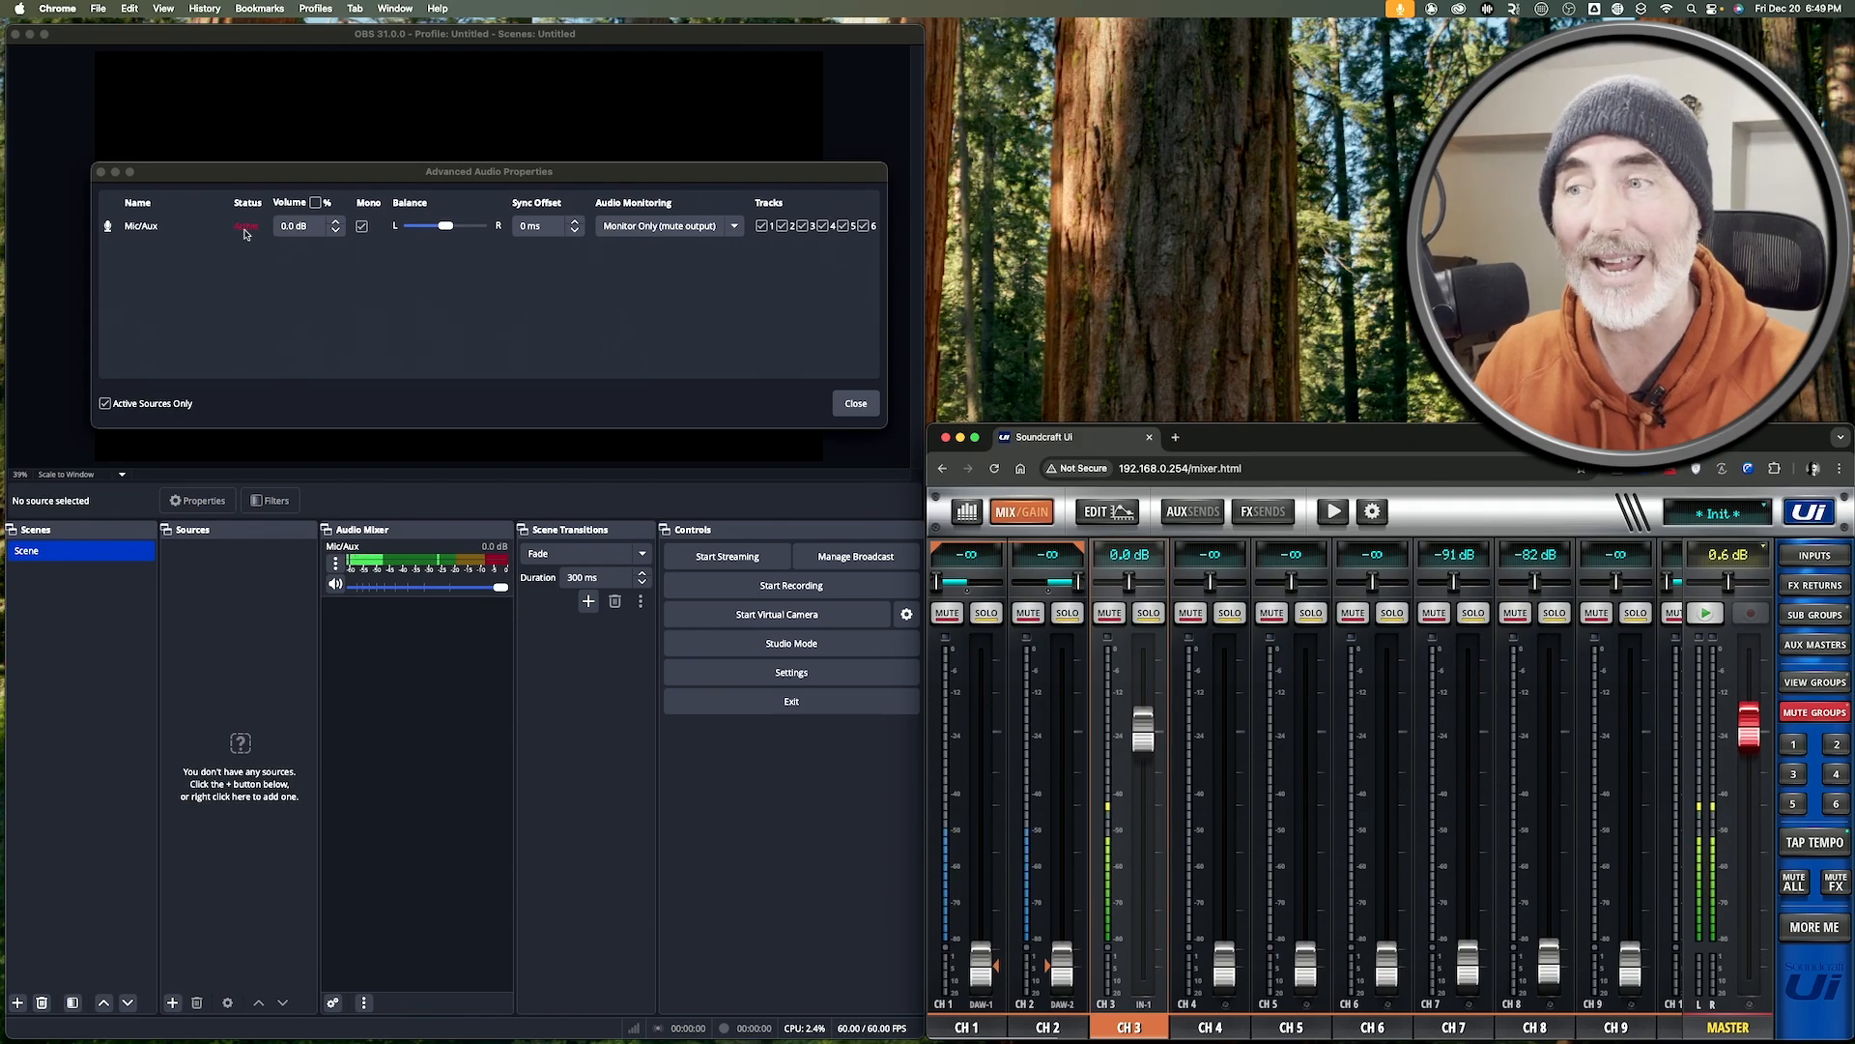
click(643, 230)
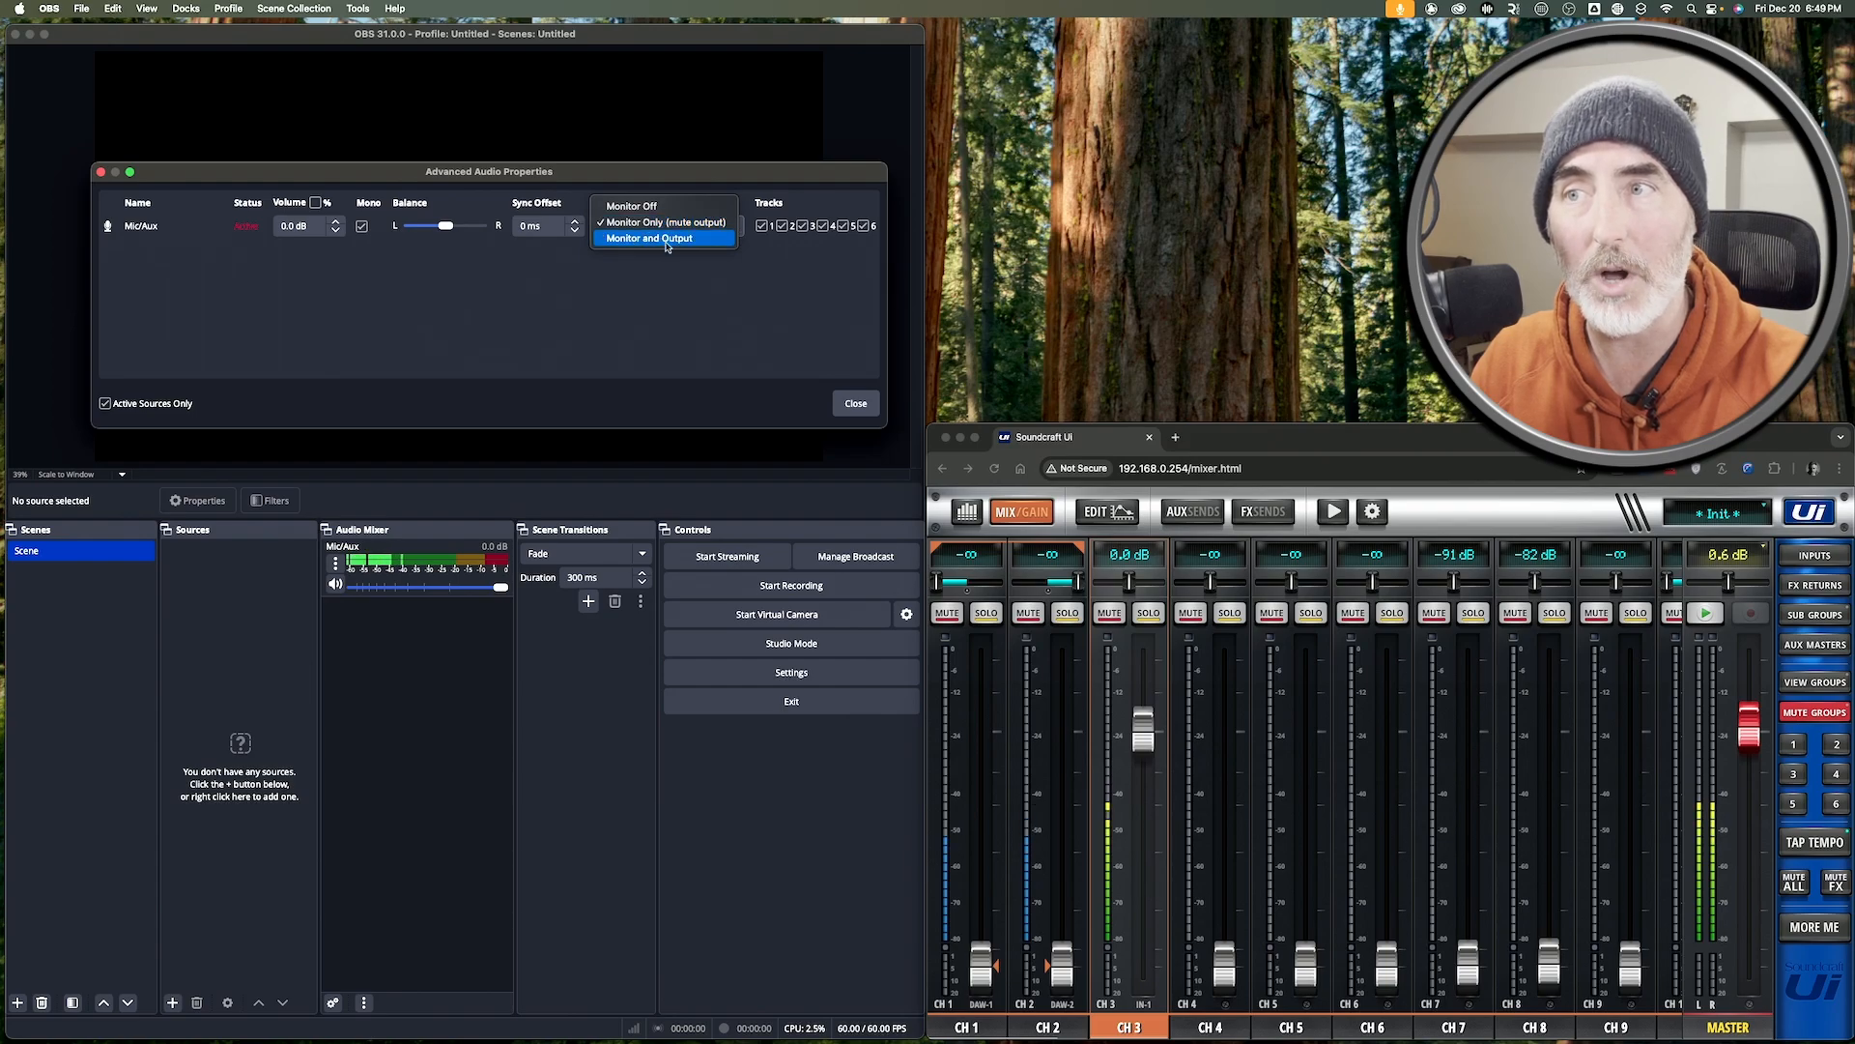
click(657, 222)
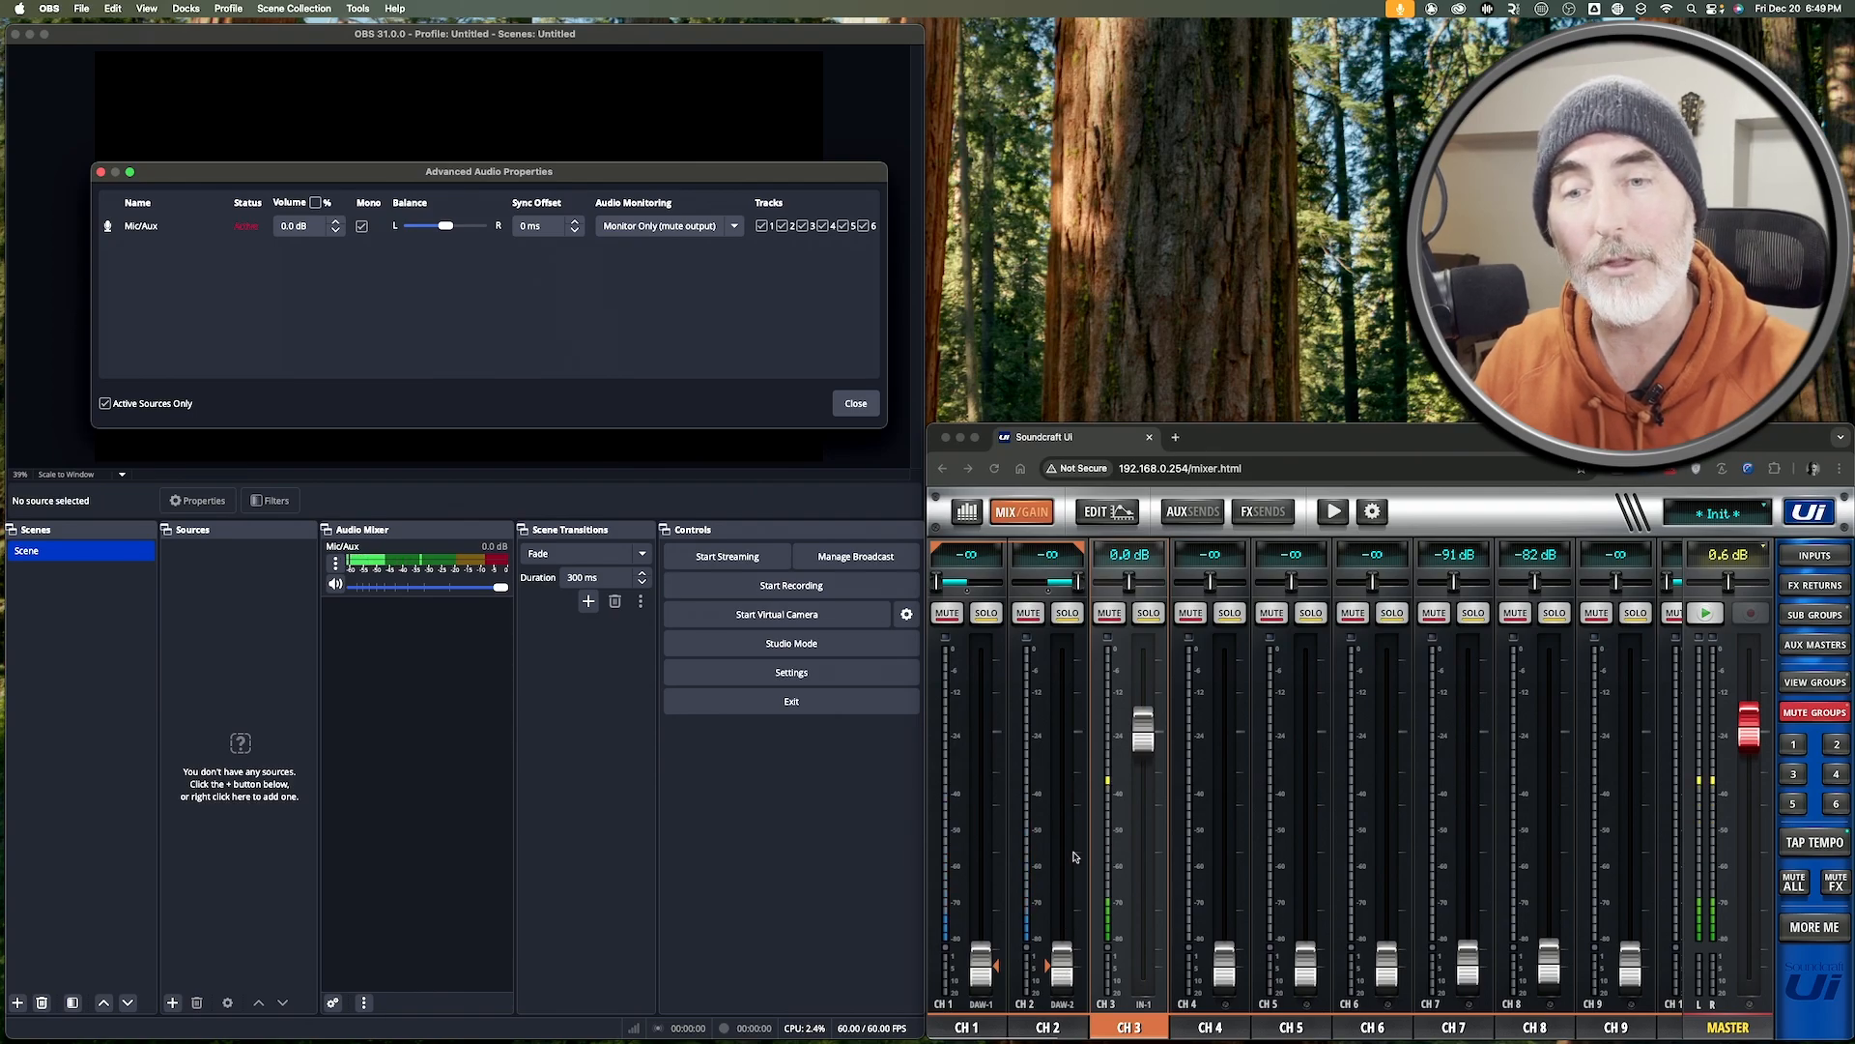
click(1747, 731)
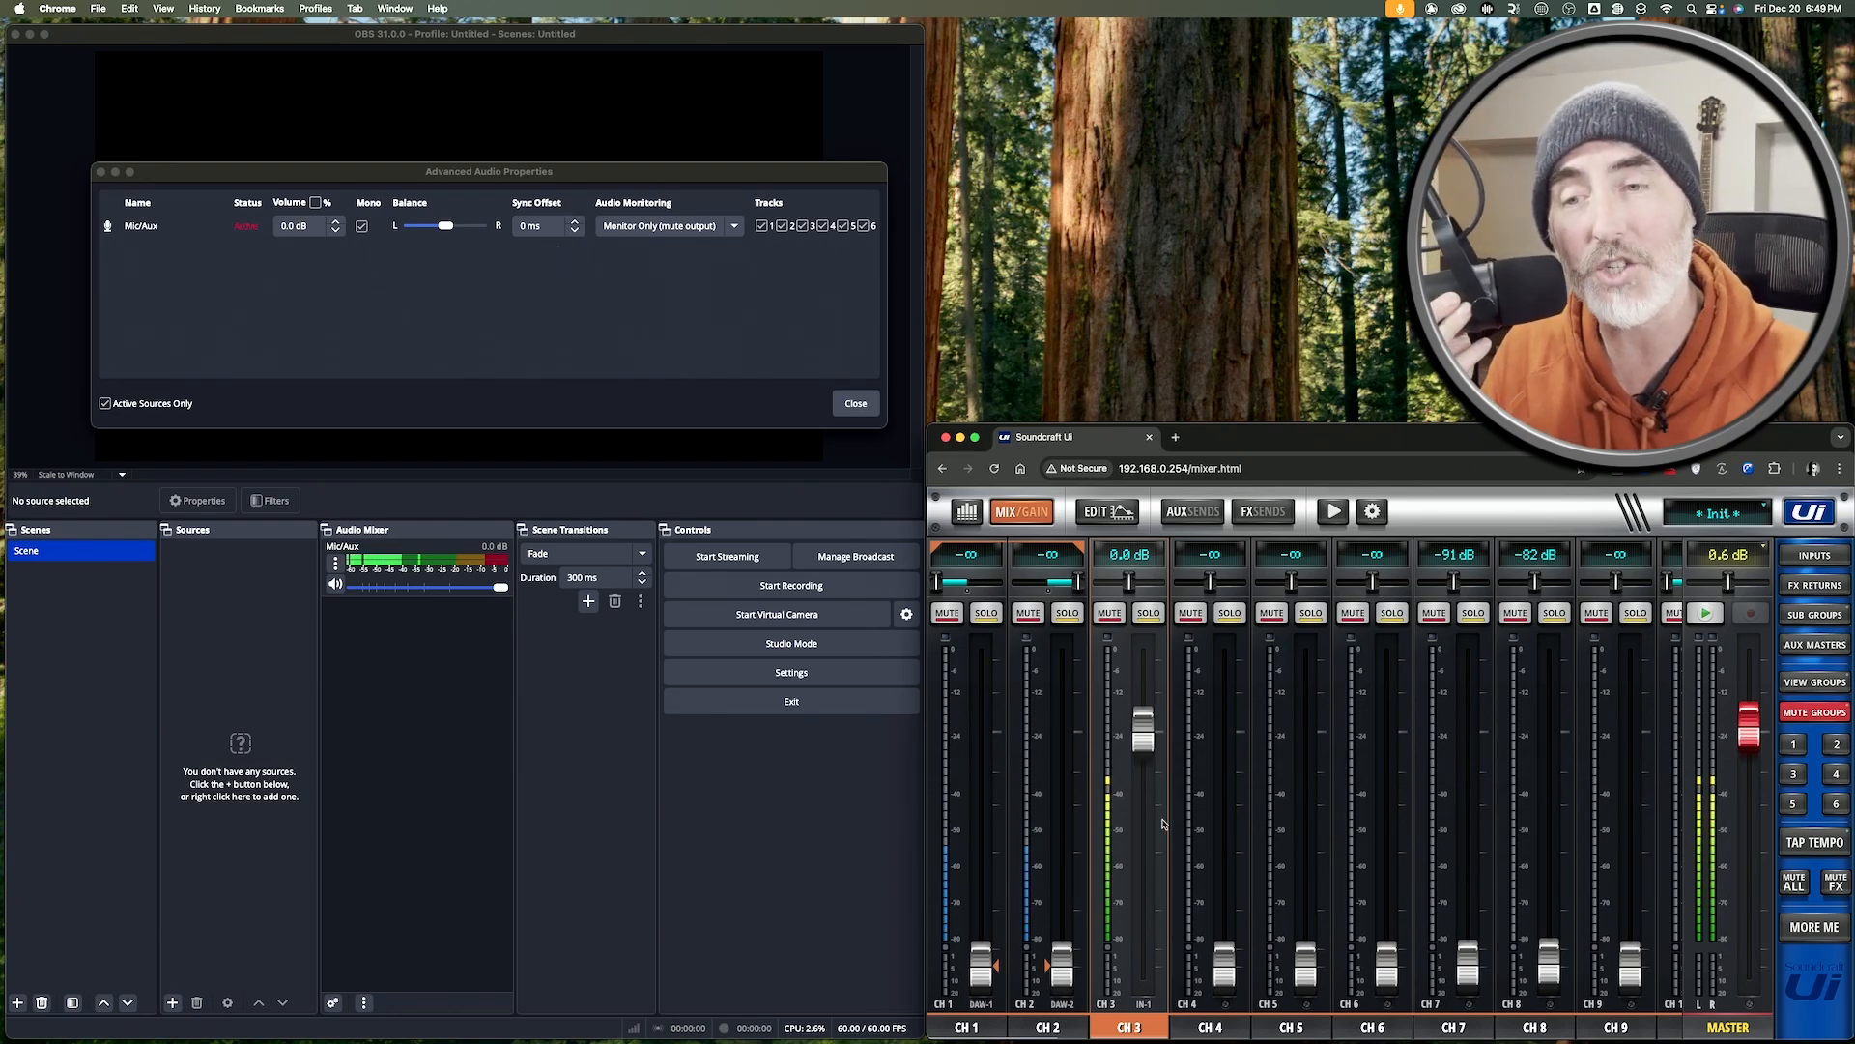
In the mixer, nudge the CH 3 fader to 1.0 dB, select CH 2, and pull CH 3 fully down to -∞.
drag(1143, 739, 1146, 732)
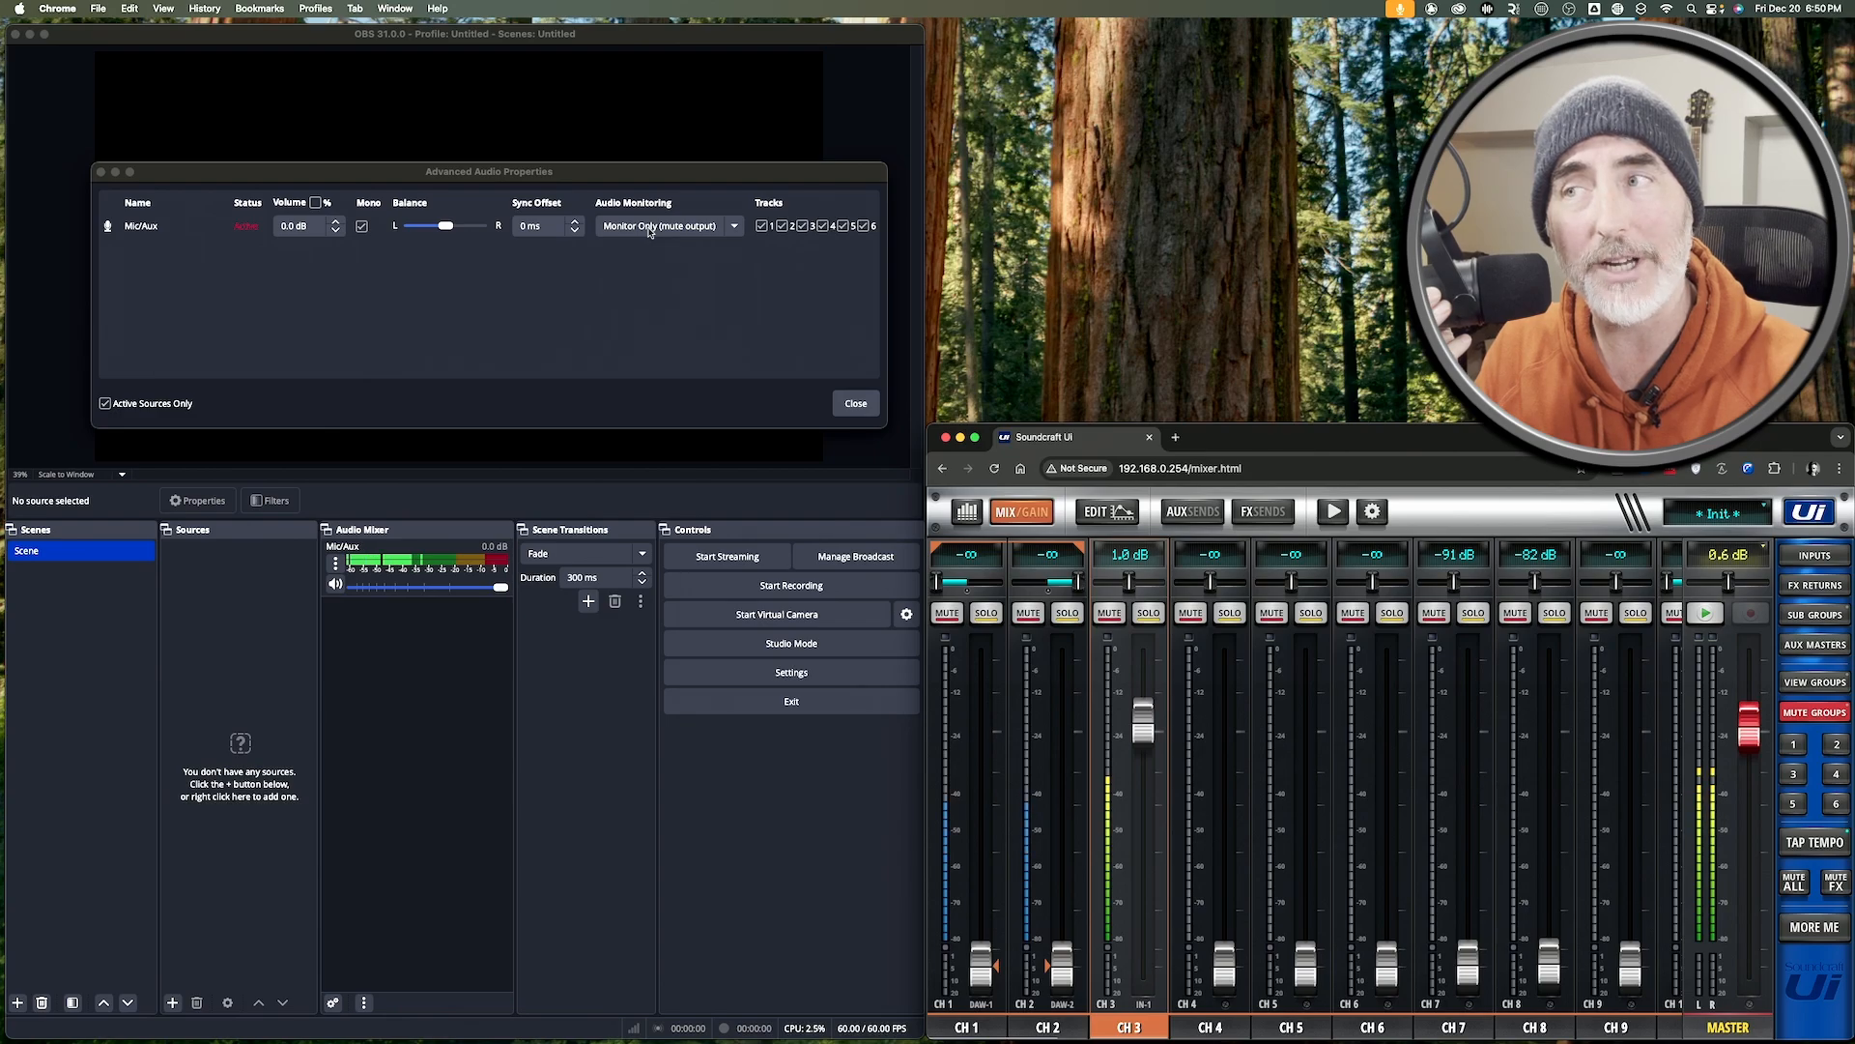
click(1061, 974)
mouse_move(1061, 974)
mouse_down()
mouse_move(1070, 719)
mouse_move(1072, 966)
mouse_up()
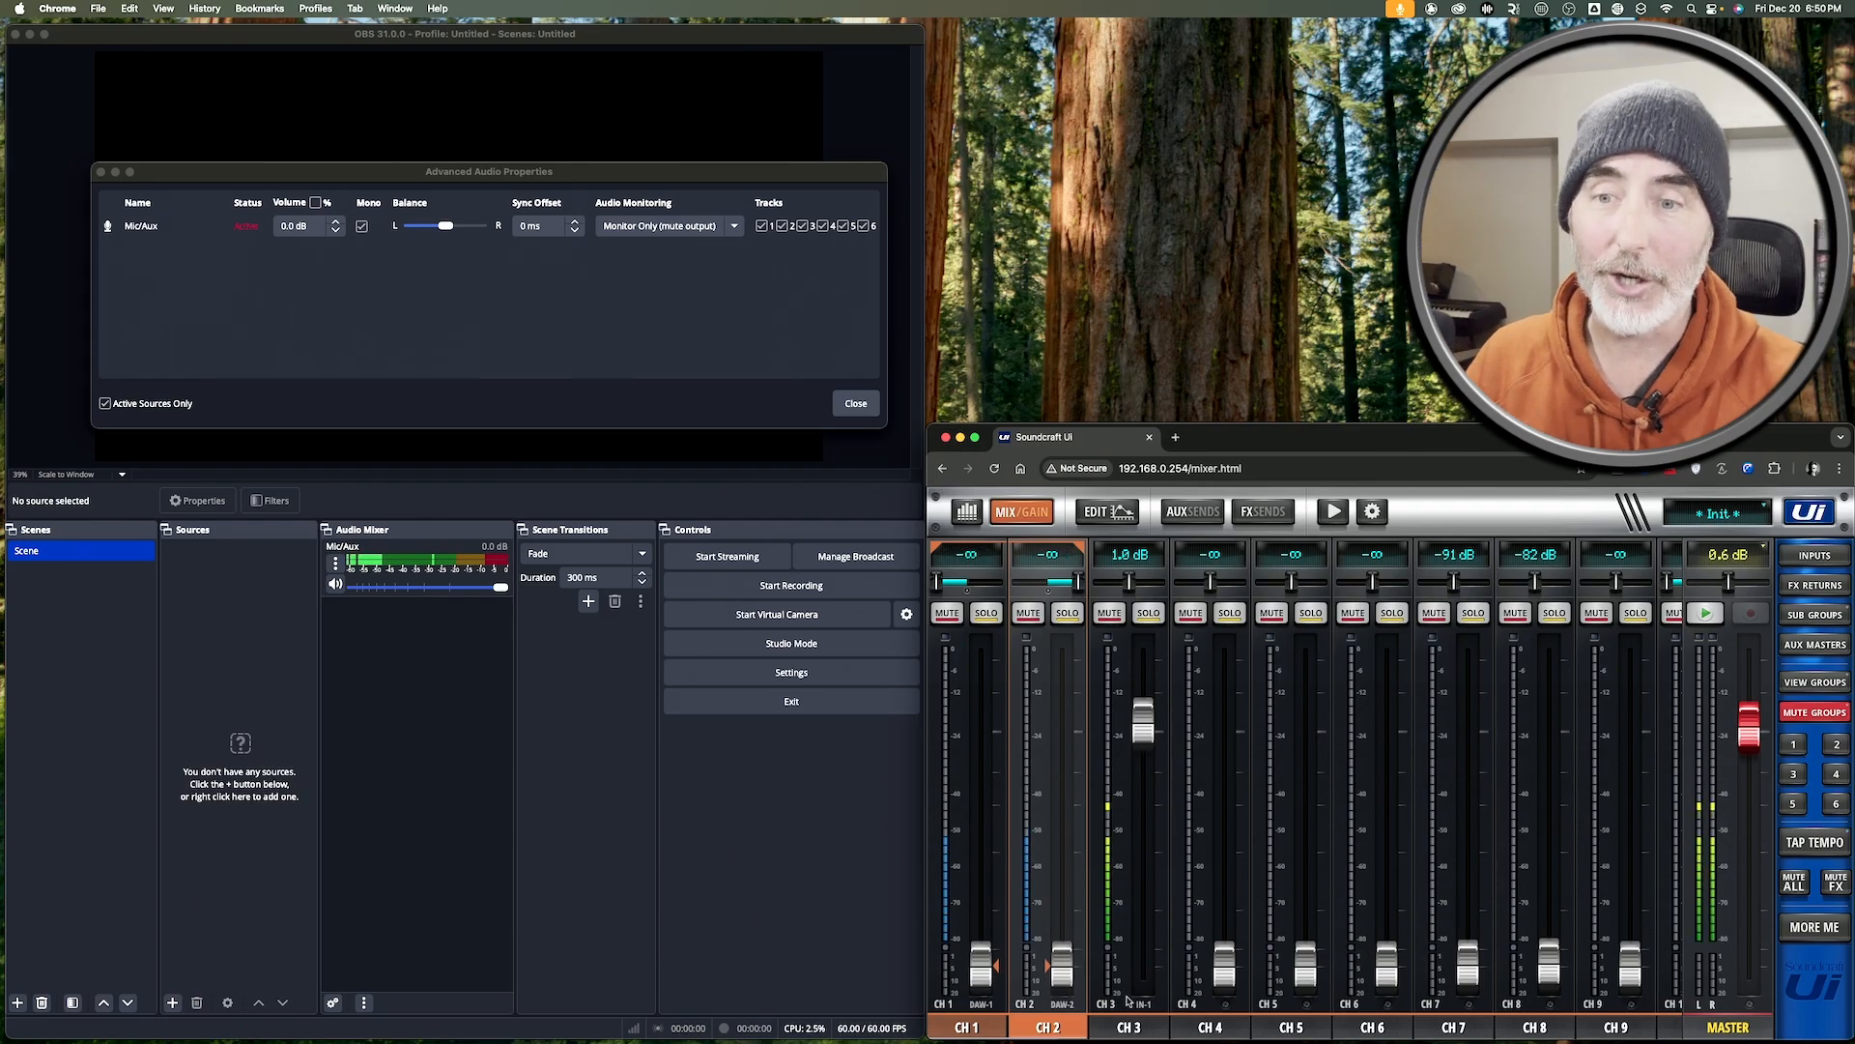
drag(1146, 726, 1166, 978)
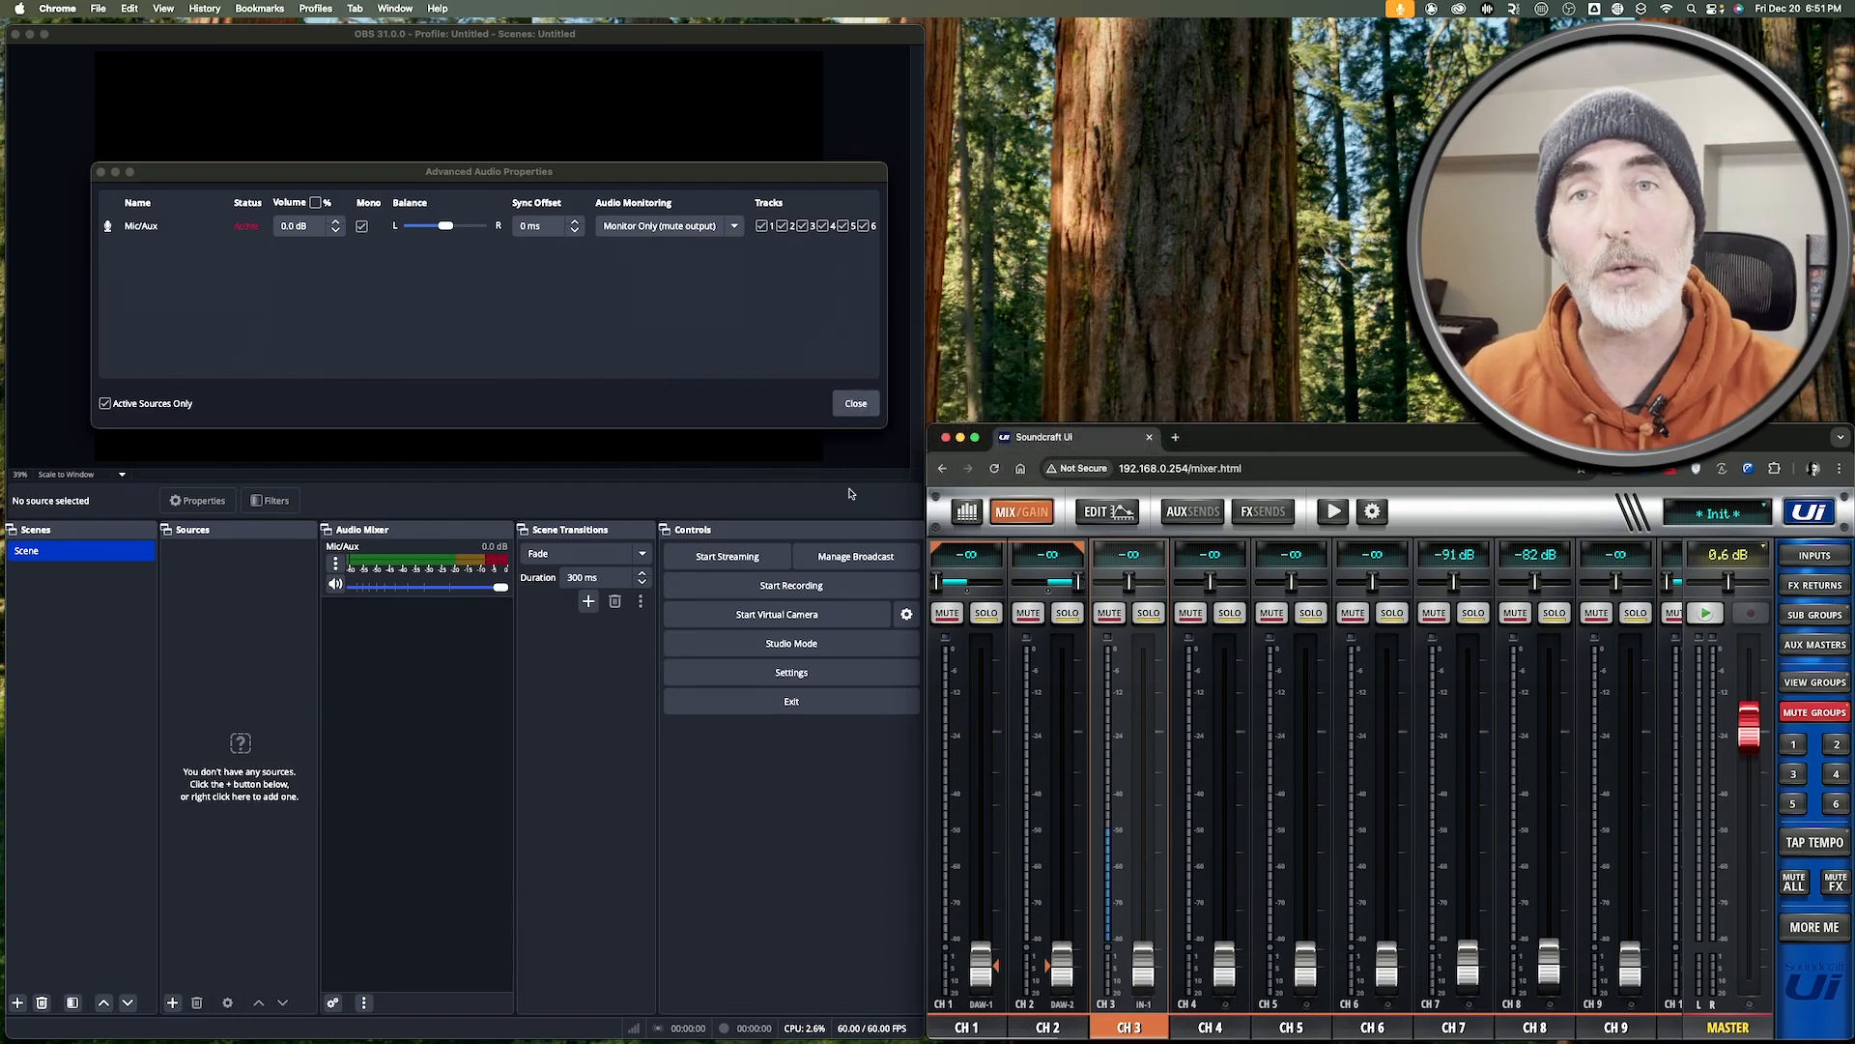
In the AUX 1 sends, raise the linked CH 1 and CH 2 to about -24 dB and CH 3 to about -11.9 dB.
click(1191, 515)
drag(1063, 967, 1063, 875)
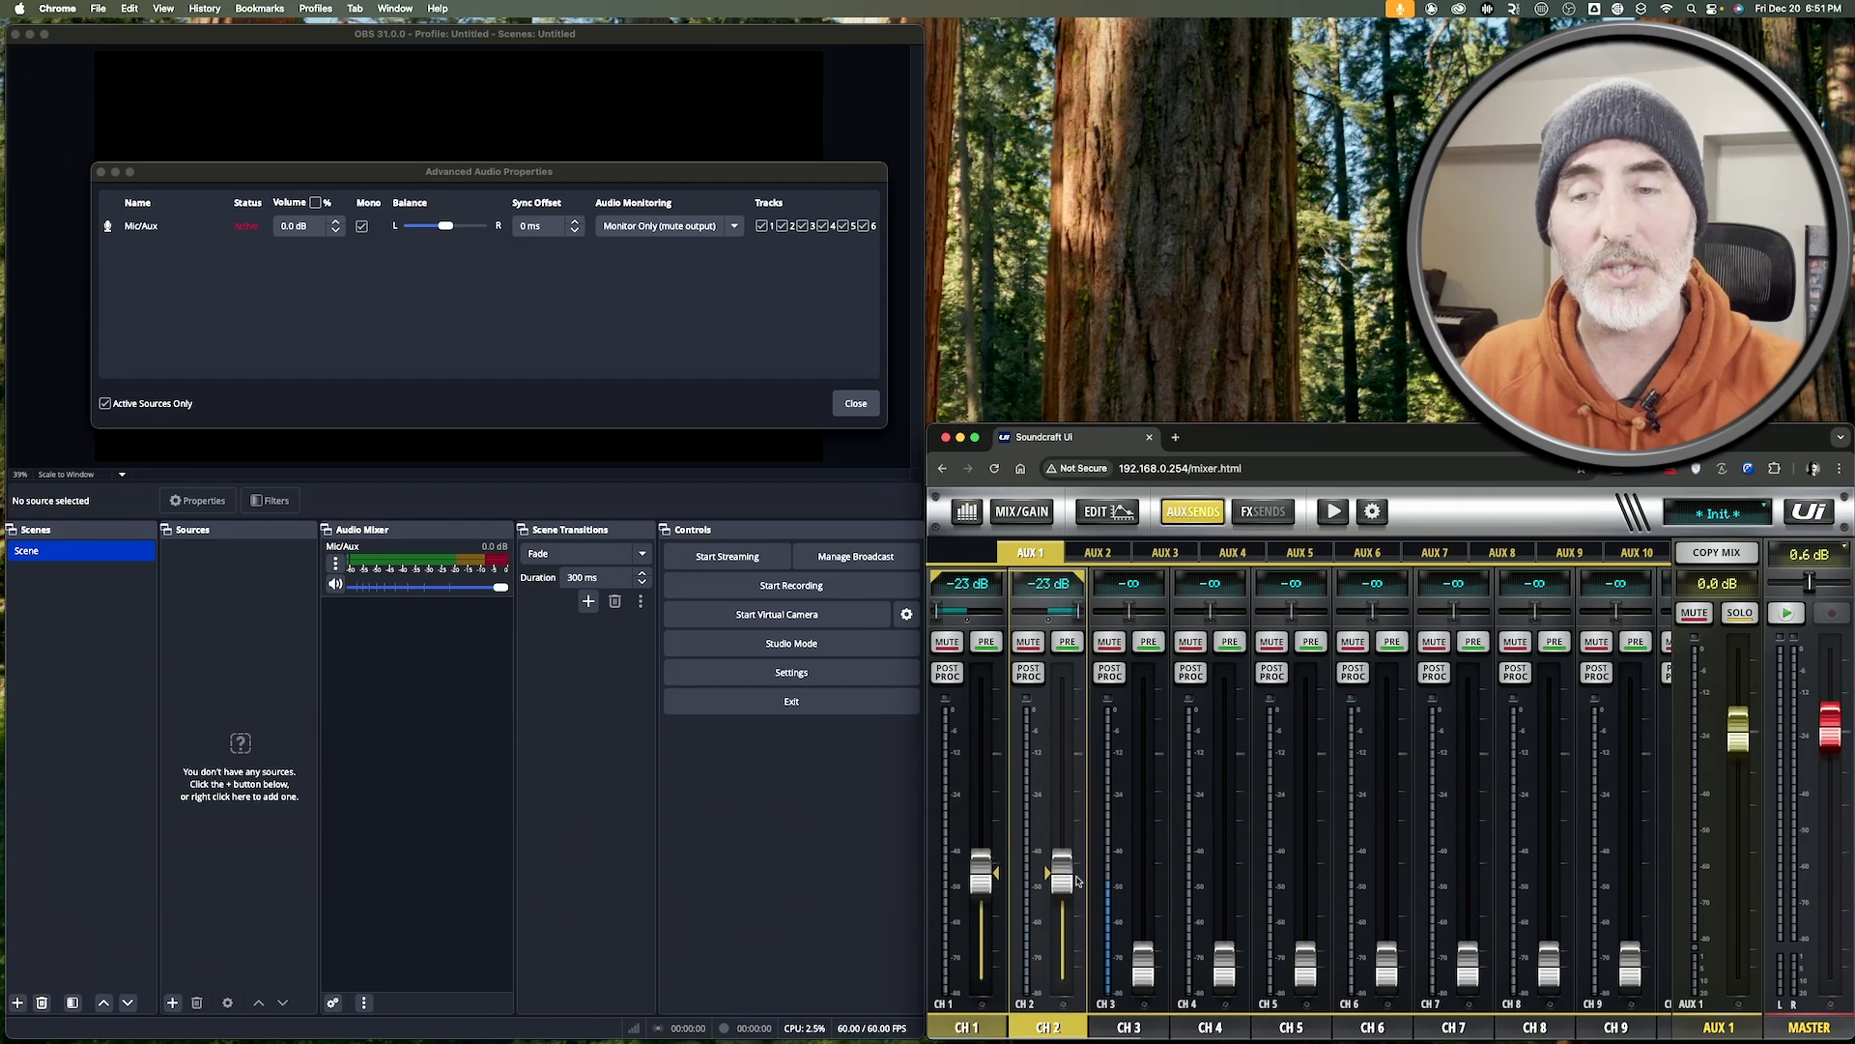
drag(1144, 961, 1143, 826)
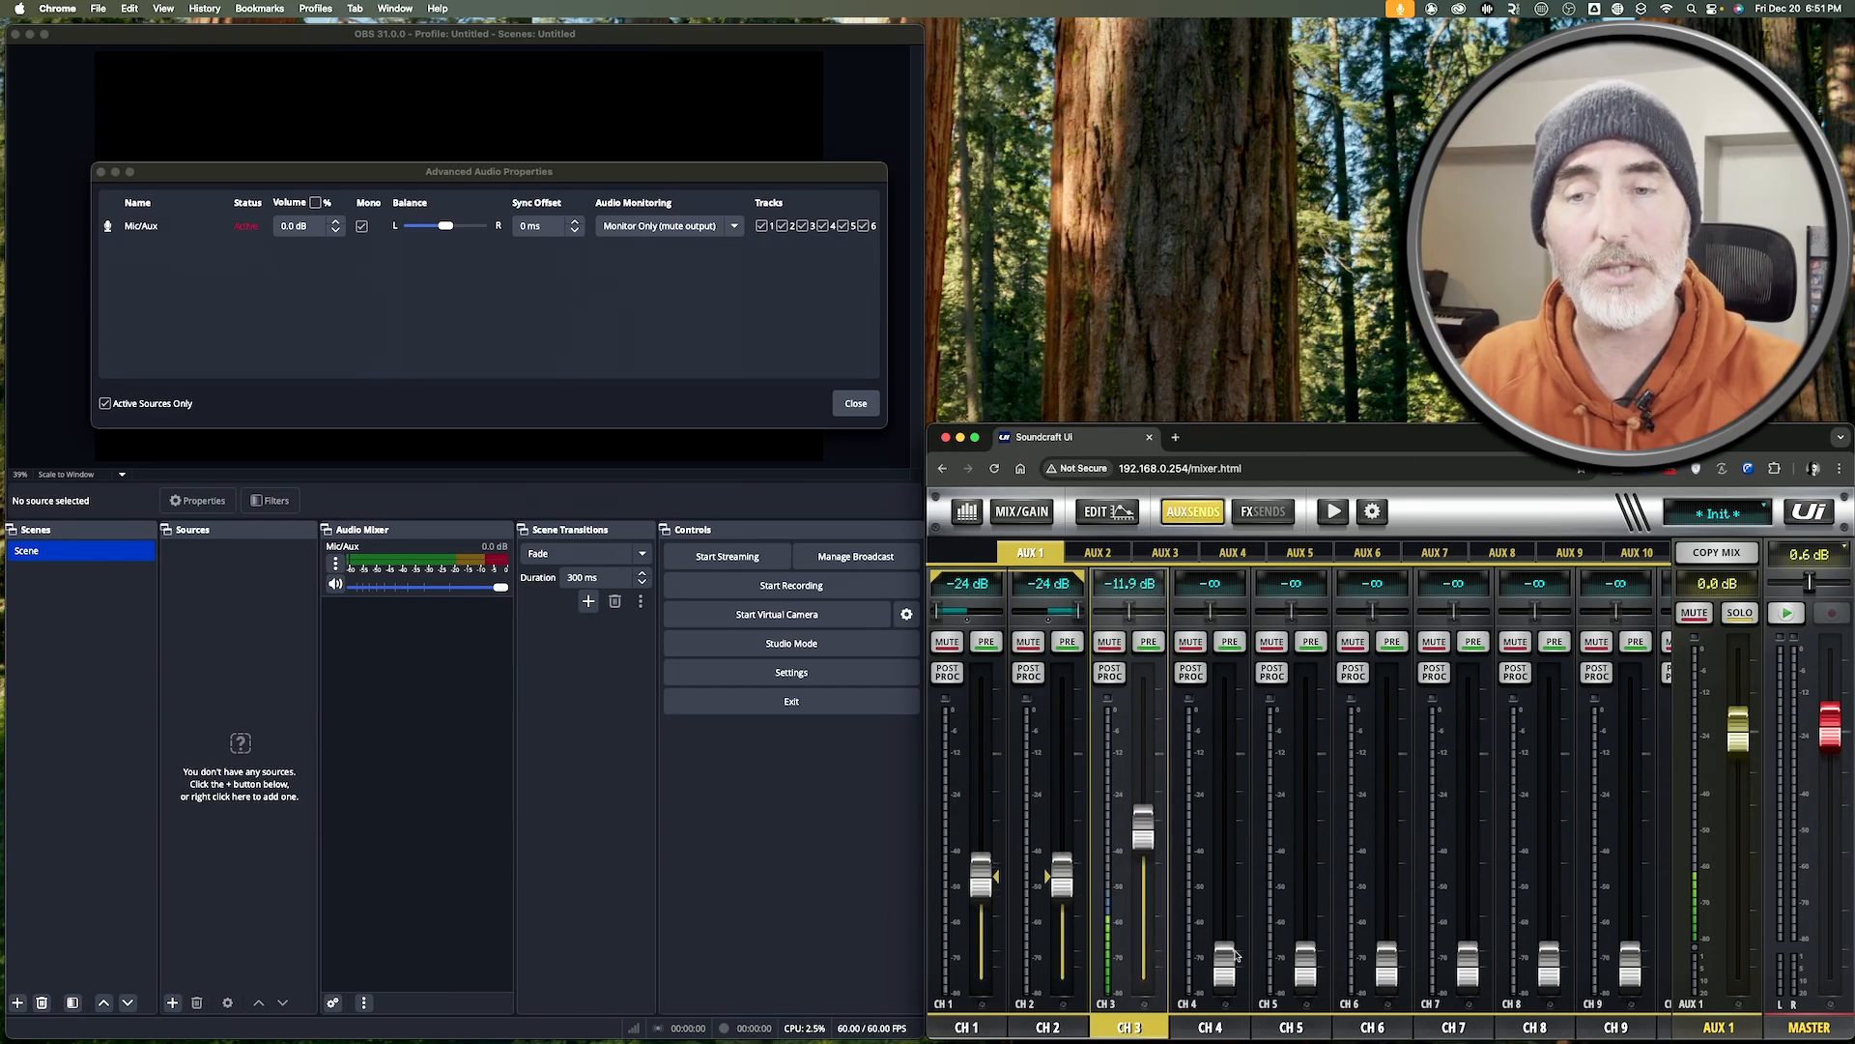
Raise the AUX 1 sends of CH 4 to about -12.7 dB and CH 5 to about -15.2 dB, with the AUX 1 master at 0.2 dB.
drag(1235, 955, 1233, 822)
drag(1313, 954, 1312, 831)
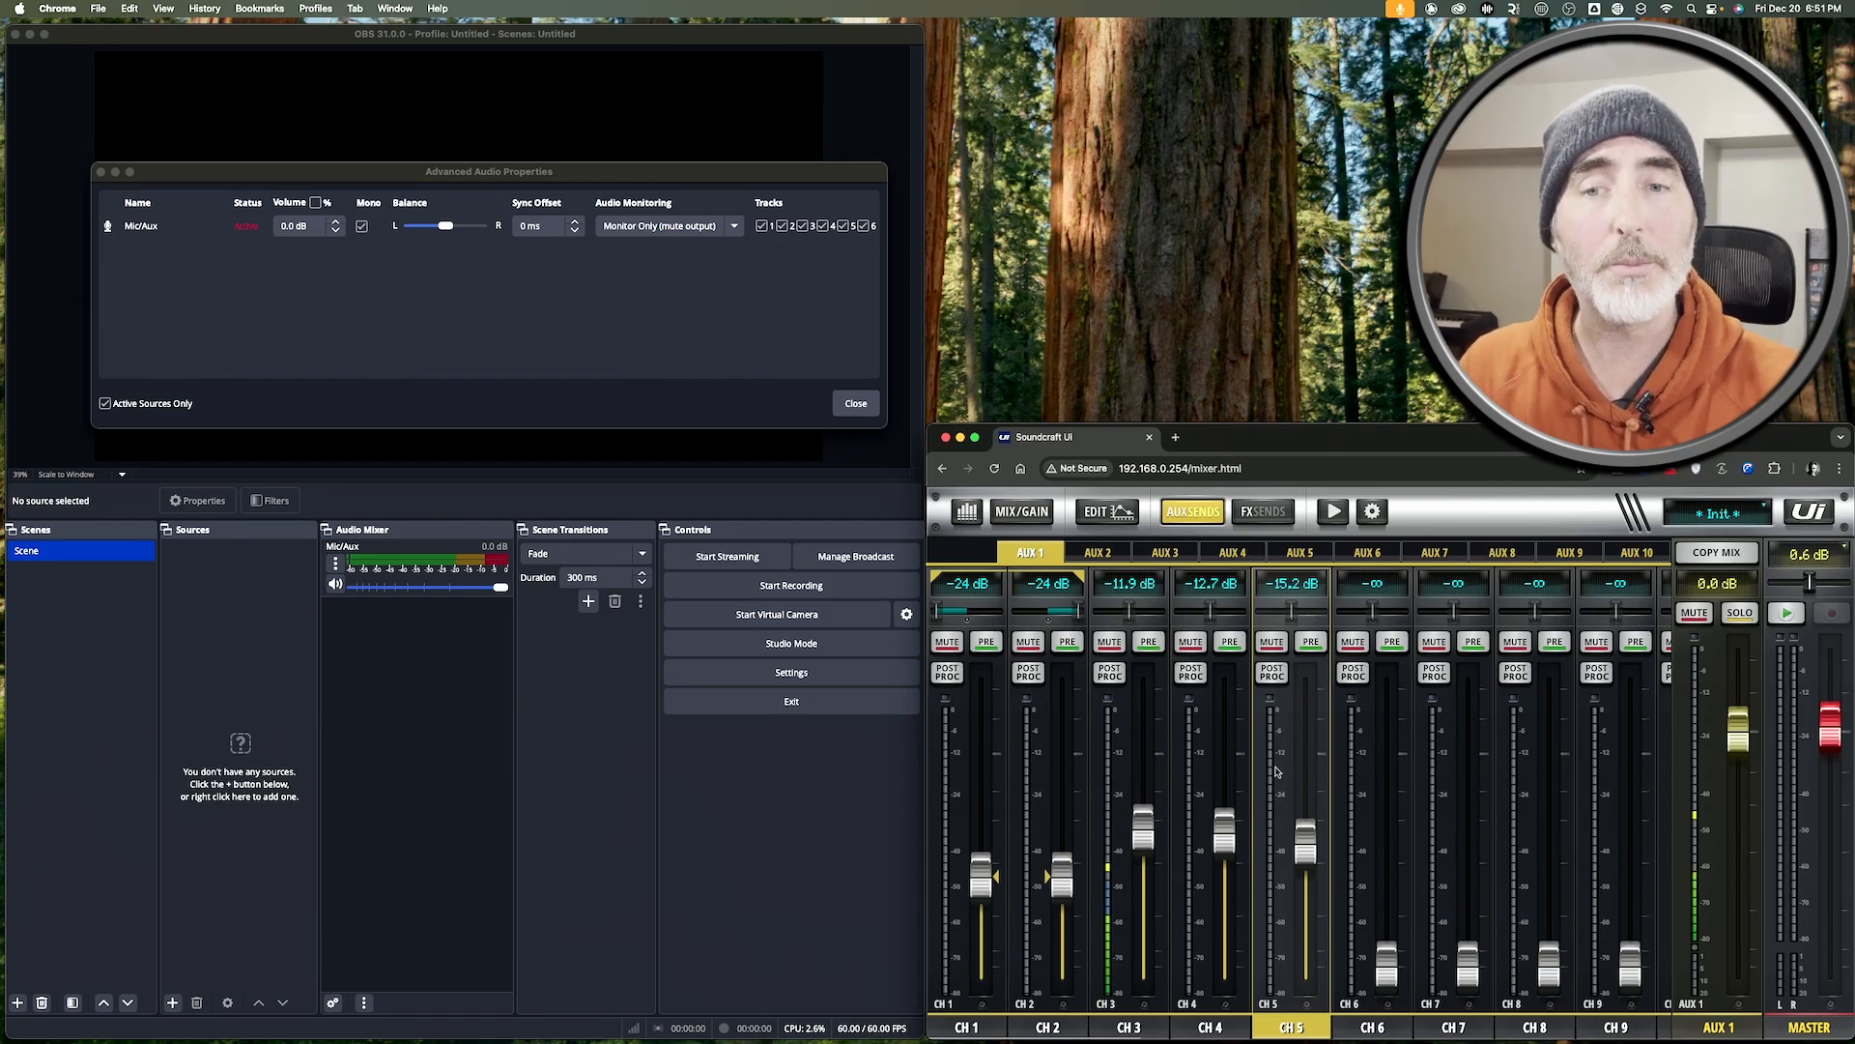
mouse_move(1745, 735)
mouse_down()
mouse_move(1745, 922)
mouse_move(1745, 733)
mouse_up()
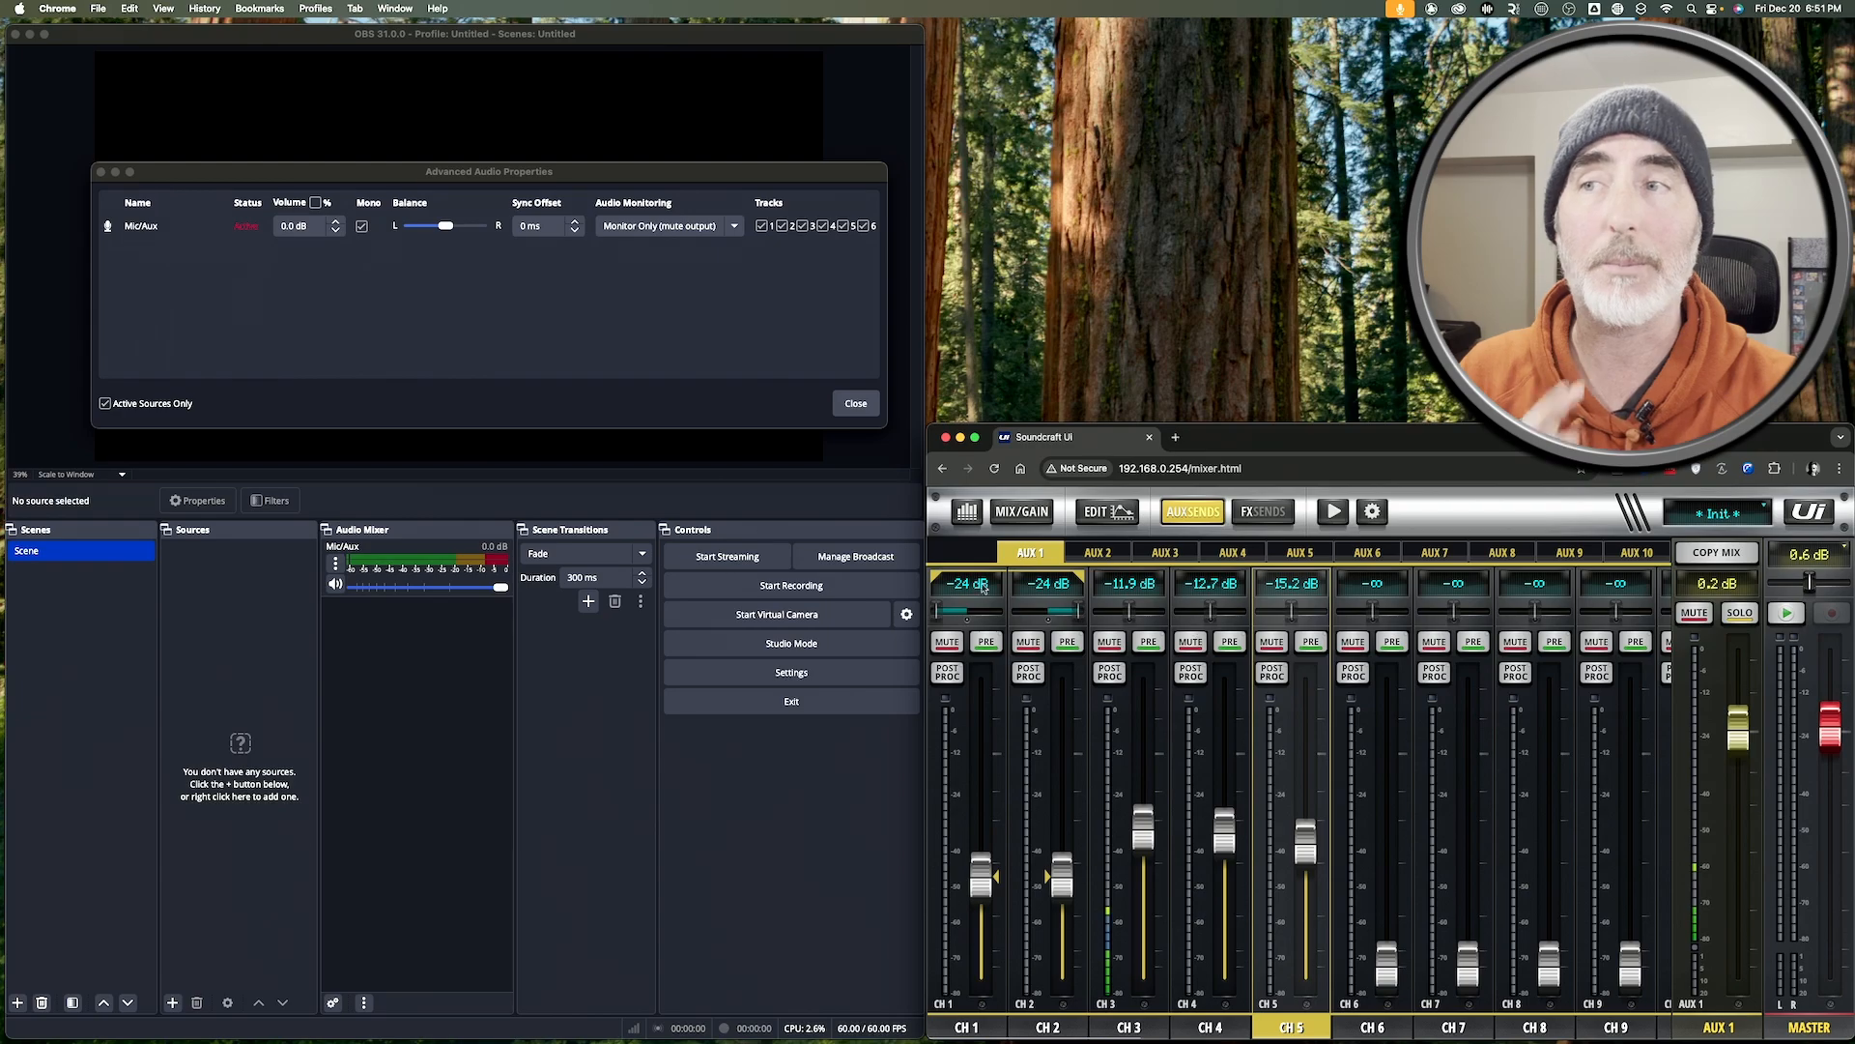
In the OBS Mic/Aux properties, assign In 3 to Channel 1 and None to Channel 2, and accept the settings.
click(475, 701)
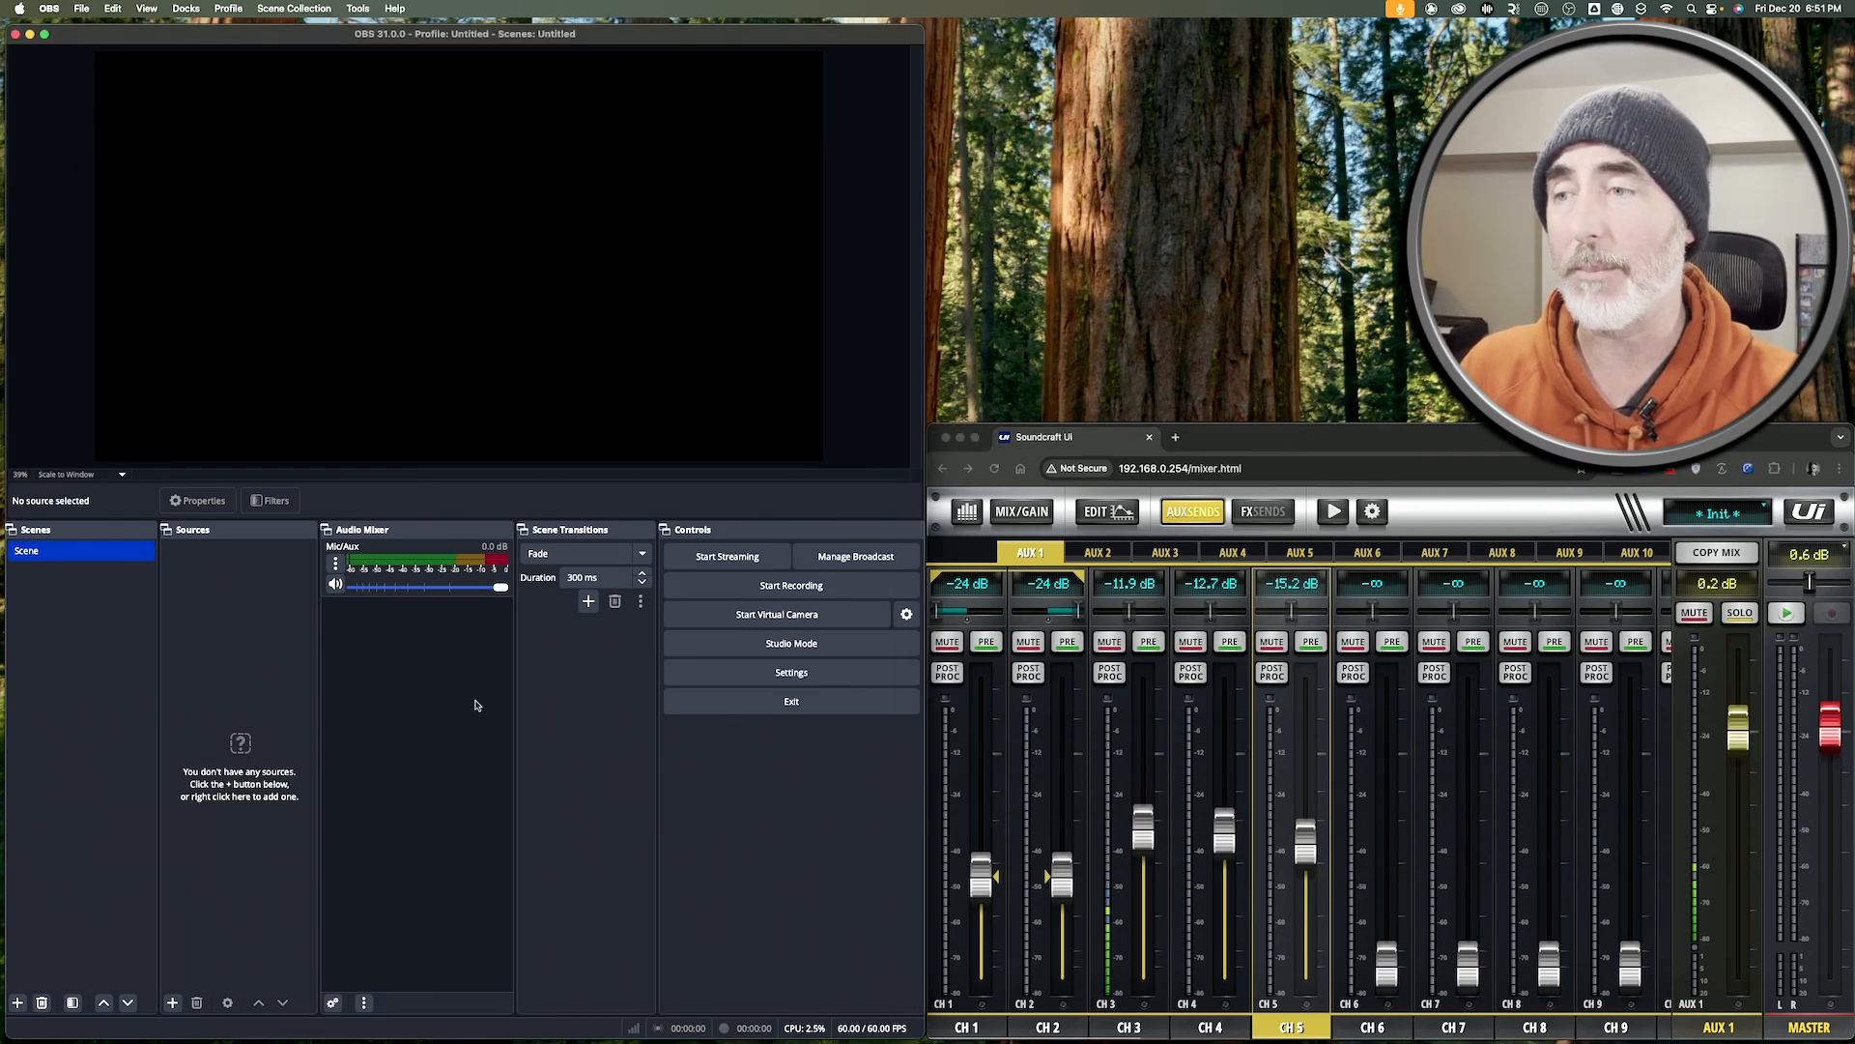
click(336, 564)
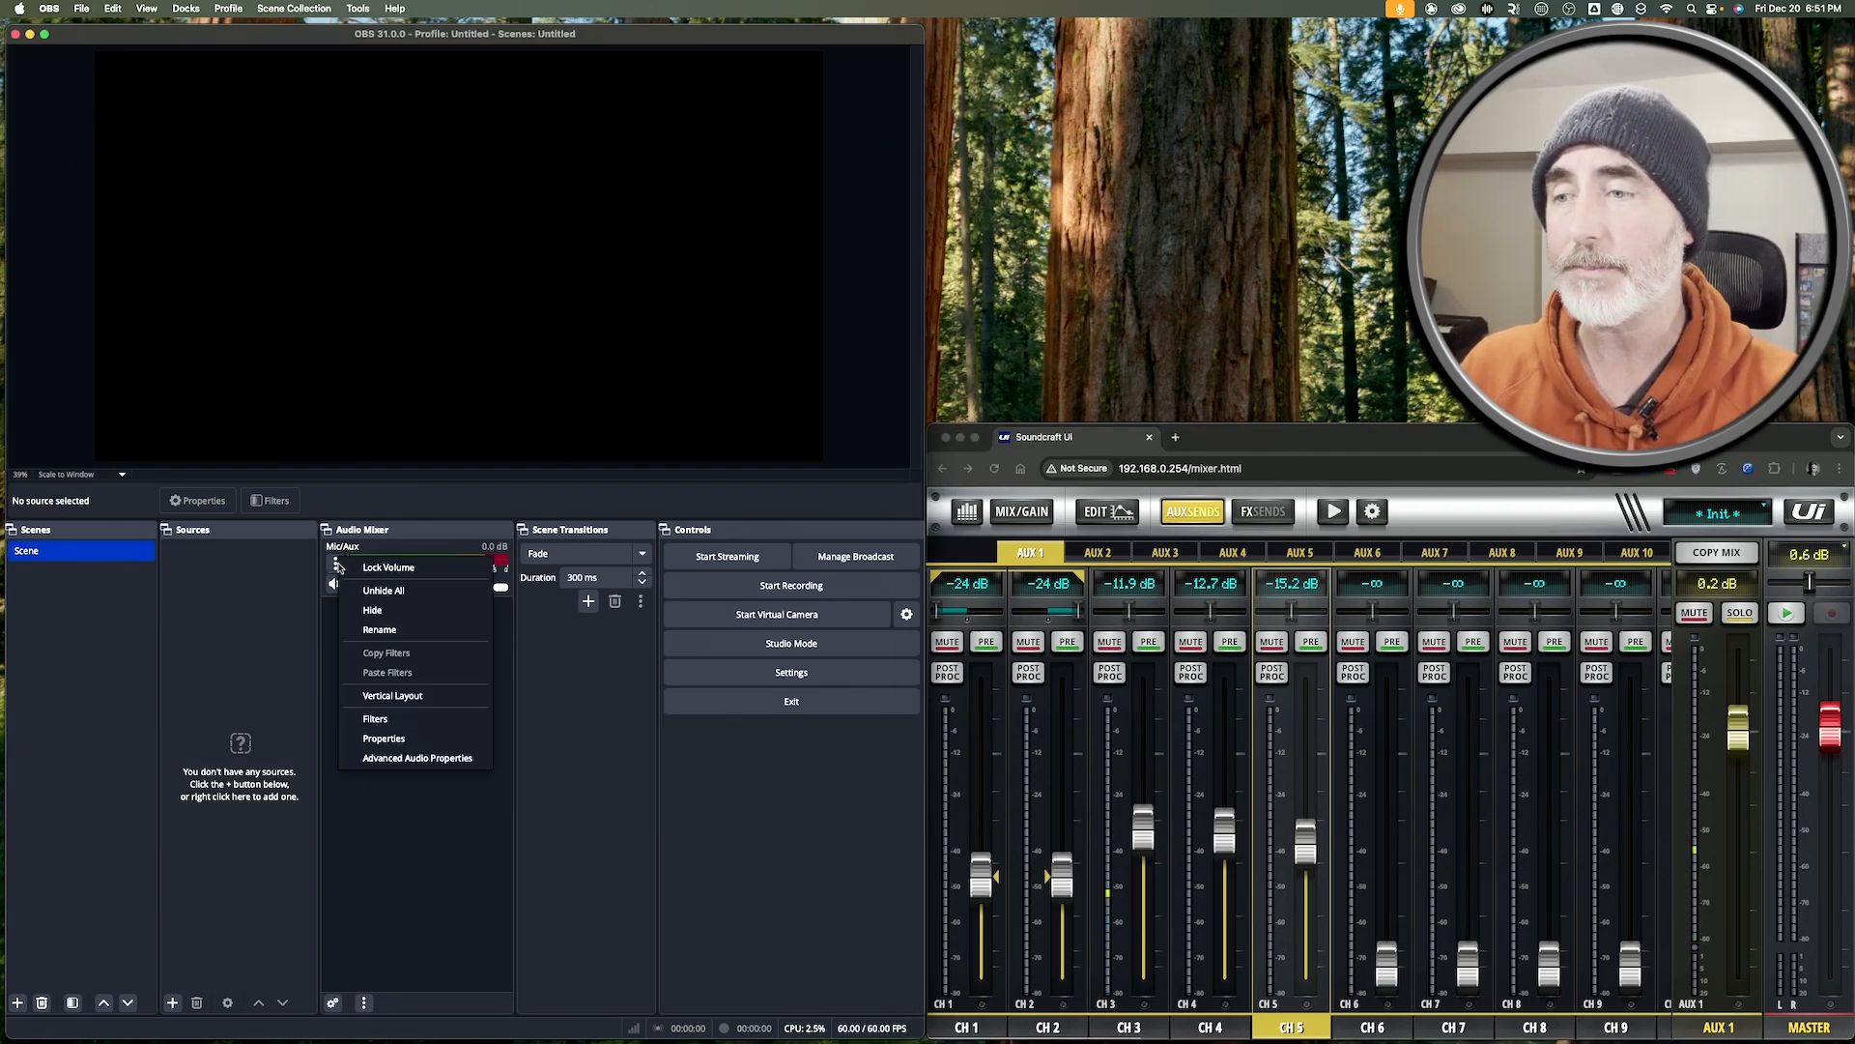
click(404, 739)
click(344, 415)
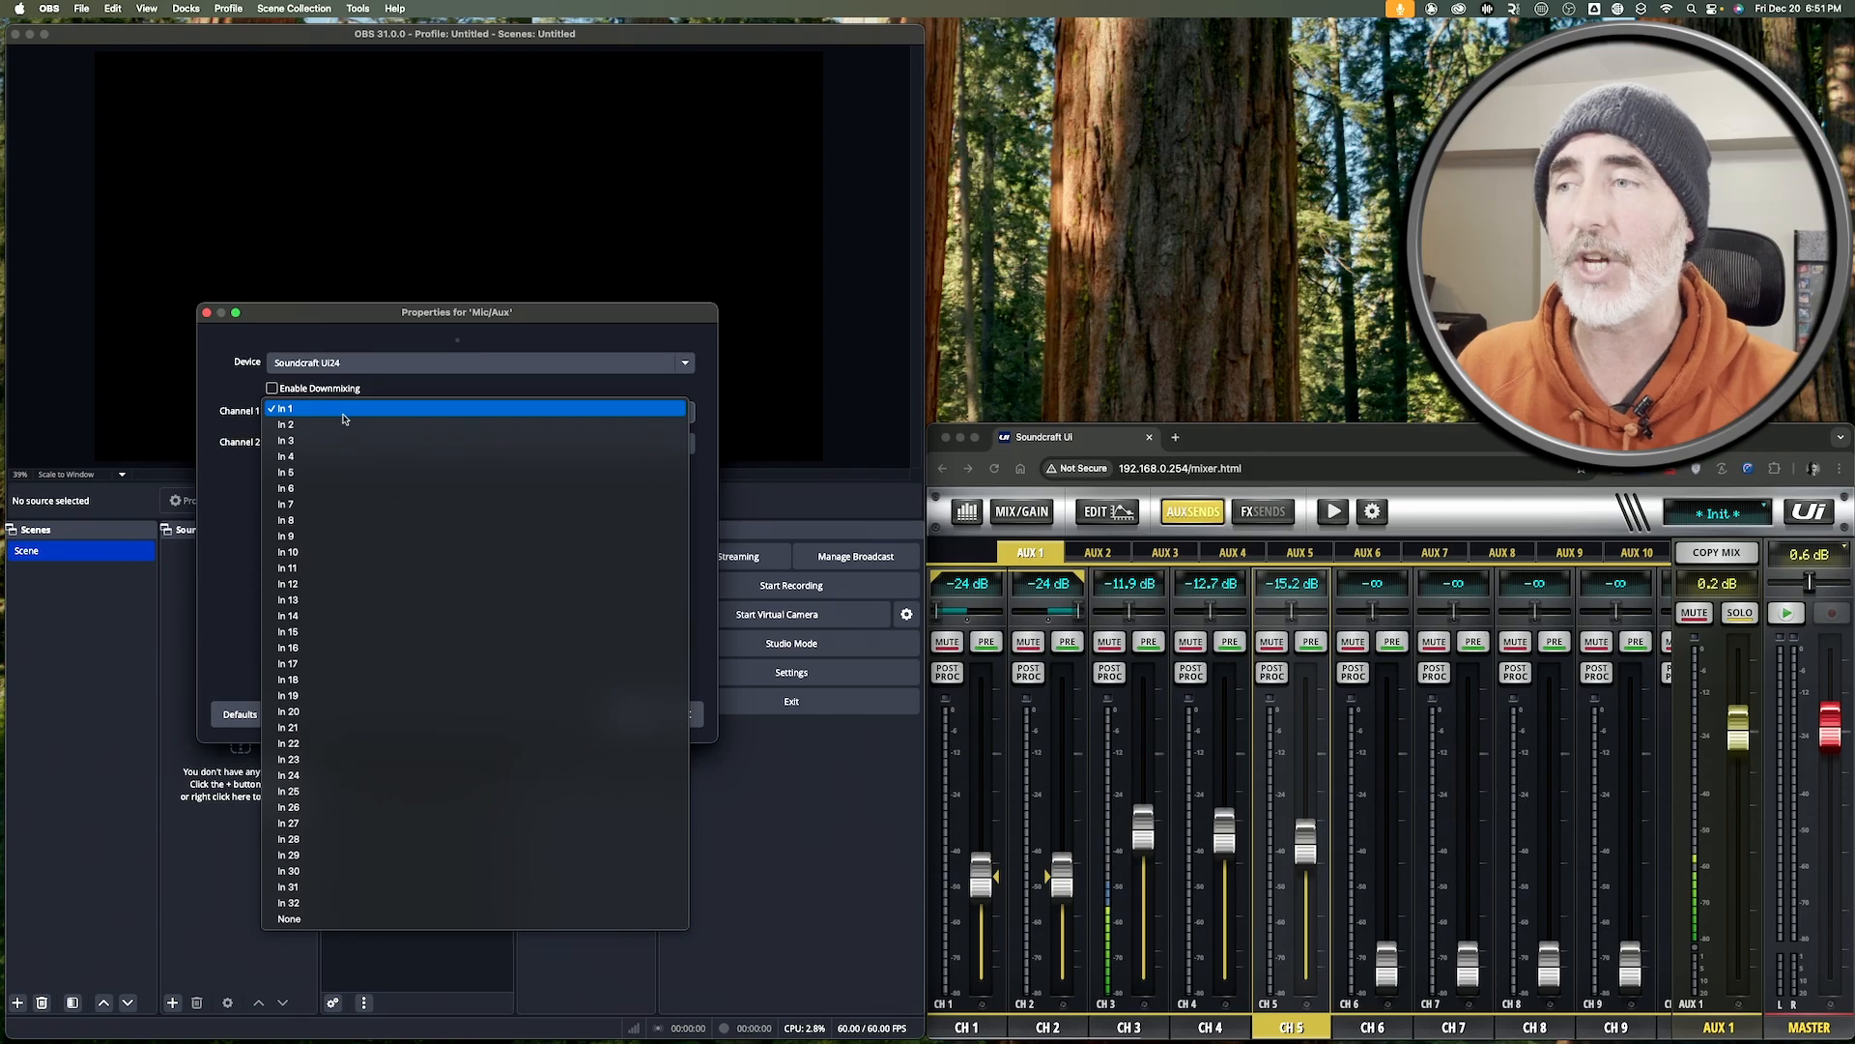
click(413, 442)
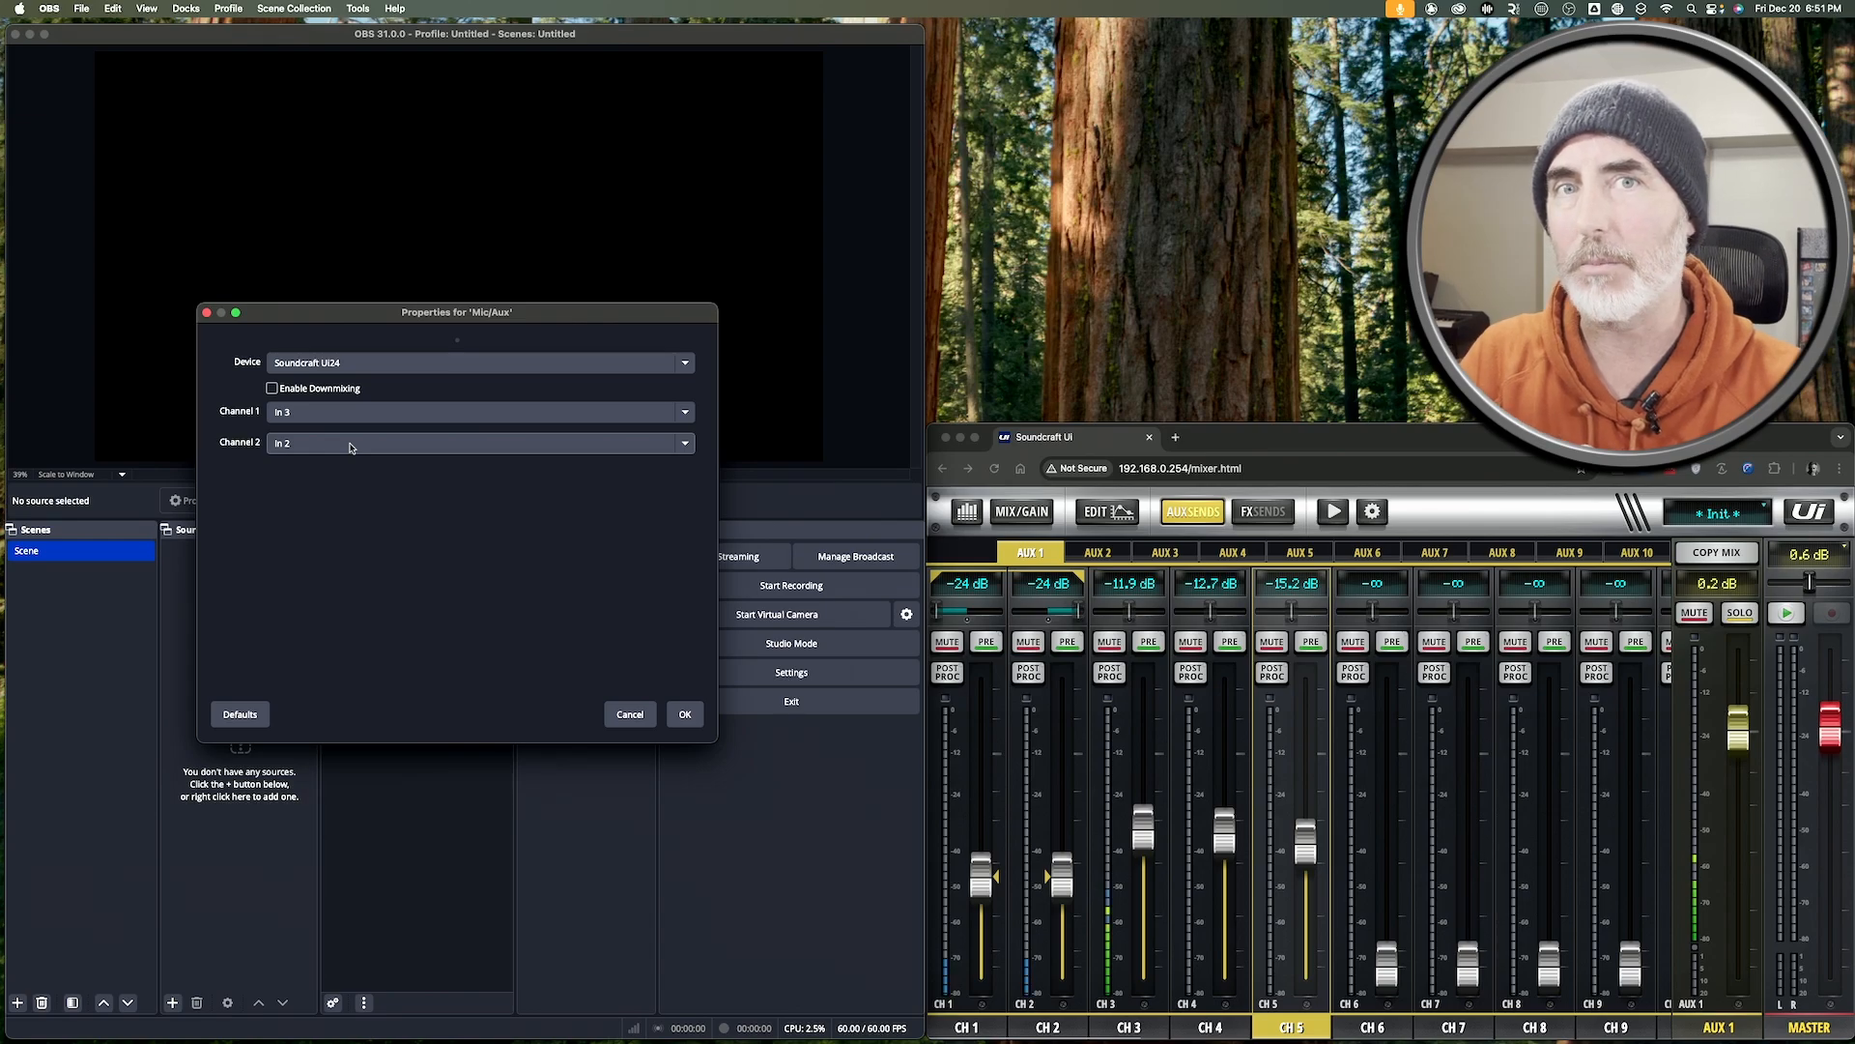
click(320, 445)
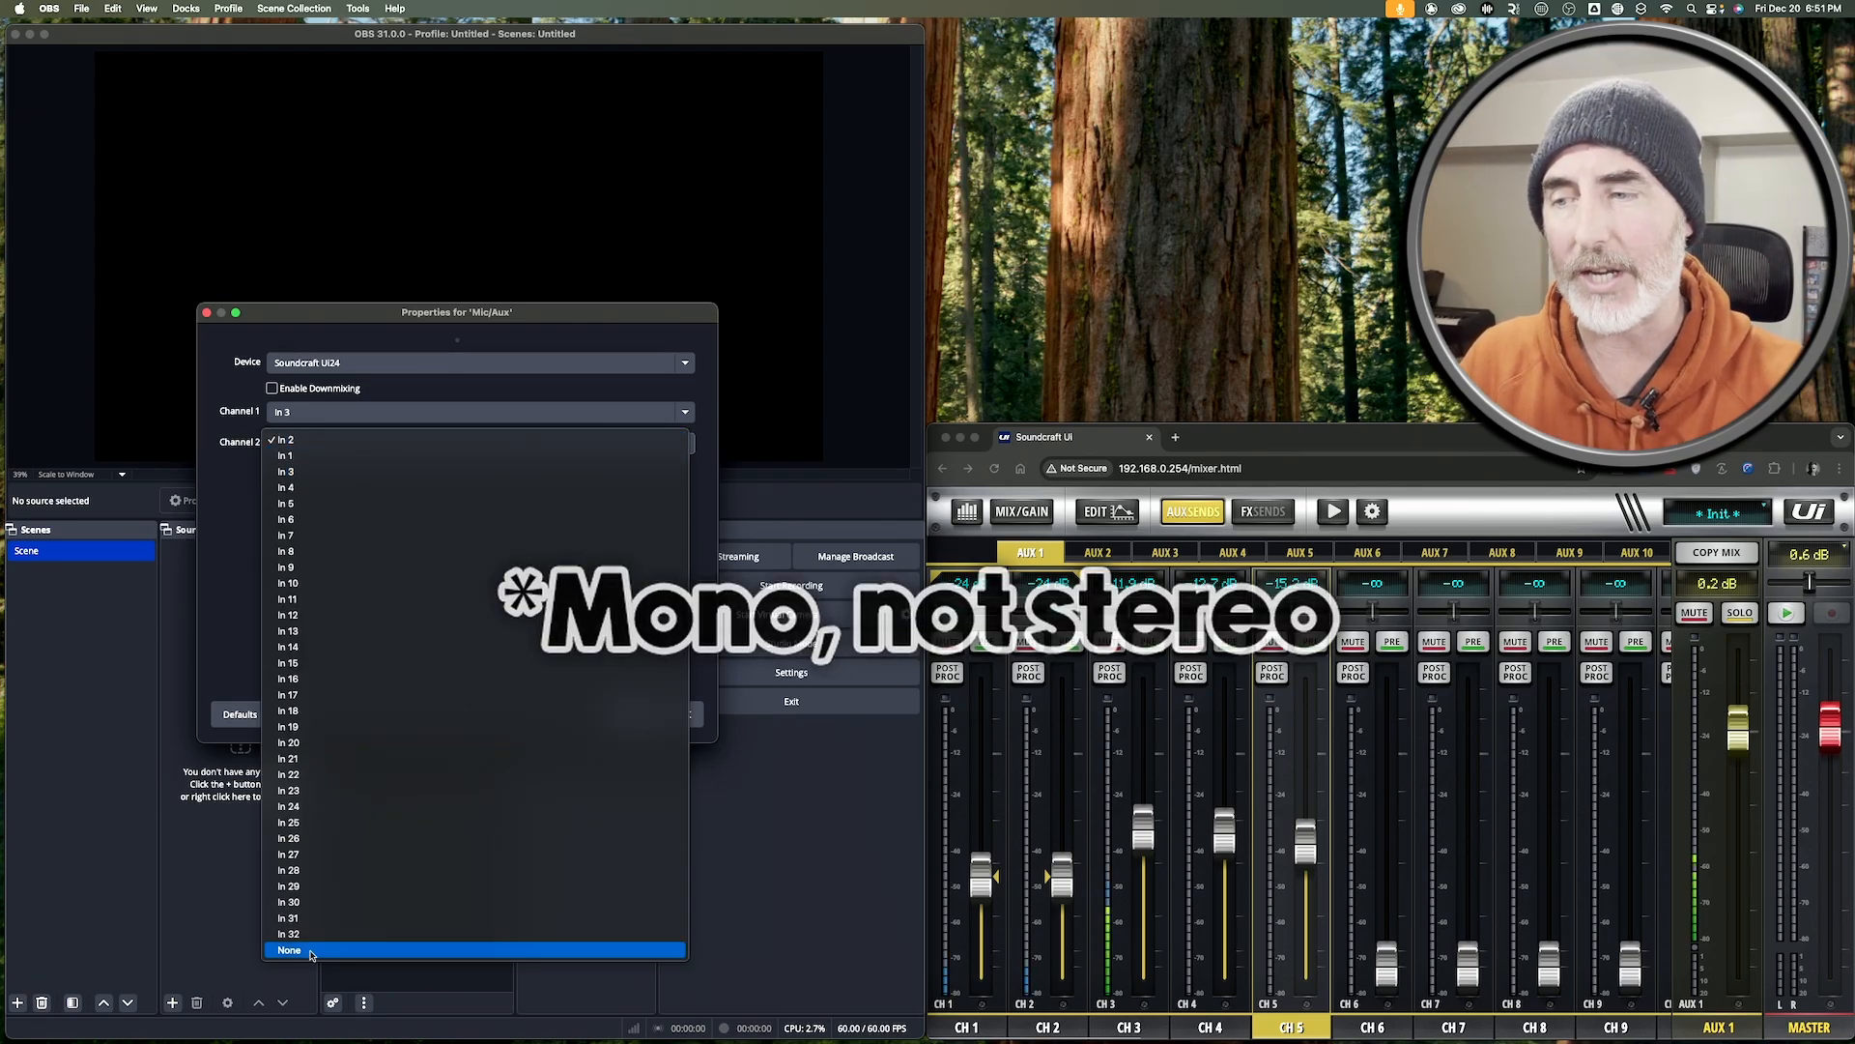
click(319, 950)
click(676, 714)
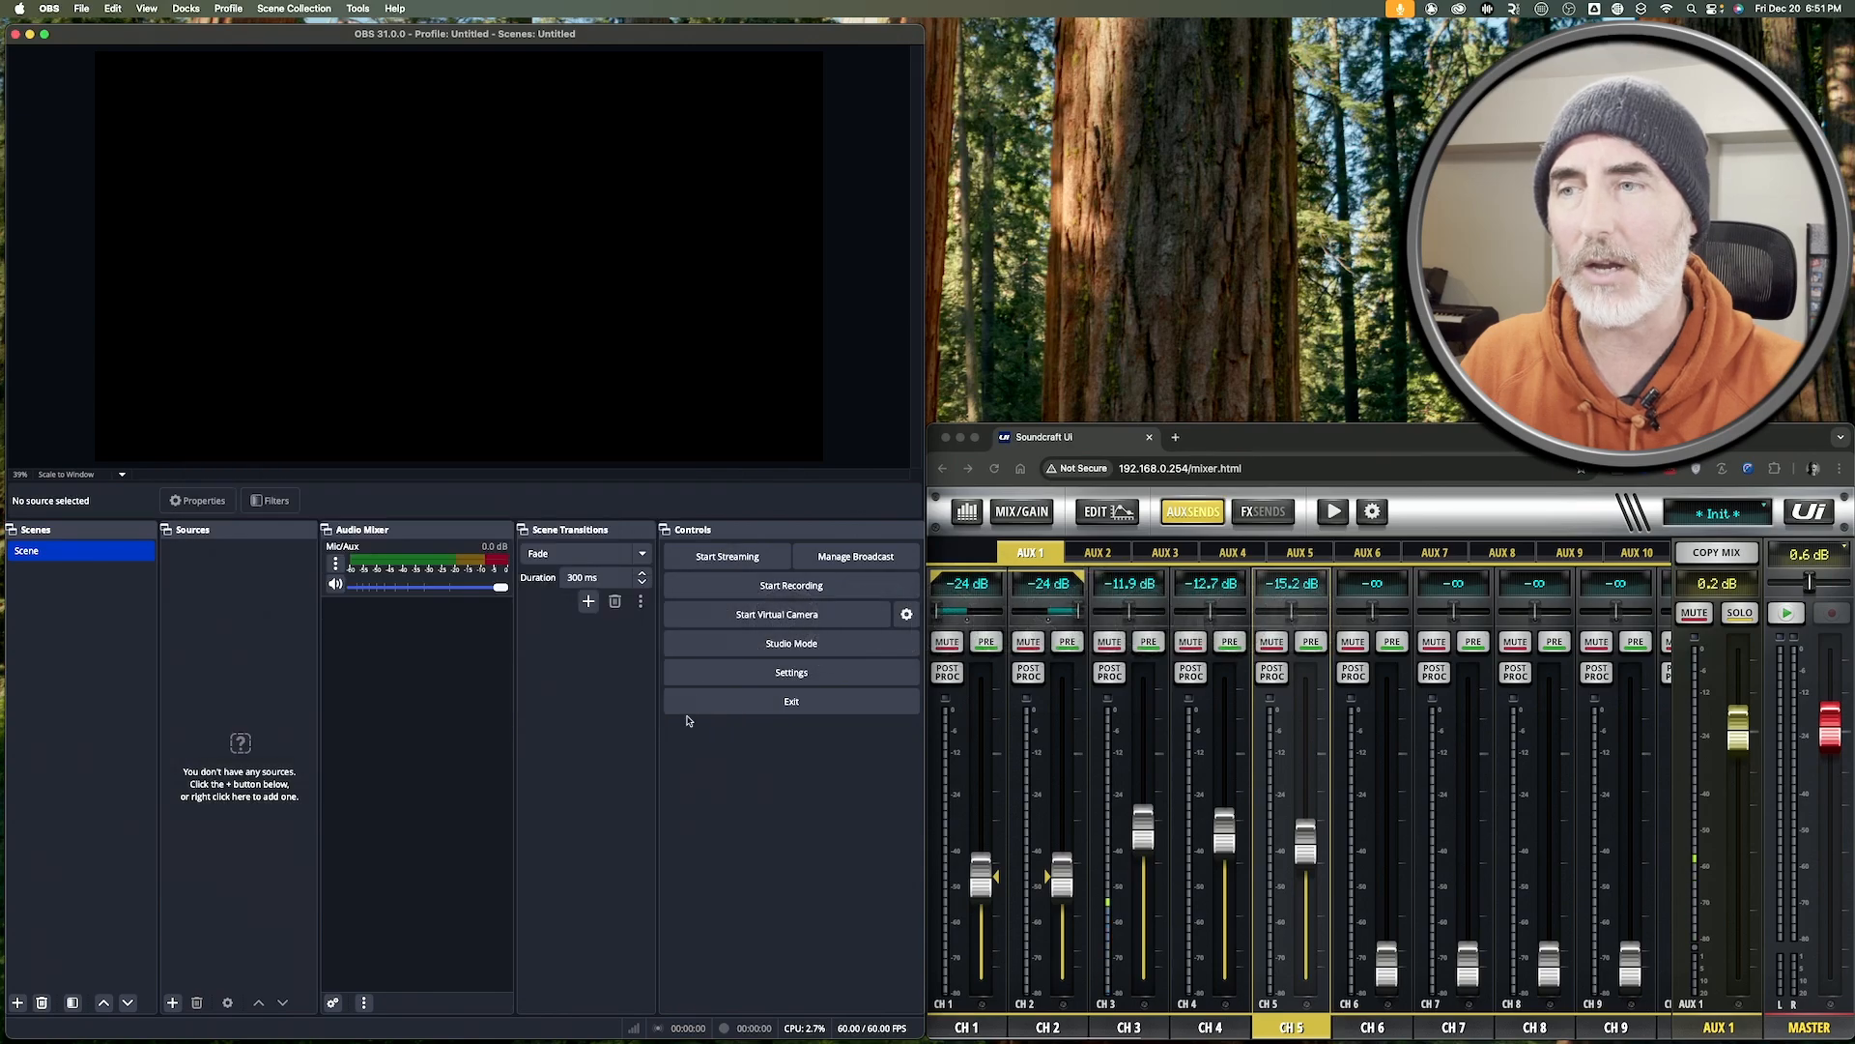
Open the advanced audio properties in OBS and switch the Mono option for Mic/Aux off and back on.
right_click(410, 667)
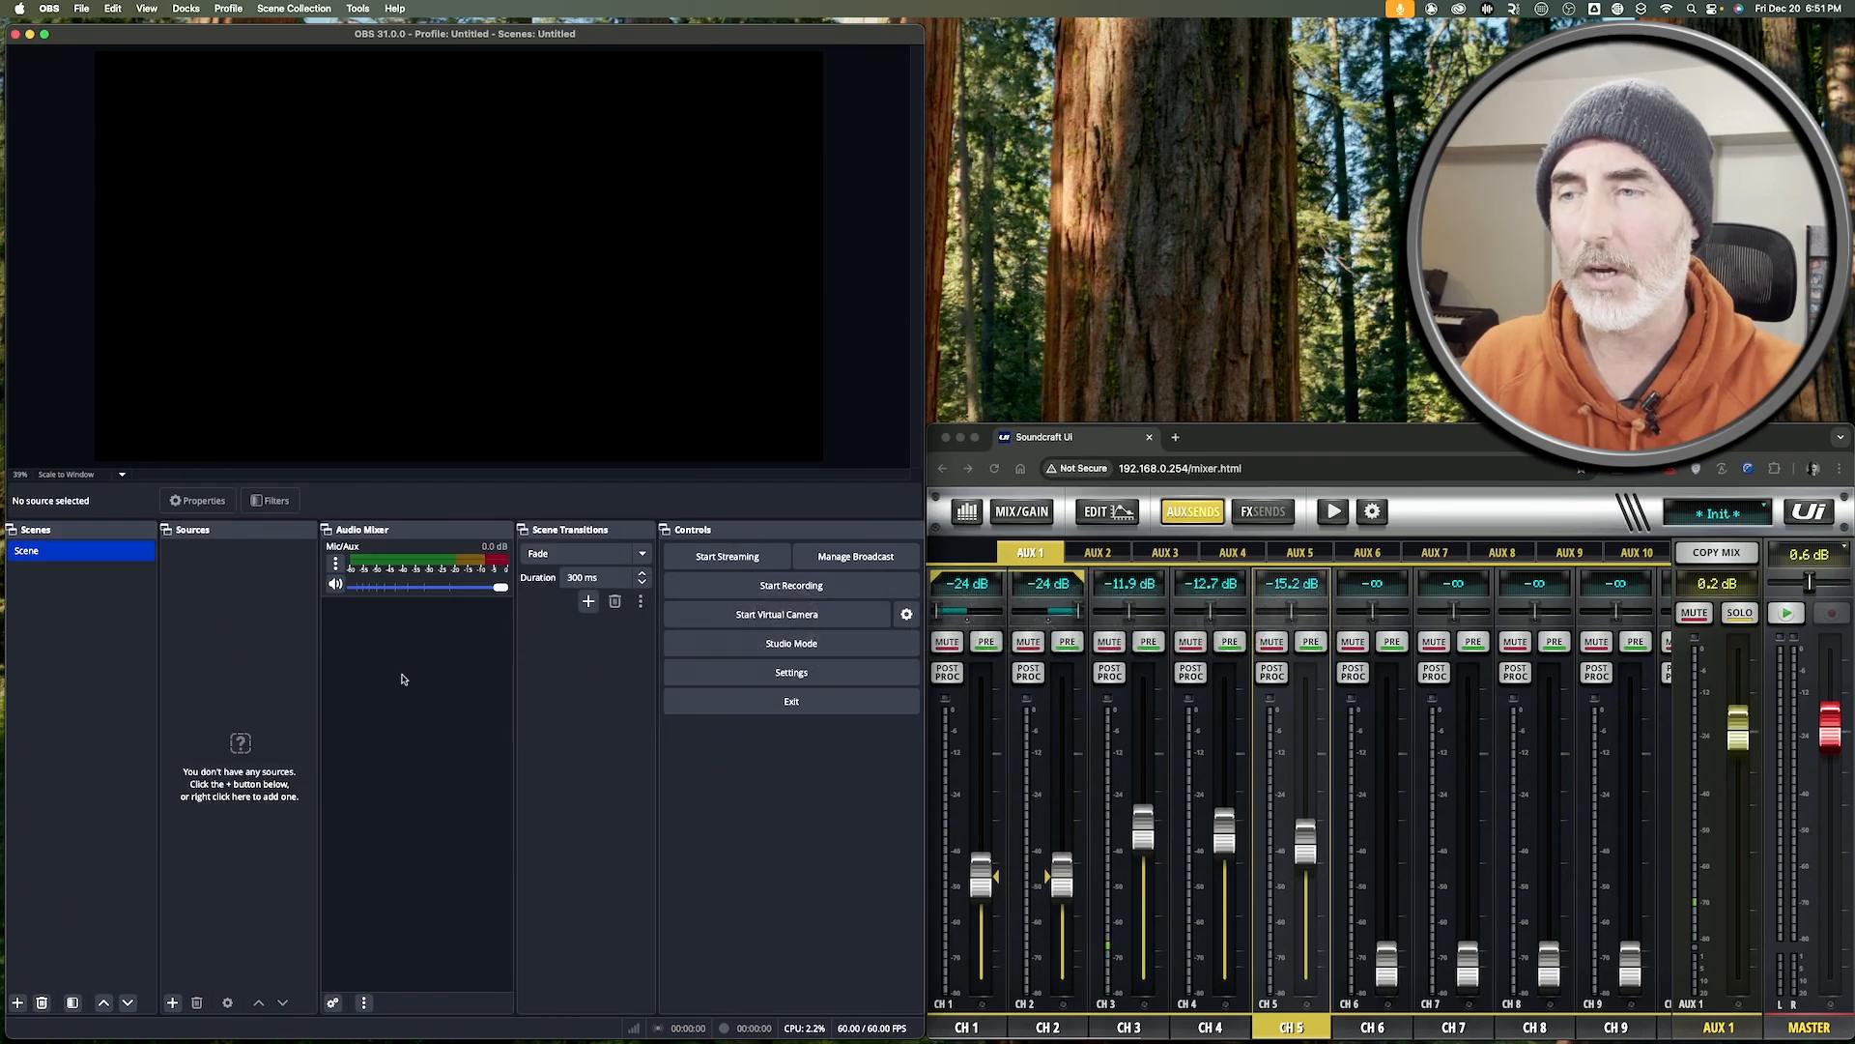
right_click(381, 668)
click(426, 725)
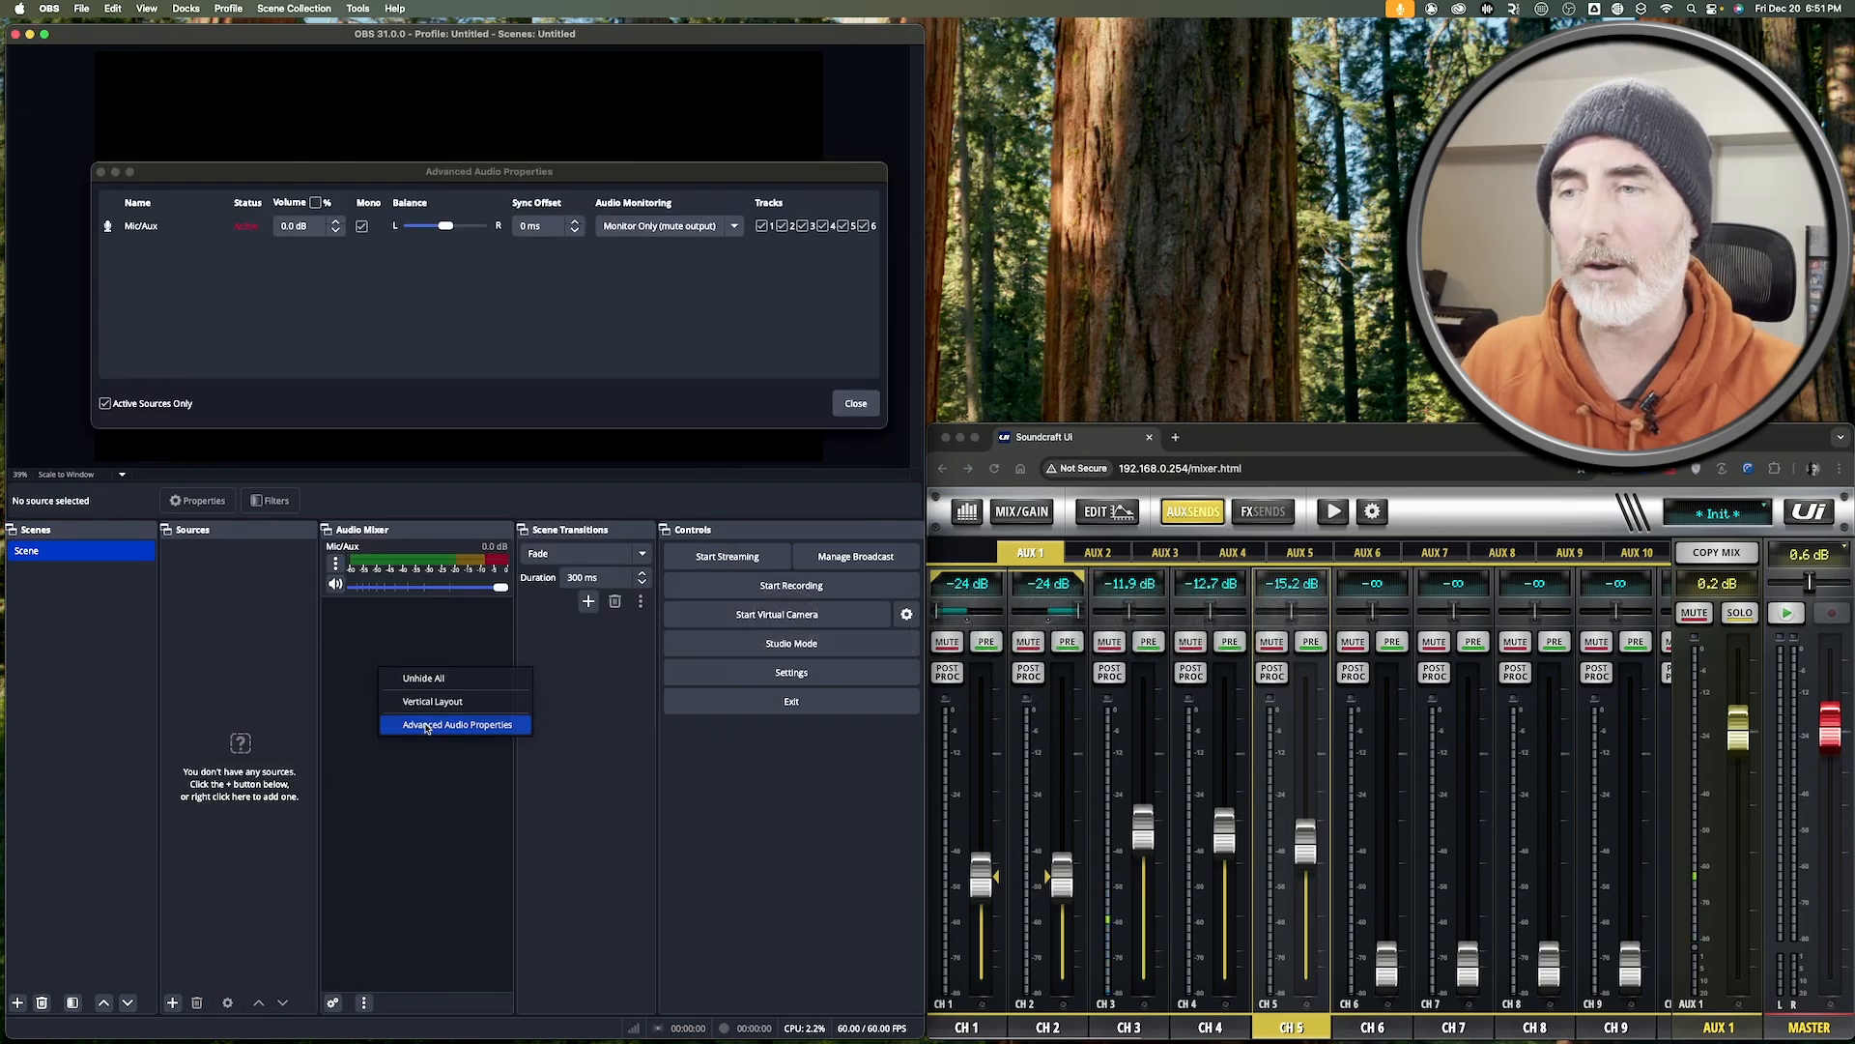
click(362, 226)
click(362, 226)
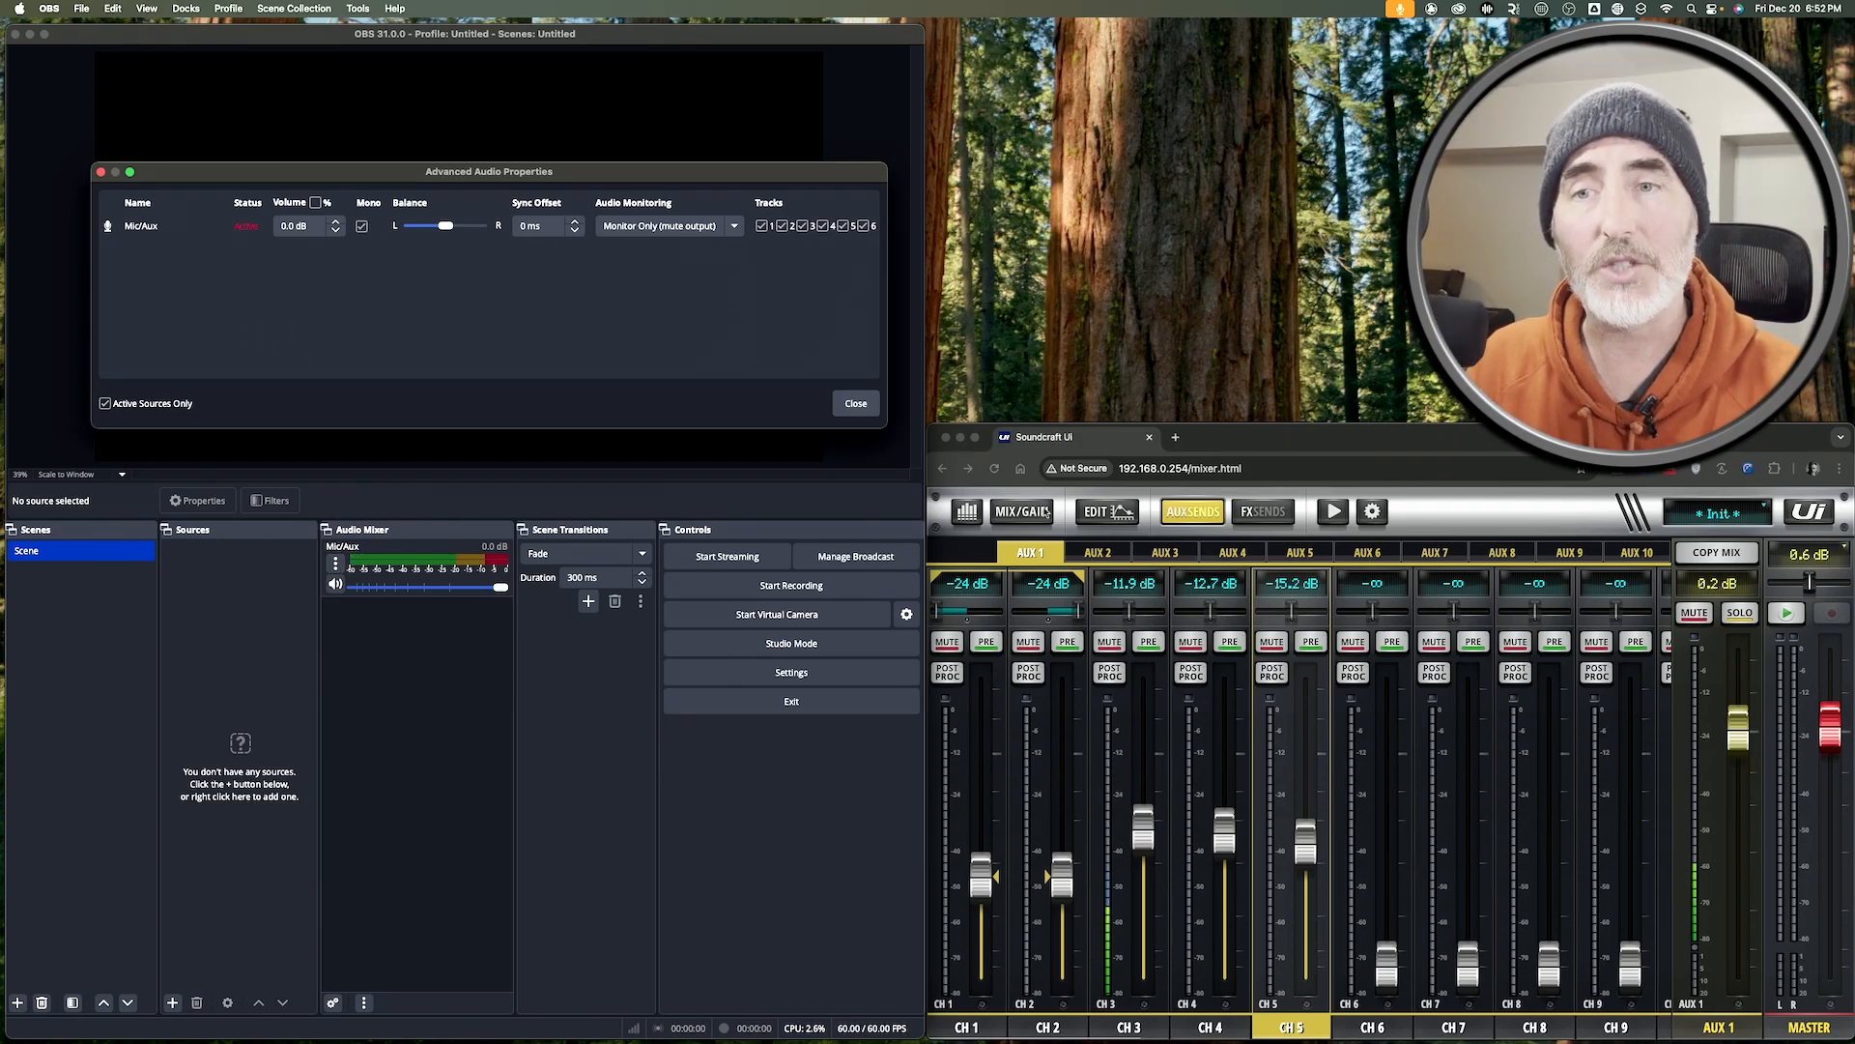
Return to the Soundcraft Ui mixer's main mix view and raise the CH 3 fader to about -6.2 dB.
click(1195, 517)
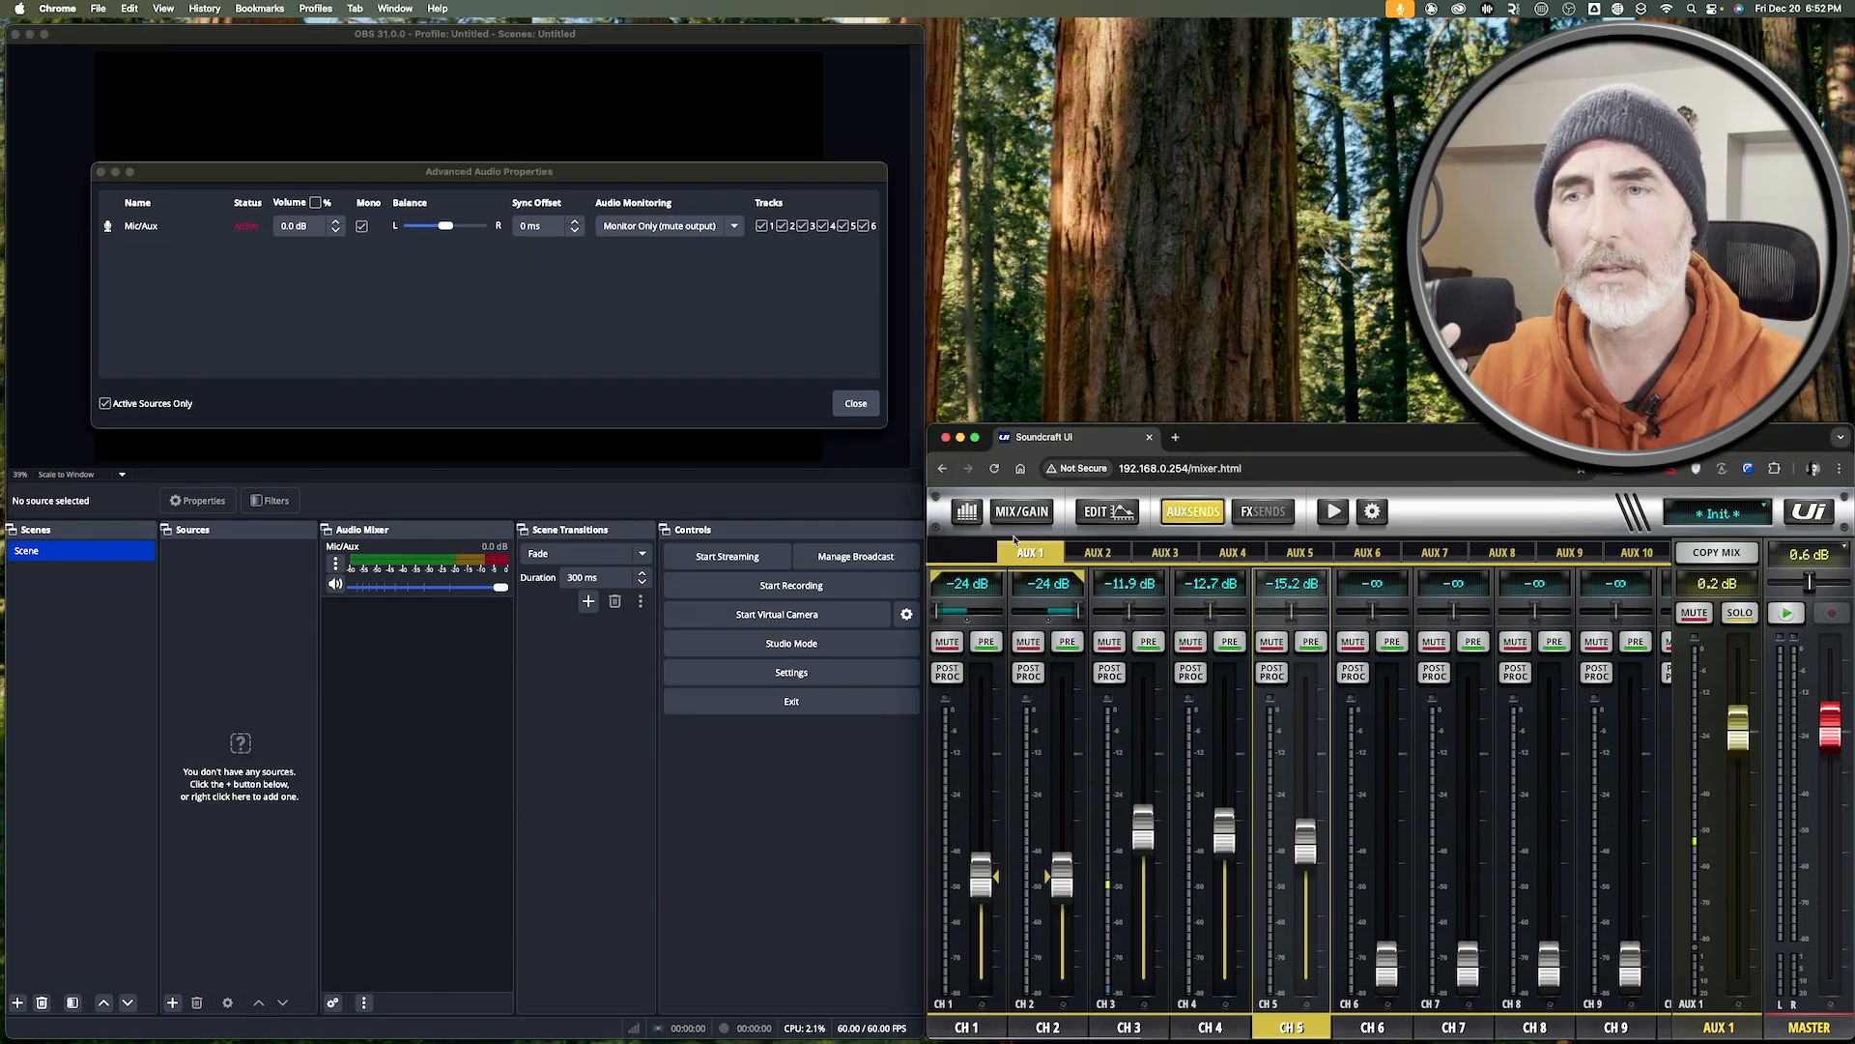
click(1019, 512)
drag(1143, 961, 1156, 769)
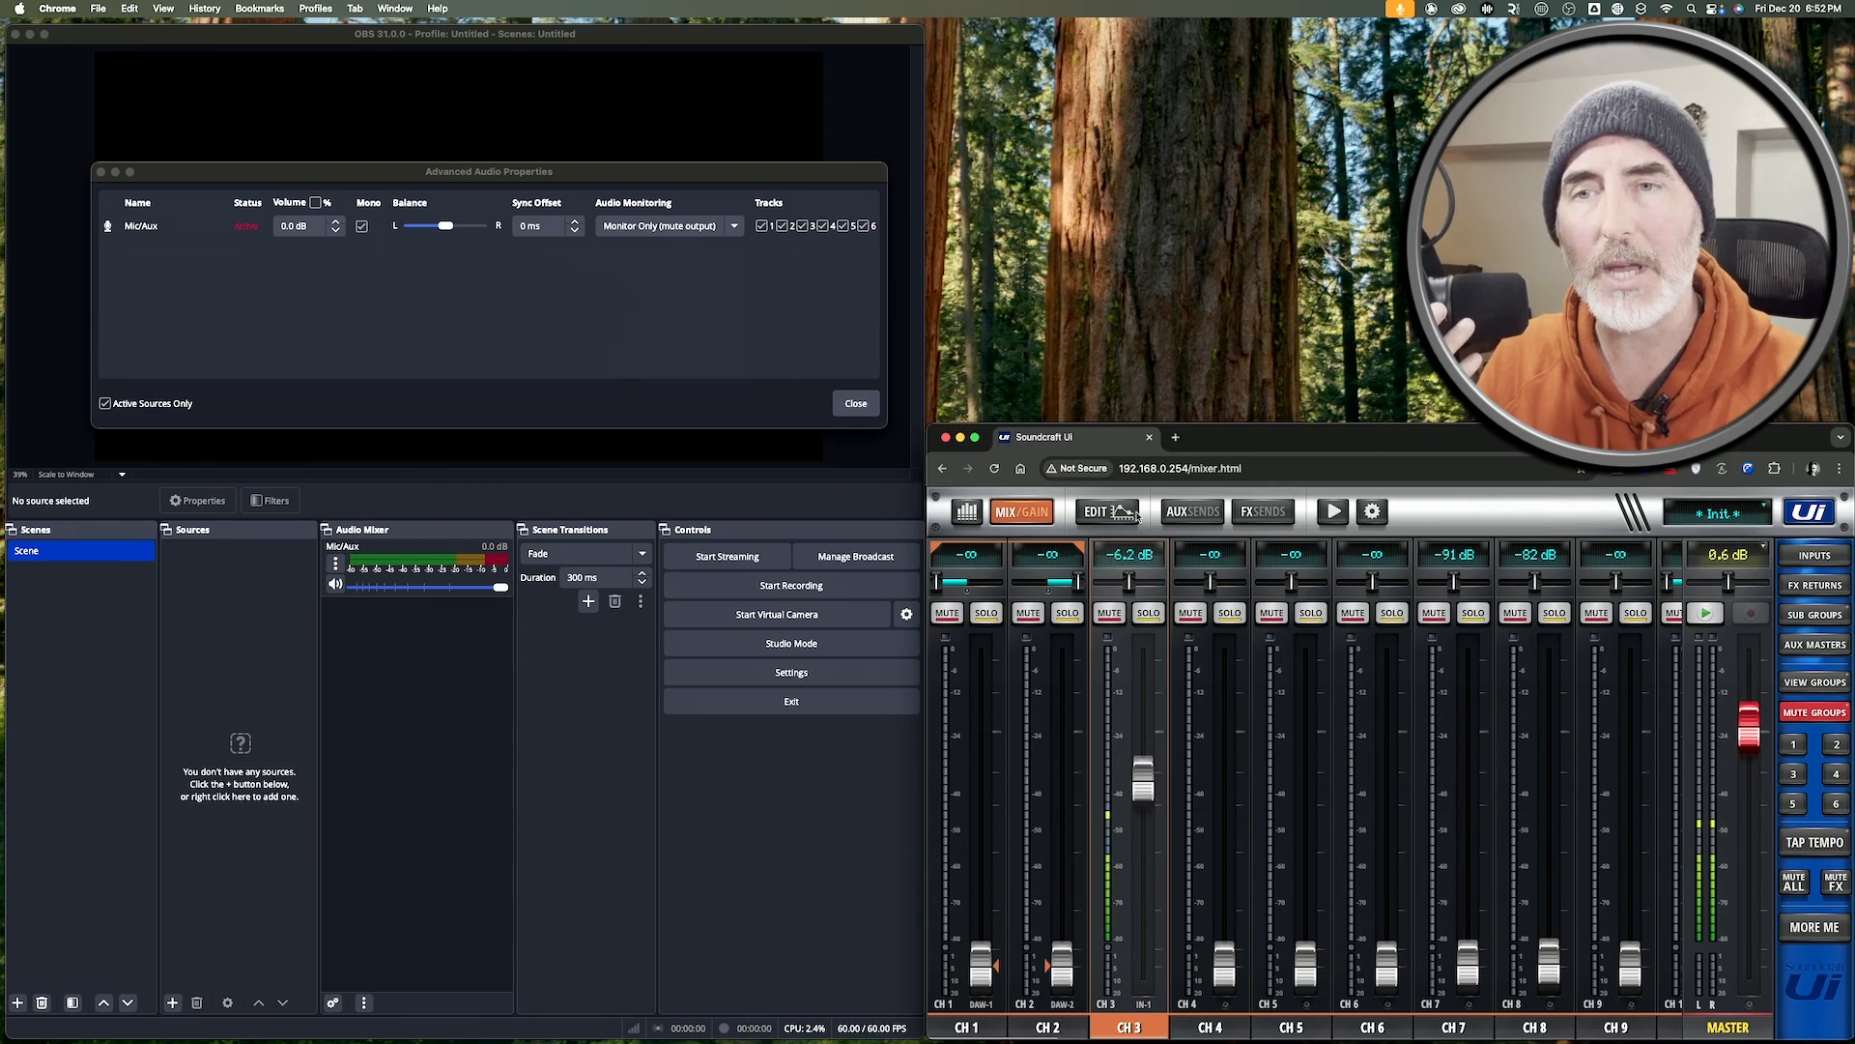
In the AUX 1 sends, raise CH 3 to about 1.3 dB and the AUX 1 master to about 1.6 dB.
click(1193, 513)
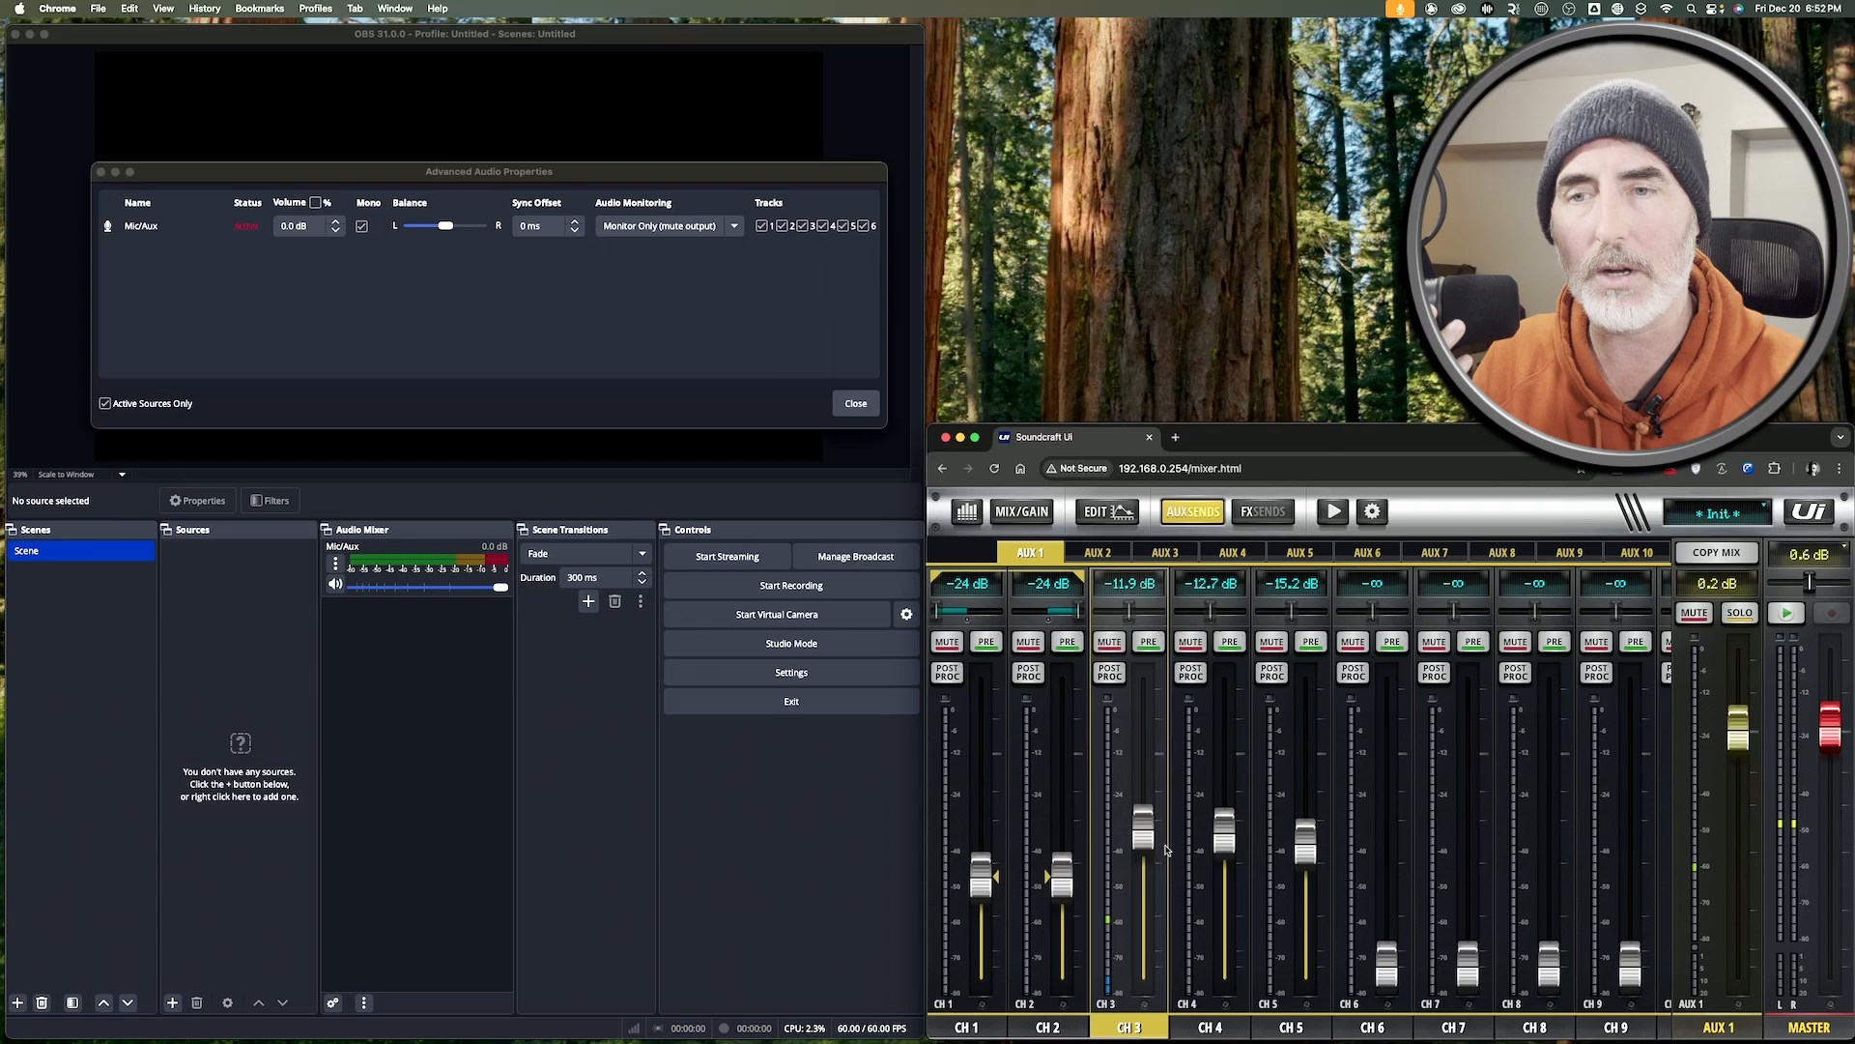
drag(1166, 850, 1165, 767)
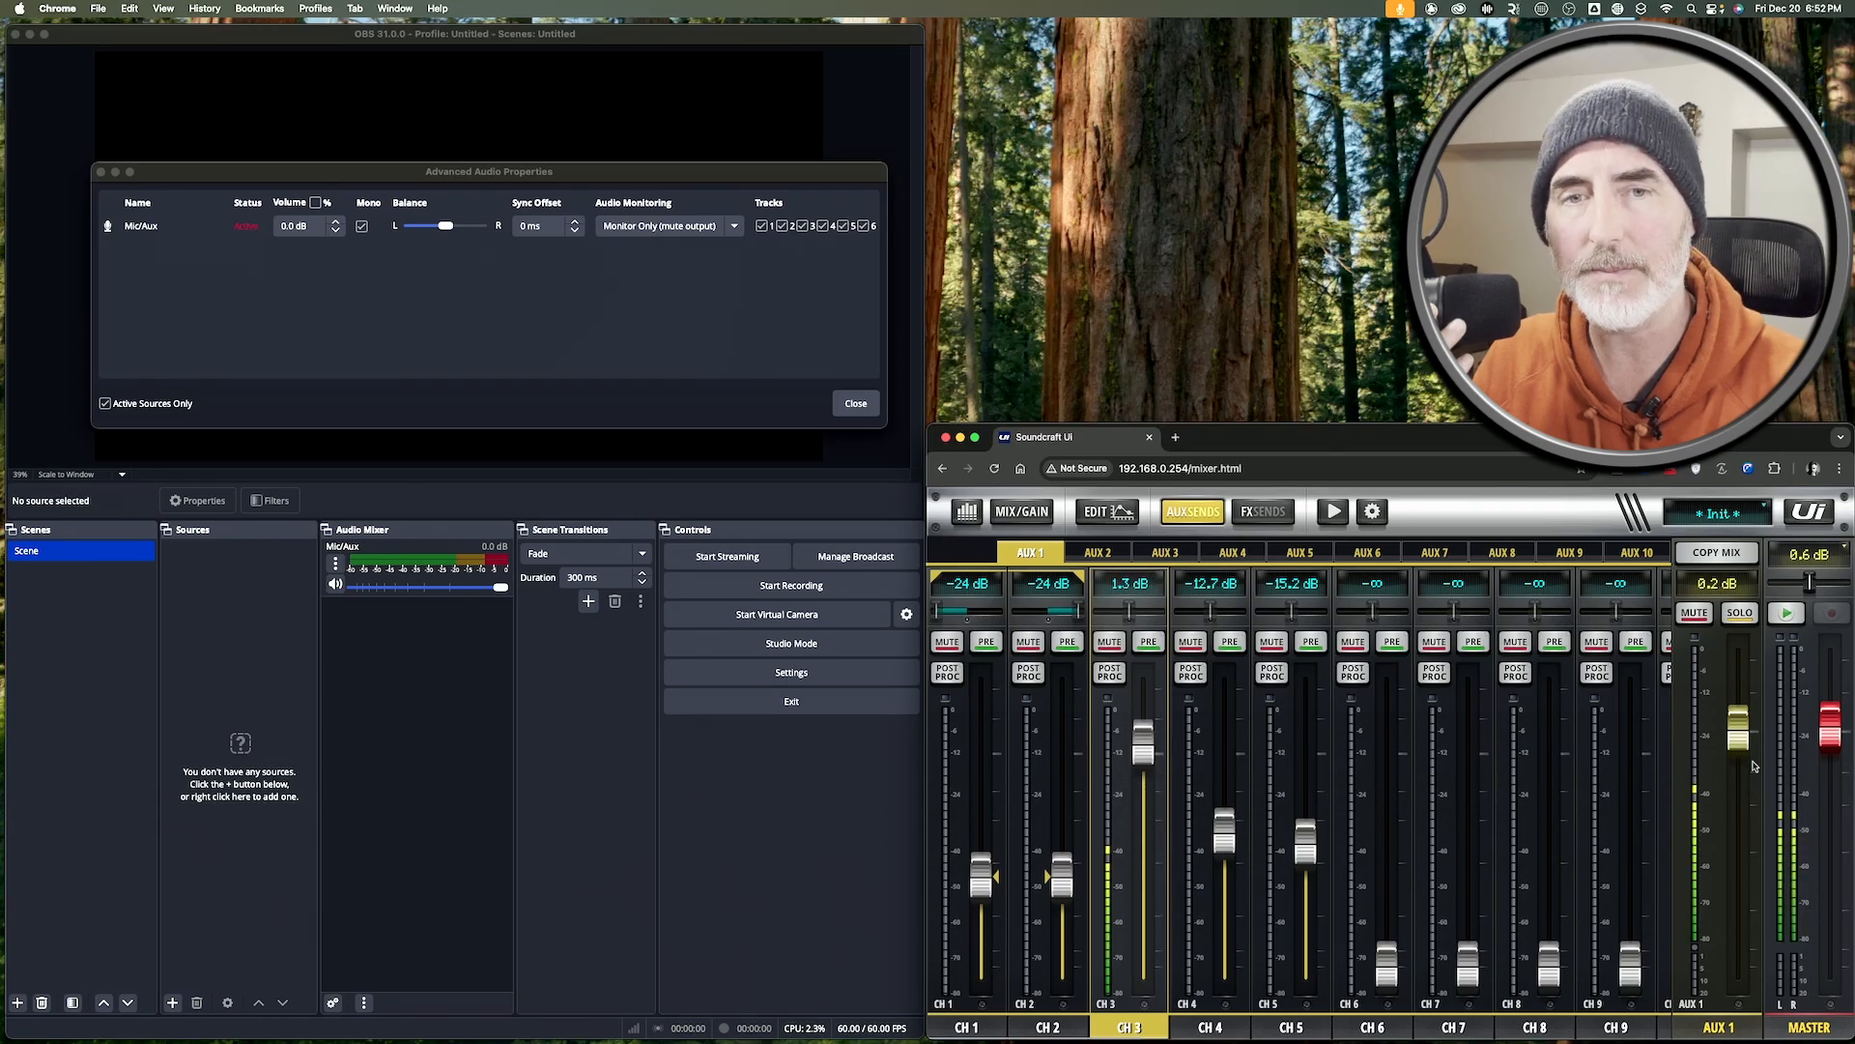
drag(1751, 731, 1750, 717)
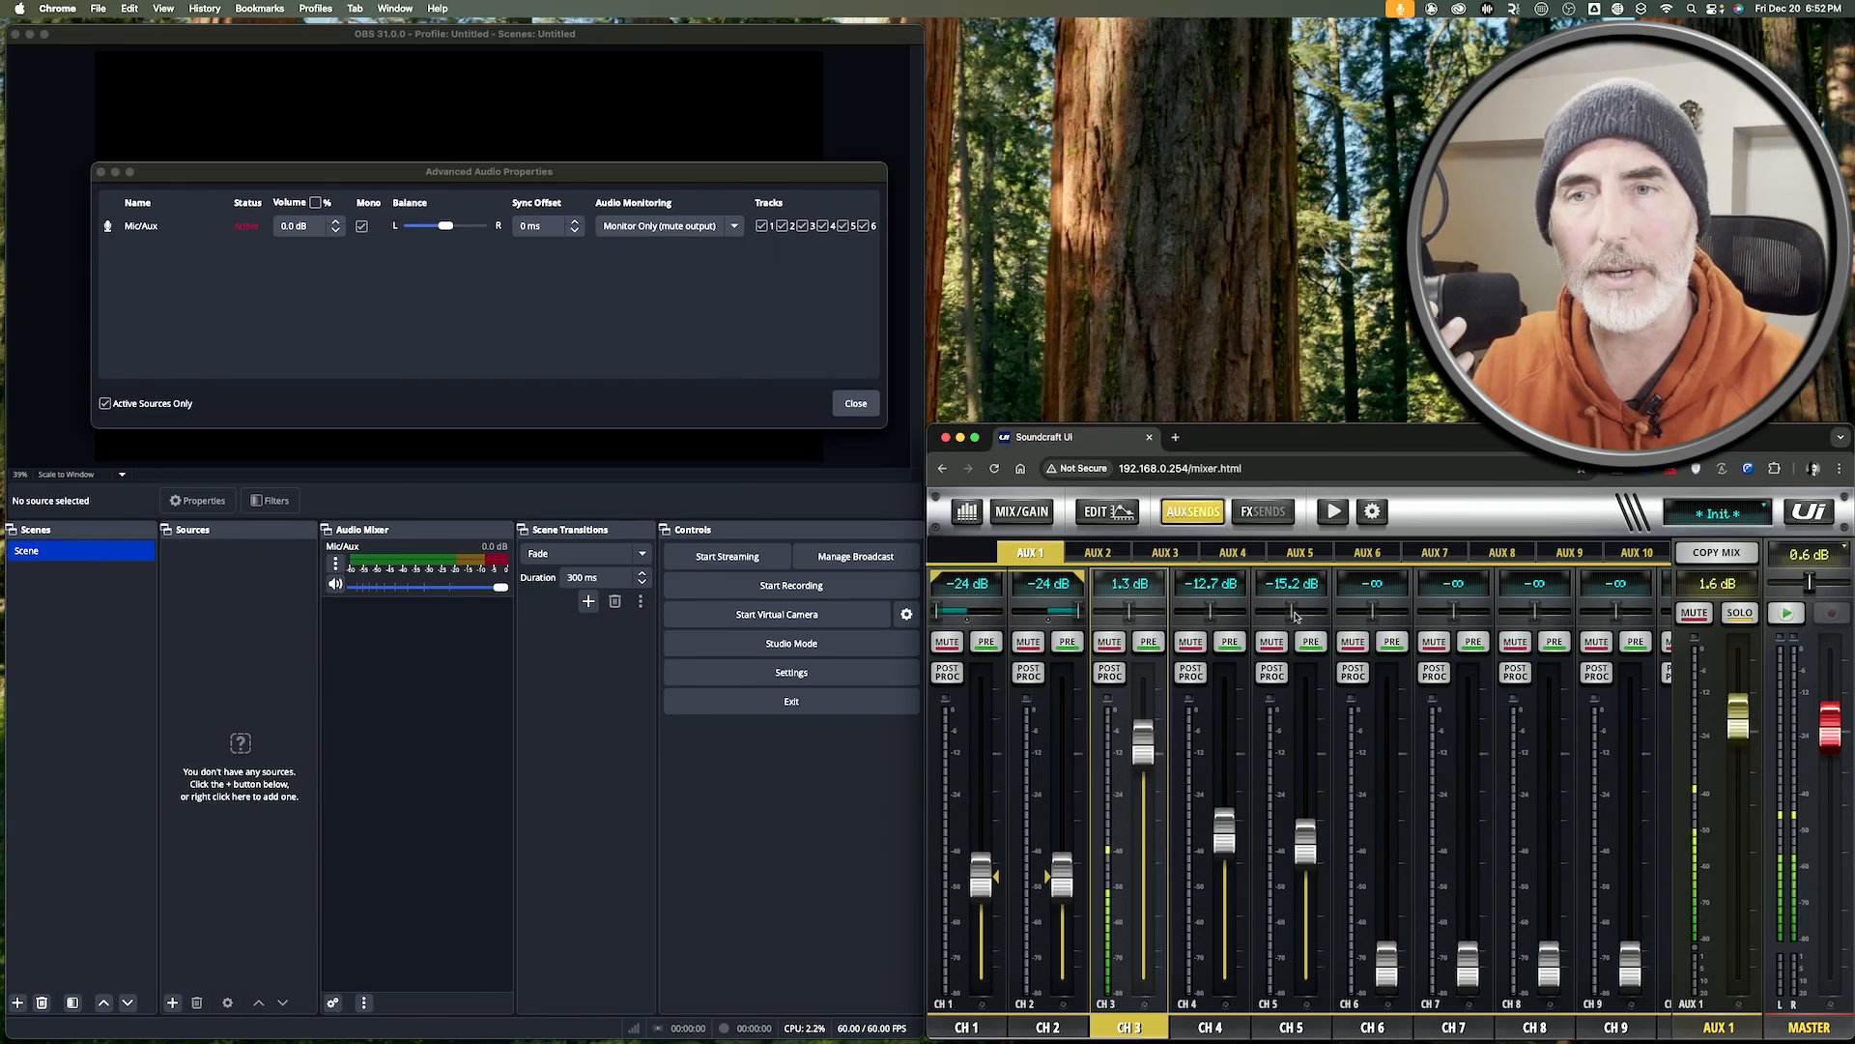
Reopen the AUX 1 sends, raise CH 3 to about 3.3 dB, and lower the AUX 1 master to about -0.2 dB.
click(1199, 522)
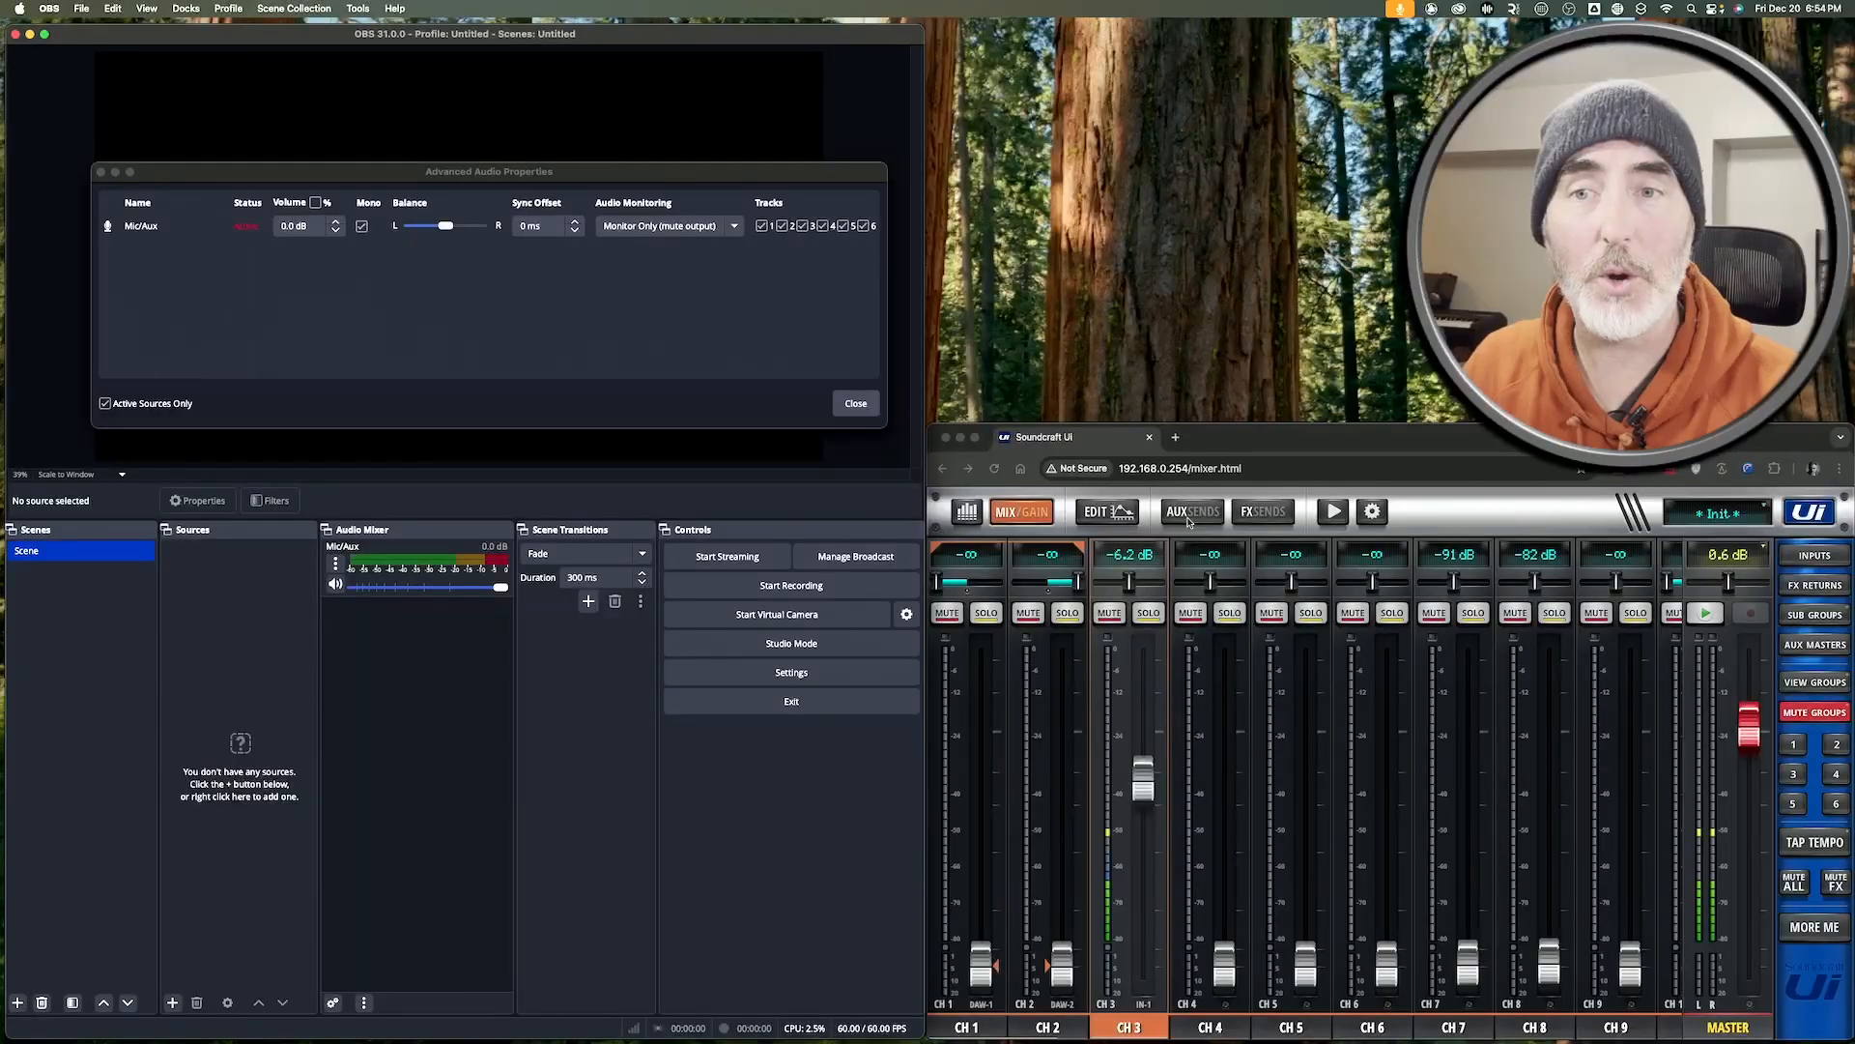
click(1179, 514)
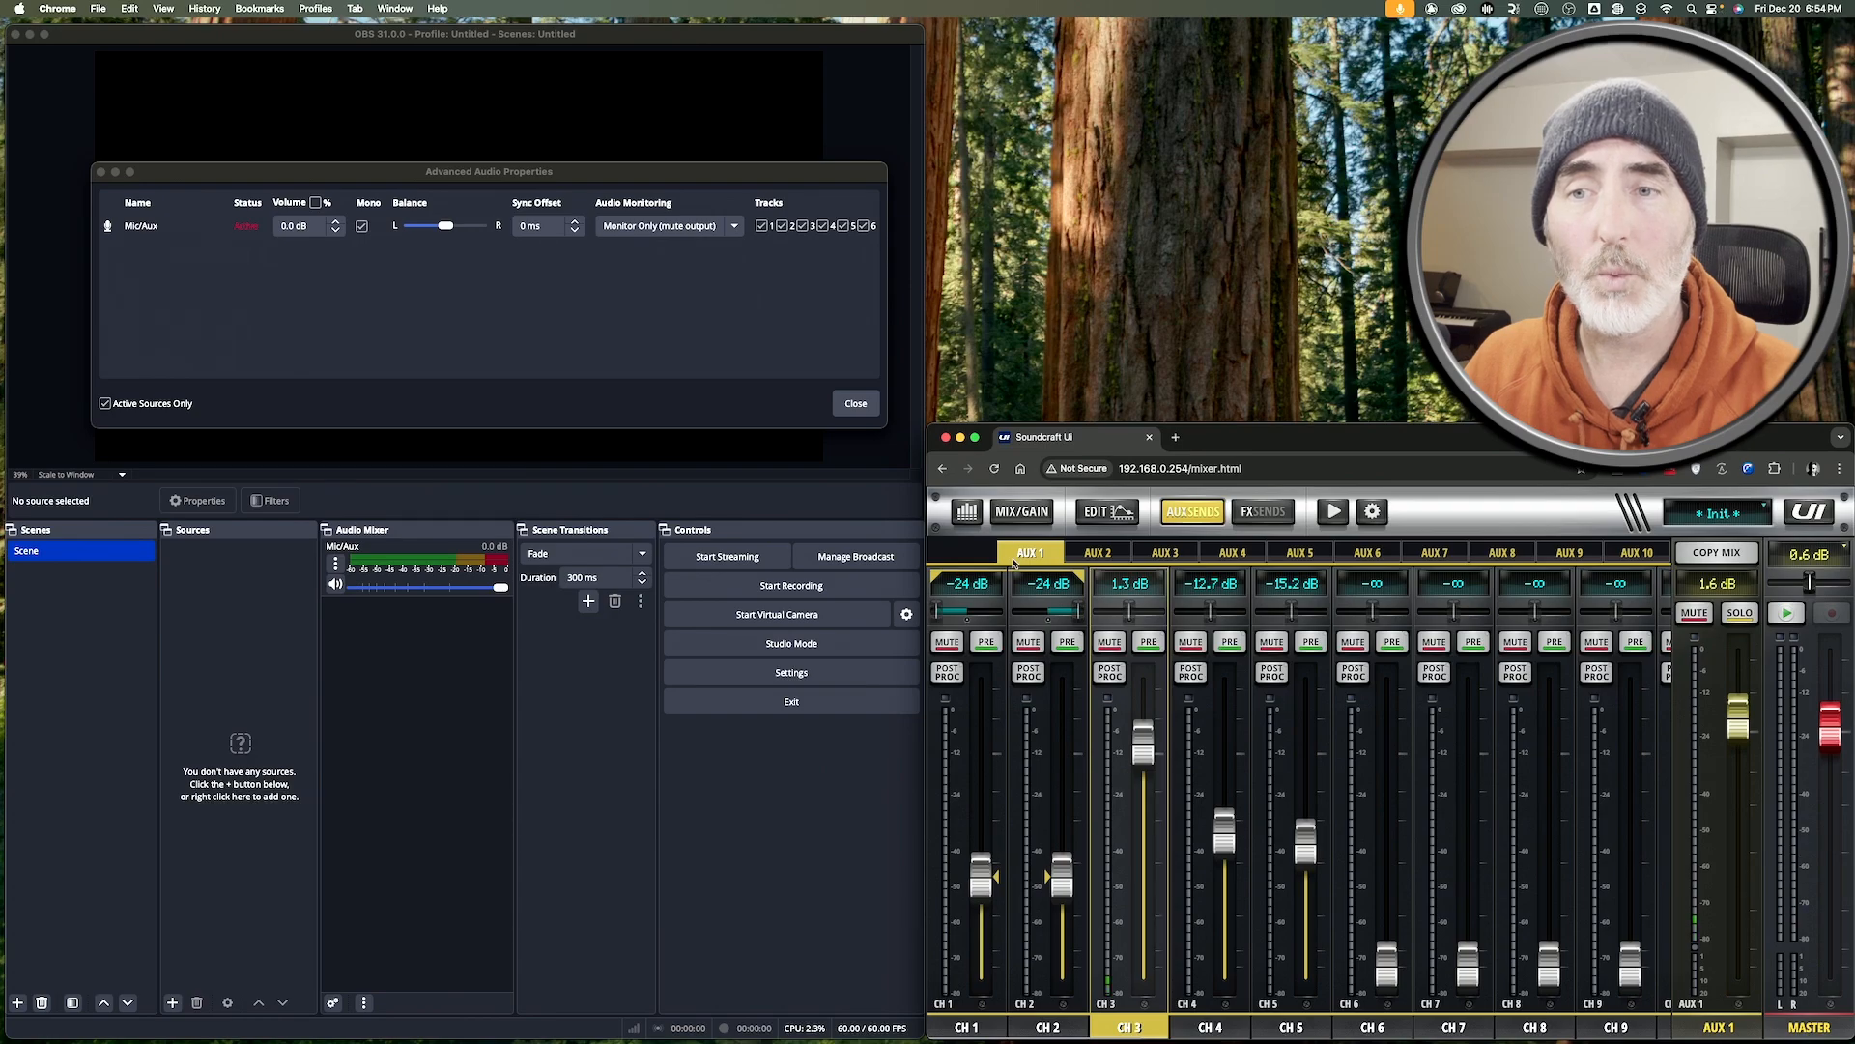
drag(1144, 752, 1144, 736)
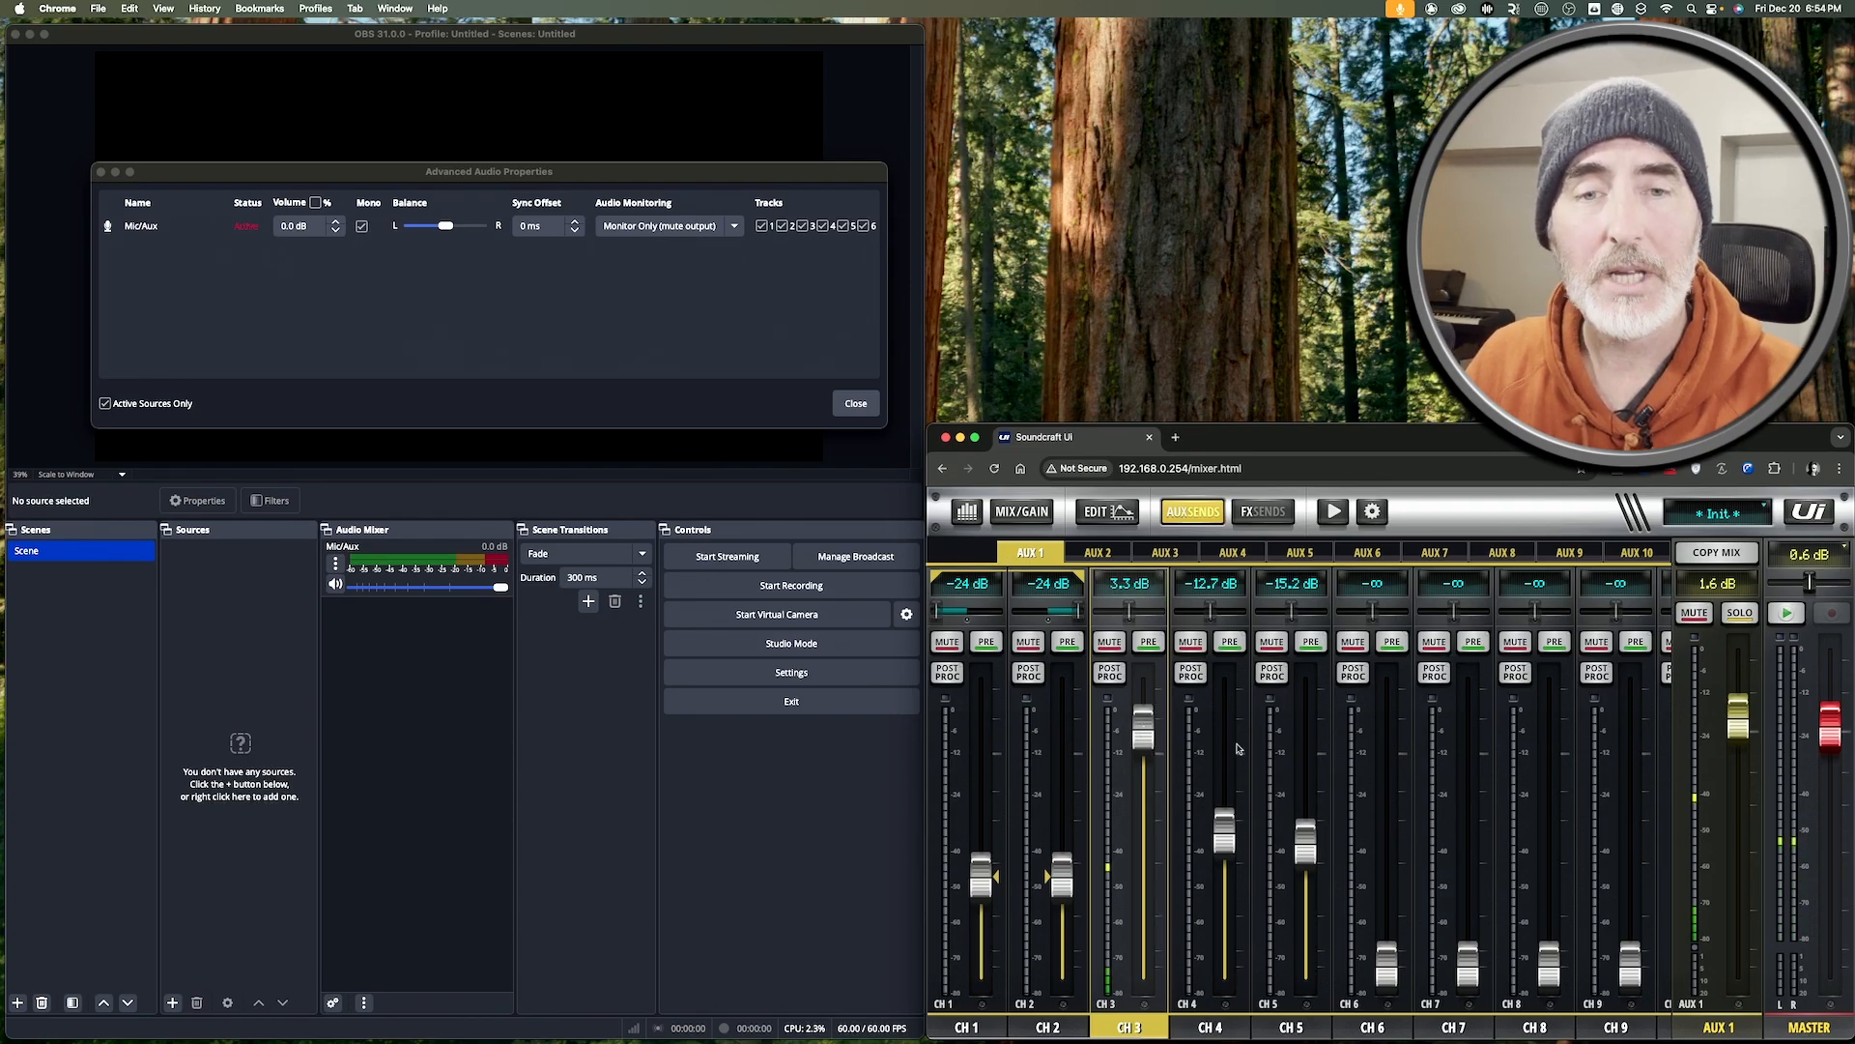
drag(1734, 727, 1723, 743)
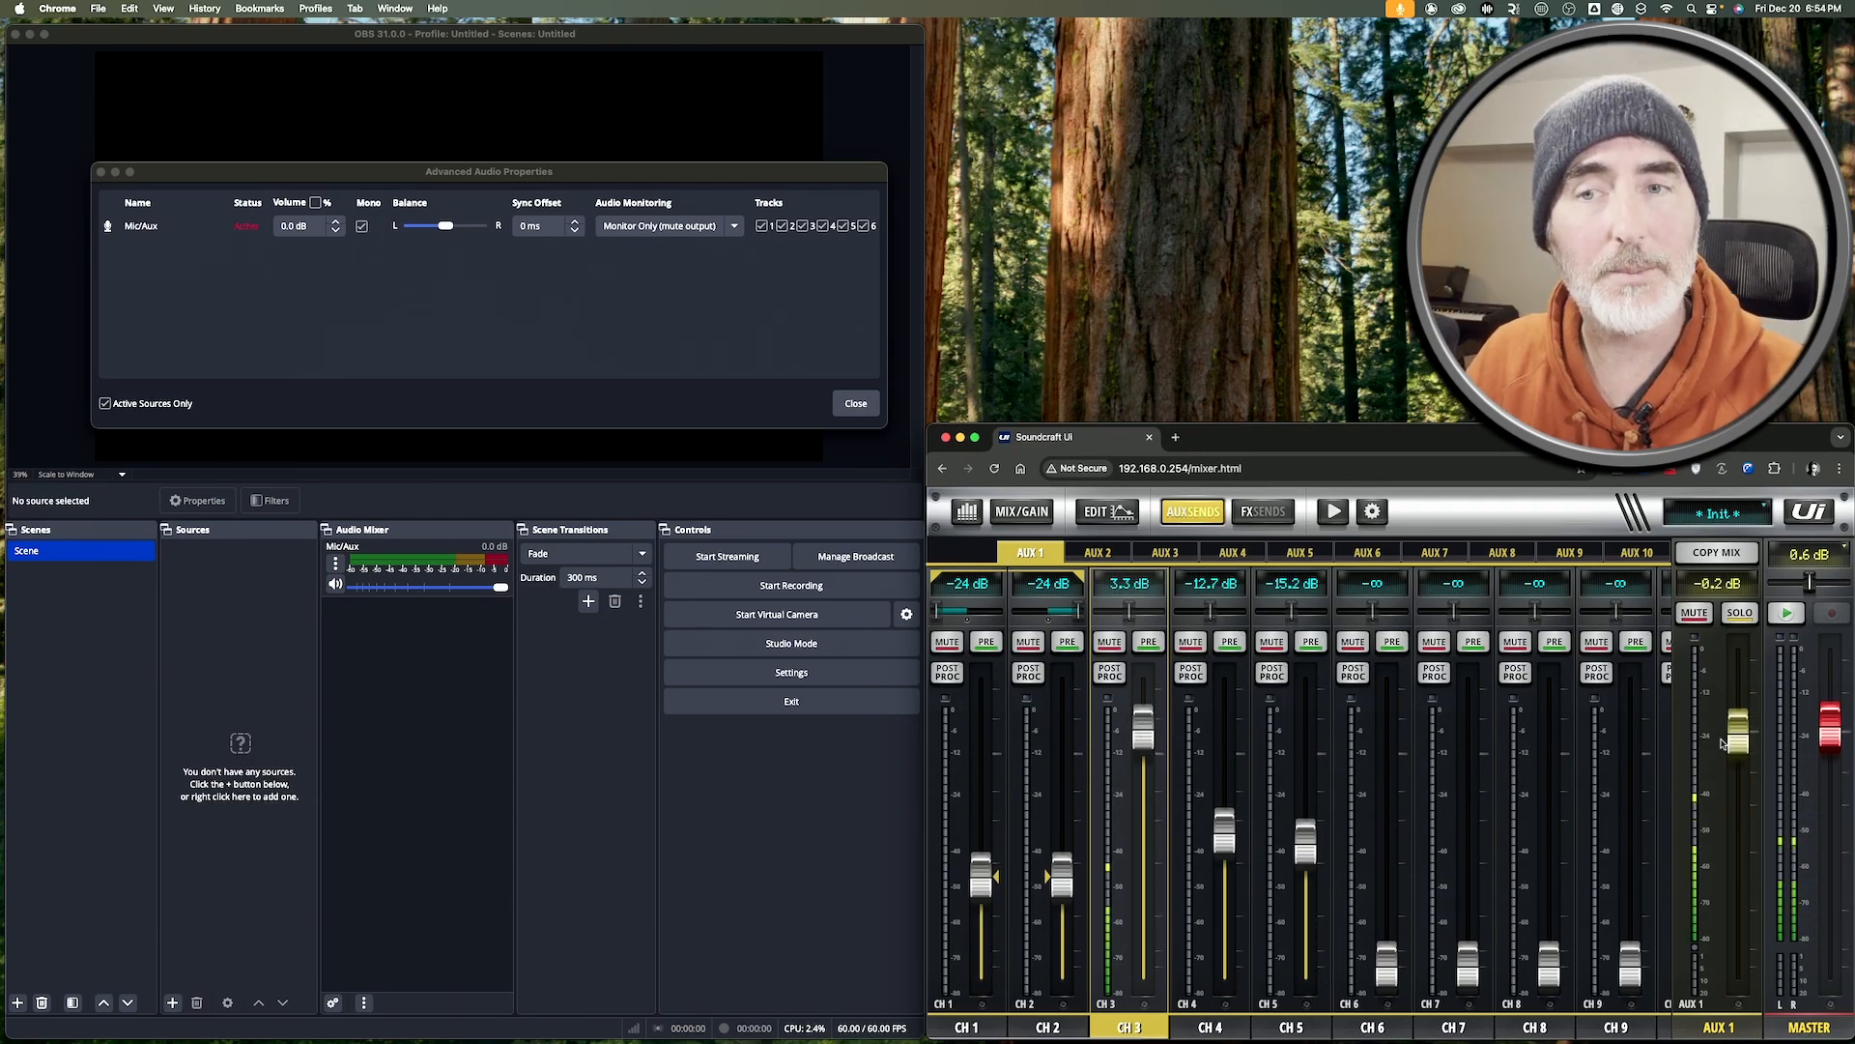
In the main mix, lower the CH 3 fader to about -87 dB, check the AUX 1 sends, and return to the main mix.
click(1192, 513)
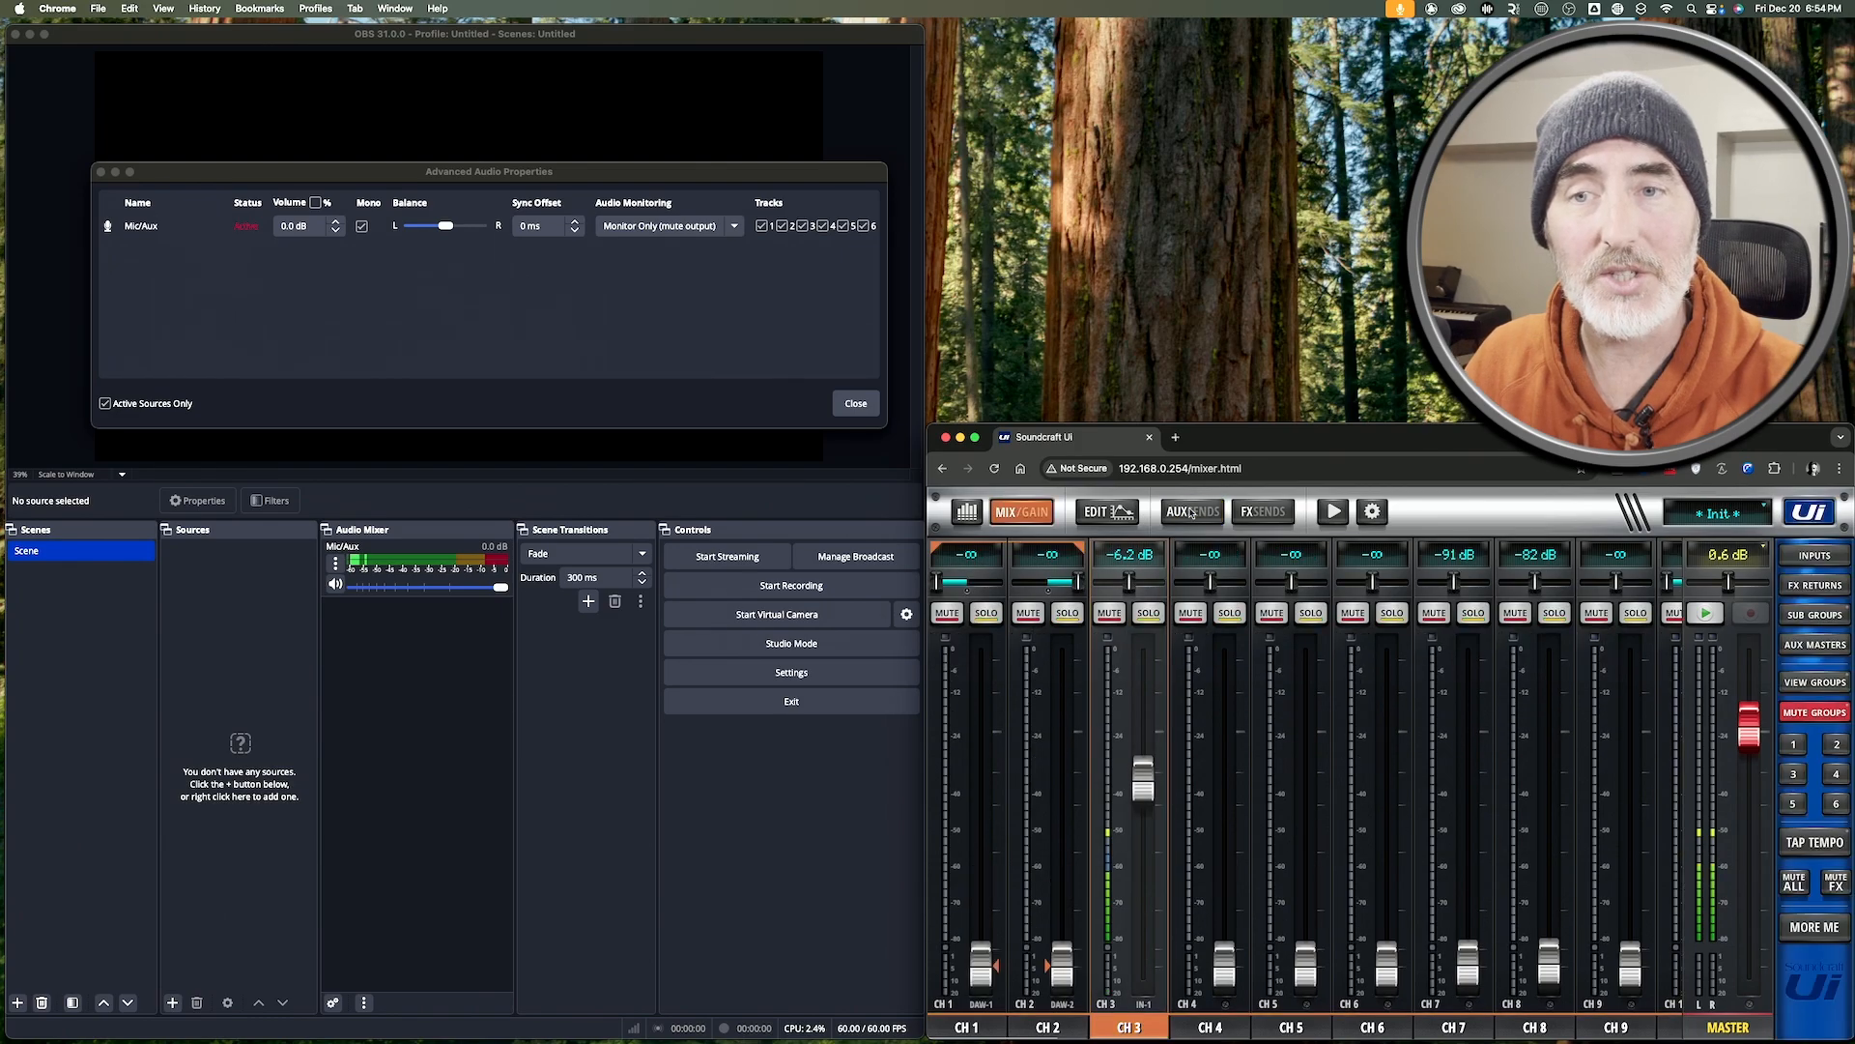
drag(1144, 779, 1162, 971)
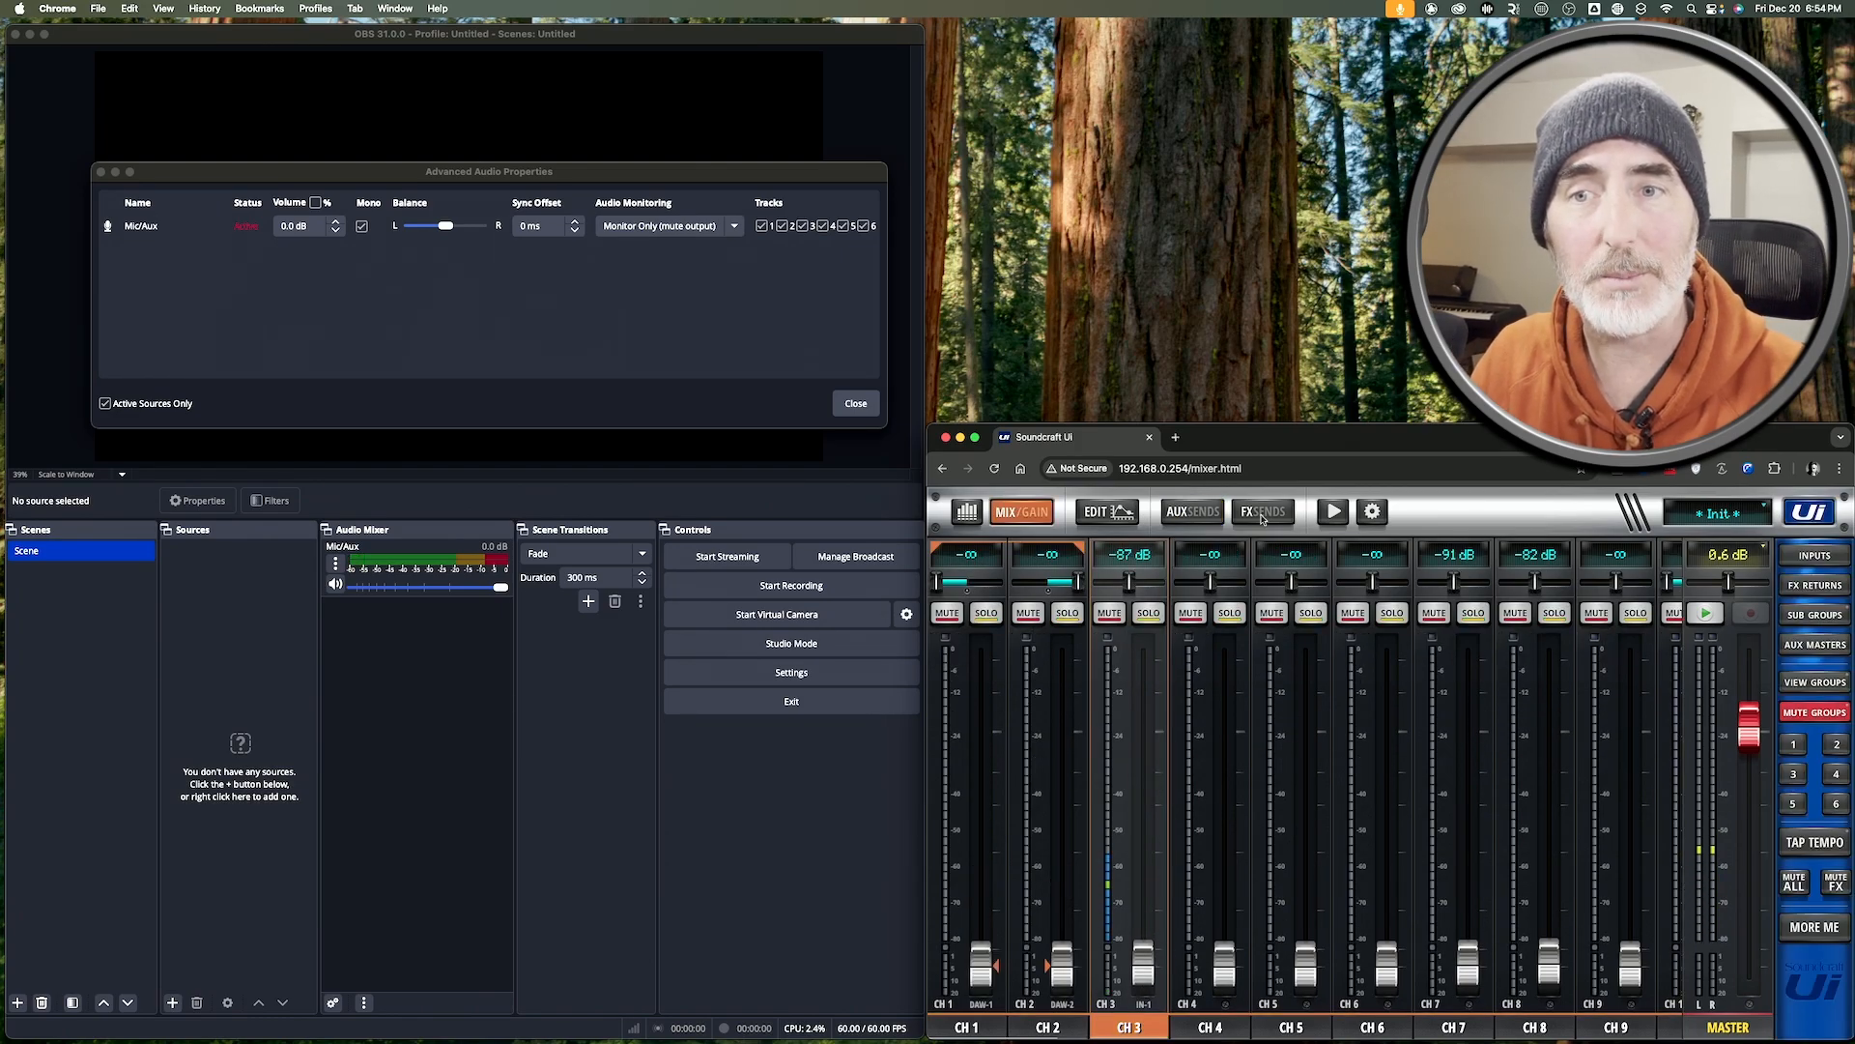
click(1169, 519)
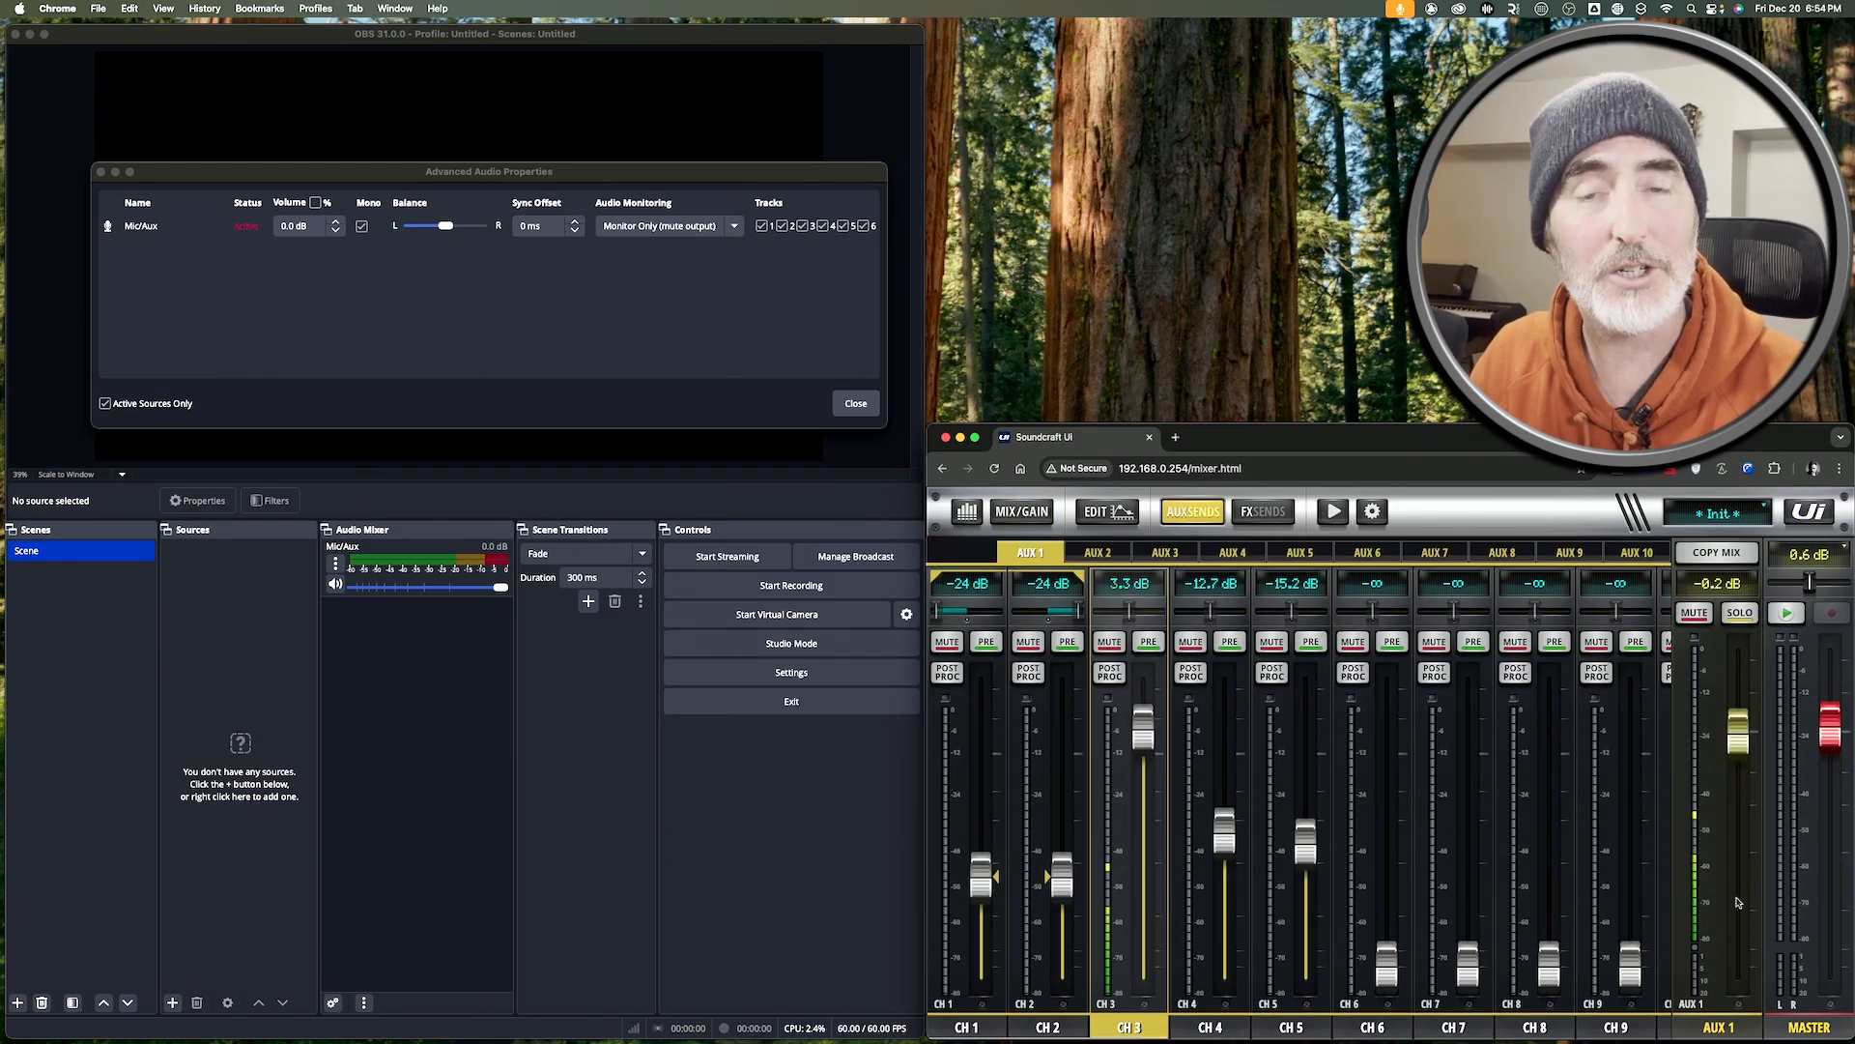
click(1219, 512)
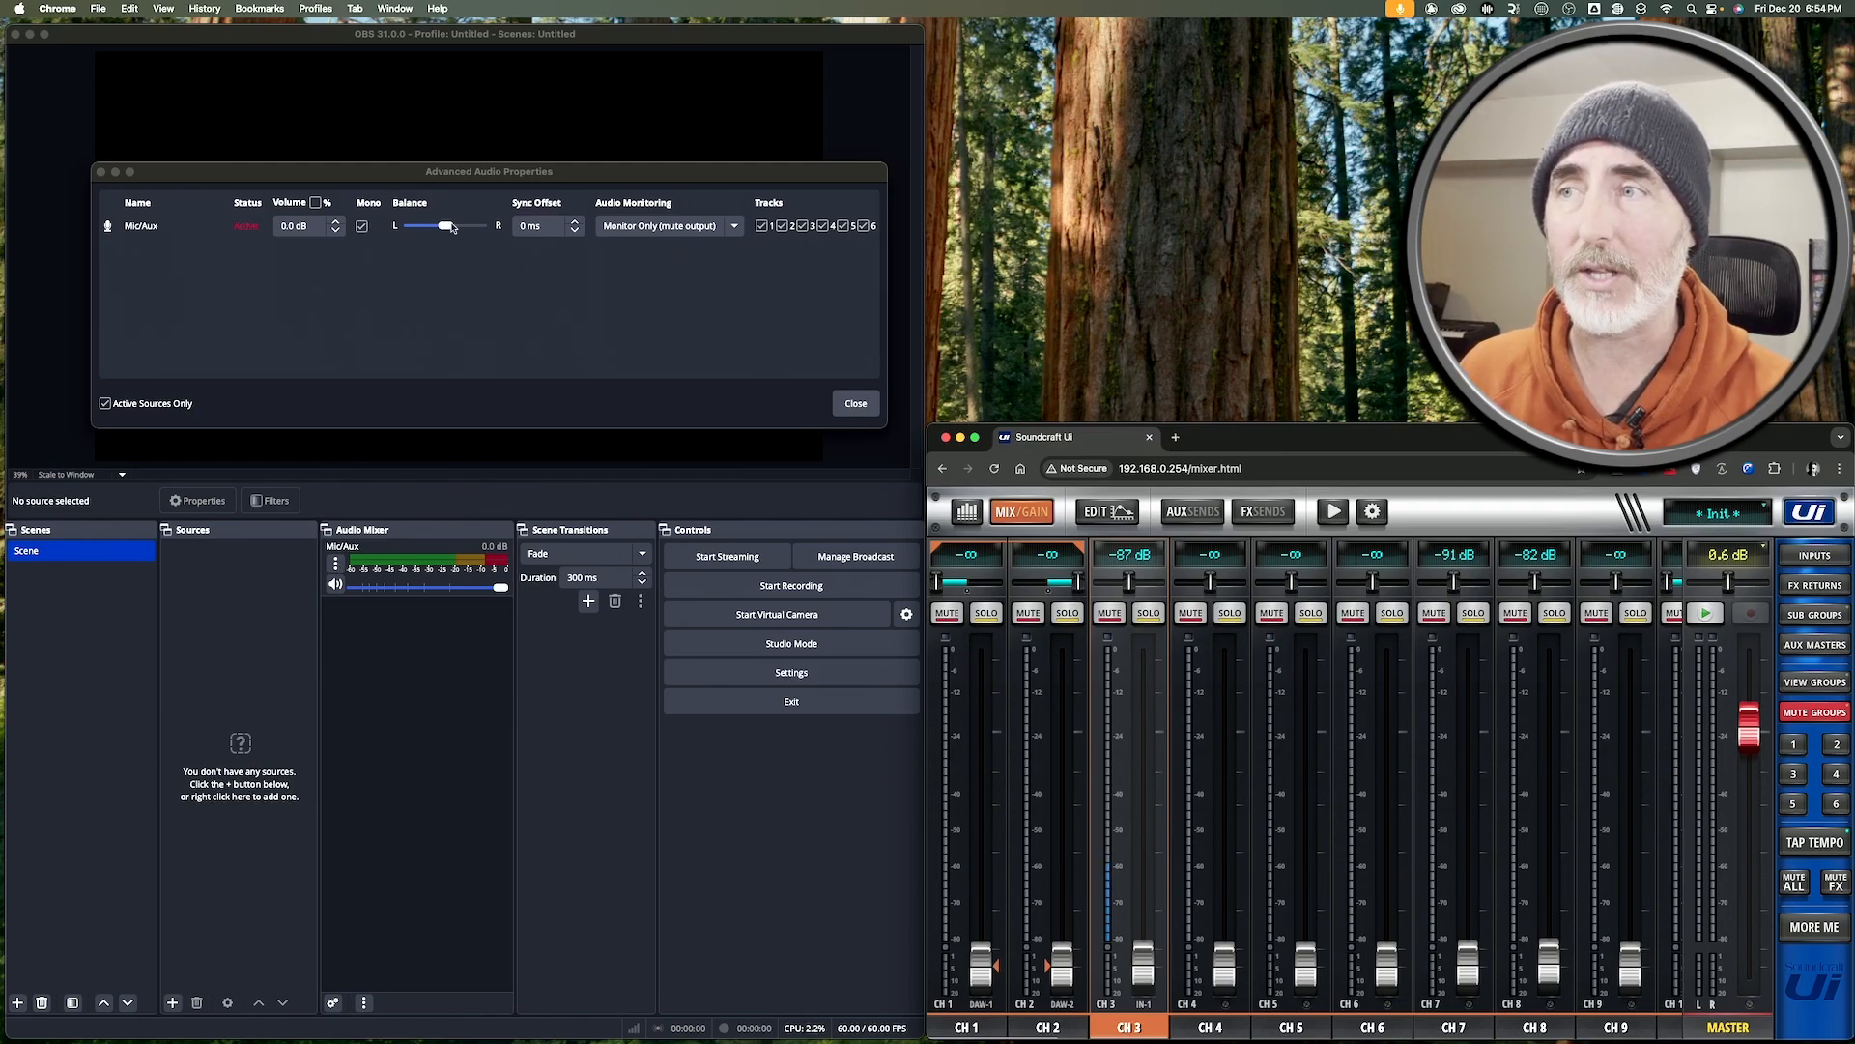
Review the audio monitoring options for Mic/Aux in OBS, keeping Monitor Only (mute output).
click(677, 228)
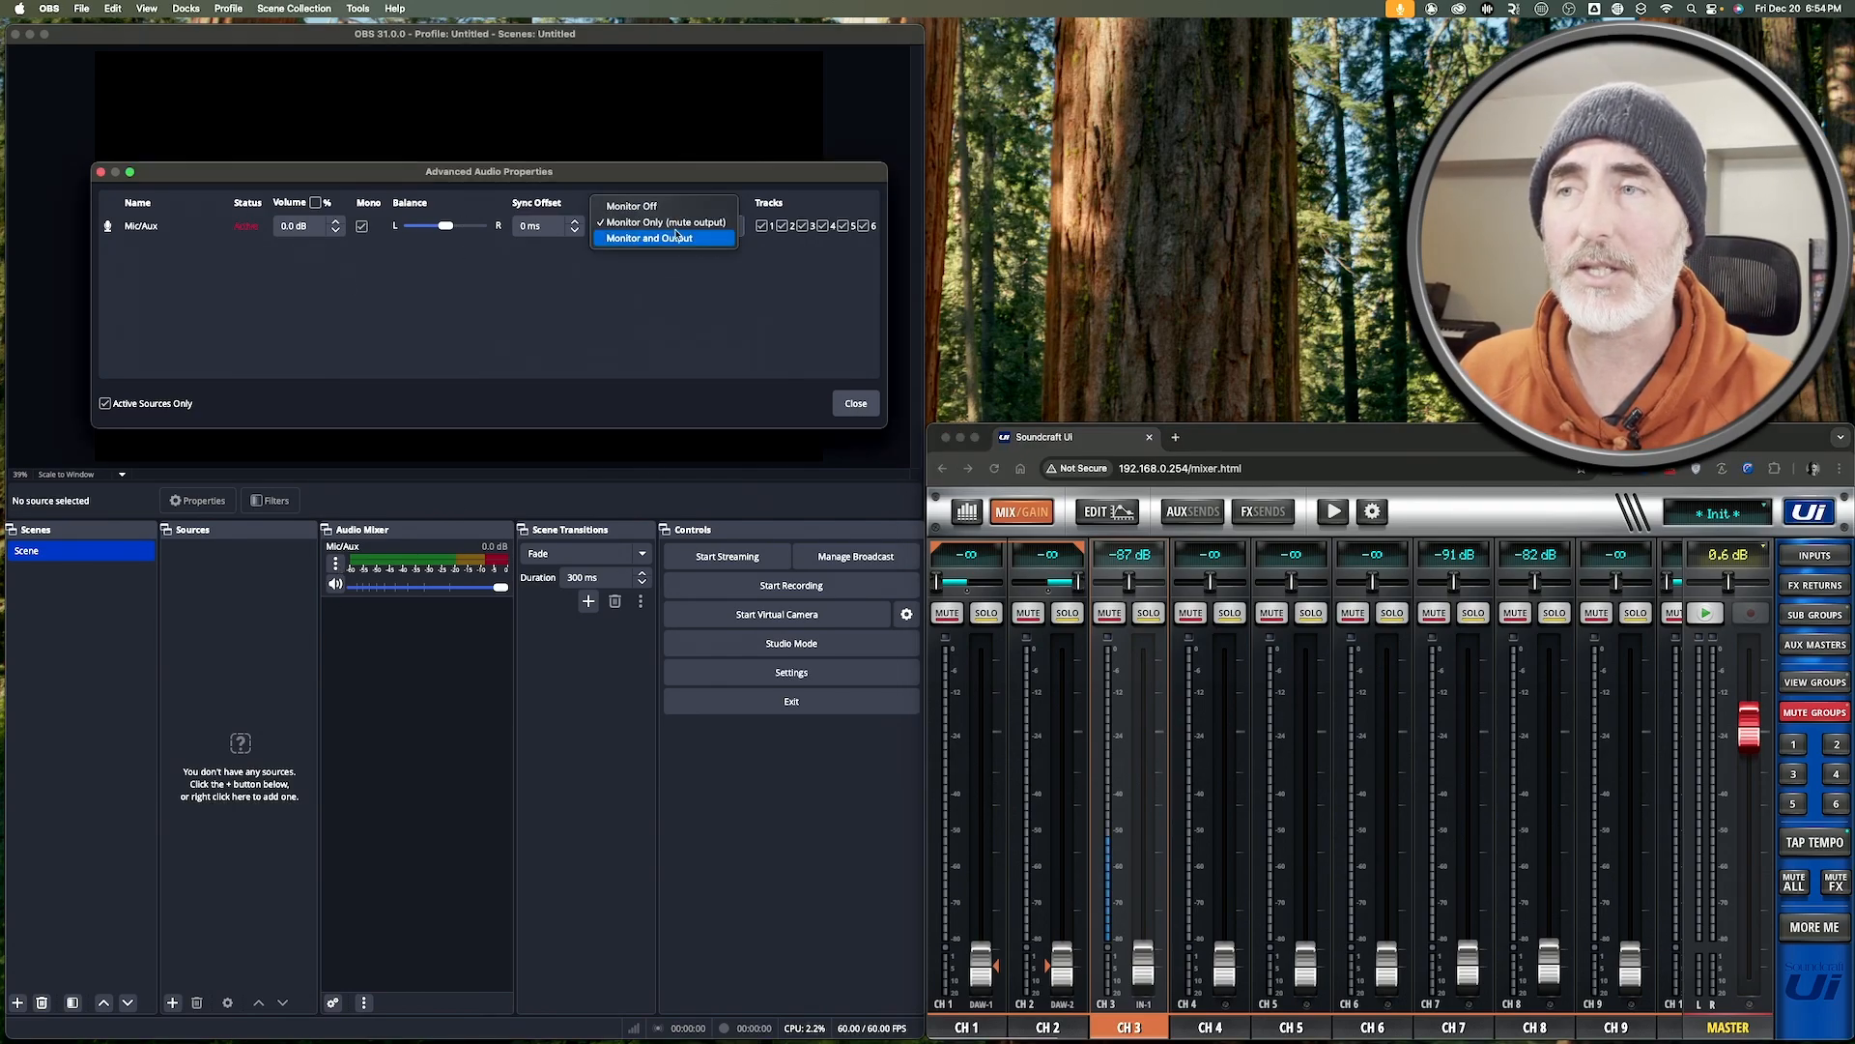
click(653, 204)
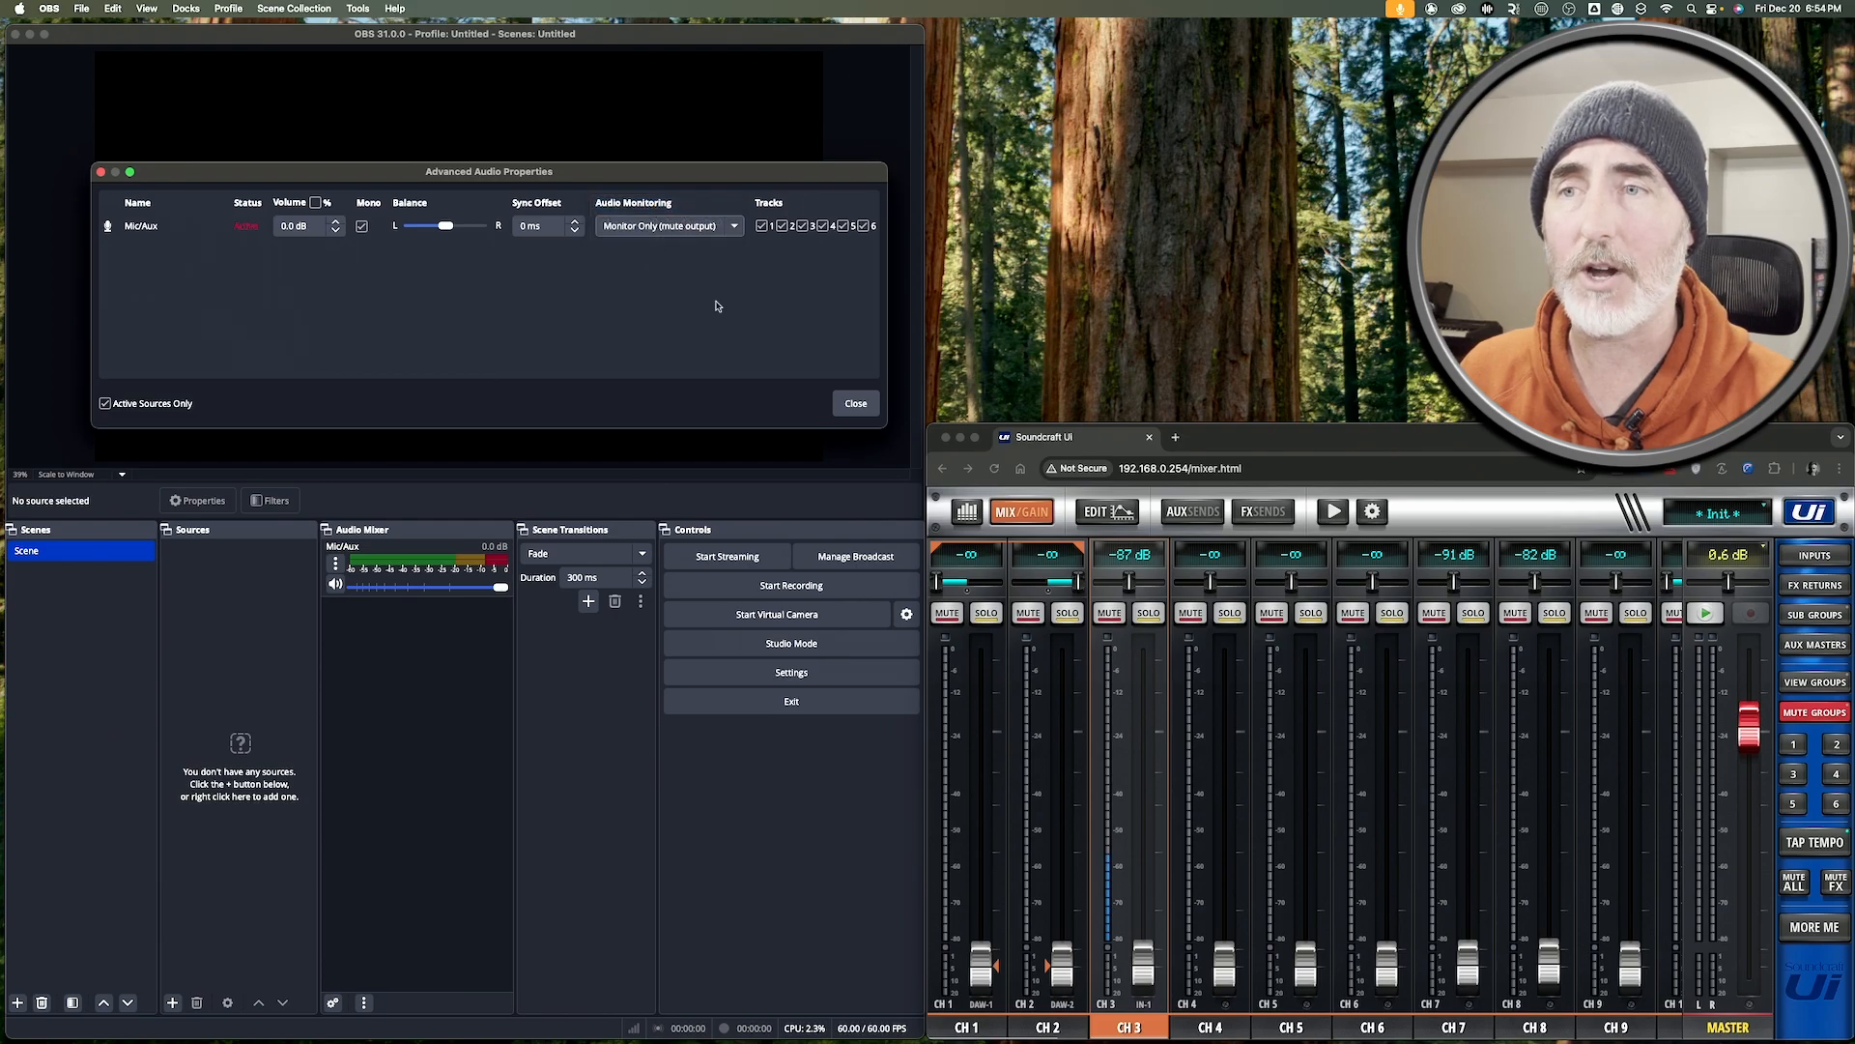
Leave the advanced audio settings and check the Mic/Aux properties, keeping Soundcraft Ui24 as the device and In 3 on Channel 1.
click(863, 406)
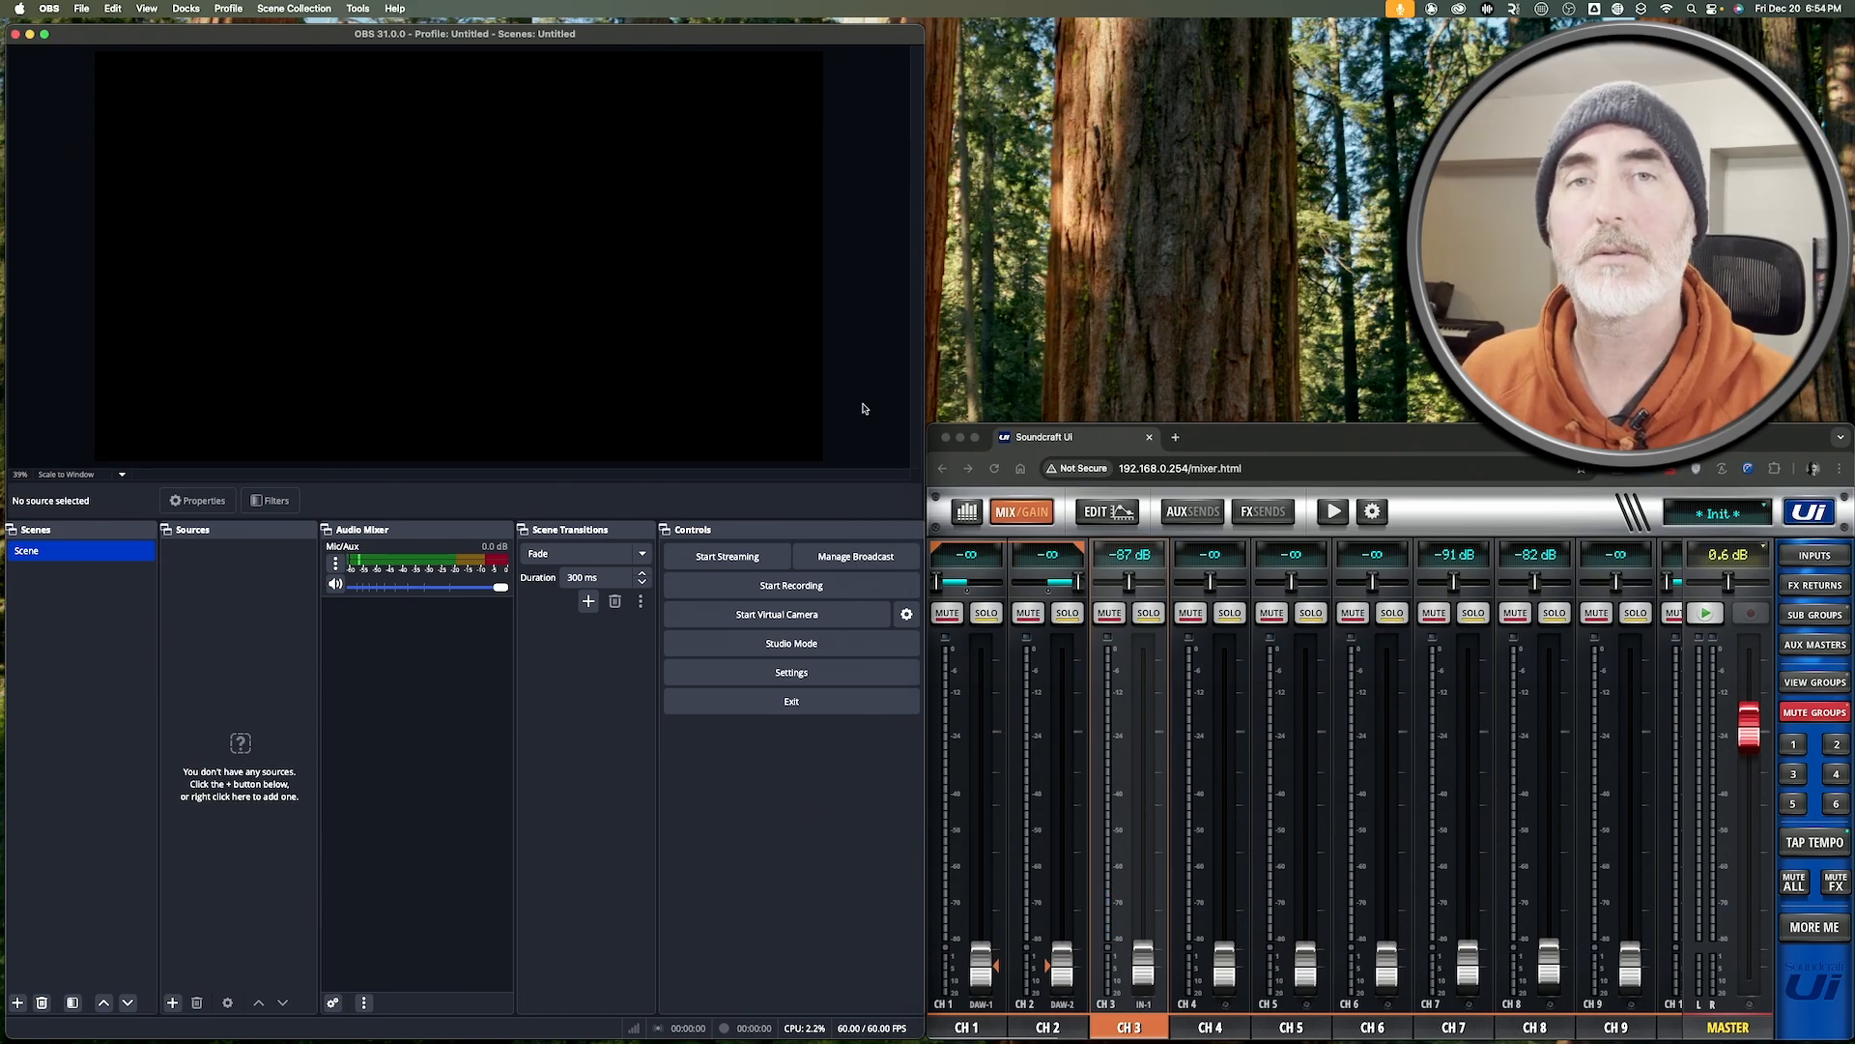
click(335, 562)
click(411, 748)
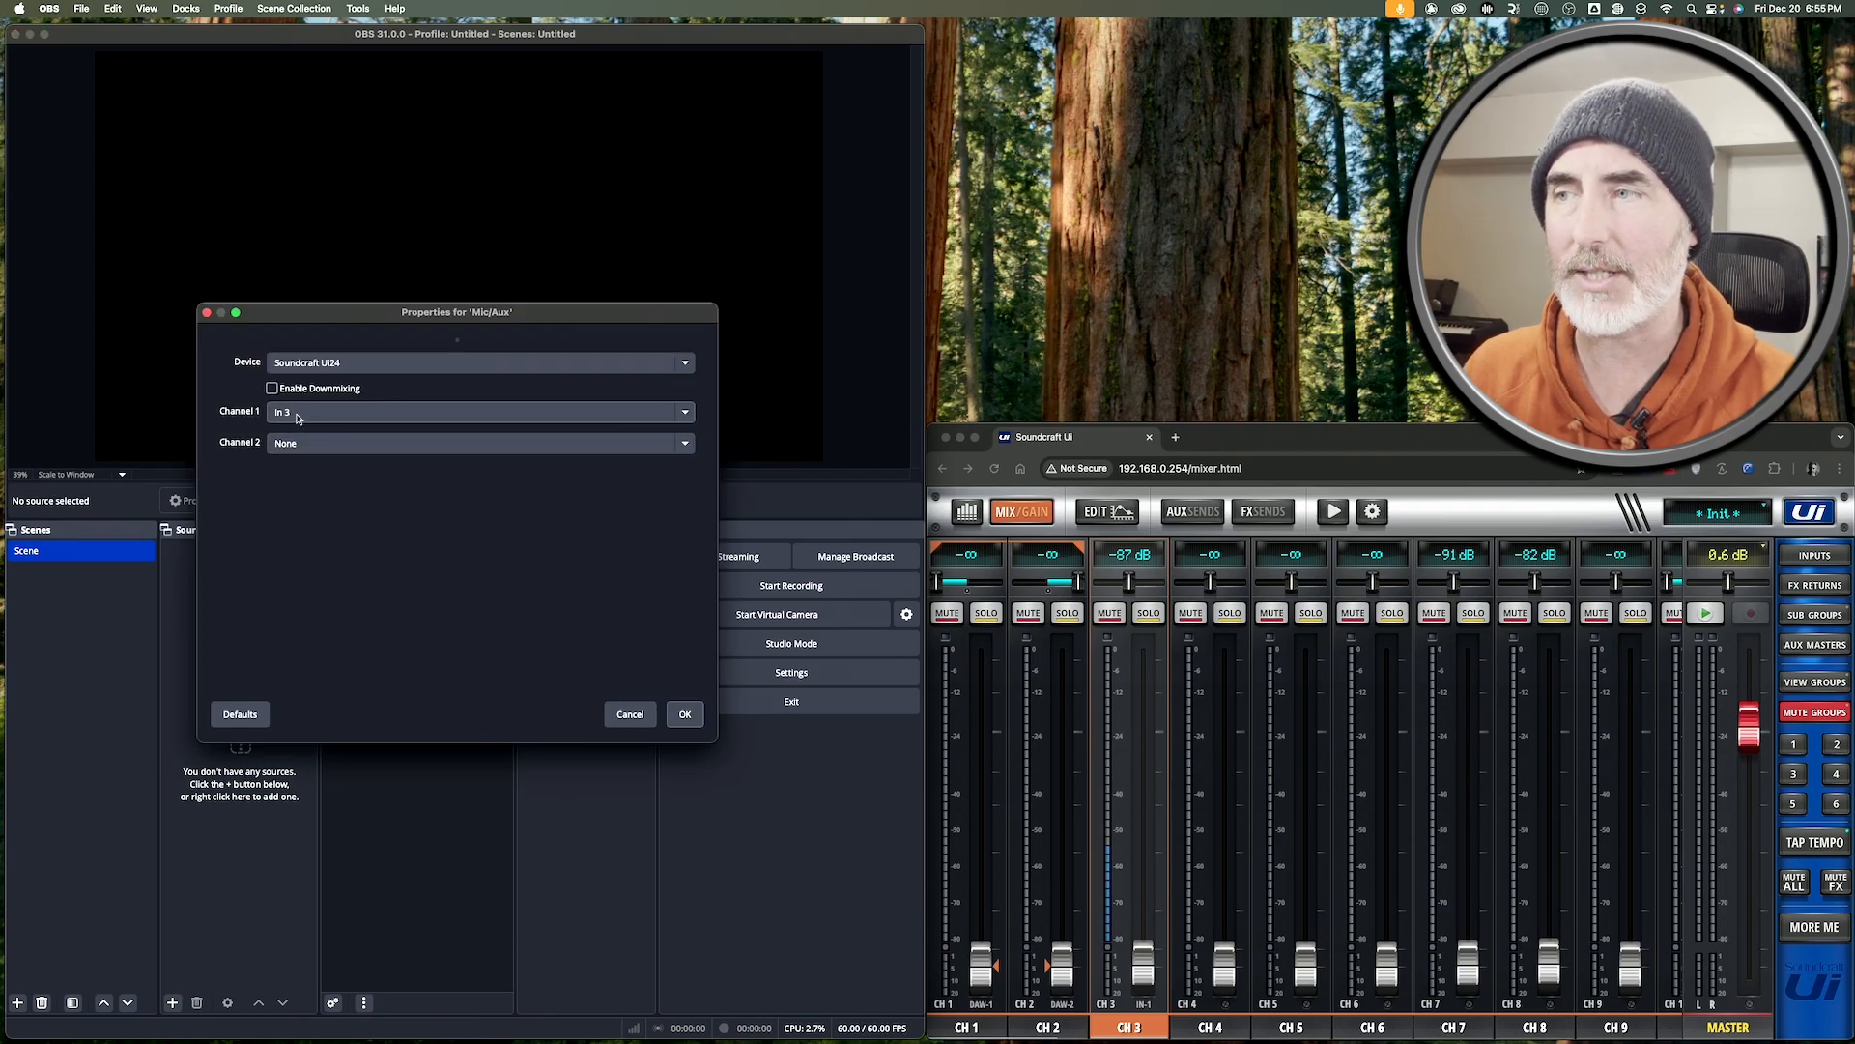
click(686, 714)
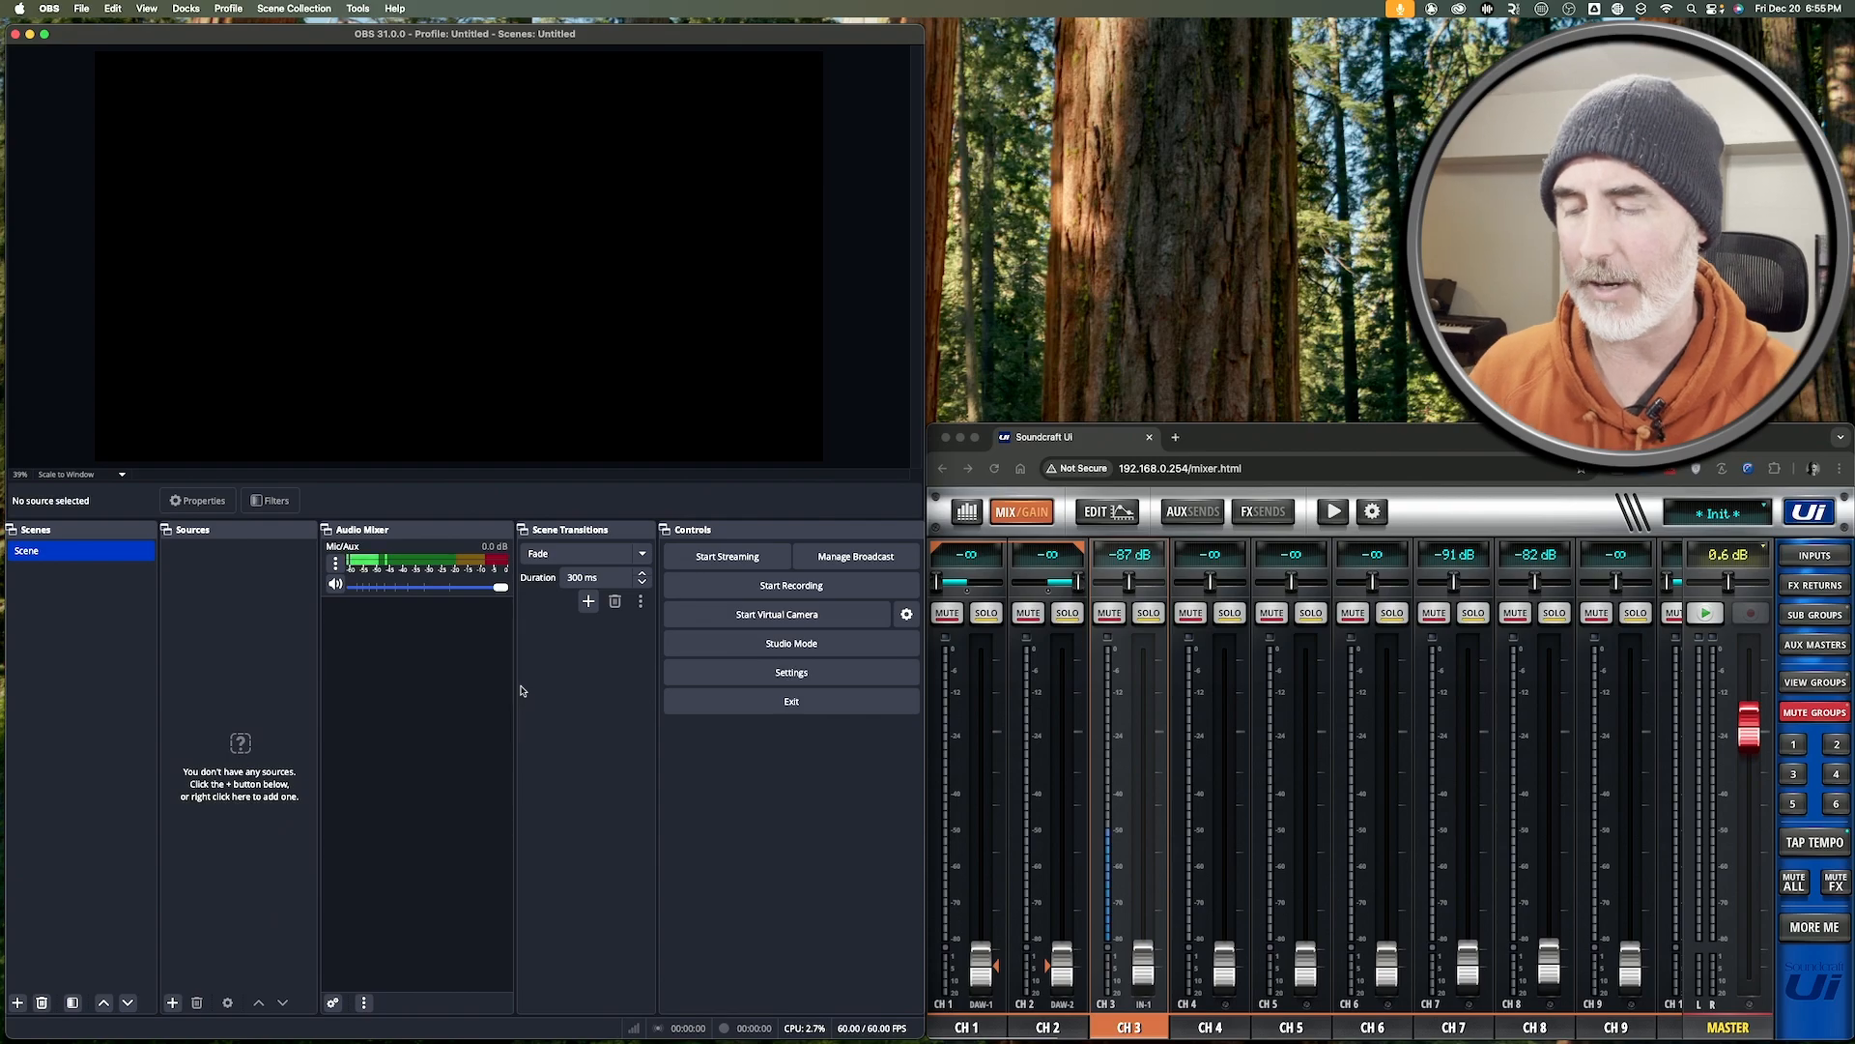
Quit OBS and relaunch it.
key(super+q)
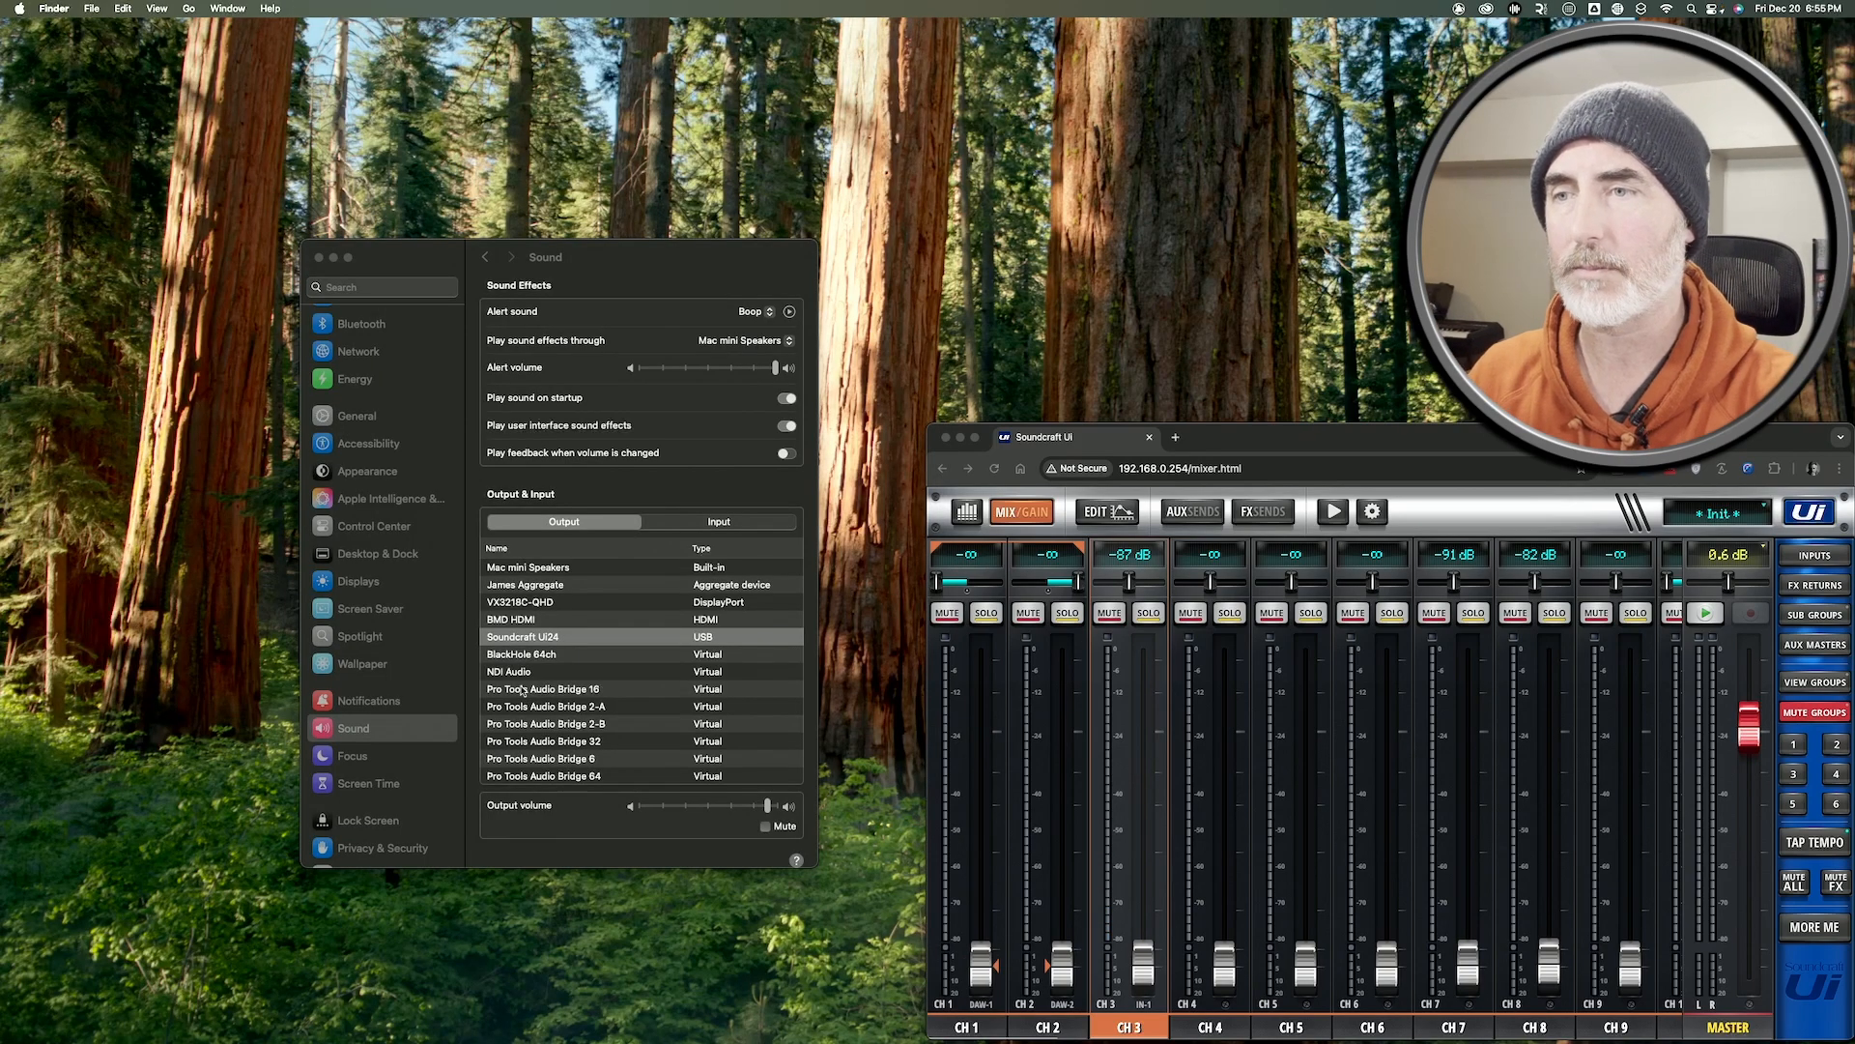
key(super+space)
text(obs)
key(Return)
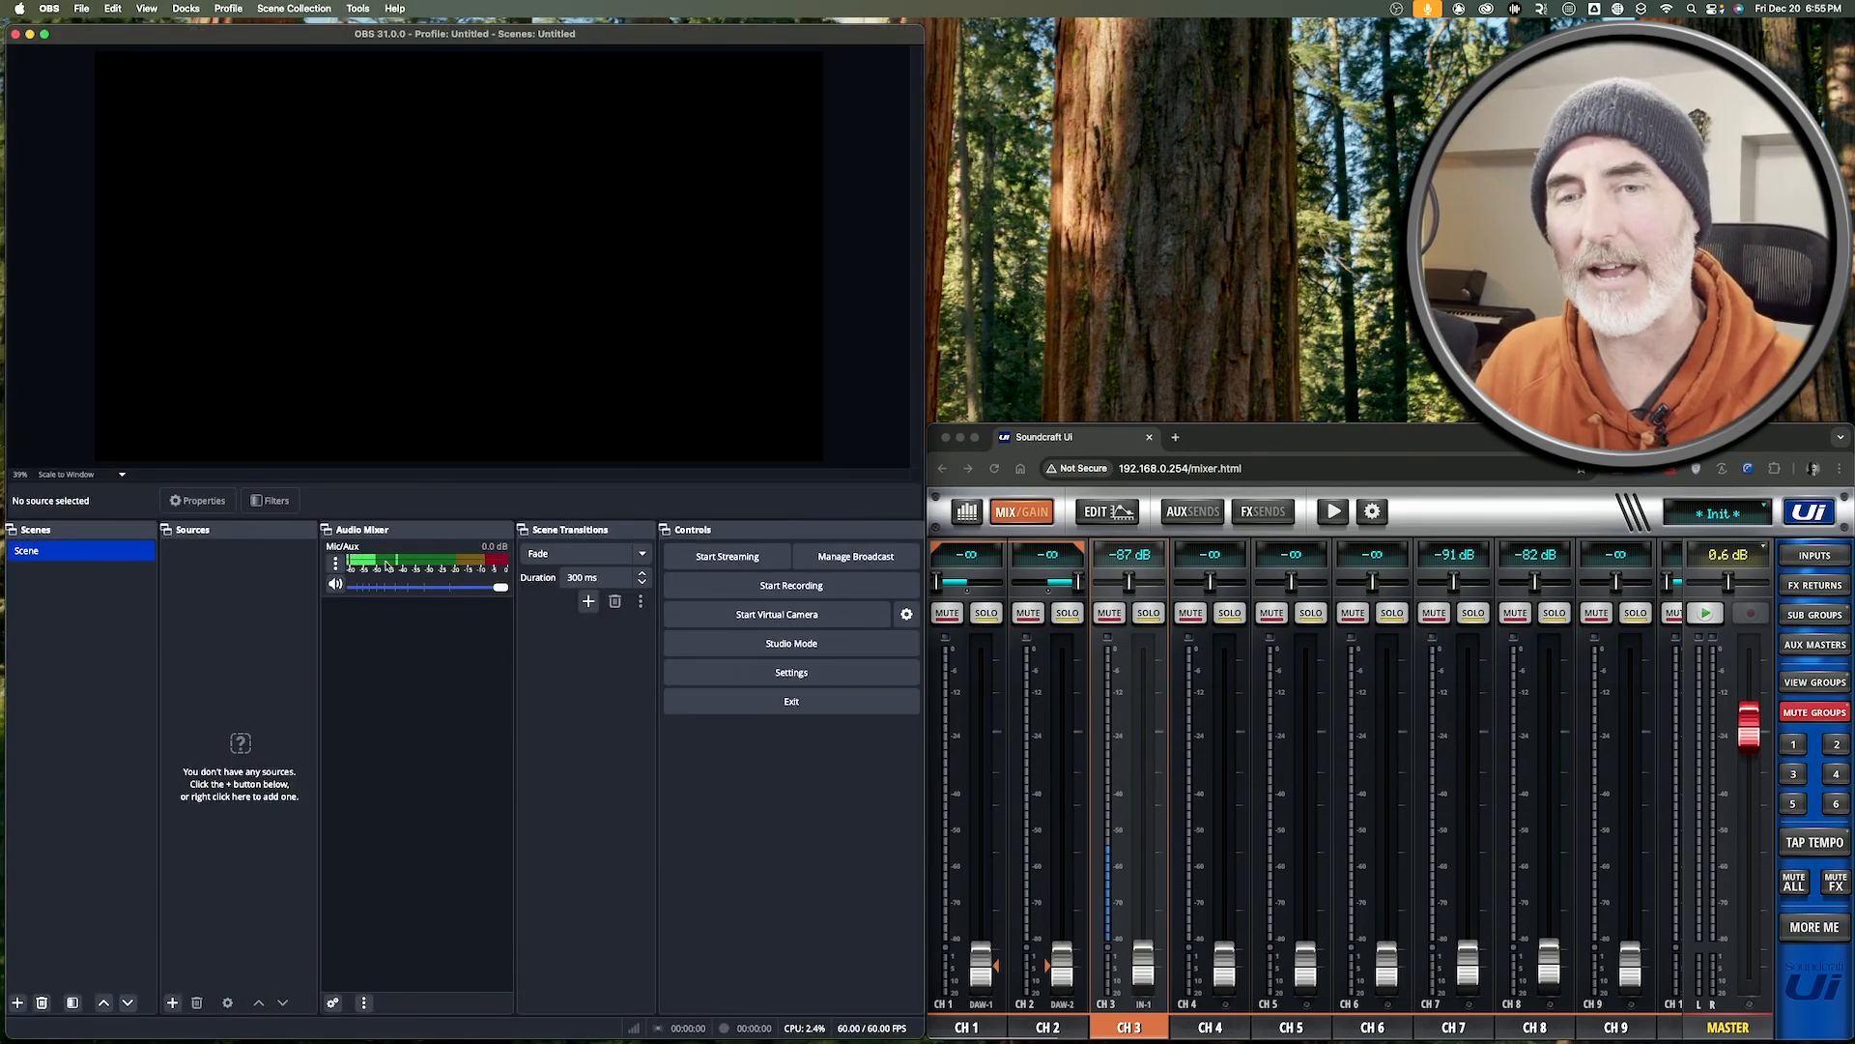
Switch to the mixer's AUX 1 sends and lower the AUX 1 master to about -2.2 dB.
click(1192, 517)
click(1176, 512)
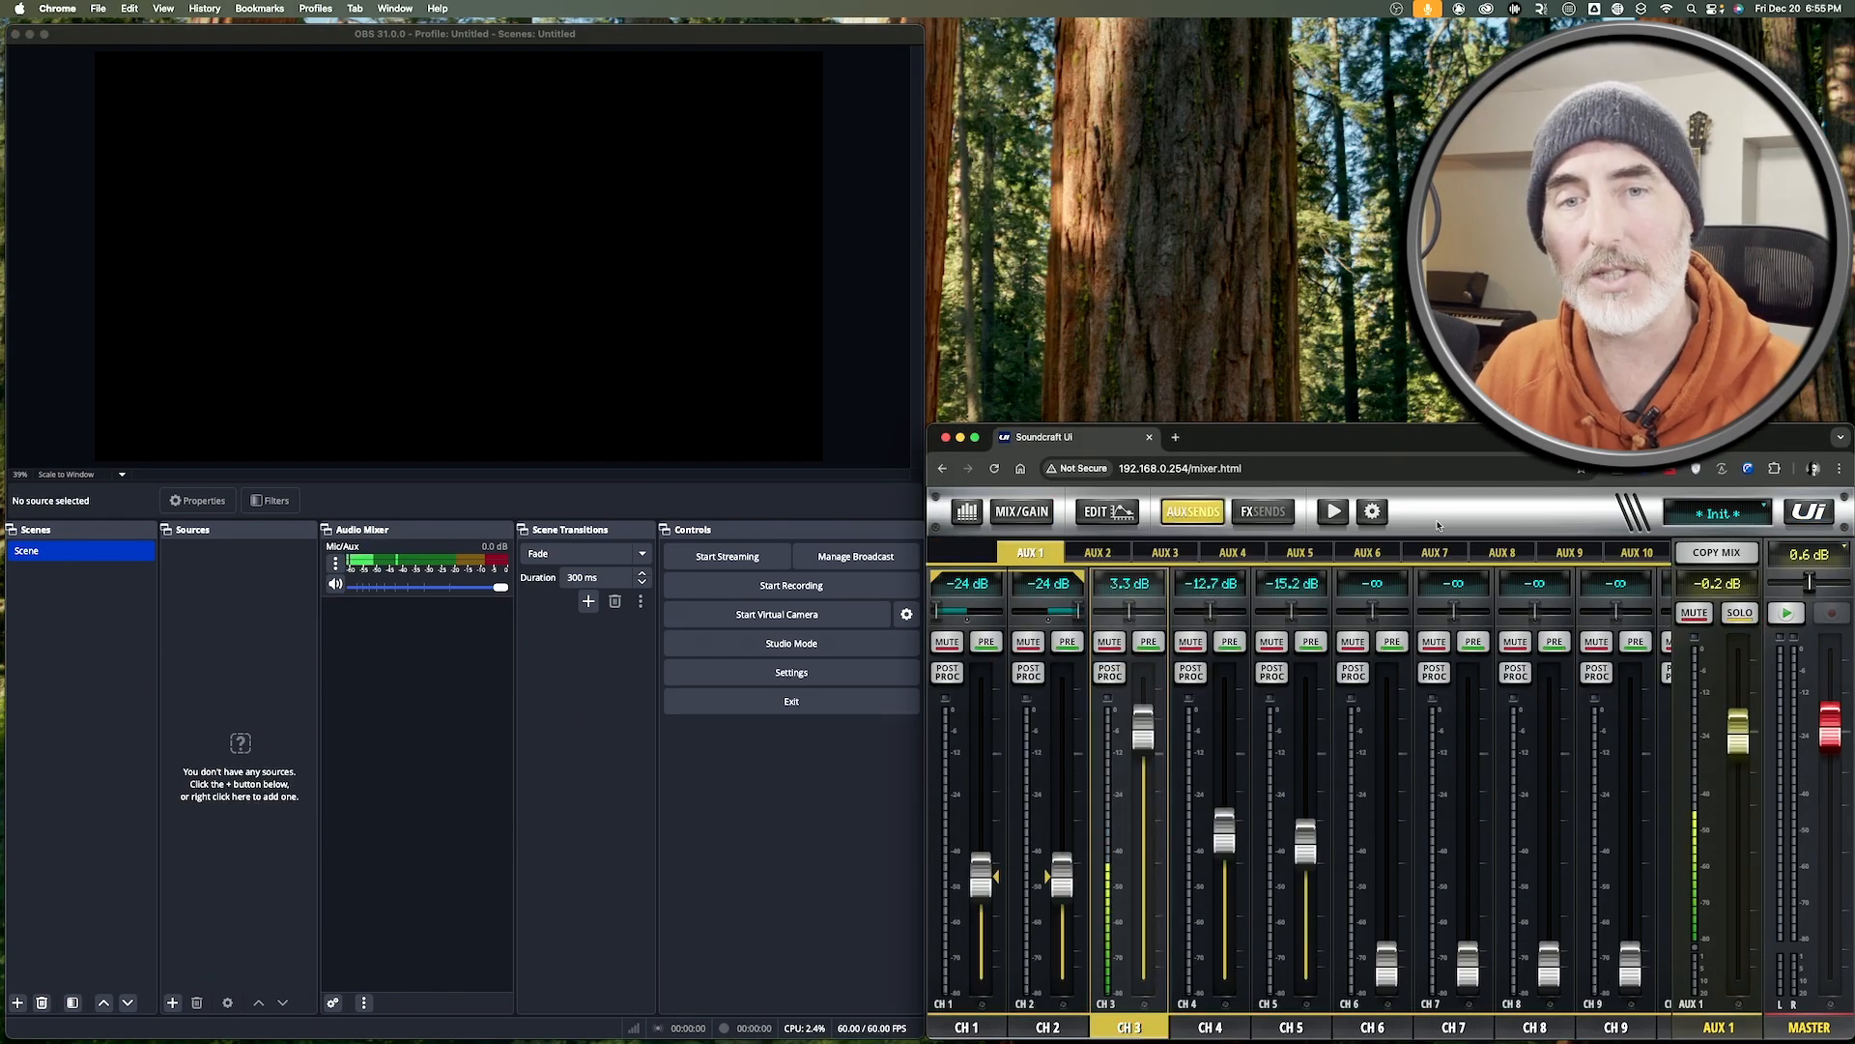
mouse_move(1742, 734)
mouse_down()
mouse_move(1749, 973)
mouse_move(1732, 749)
mouse_up()
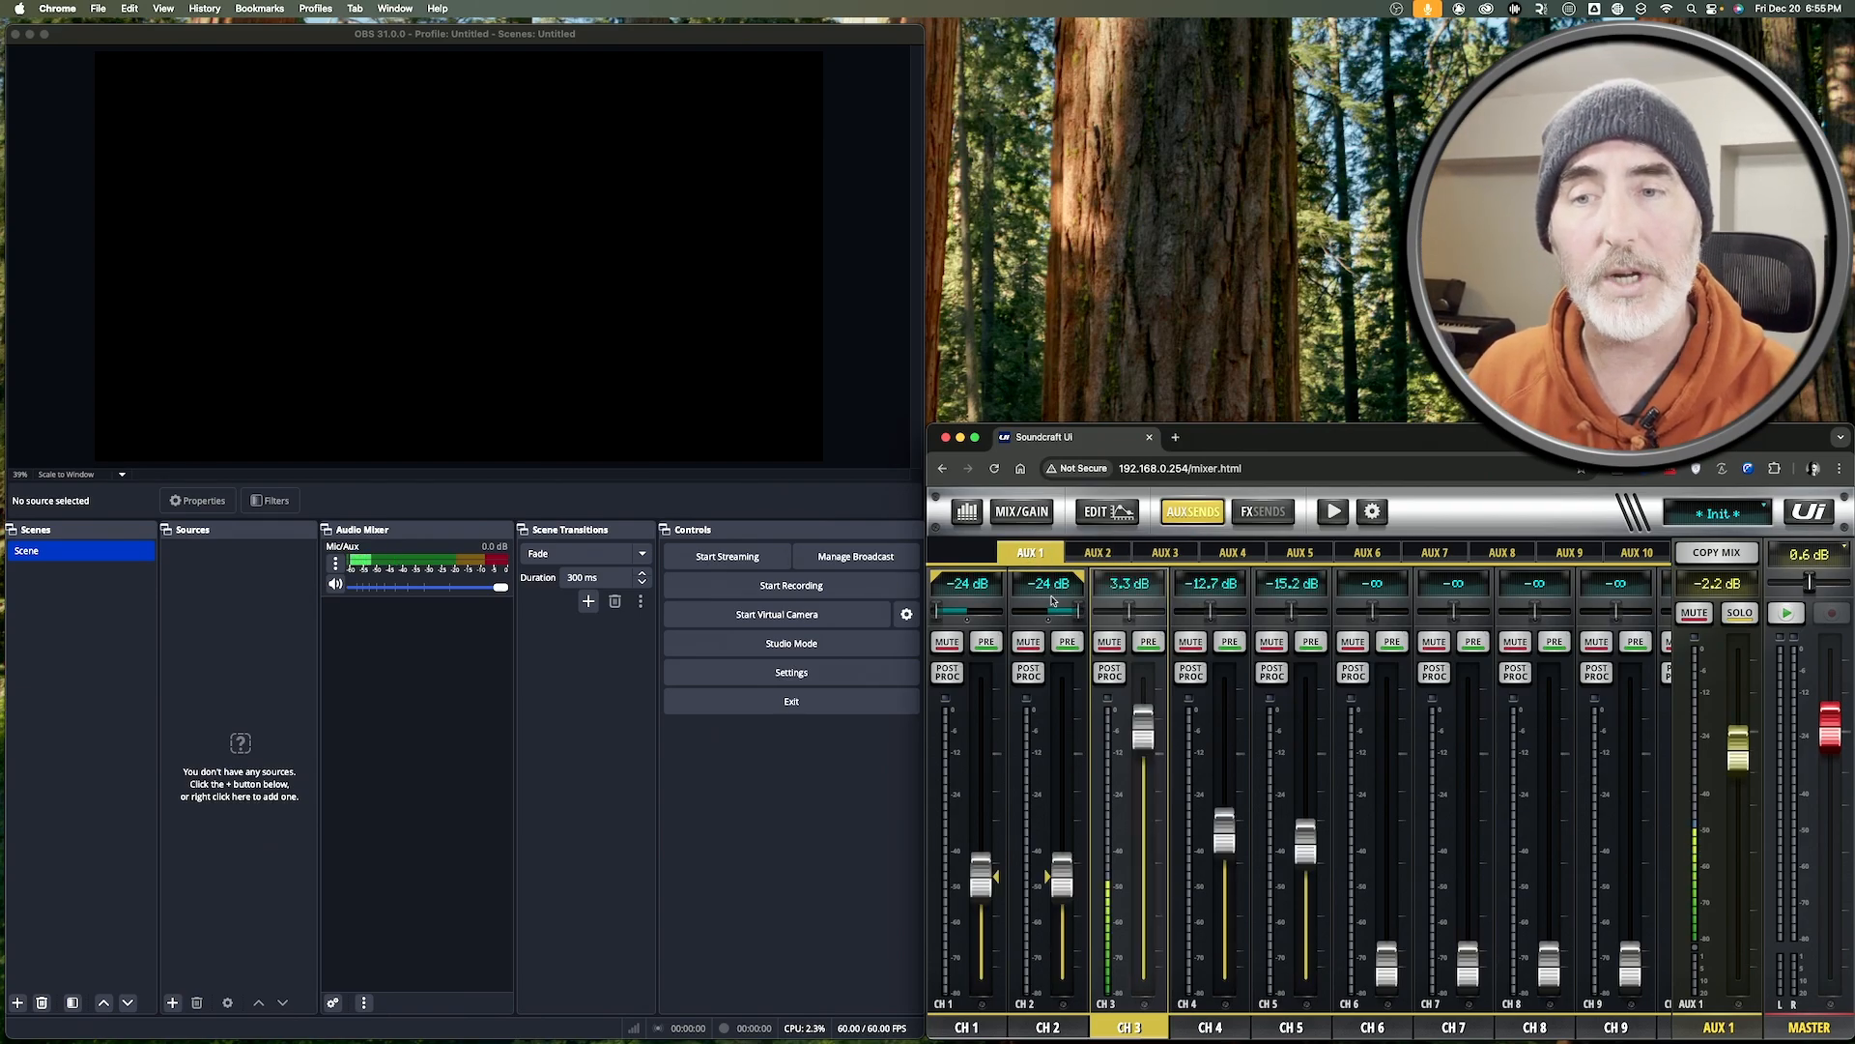
Lower CH 3 to about -3.0 dB in the AUX 1 sends and raise it to about -2.6 dB in AUX 2.
drag(1144, 732, 1144, 778)
click(1099, 552)
drag(1144, 961, 1144, 770)
In the OBS Mic/Aux properties, assign In 4 to Channel 2, keeping In 3 on Channel 1.
click(334, 565)
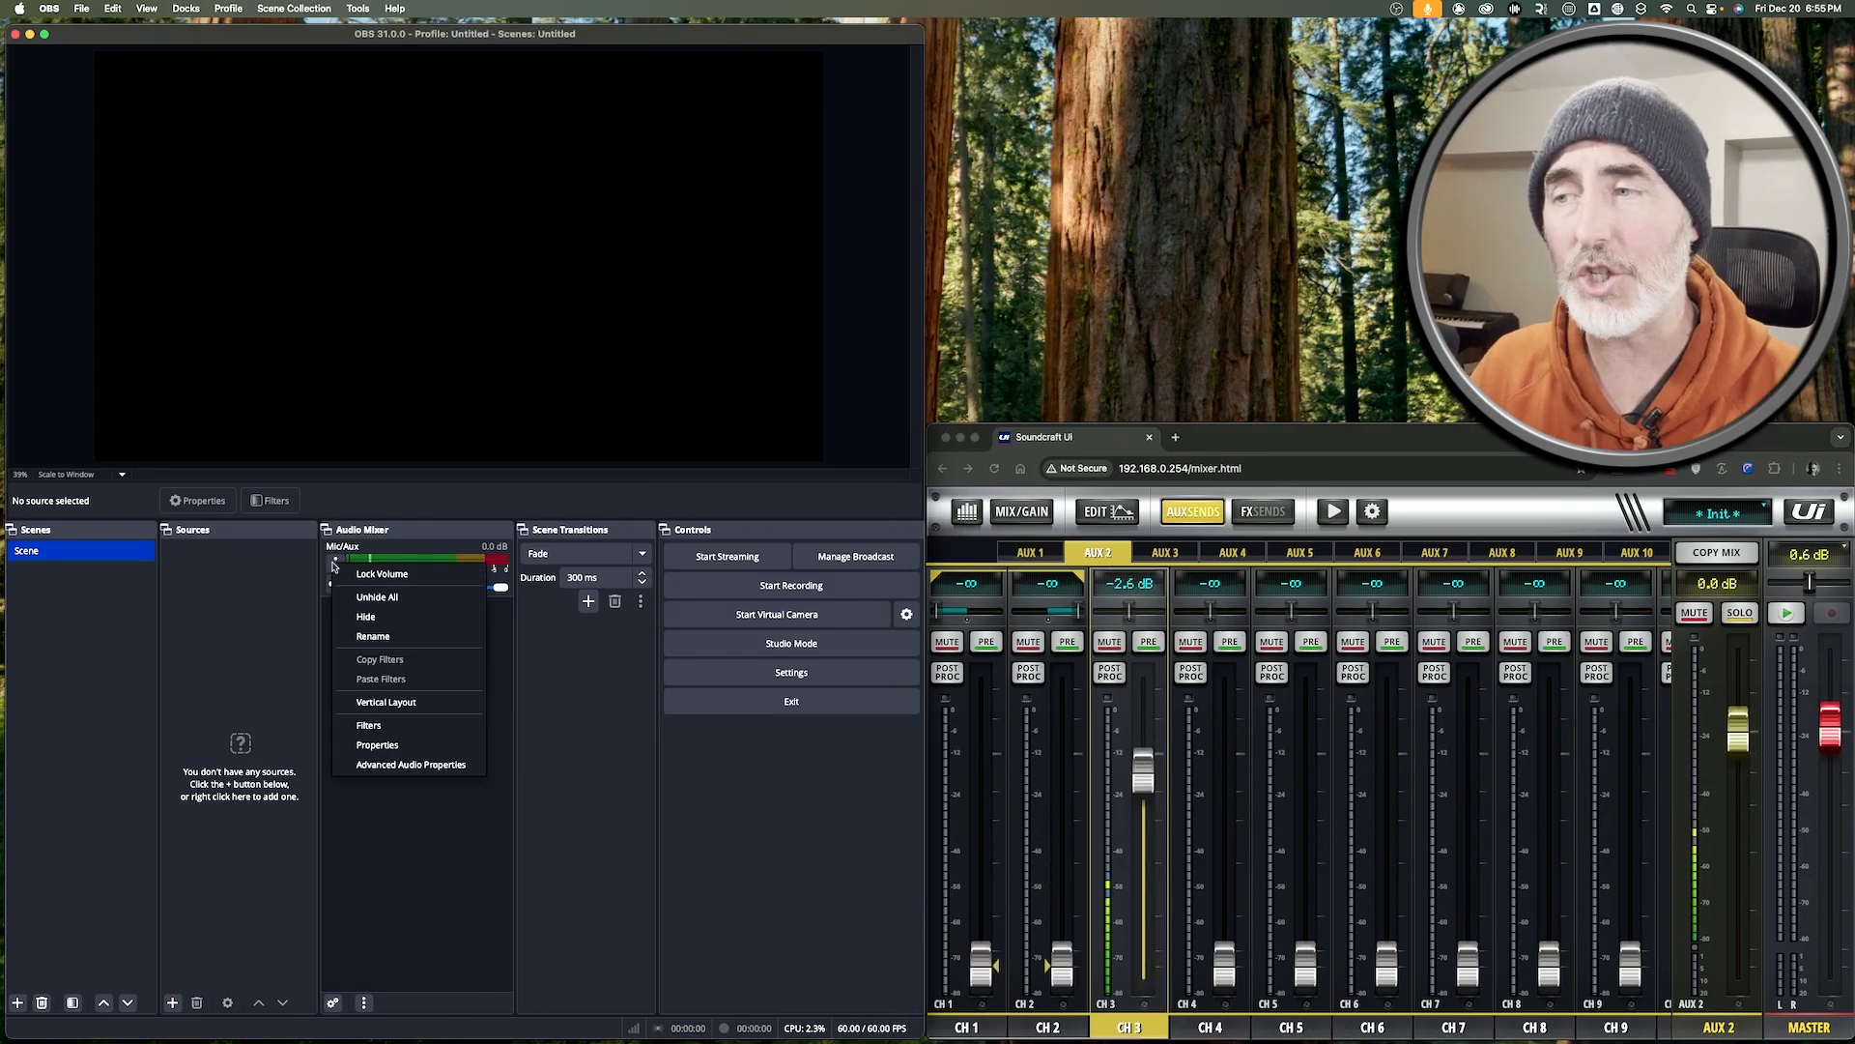
click(406, 744)
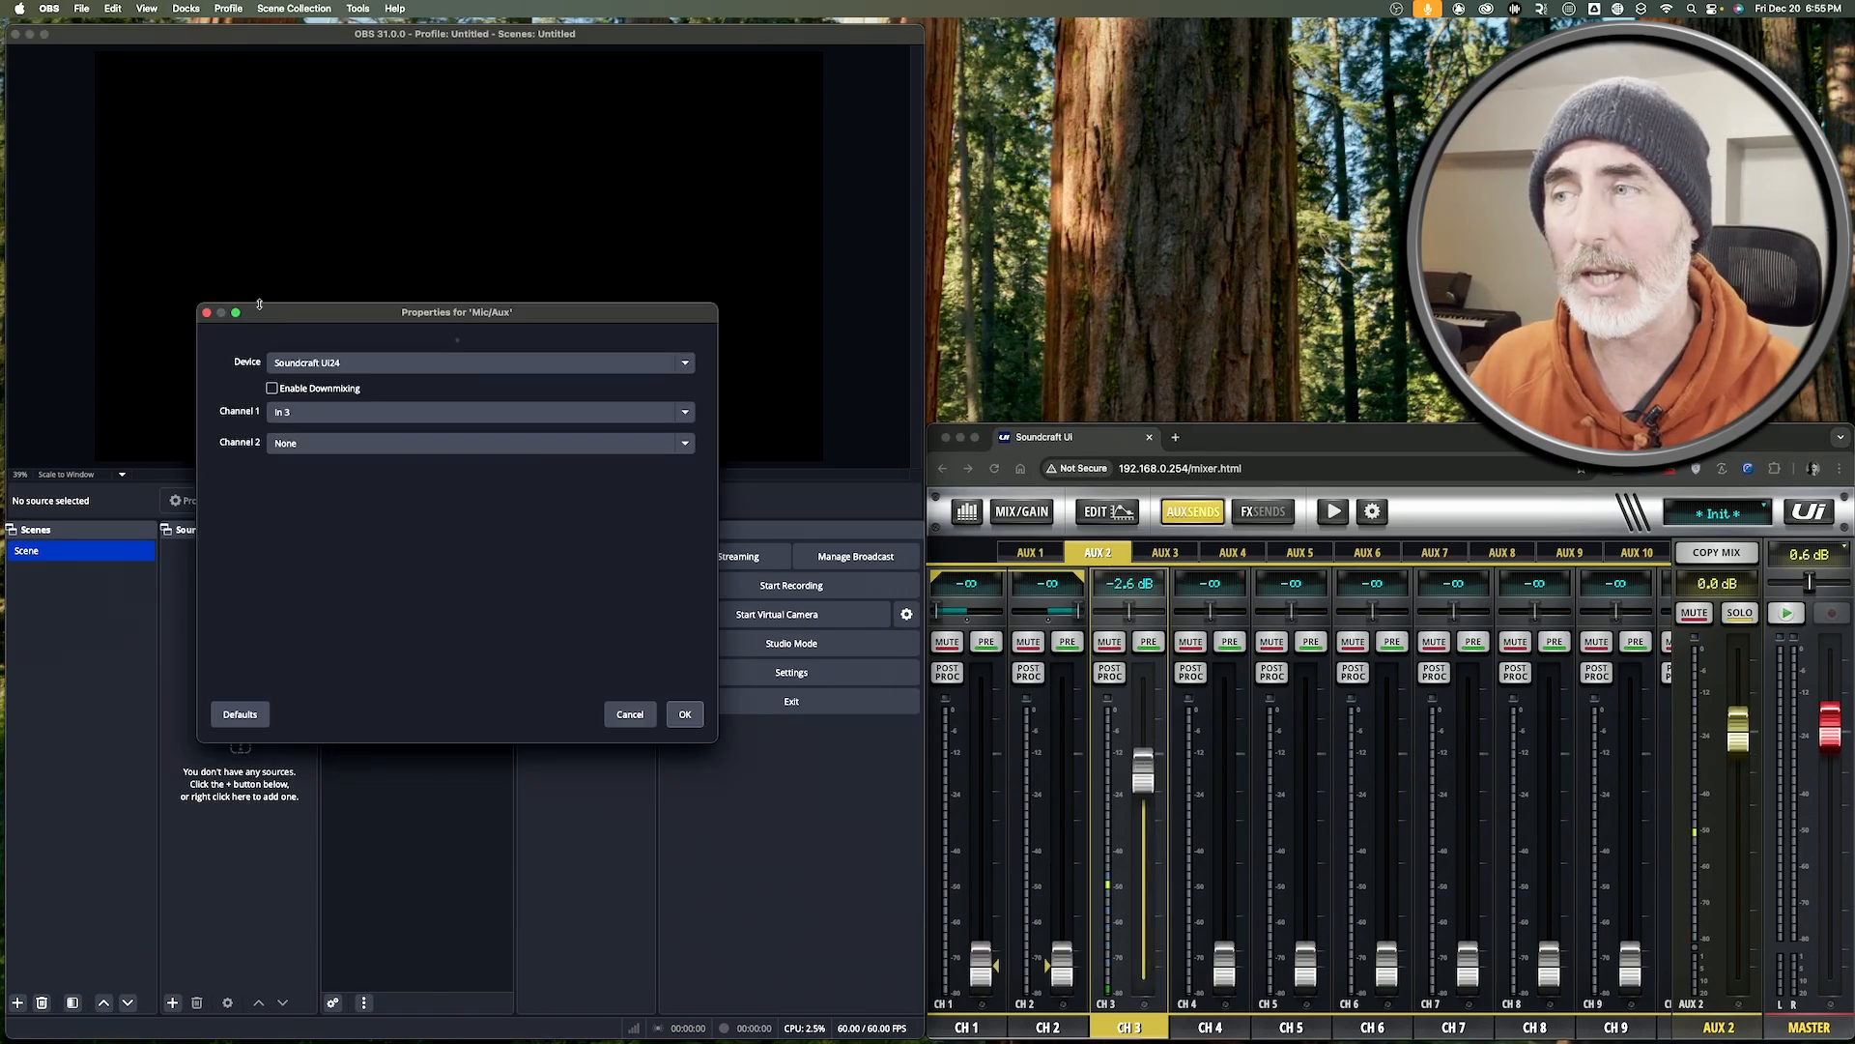
click(325, 450)
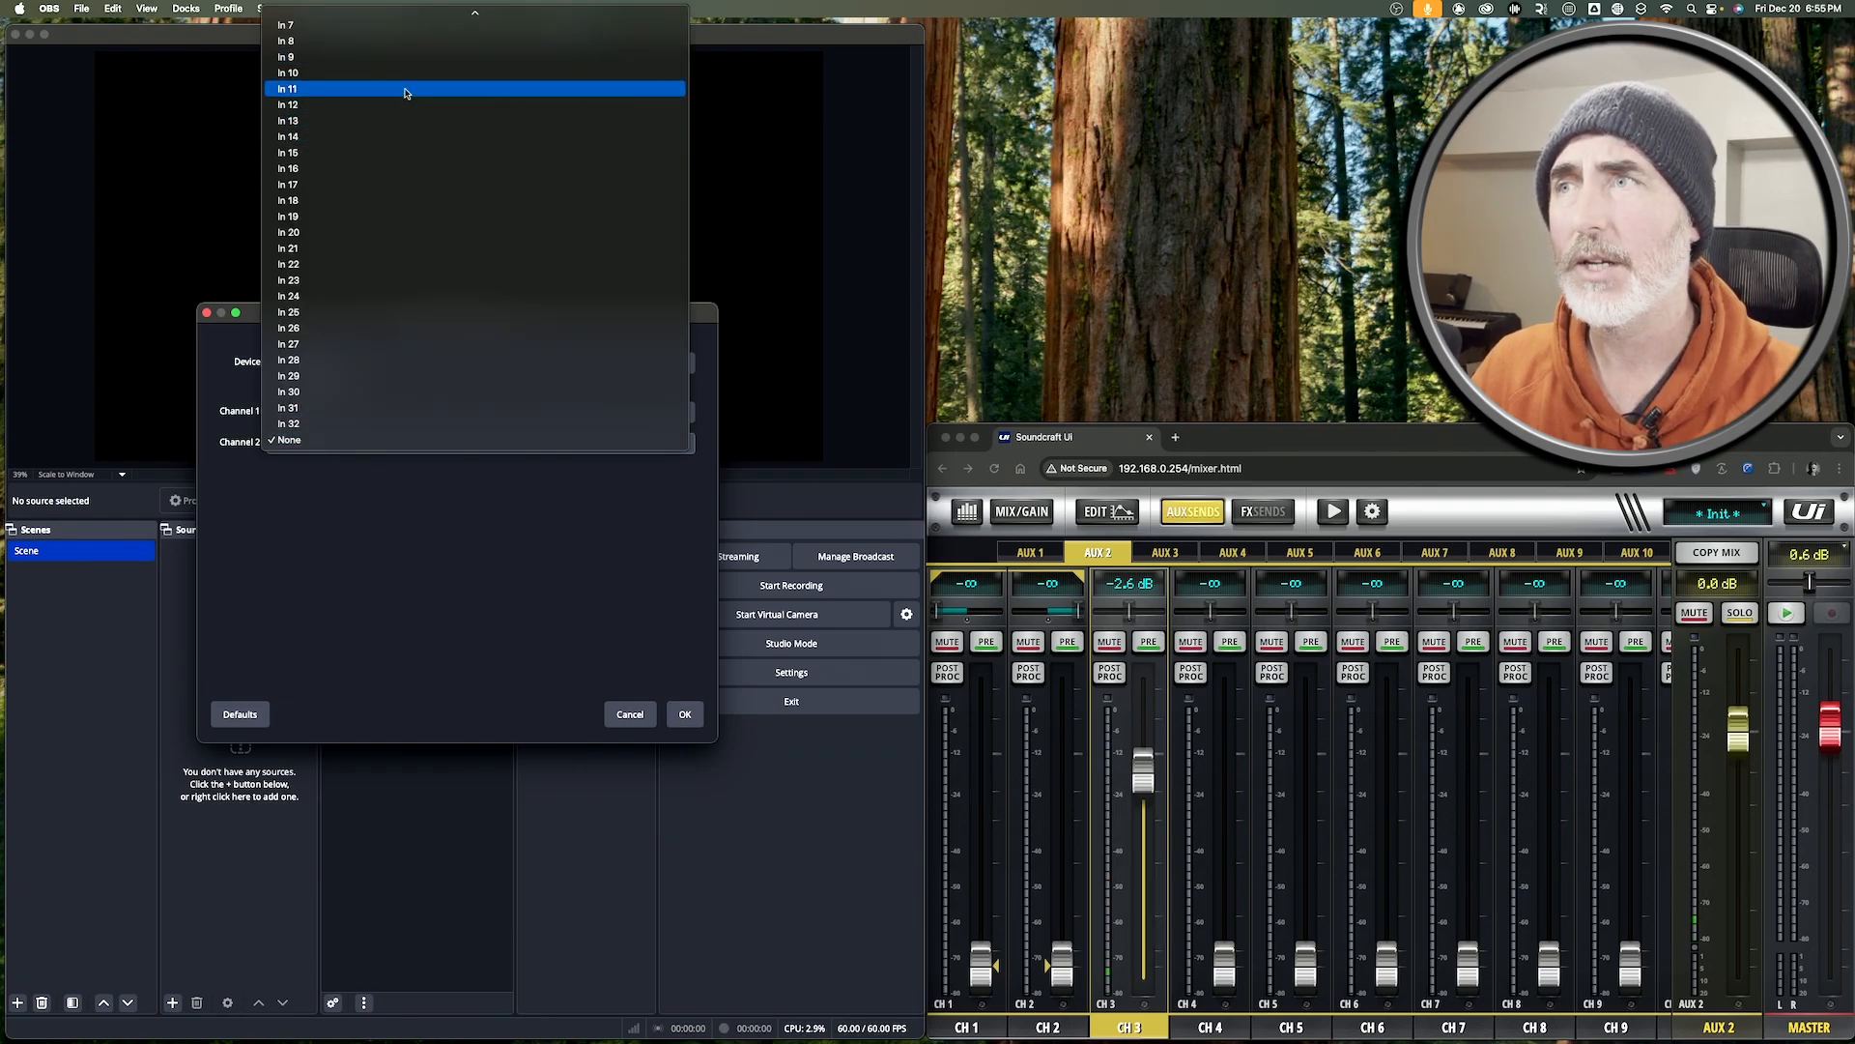
scroll(398, 92, up, 3)
click(365, 83)
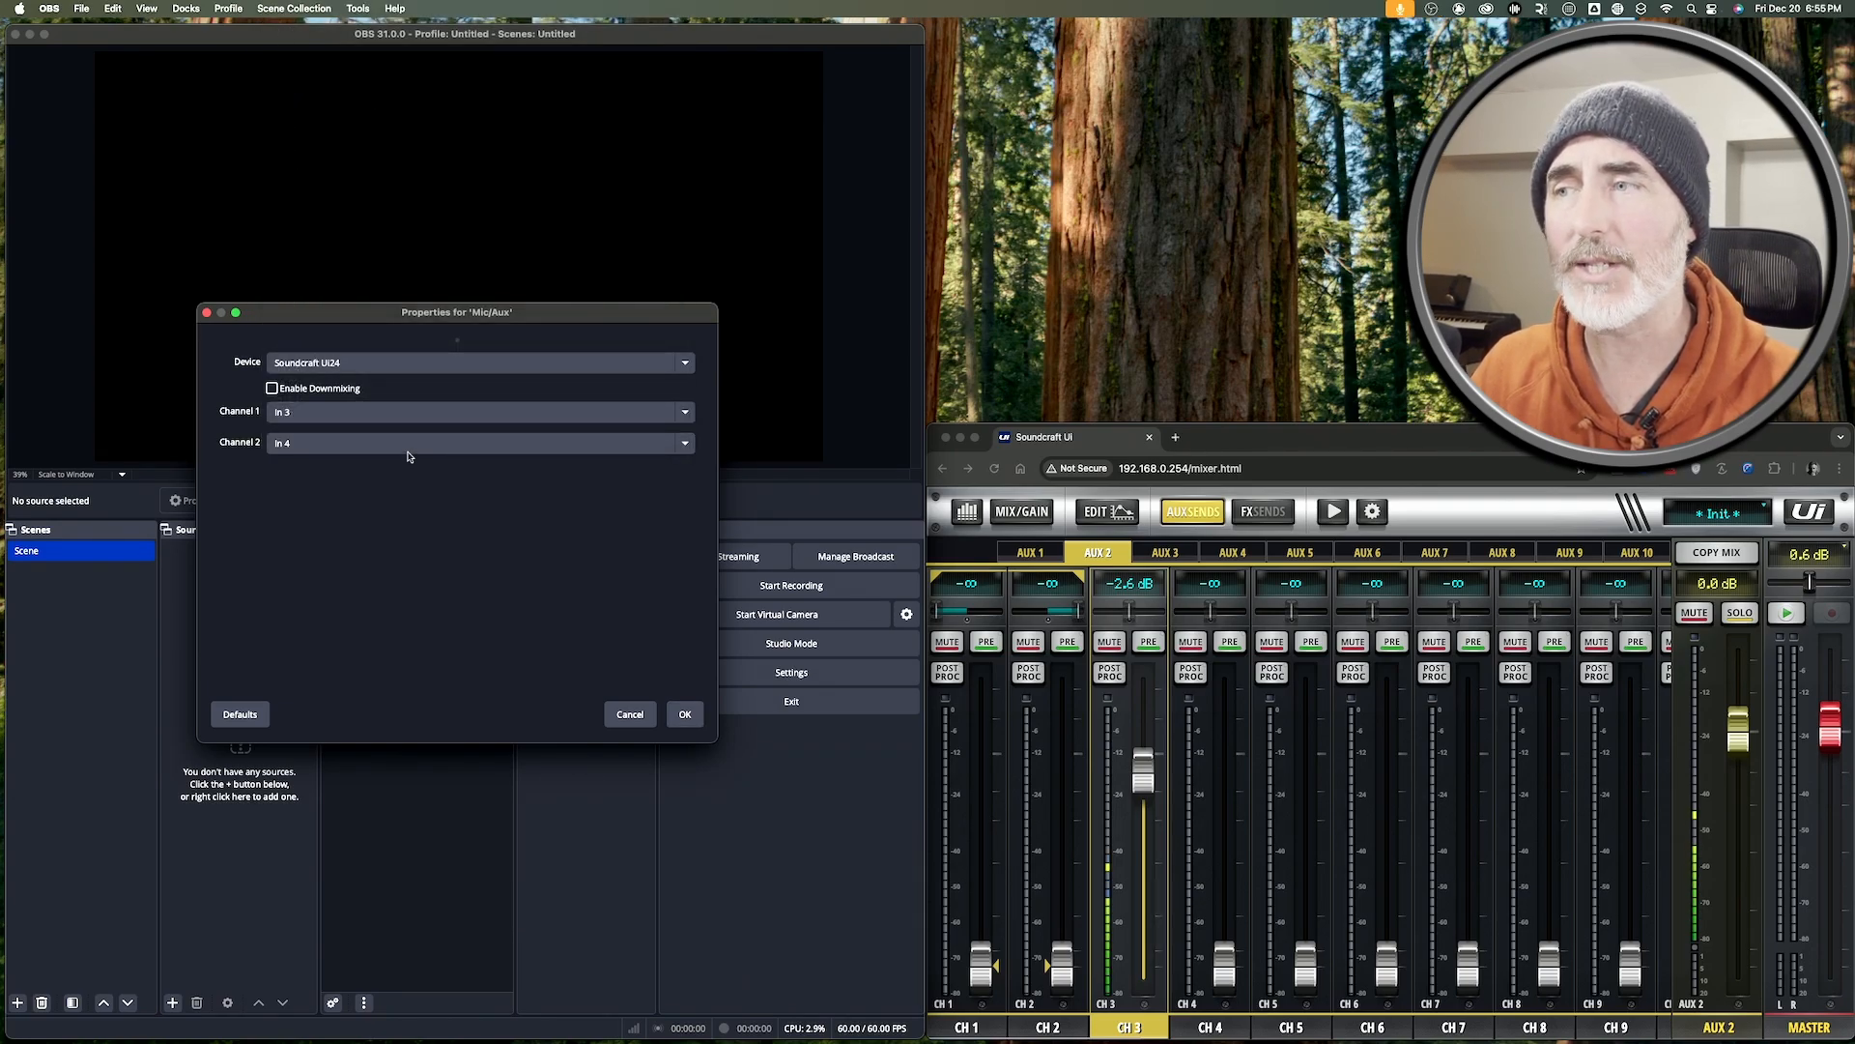
click(685, 714)
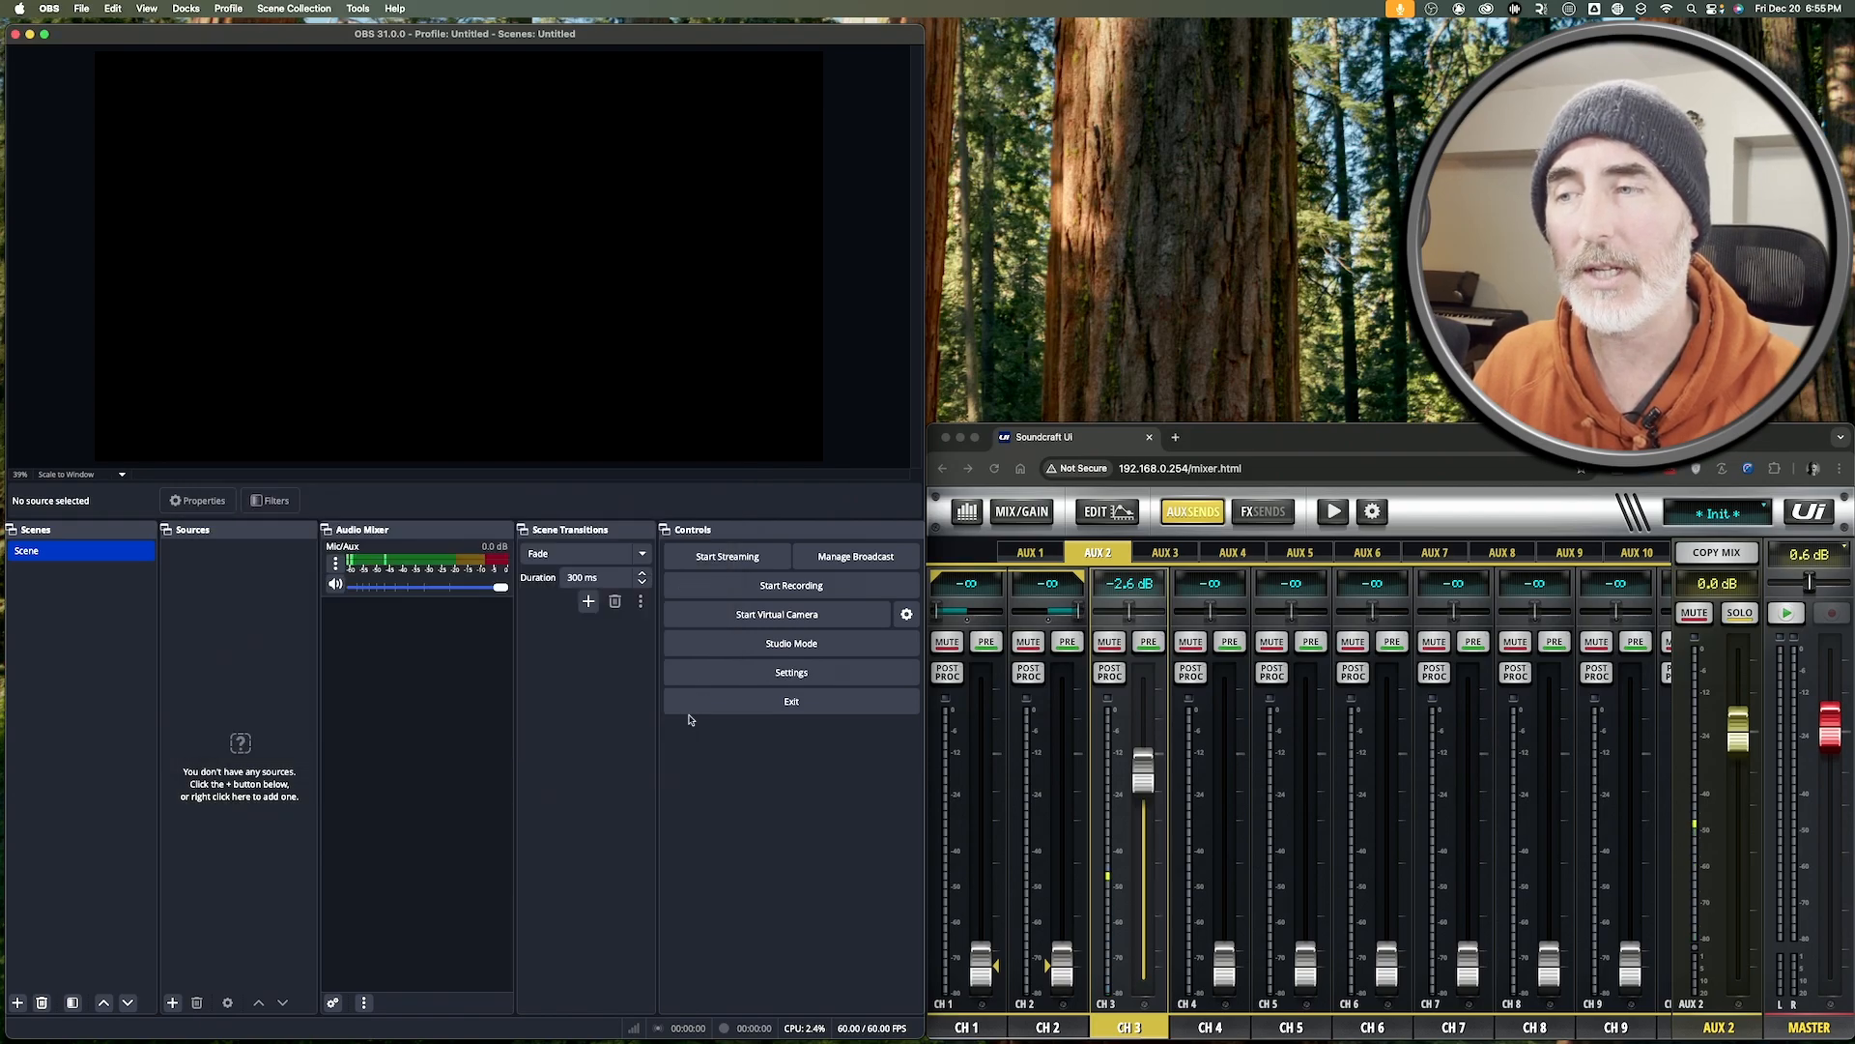
Review the advanced audio properties of Mic/Aux, including its mono, balance and monitoring options.
right_click(480, 576)
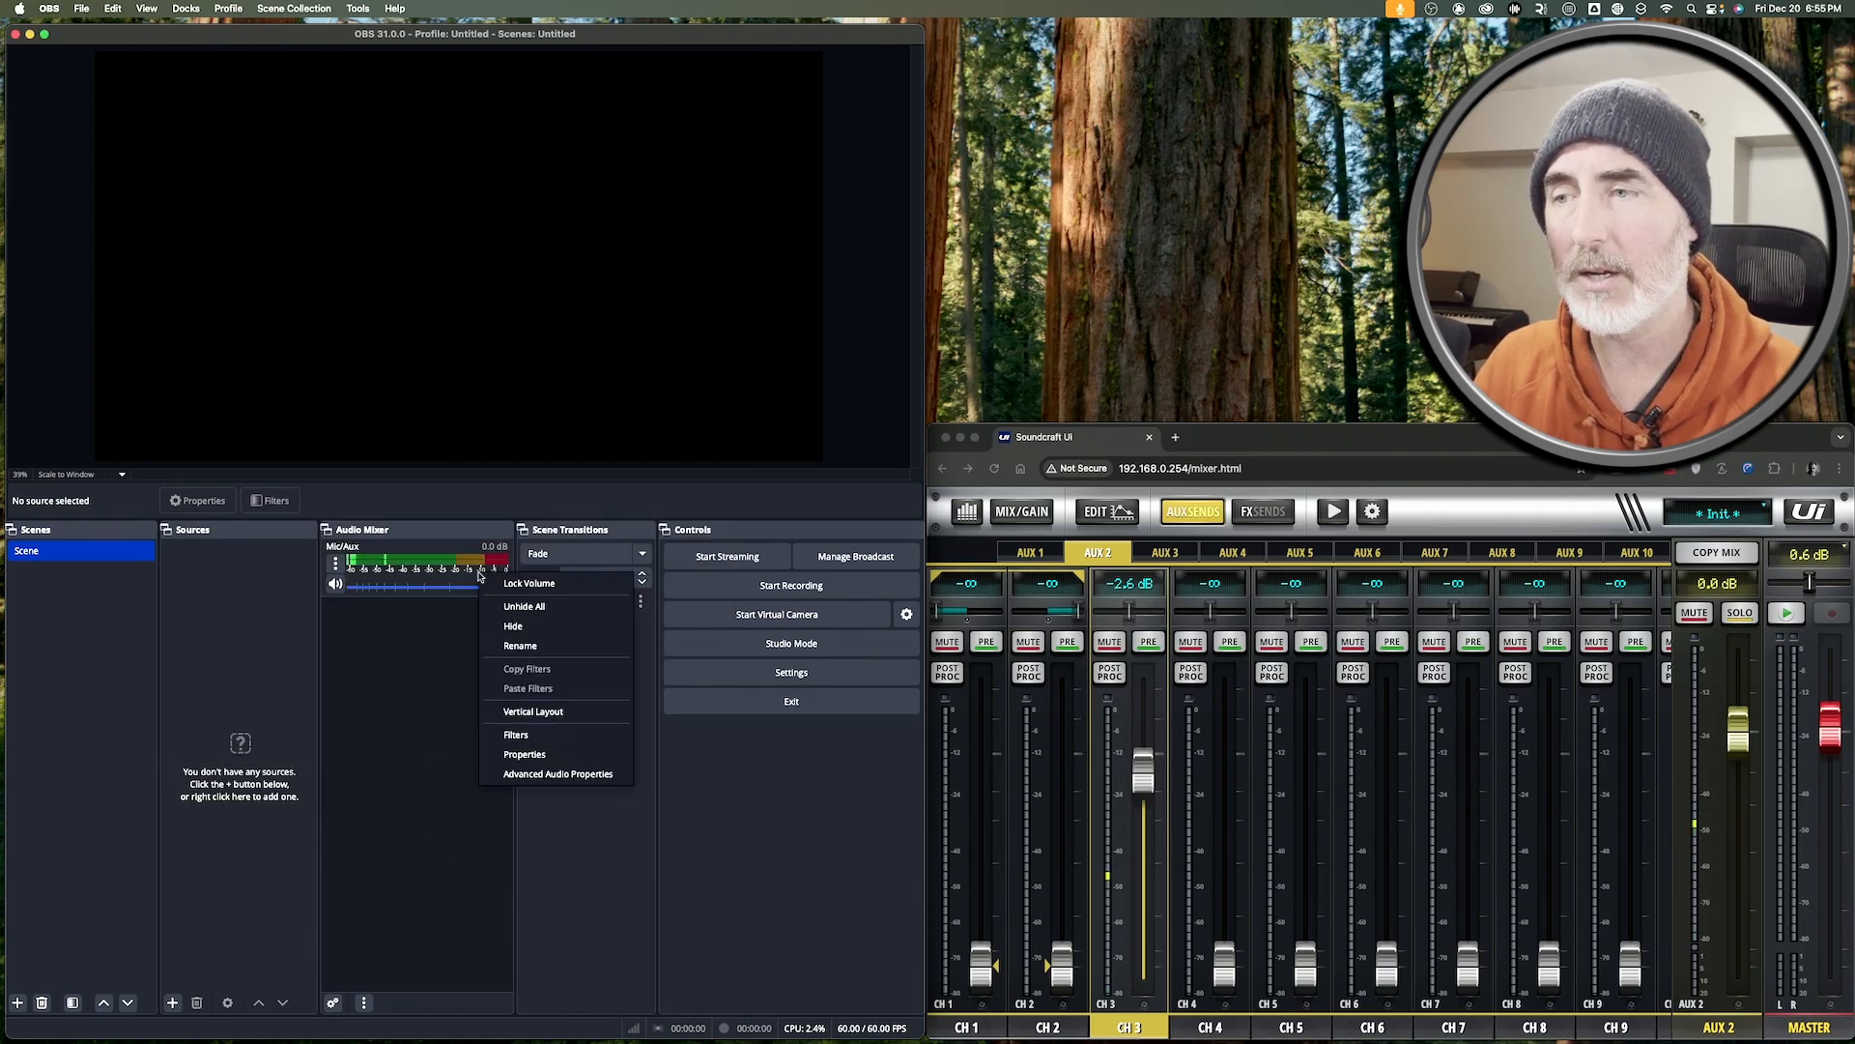
click(391, 685)
right_click(420, 711)
click(471, 770)
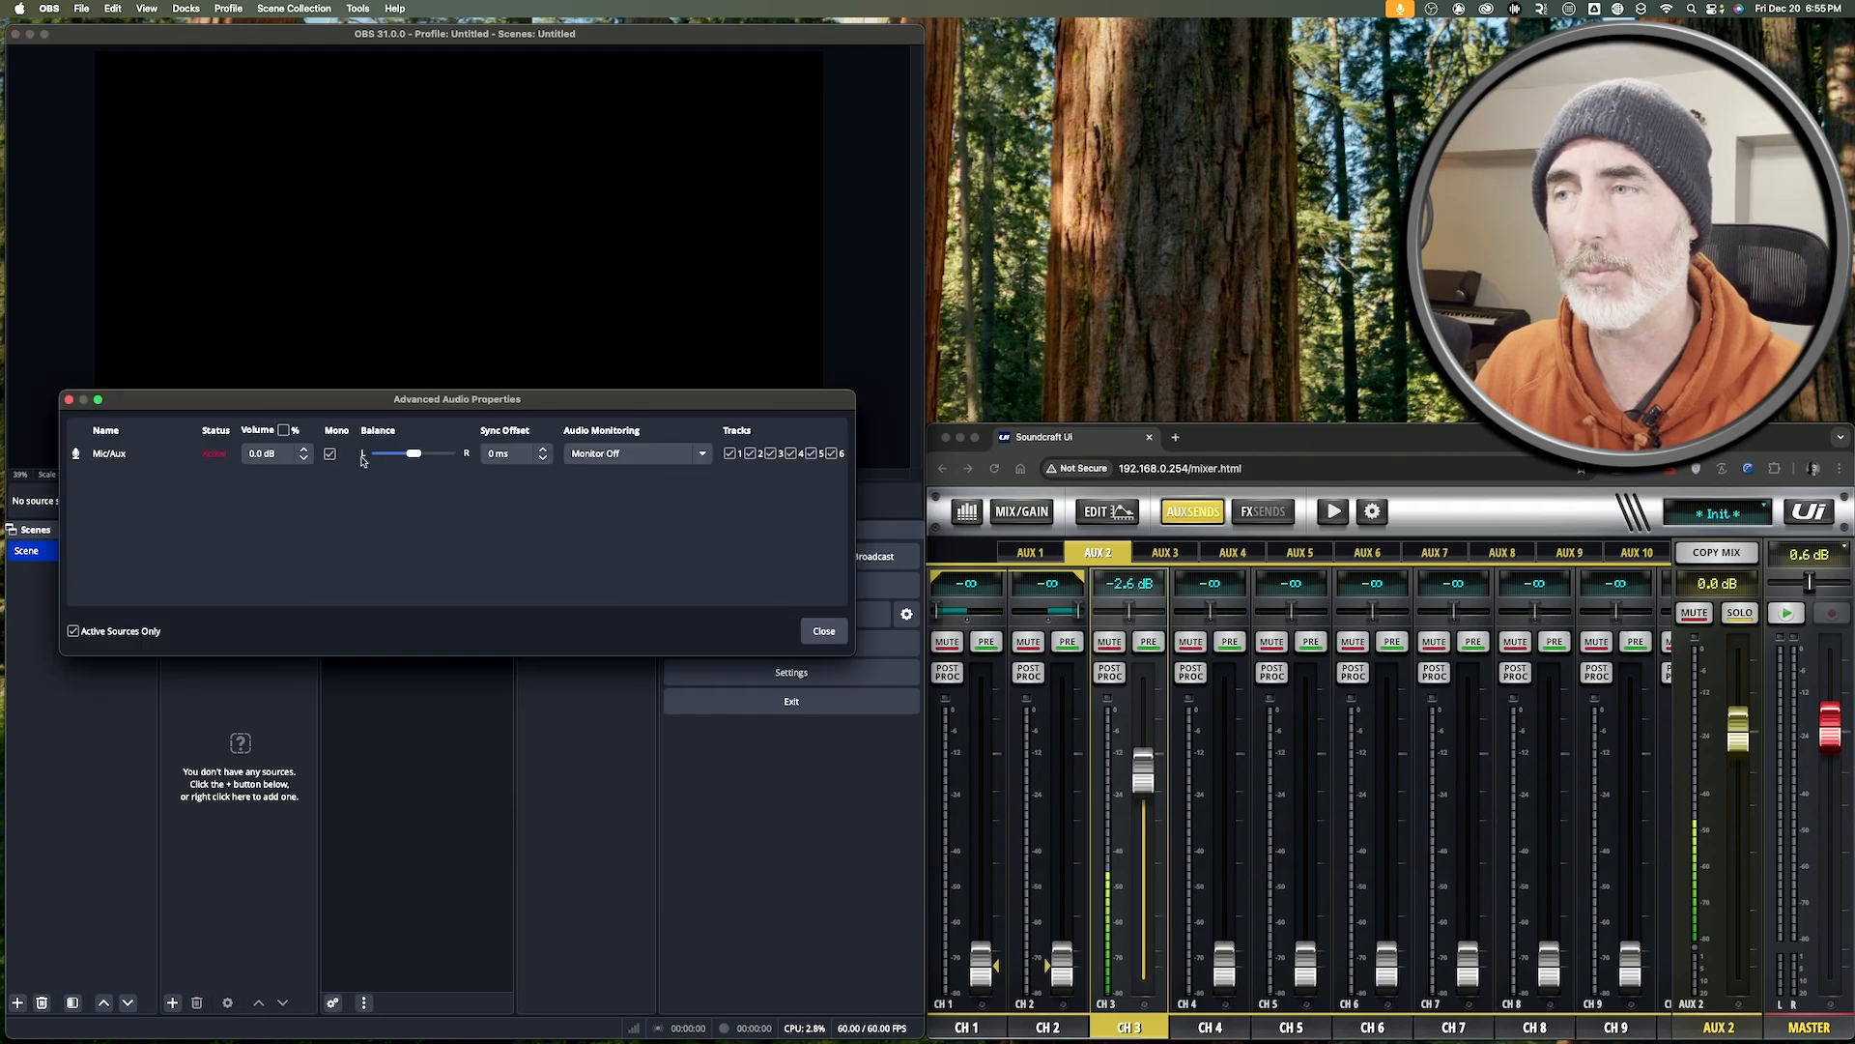
click(823, 630)
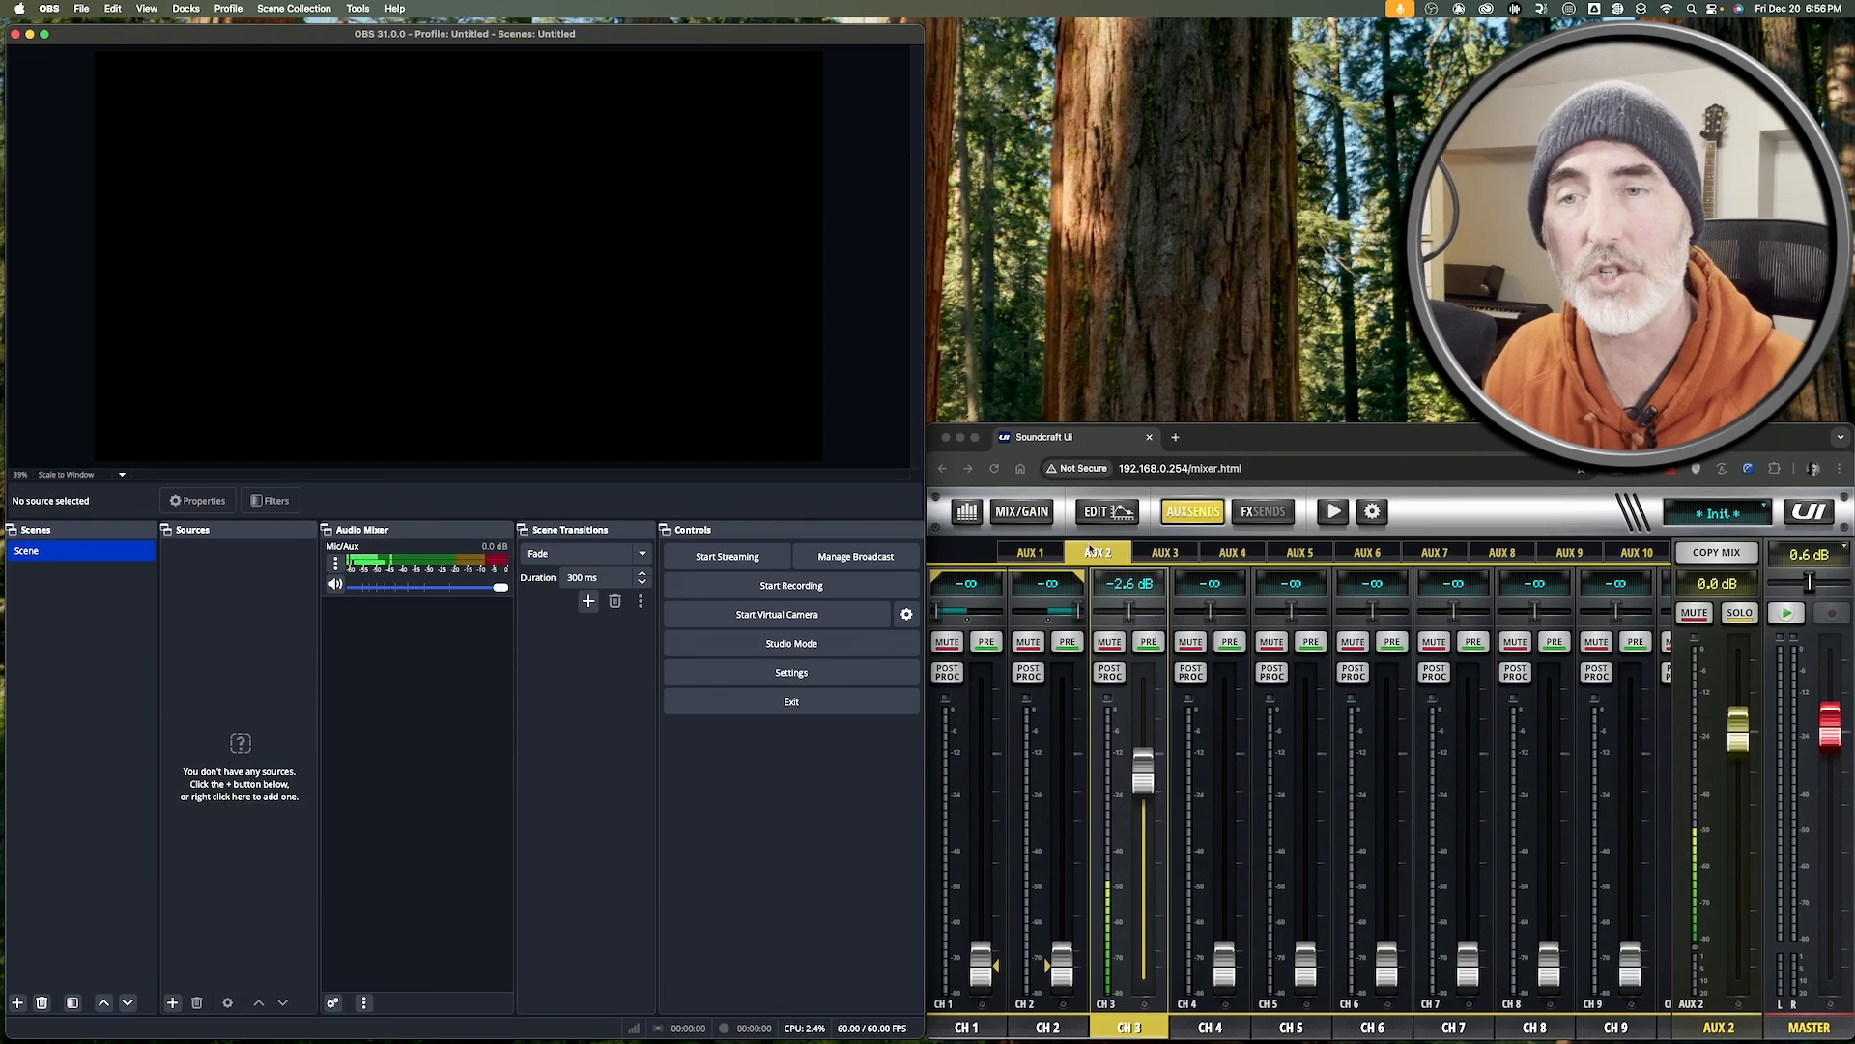
Check the mixer's AUX 1 sends and lower the AUX 2 master to about -2.5 dB.
click(1030, 554)
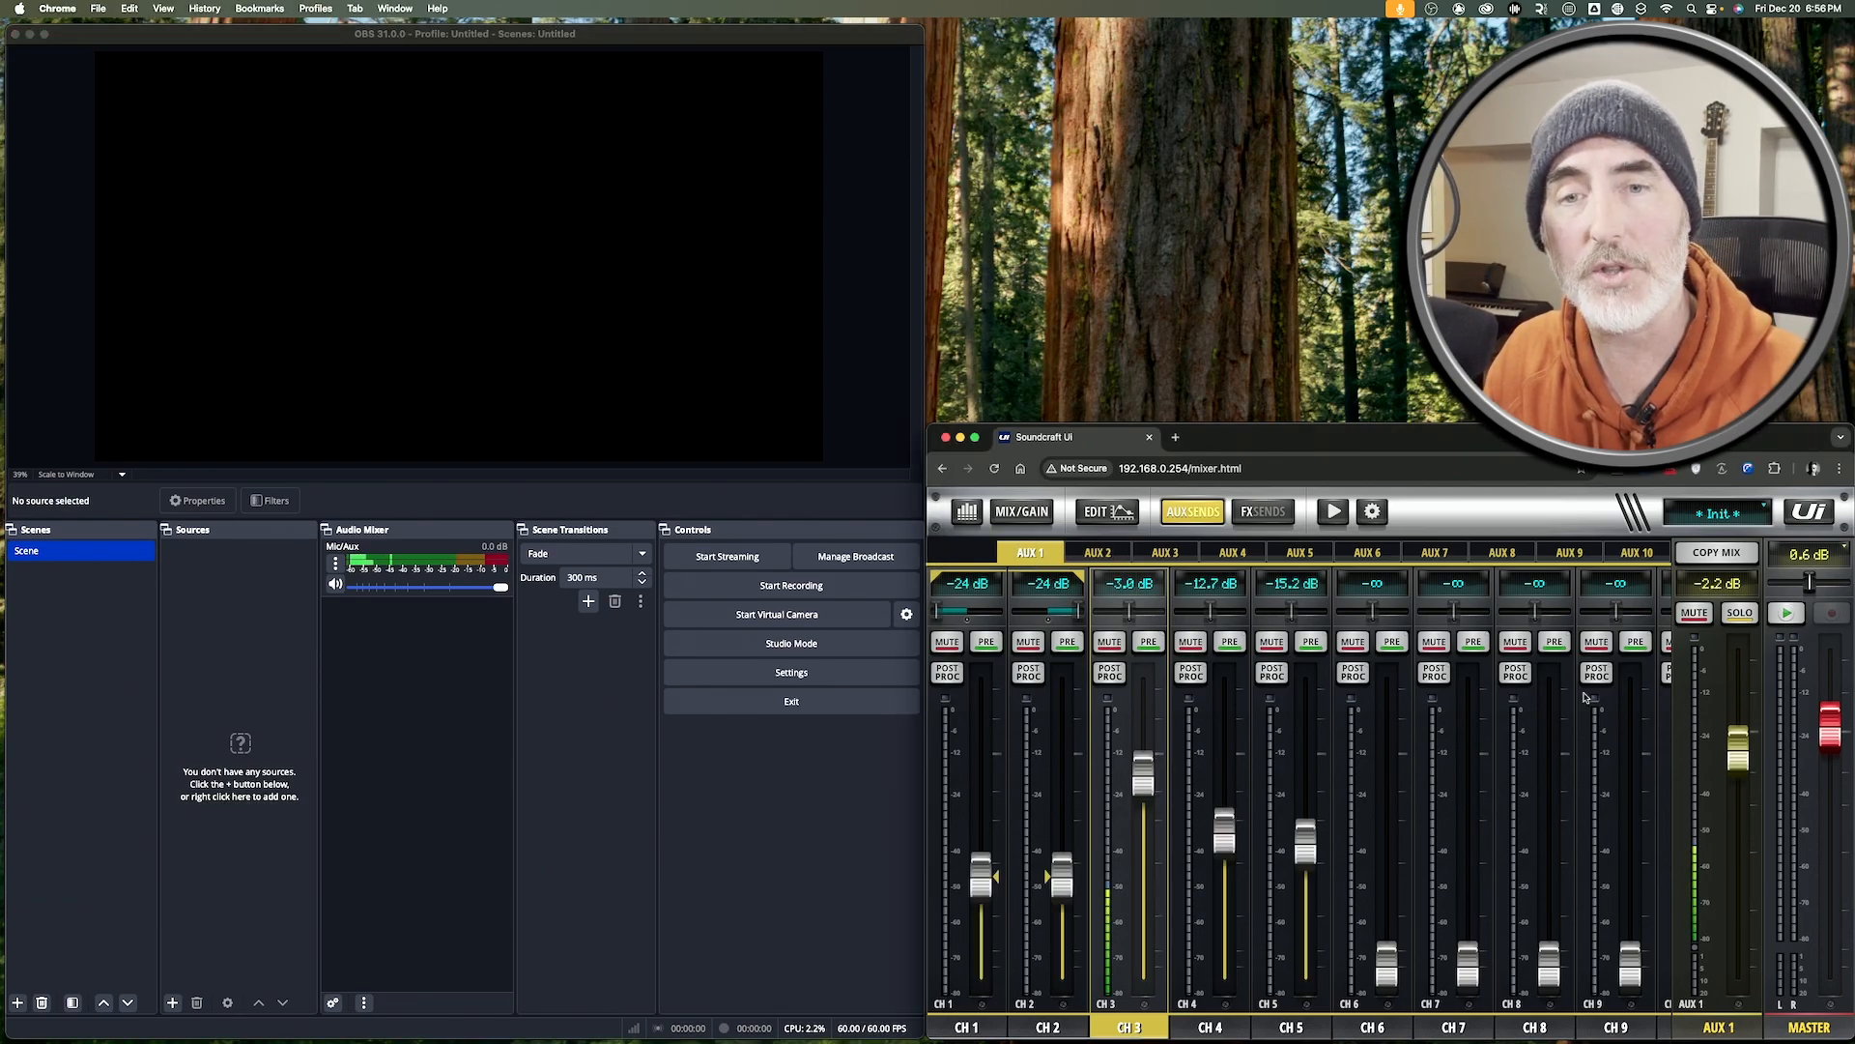
mouse_move(1736, 746)
mouse_down()
mouse_move(1739, 952)
mouse_move(1769, 968)
mouse_move(1740, 928)
mouse_move(1745, 759)
mouse_move(1743, 993)
mouse_move(1722, 760)
mouse_up()
click(1093, 551)
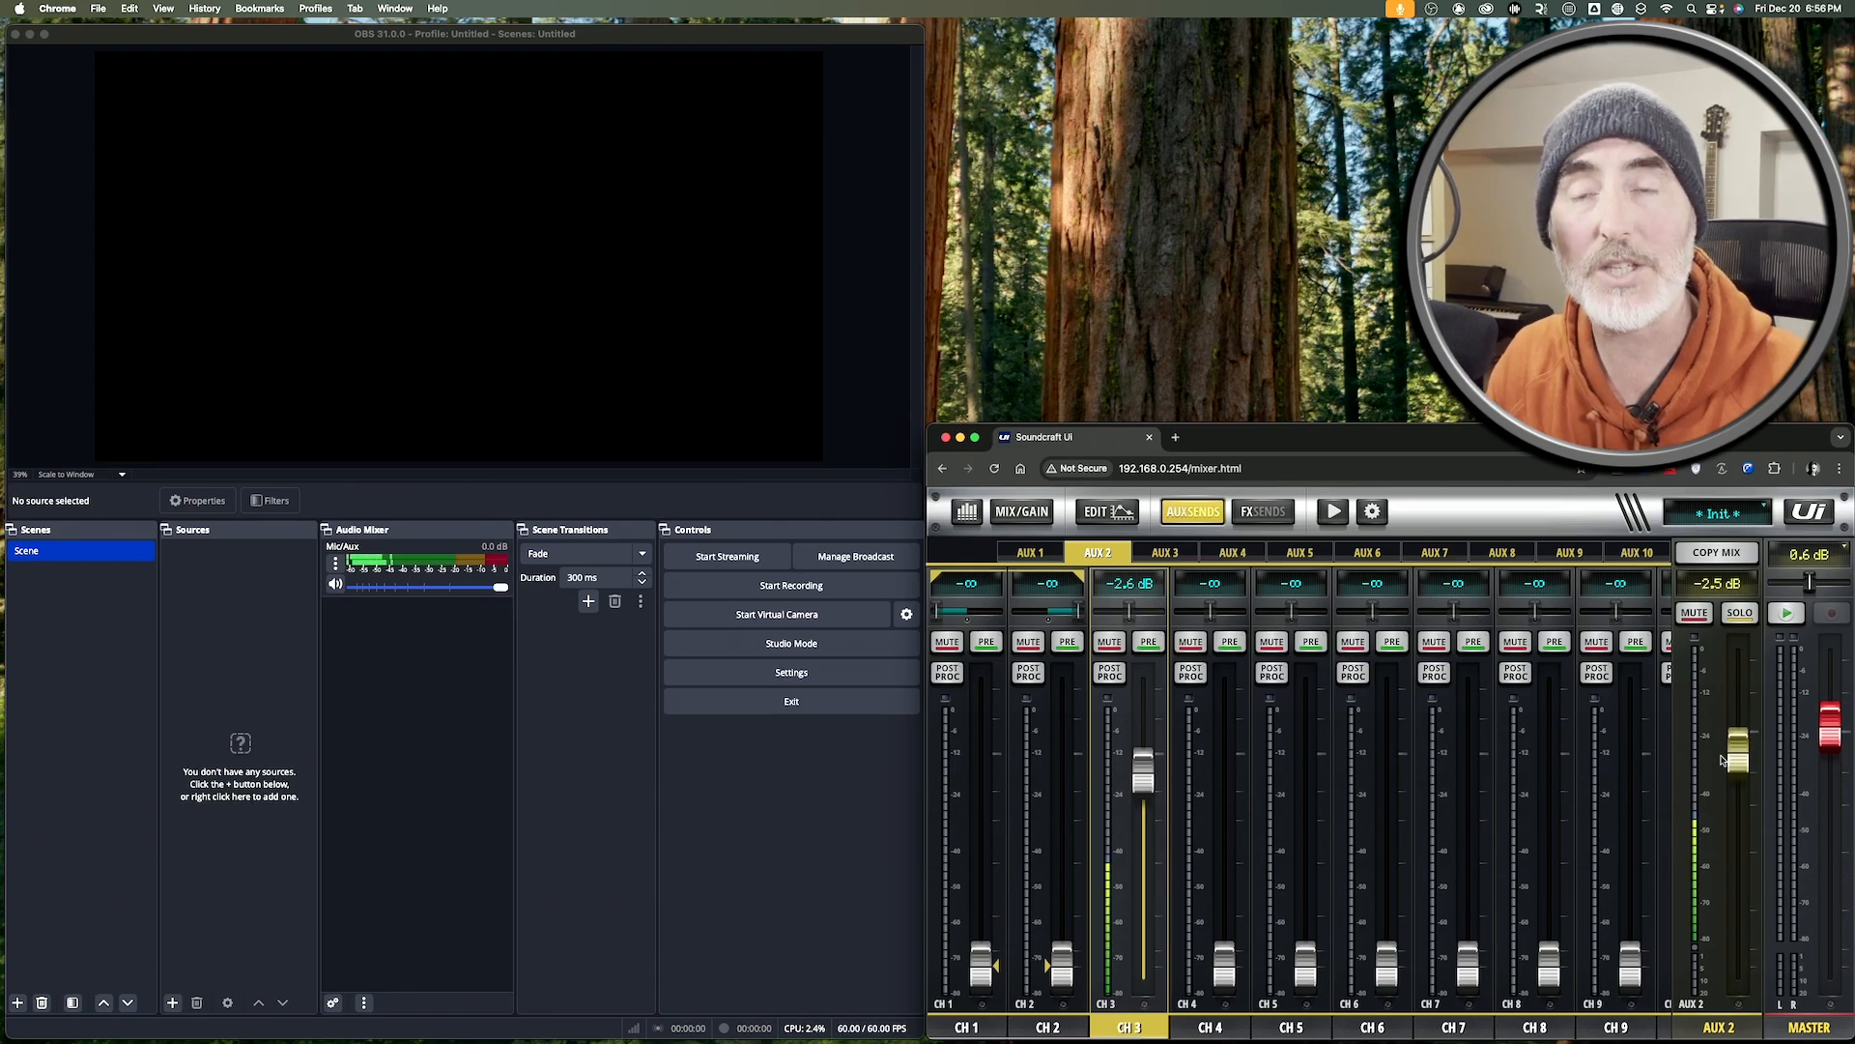